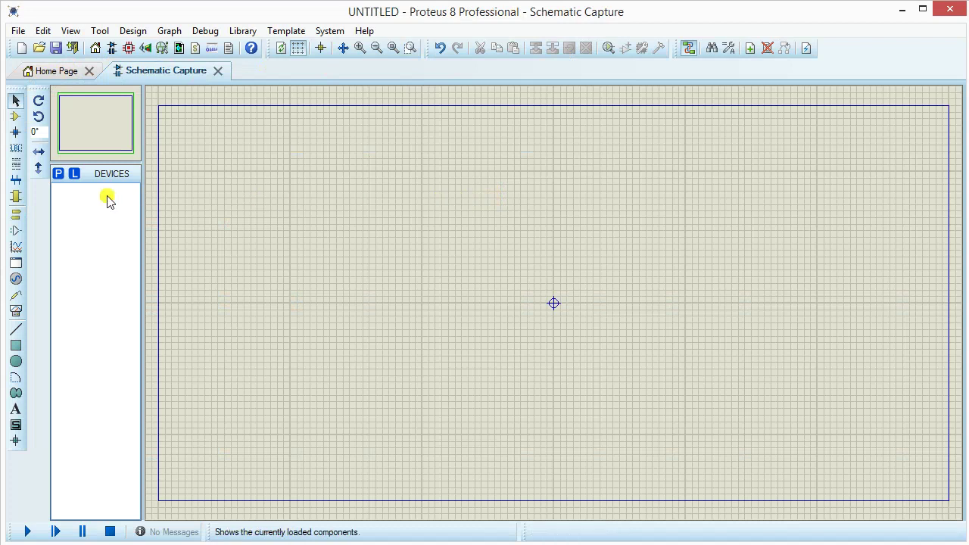
Search the device library for "fuse" and add the generic FUSE symbol from the DEVICE library to the parts list.
click(59, 175)
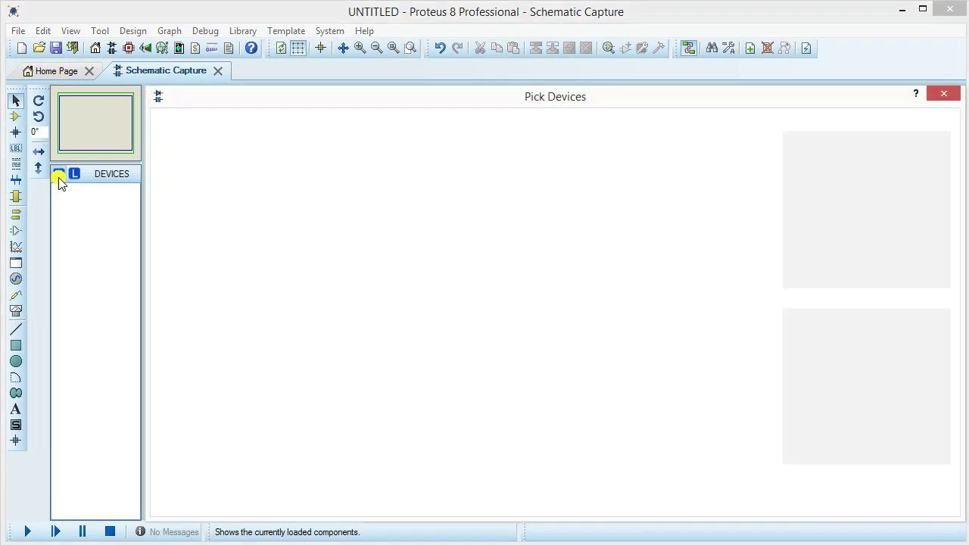
click(203, 140)
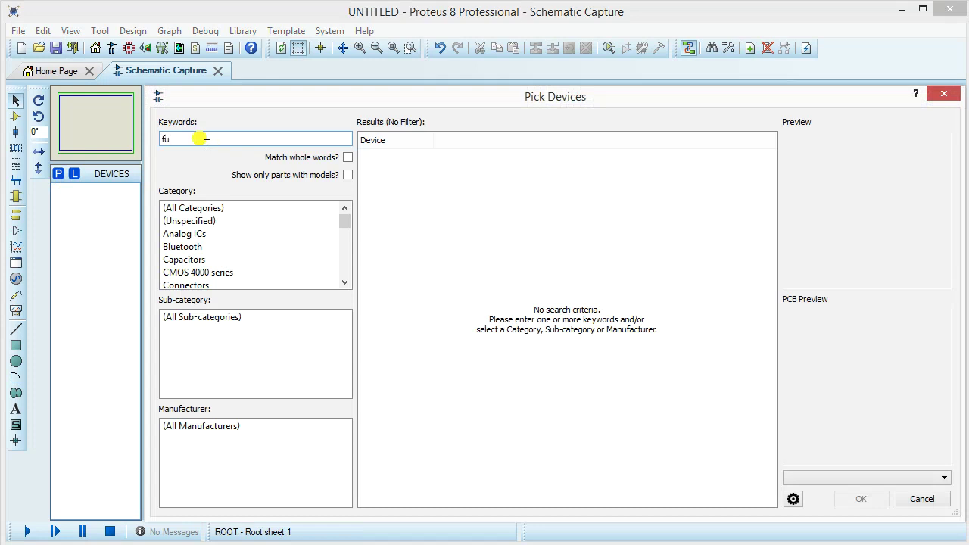
text(fuse)
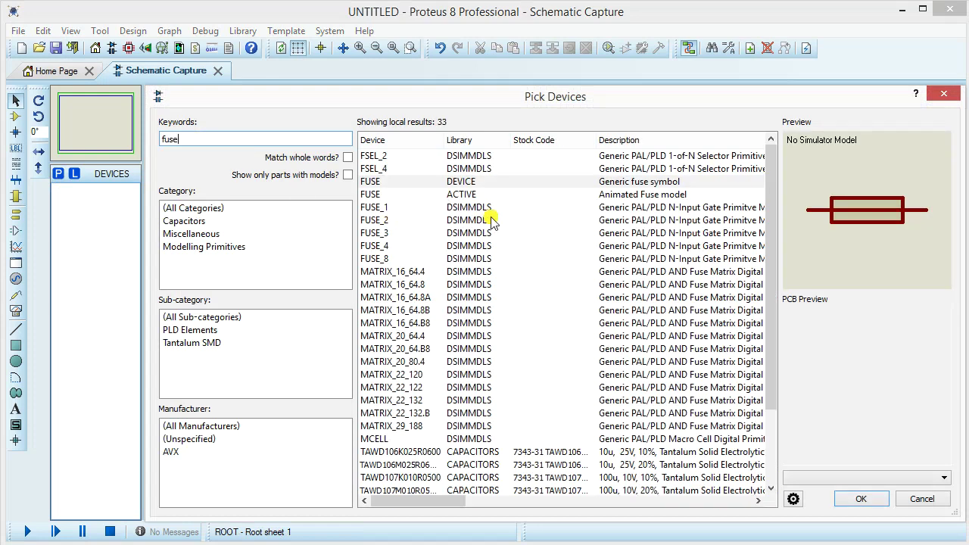
scroll(488, 219, down, 2)
scroll(609, 259, up, 2)
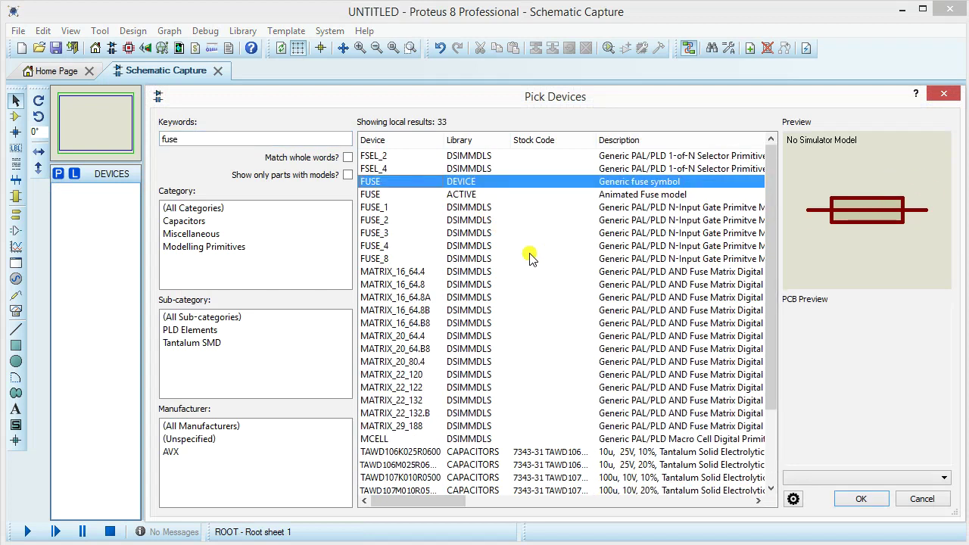
double_click(369, 184)
Search for "transformer" and add the centre-tapped secondary transformer TRAN-2P3S to the parts list.
click(218, 140)
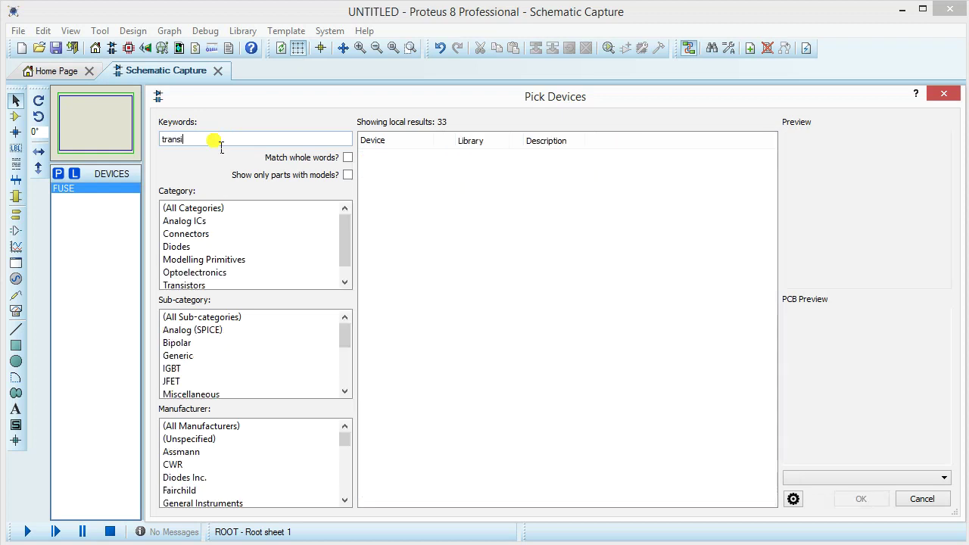
key(BackSpace)
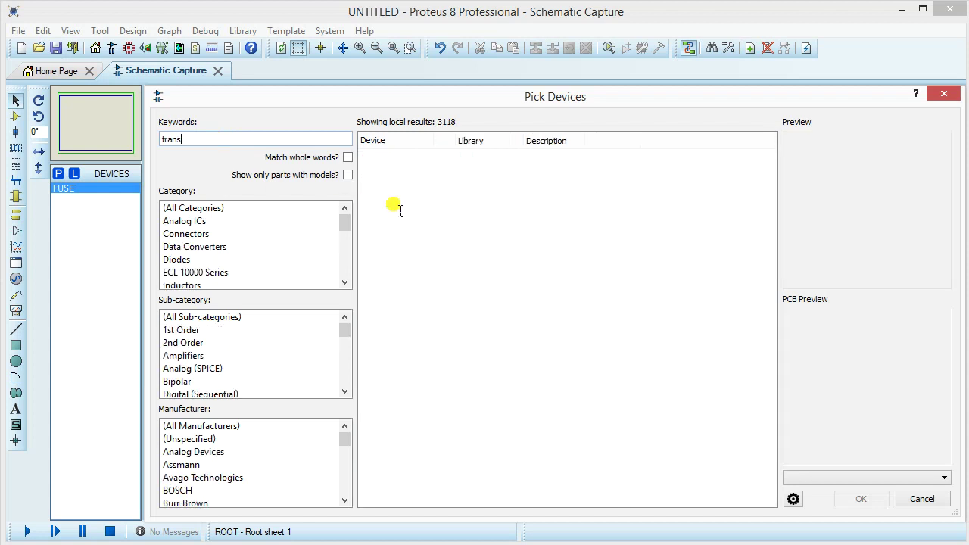
mouse_move(432, 212)
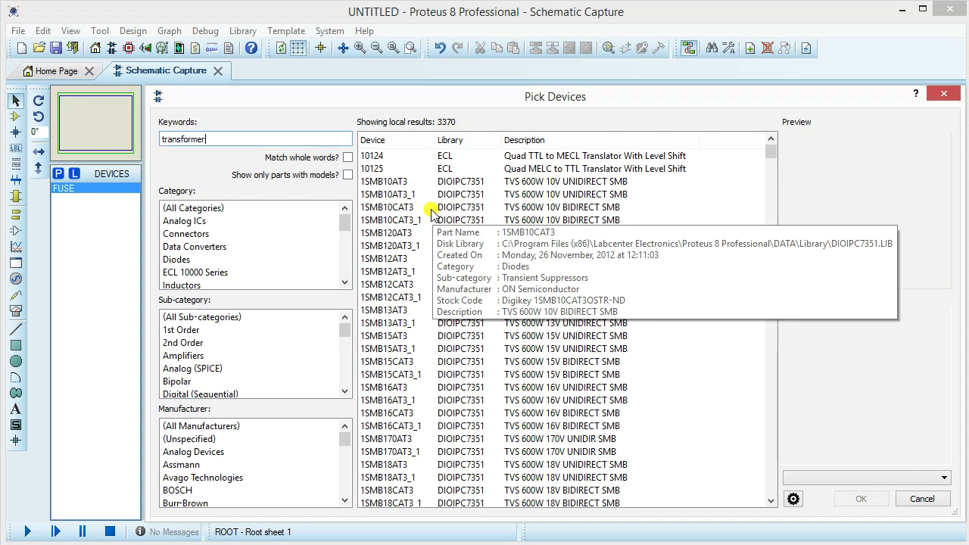
click(408, 186)
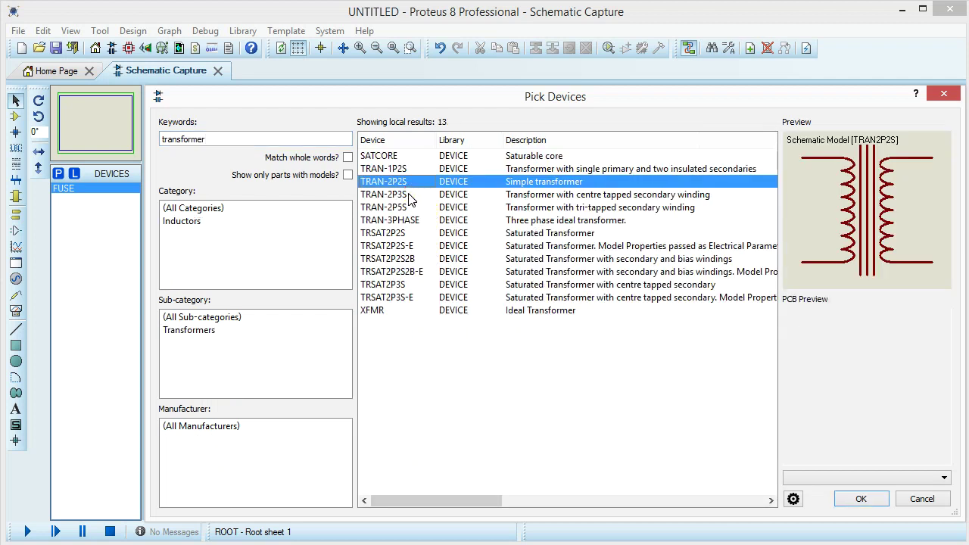
click(409, 194)
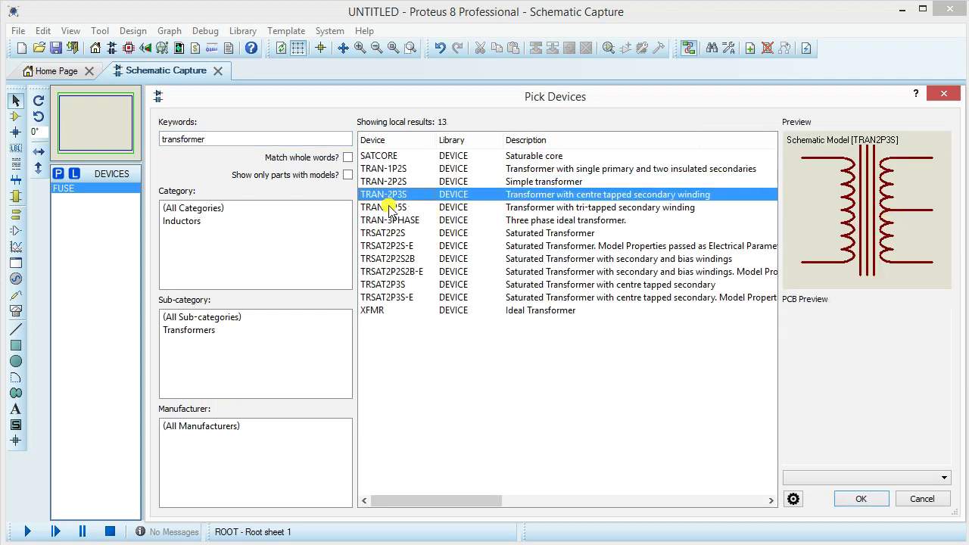
double_click(386, 198)
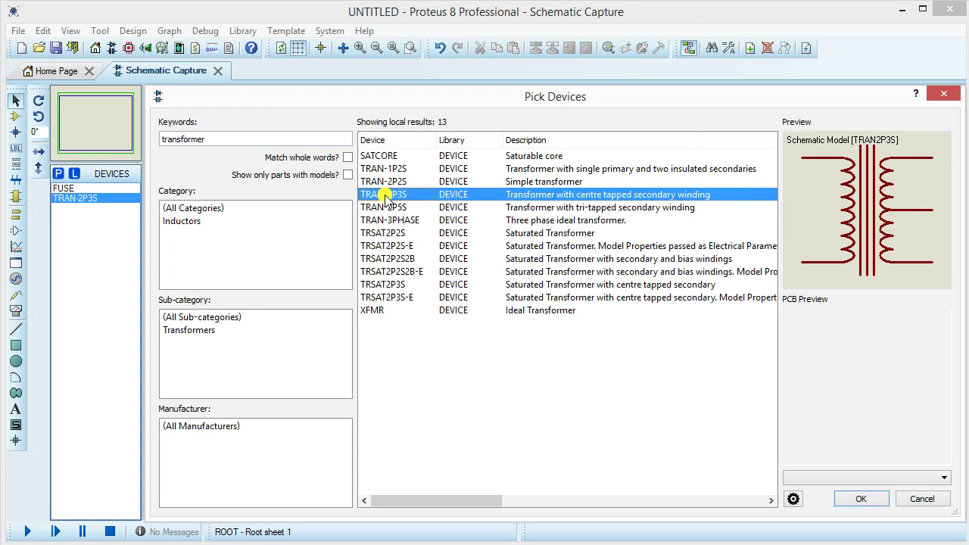
Search for "1n4007" and add the 1N4007 rectifier diode from the DIODESINC library to the parts list.
double_click(299, 144)
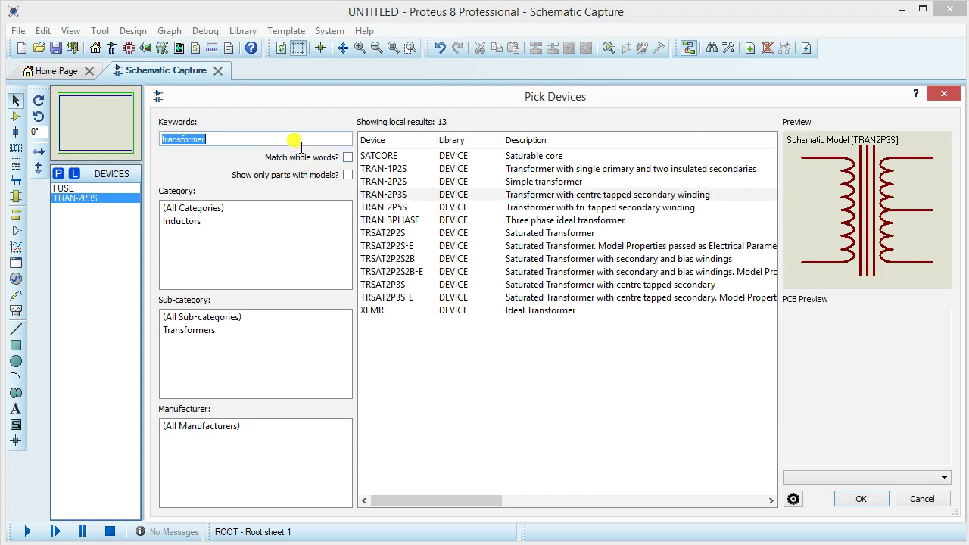
text(1)
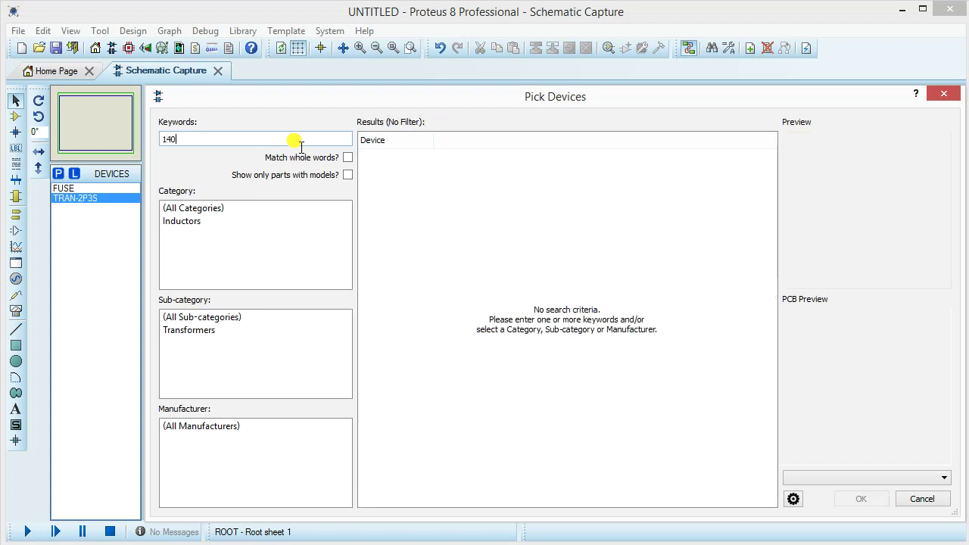
text(40)
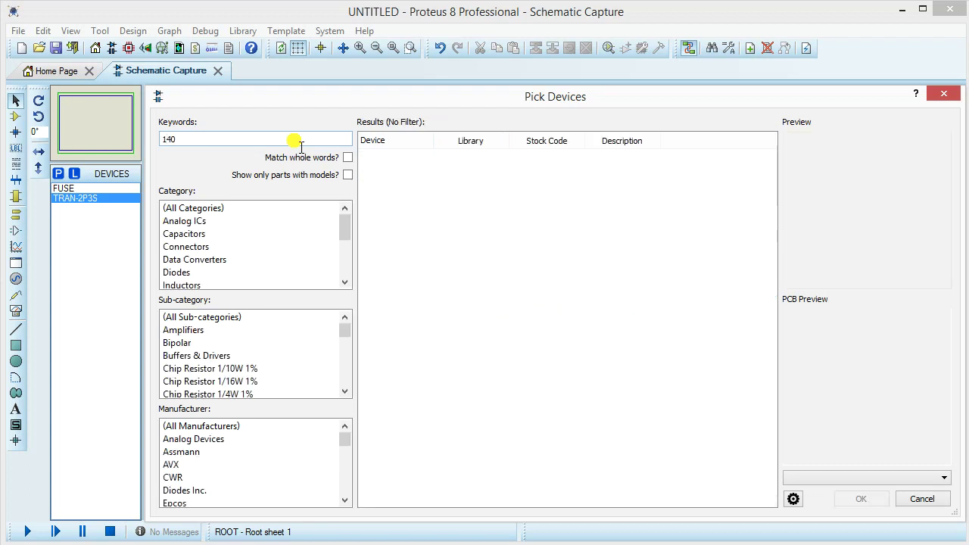
text(4007)
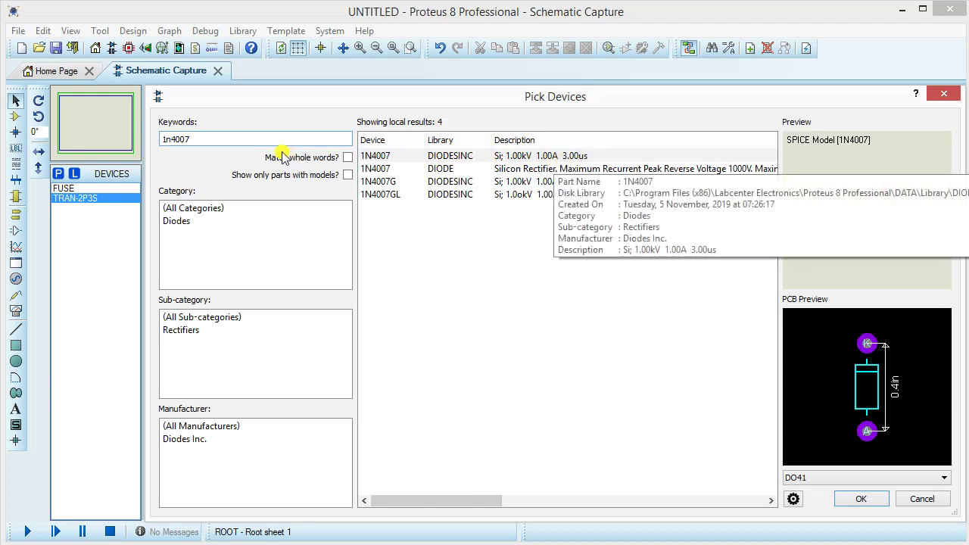
double_click(382, 159)
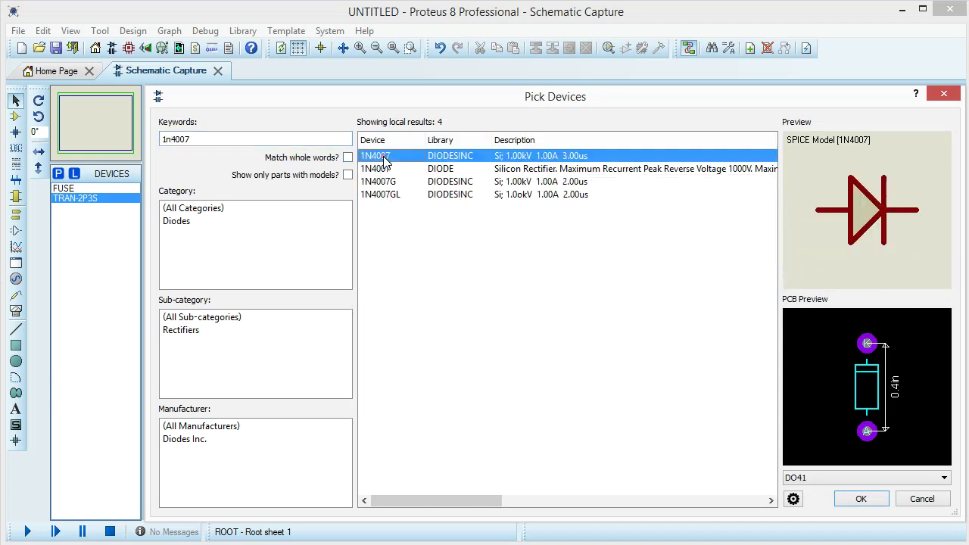
Search for "cap" within the Capacitors category and add the generic non-electrolytic capacitor CAP to the parts list.
click(235, 139)
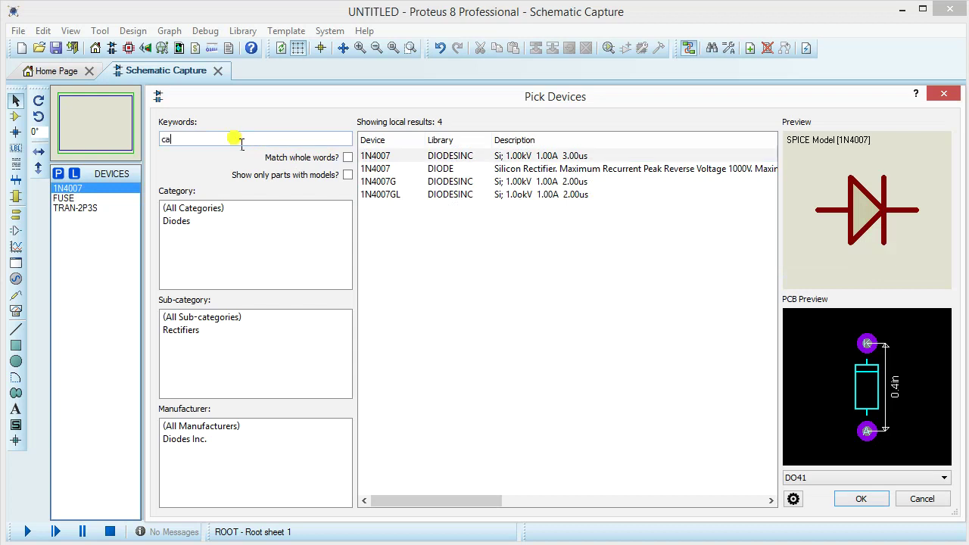
text(cap)
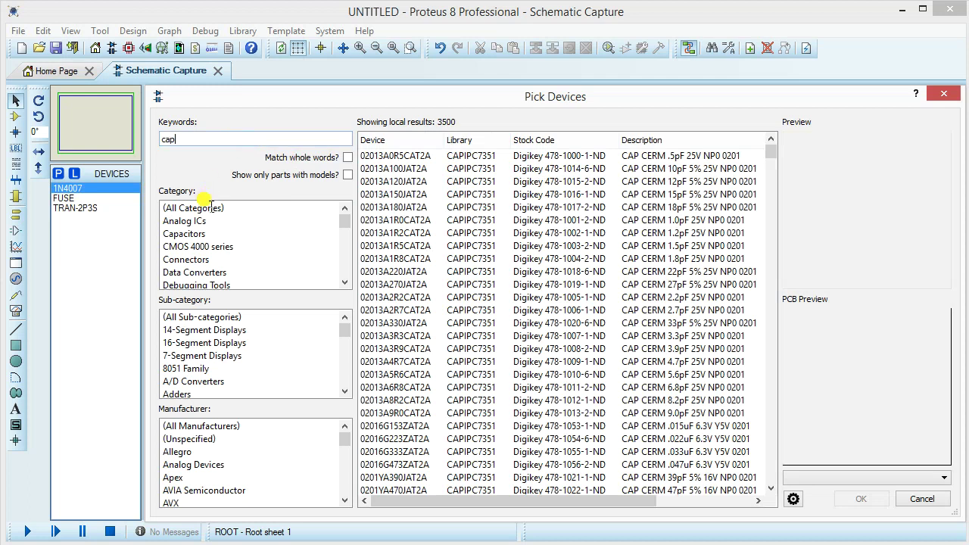
click(195, 236)
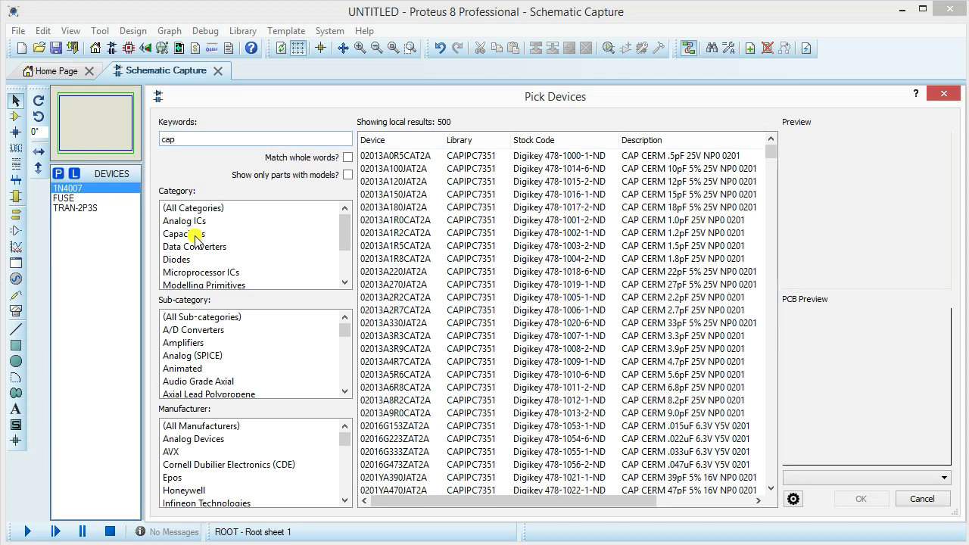
click(420, 158)
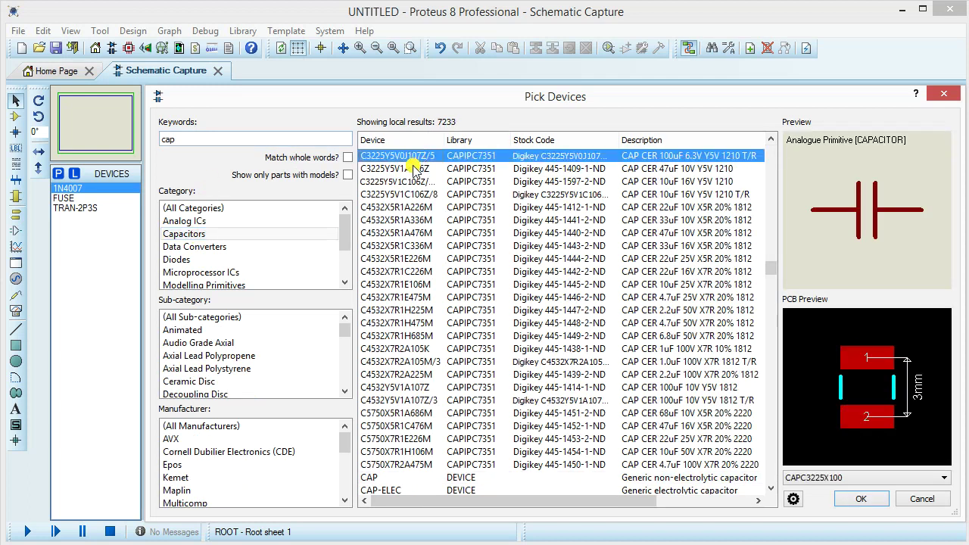
scroll(452, 232, down, 6)
click(379, 246)
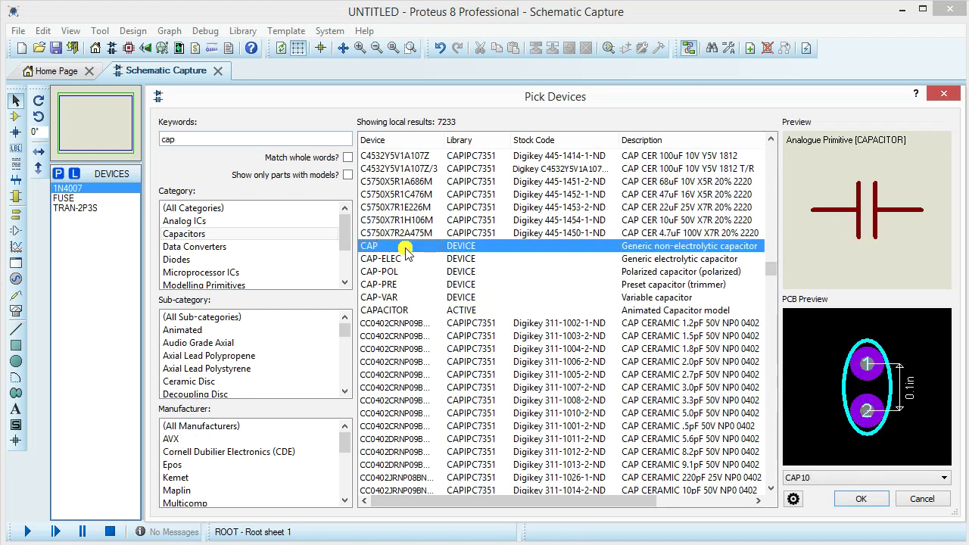
double_click(406, 250)
Compare the electrolytic and polarized capacitor previews and add the generic electrolytic capacitor CAP-ELEC to the parts list.
click(387, 260)
click(388, 271)
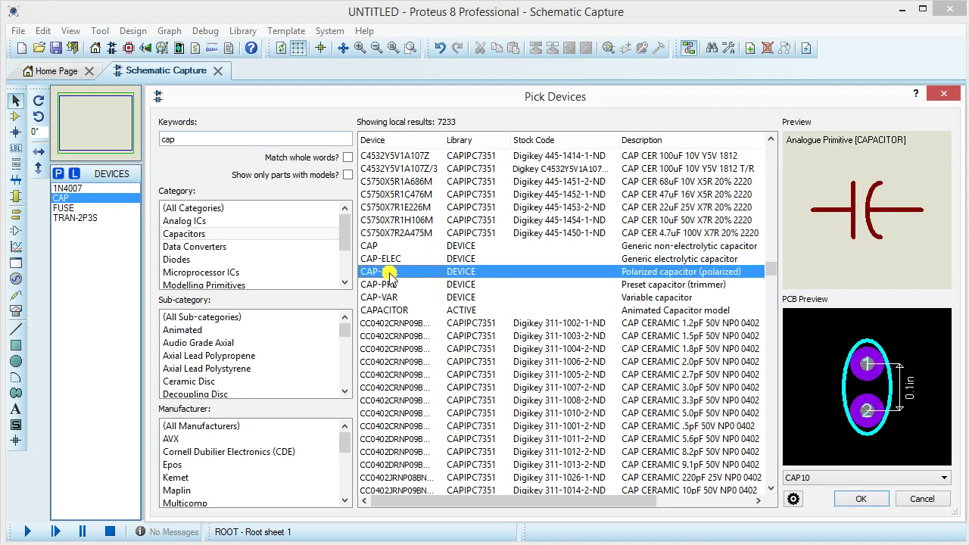
double_click(388, 260)
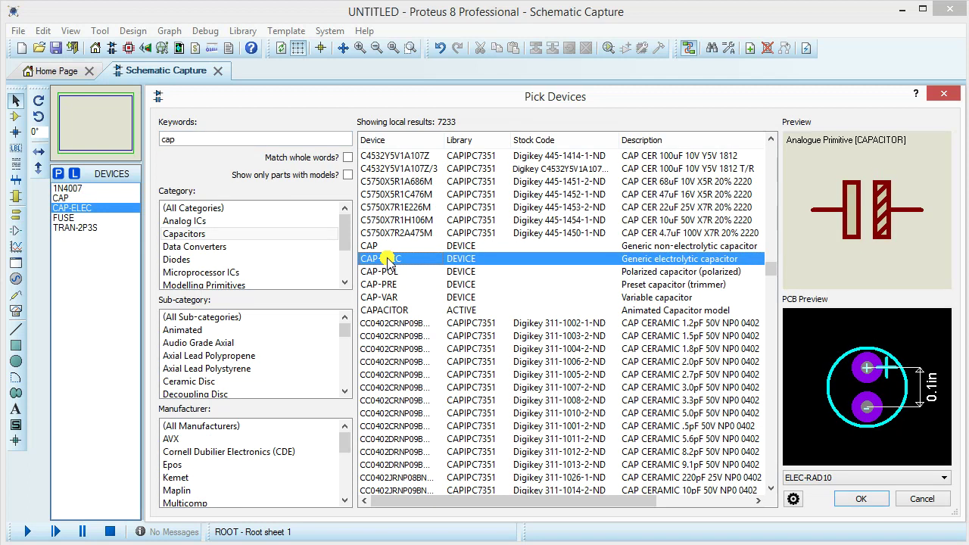
Search for "res" across all categories, add the generic resistor RES to the parts list, and close the device picker.
double_click(231, 143)
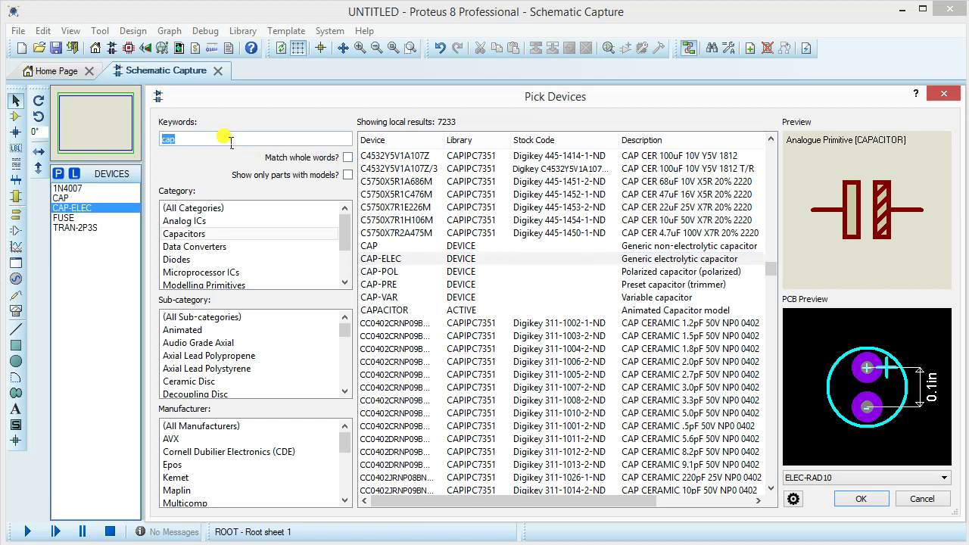
text(res)
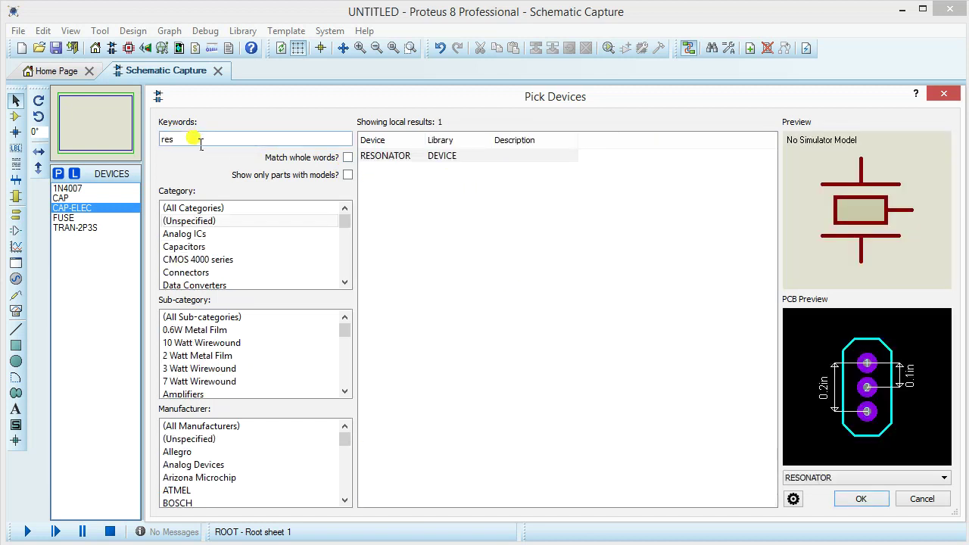
click(184, 212)
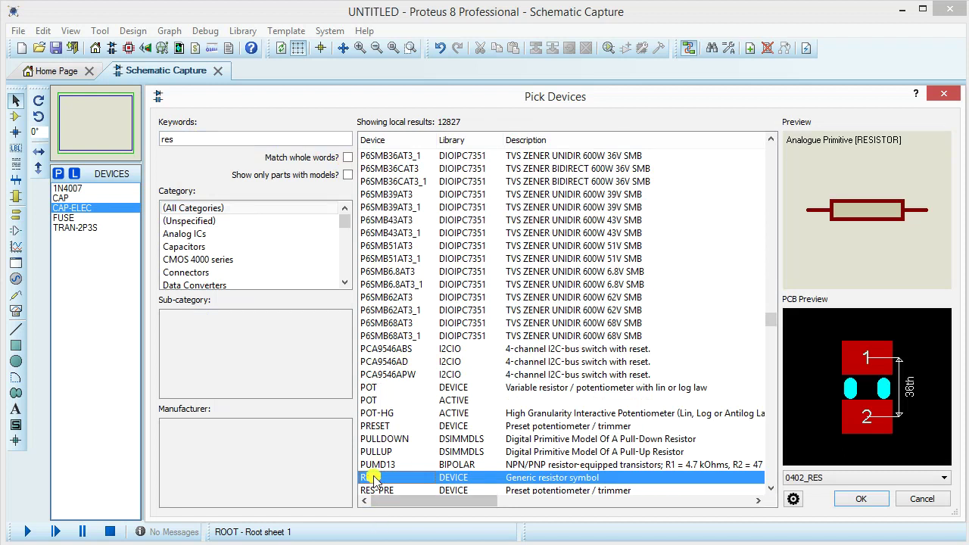
double_click(371, 478)
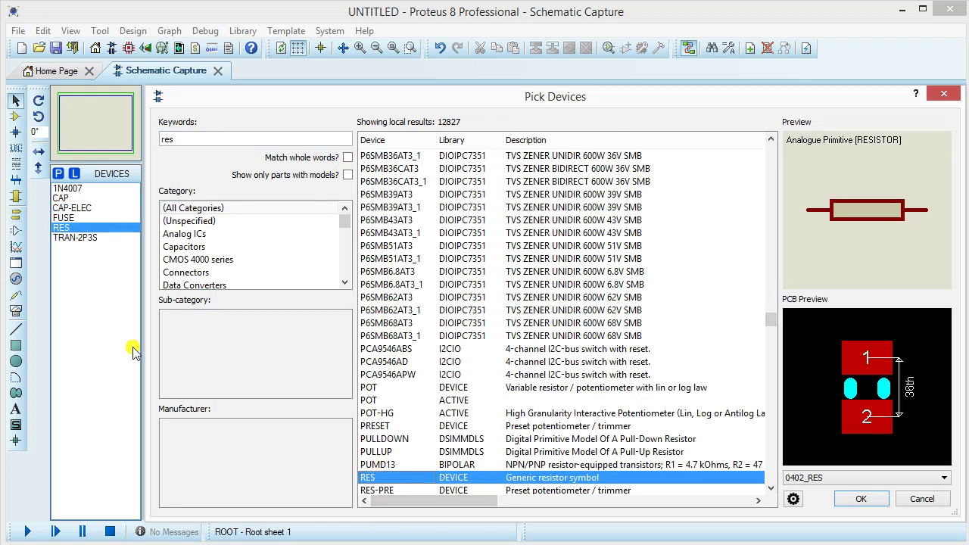
click(946, 95)
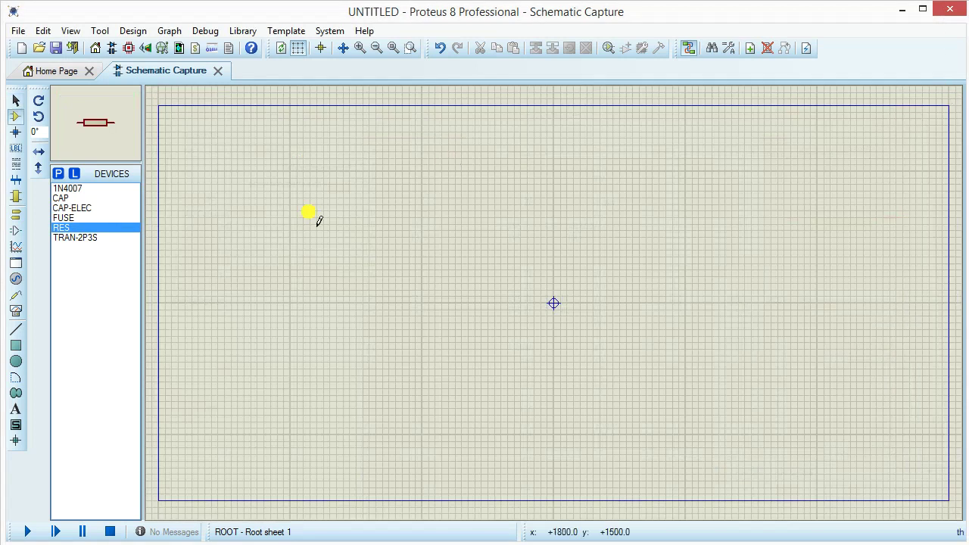
Place the TRAN-2P3S transformer in the left half of the schematic sheet.
click(79, 238)
click(515, 290)
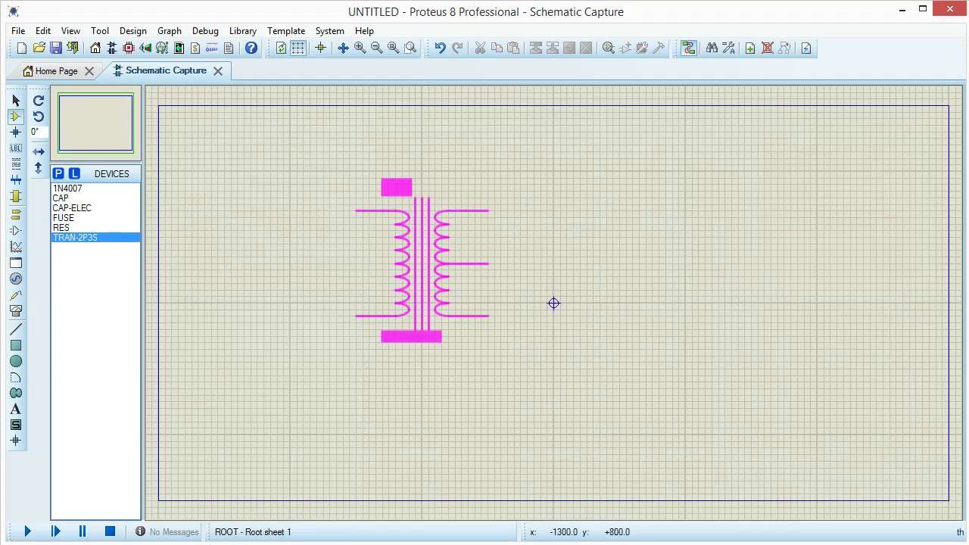
click(354, 214)
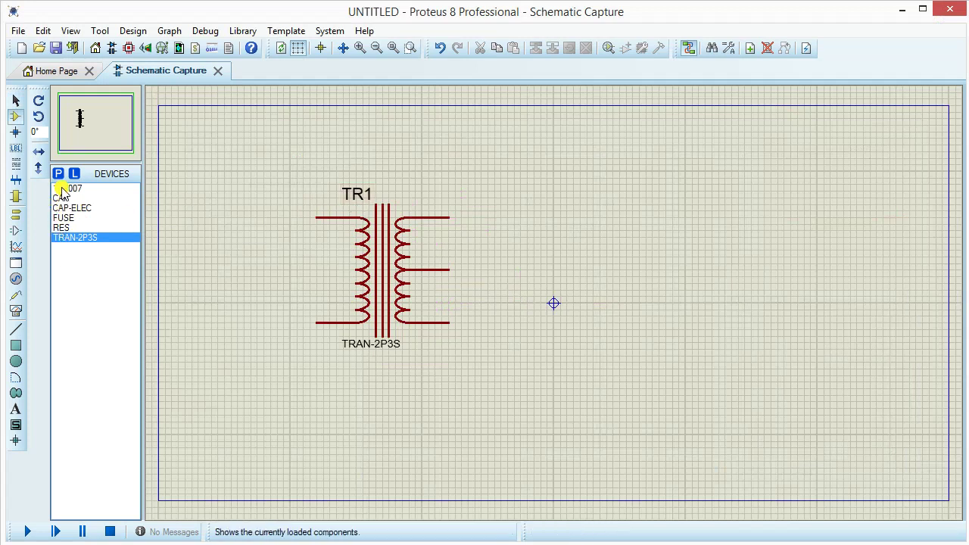
Place a FUSE in line with the transformer's upper primary terminal and align its end with that pin.
click(63, 219)
click(269, 216)
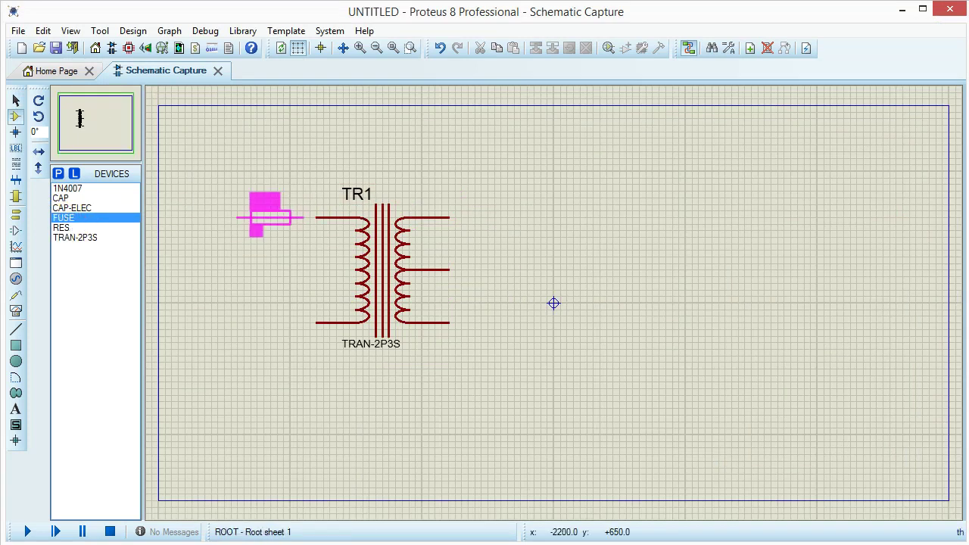
click(277, 219)
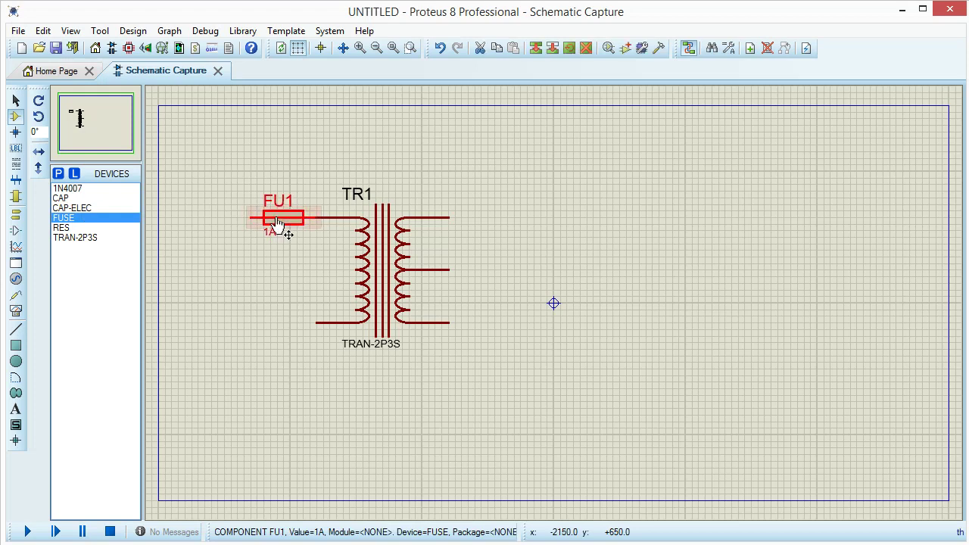
drag(277, 221, 264, 222)
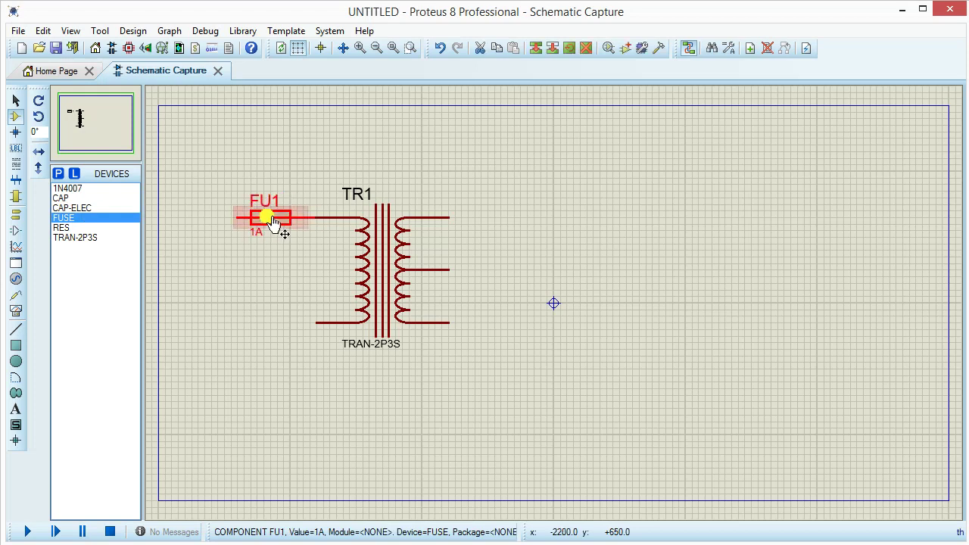
Set the component value of fuse FU1 to 2.5A.
double_click(273, 220)
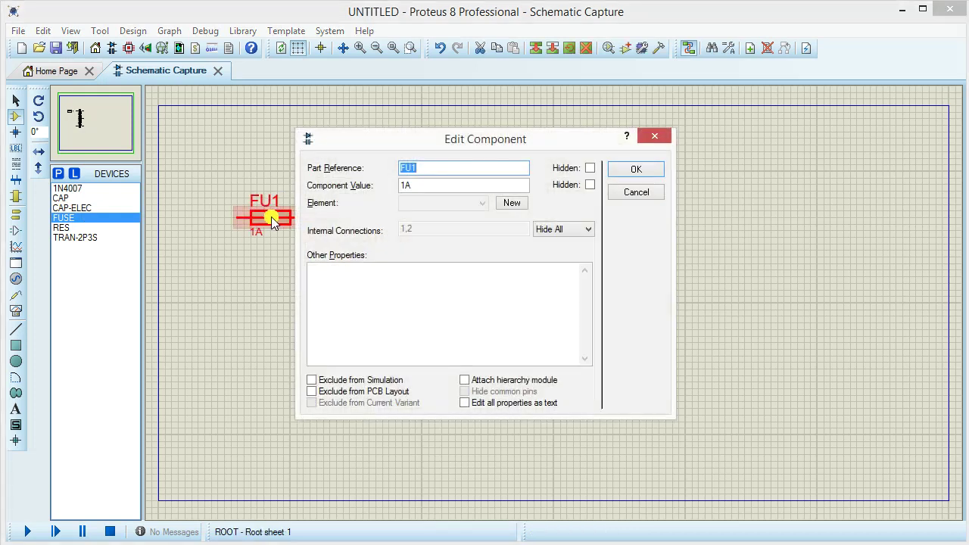
drag(405, 187, 395, 190)
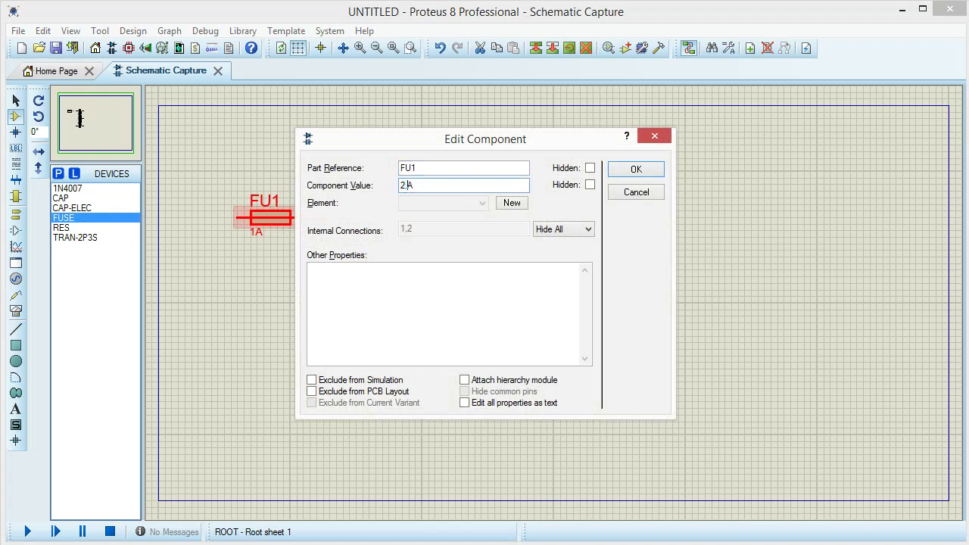
click(639, 168)
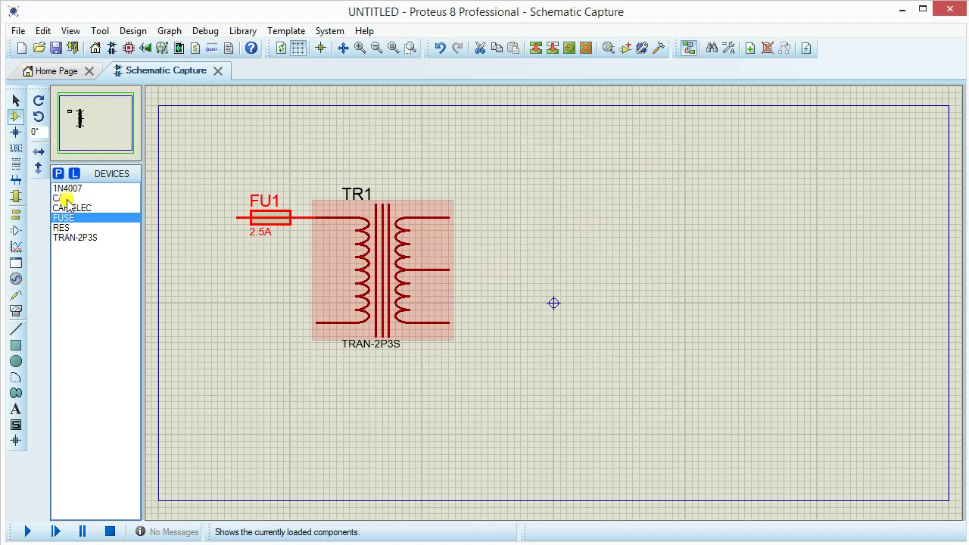
Place two 1N4007 diodes side by side, rotated to 90° with cathodes up, in the upper area beyond the transformer's secondary.
click(121, 188)
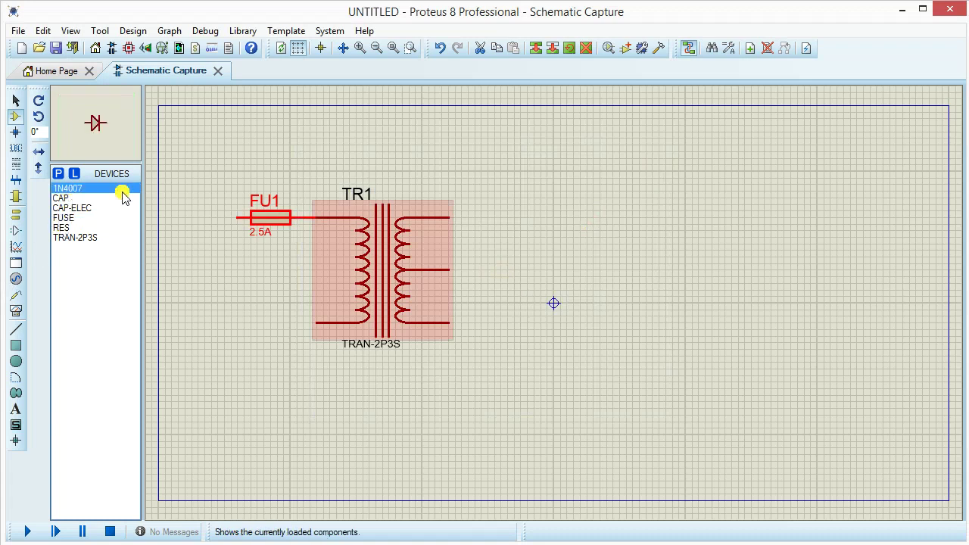
click(532, 229)
key(KP_Add)
key(KP_Add)
key(KP_Add)
key(KP_Add)
key(KP_Add)
click(534, 180)
click(623, 188)
click(620, 186)
click(528, 275)
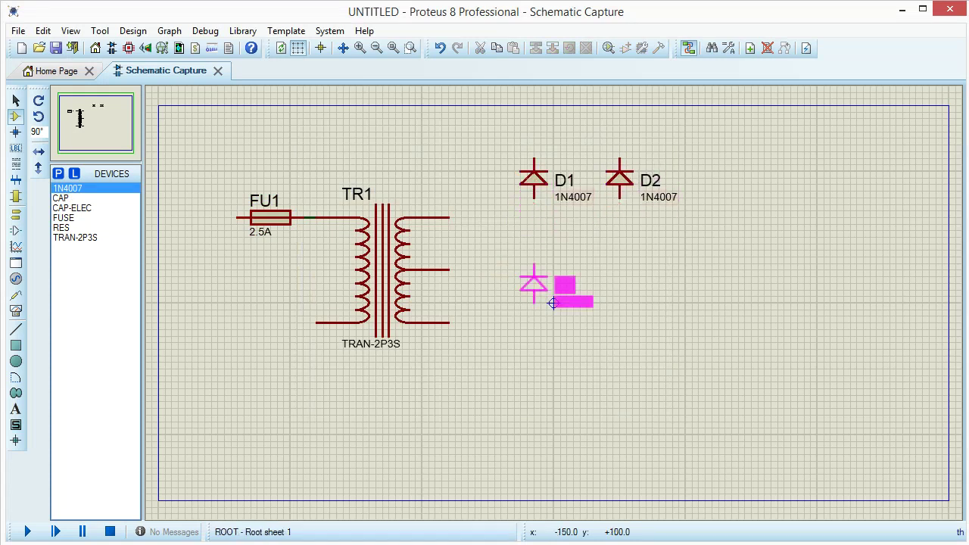
key(Escape)
Block-copy diodes D1 and D2 and place the copied pair directly below them, level with the transformer's lower end.
drag(500, 132, 698, 224)
right_click(625, 181)
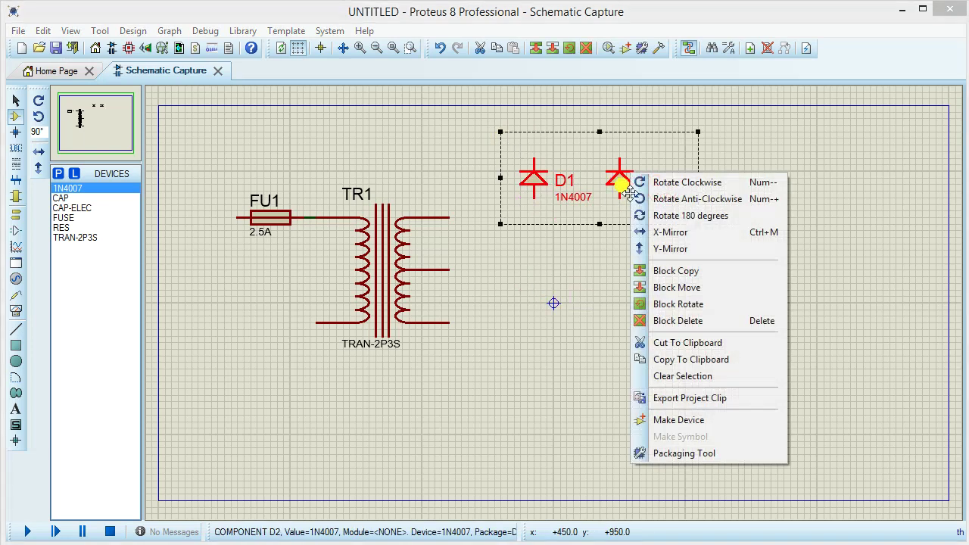
click(676, 271)
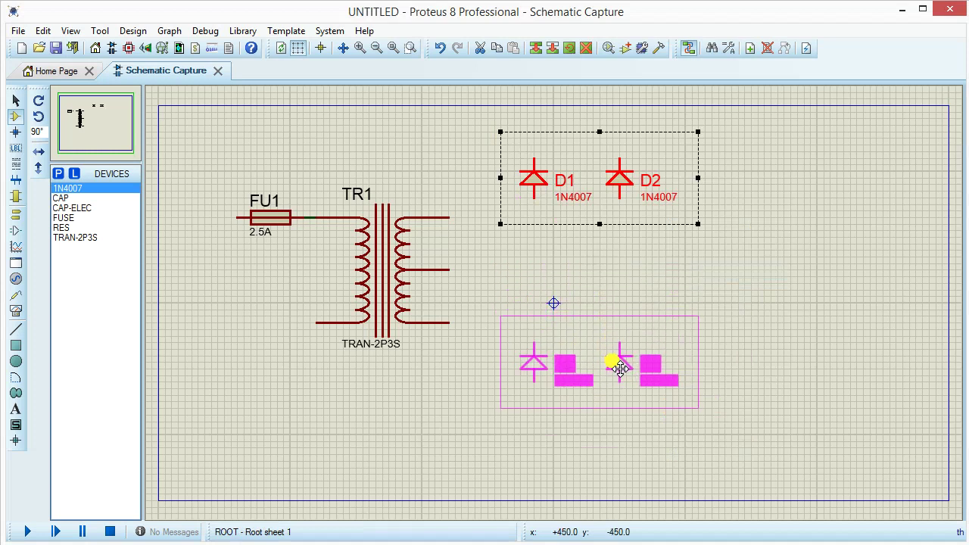
click(623, 364)
right_click(764, 273)
click(795, 224)
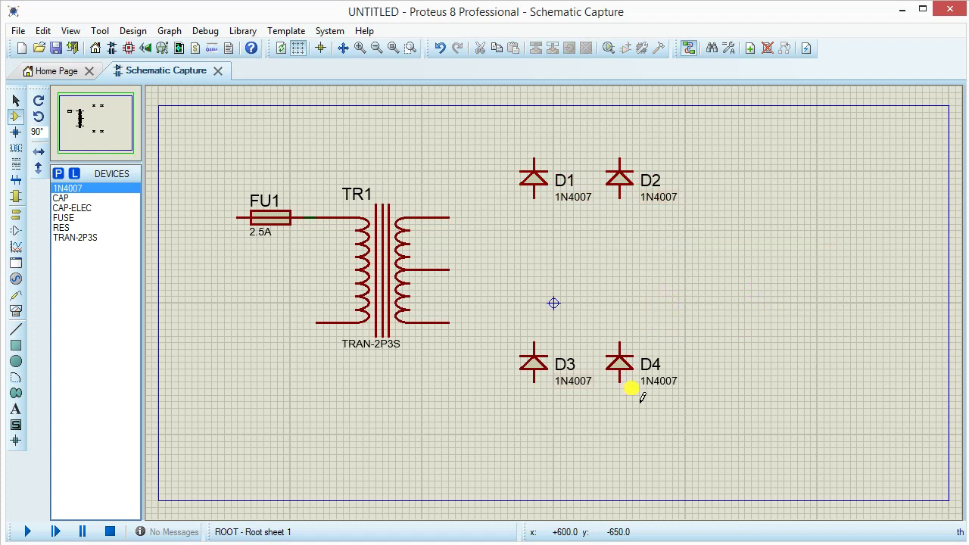
Wire the anode of D1 to the cathode of D3 and the anode of D2 to the cathode of D4.
click(533, 199)
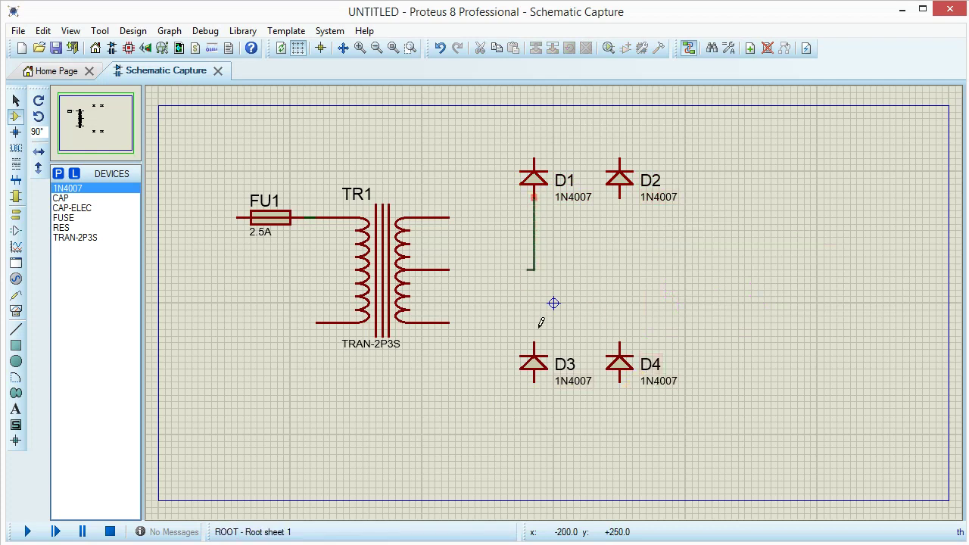
click(534, 347)
click(619, 198)
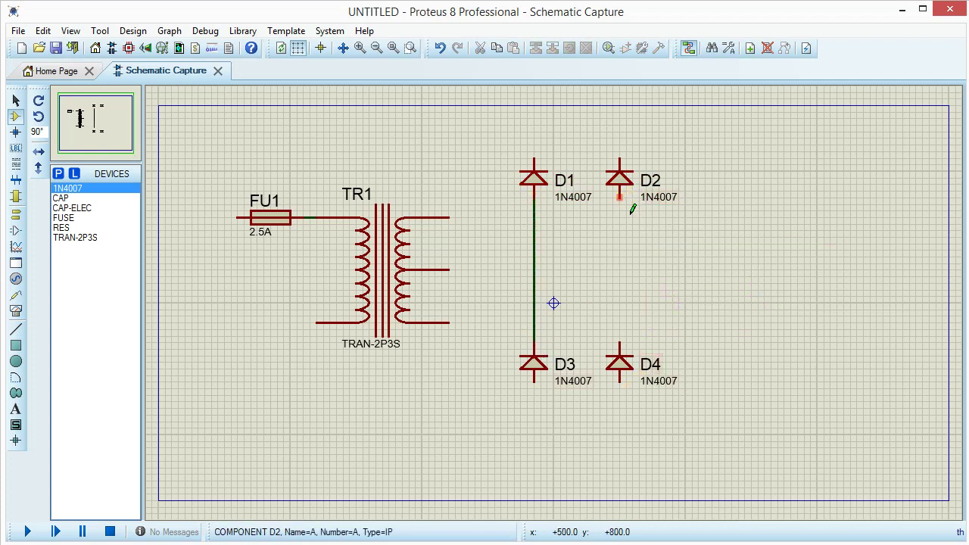
click(619, 346)
Join the cathodes of D1 and D2 with a wire above them and the anodes of D3 and D4 with one below.
click(534, 159)
click(615, 138)
click(620, 162)
click(533, 383)
click(534, 415)
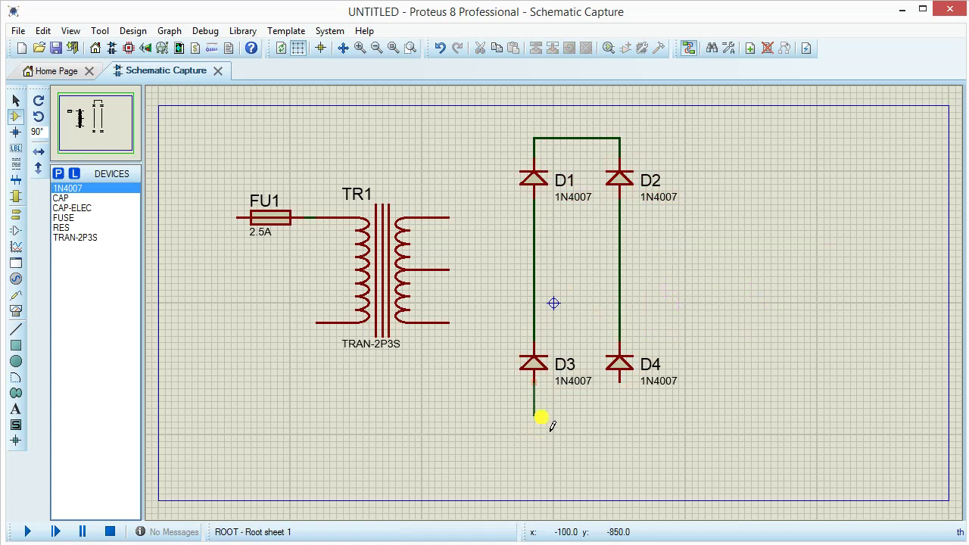
click(620, 384)
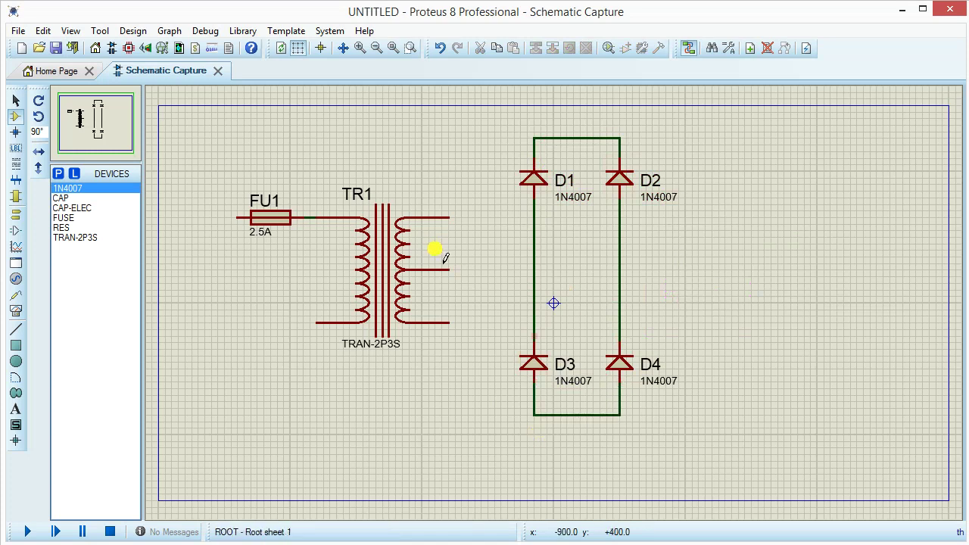
Wire the transformer's upper secondary terminal to the D1–D3 connection and its lower secondary terminal to the D2–D4 connection.
click(449, 218)
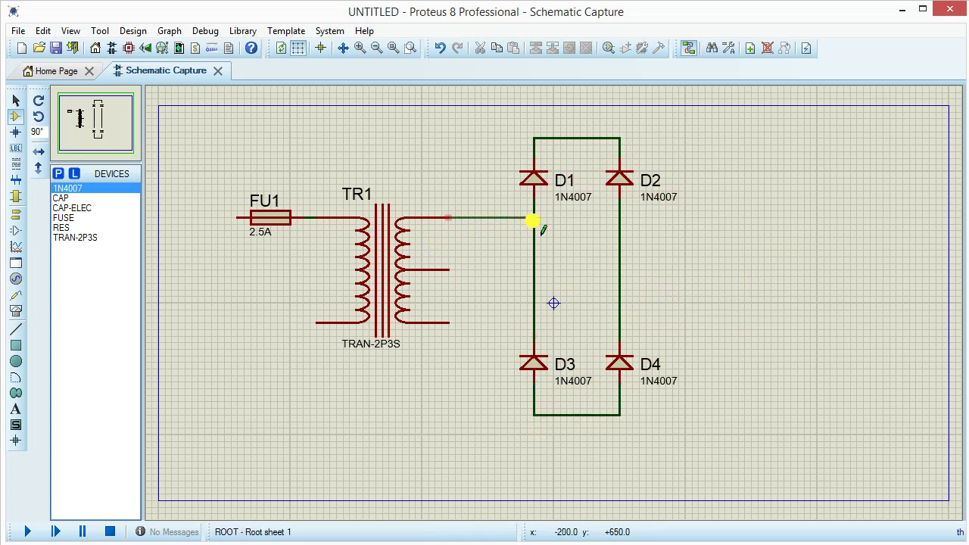
click(534, 218)
click(448, 324)
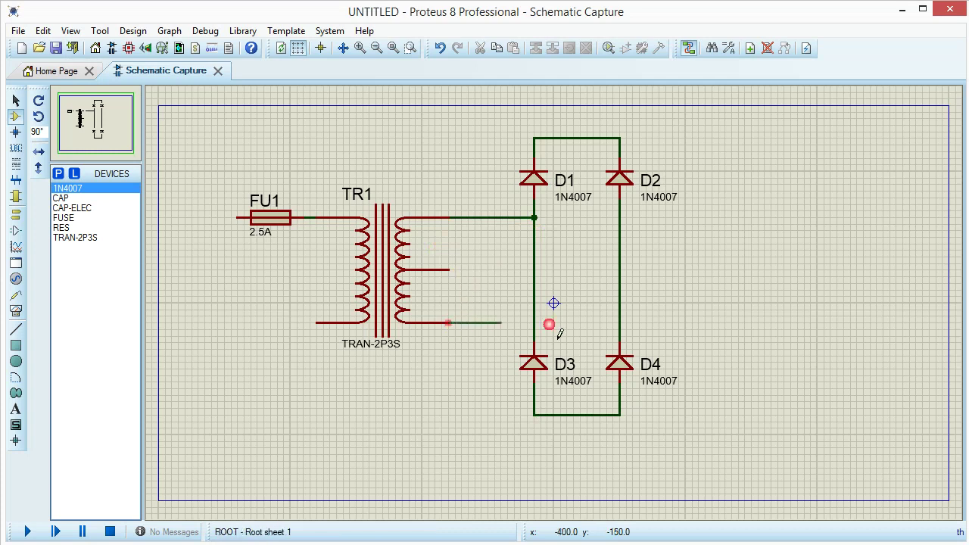
click(620, 323)
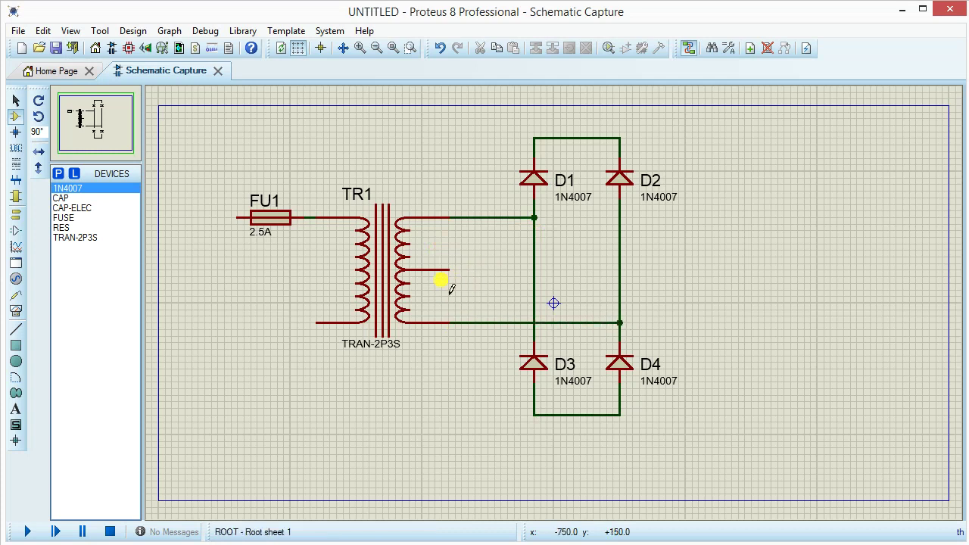
Place a CHASSIS terminal beside the transformer's secondary and connect it to the centre tap.
click(17, 215)
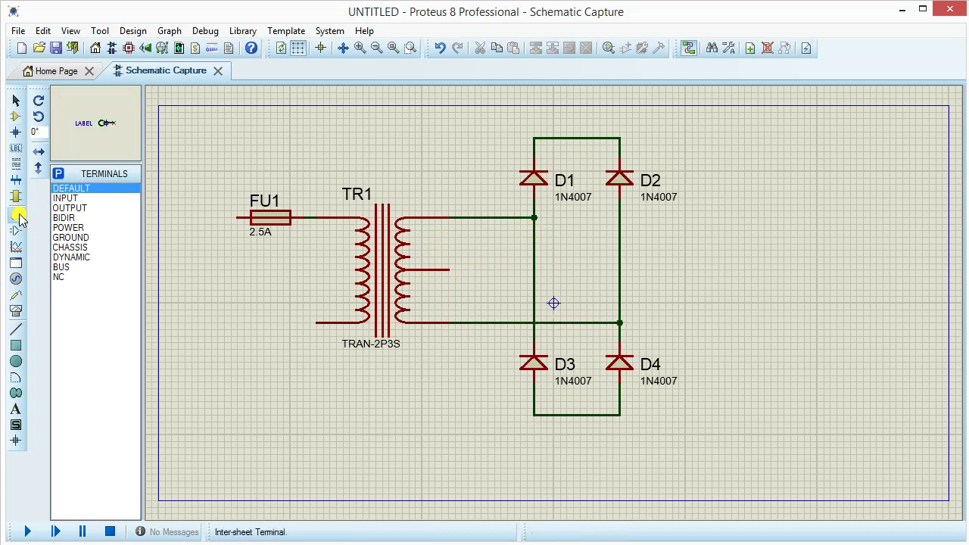
click(75, 247)
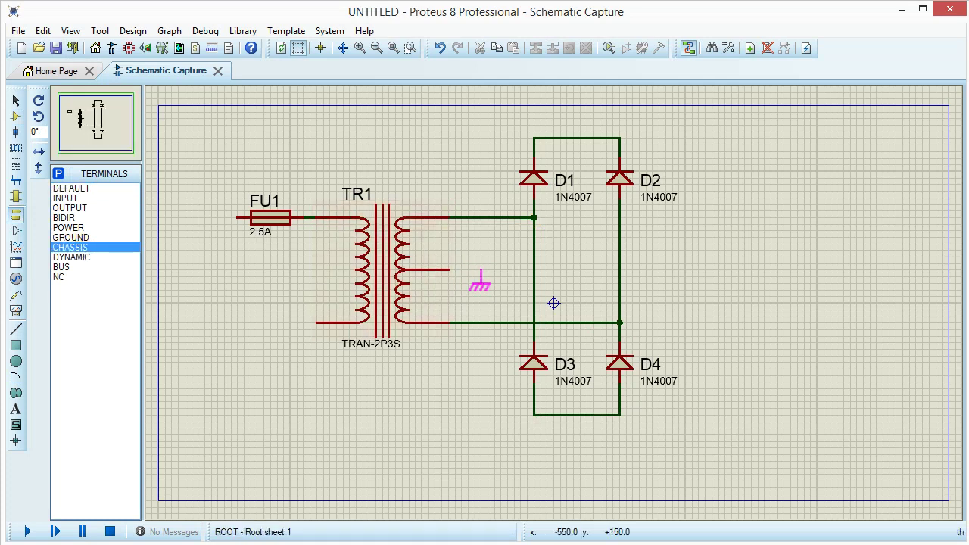
click(450, 288)
mouse_move(452, 288)
mouse_down()
mouse_move(470, 282)
mouse_move(466, 297)
mouse_up()
click(525, 268)
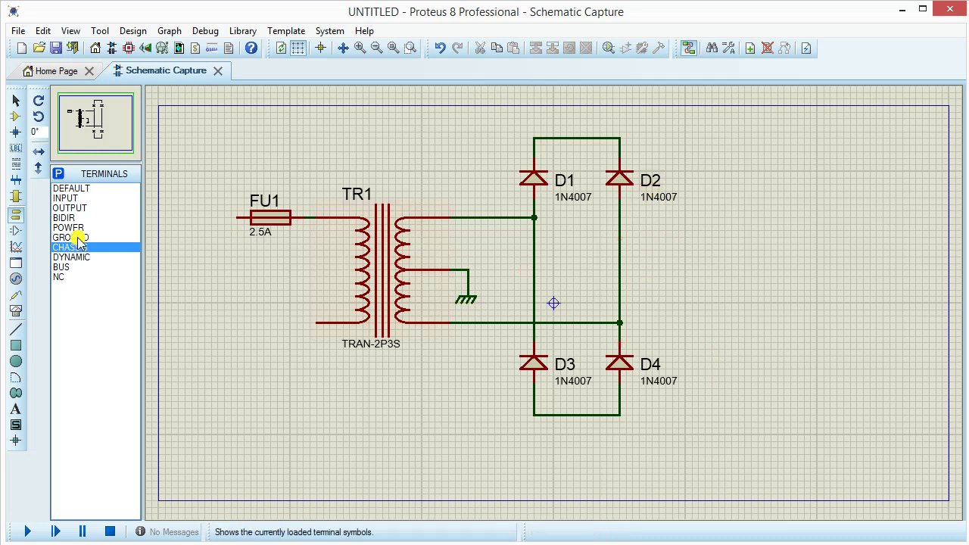
Place two CAP-ELEC capacitors rotated to 270°, one beside D2 and one directly below it beside D4.
click(16, 116)
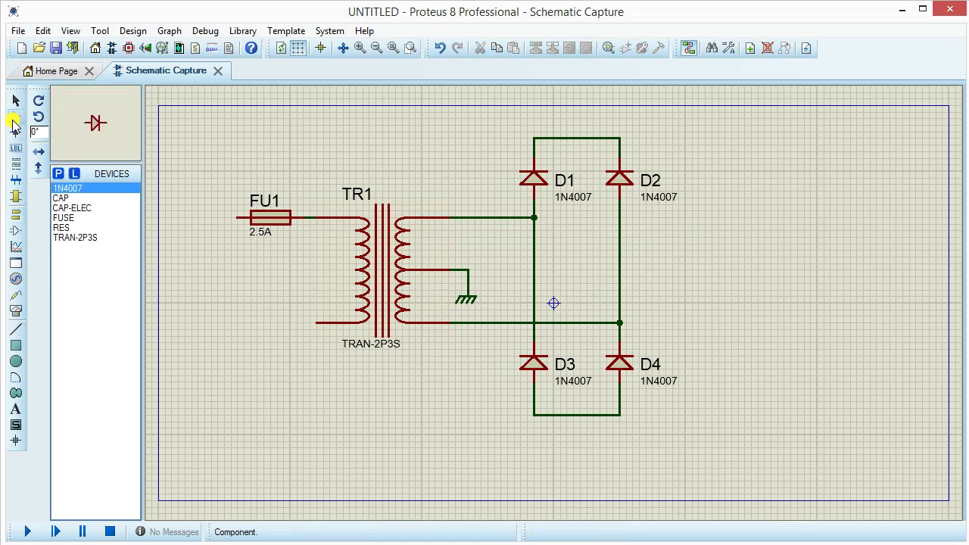
click(69, 210)
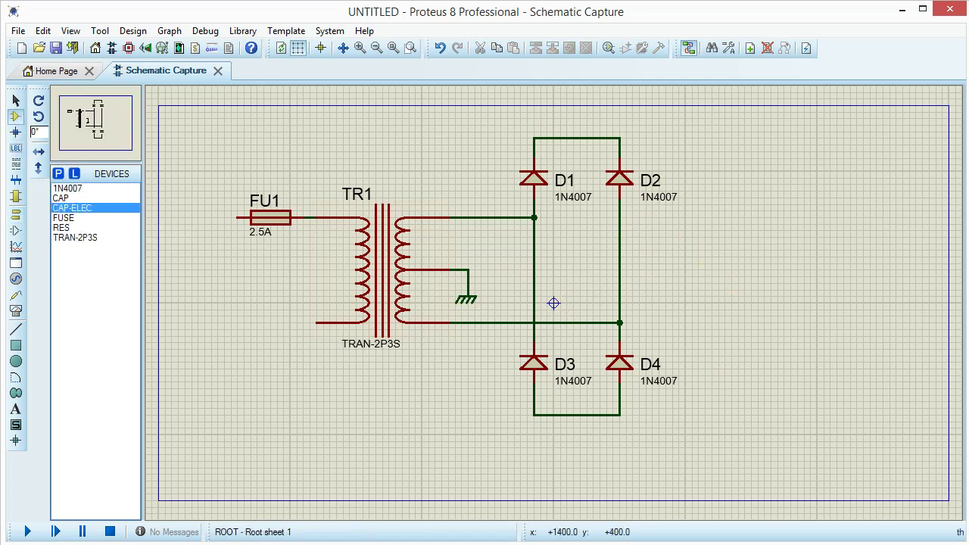
key(KP_Subtract)
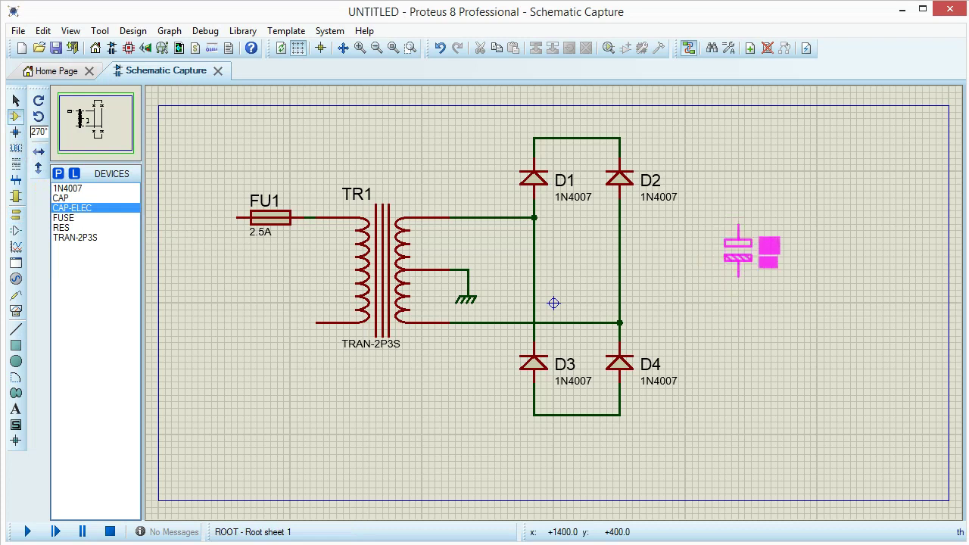
click(712, 210)
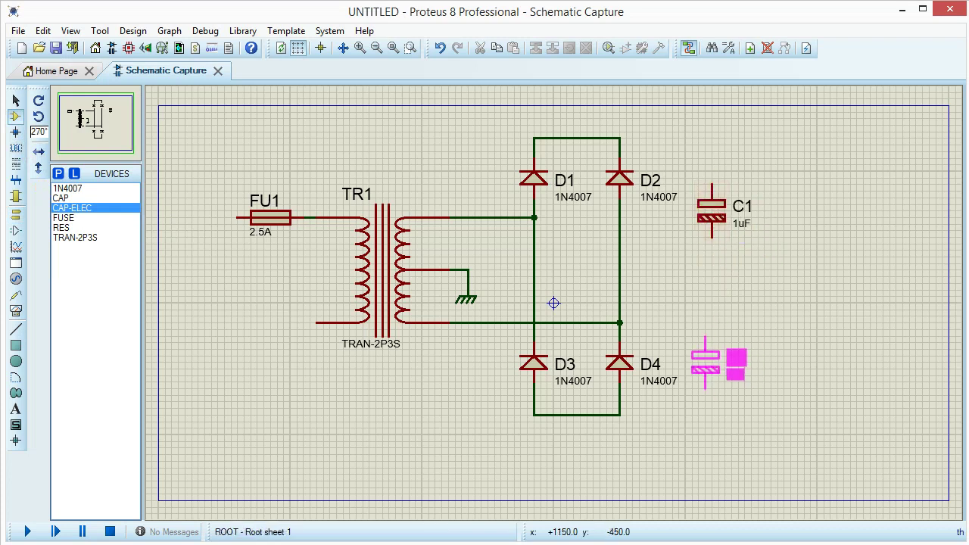
click(711, 356)
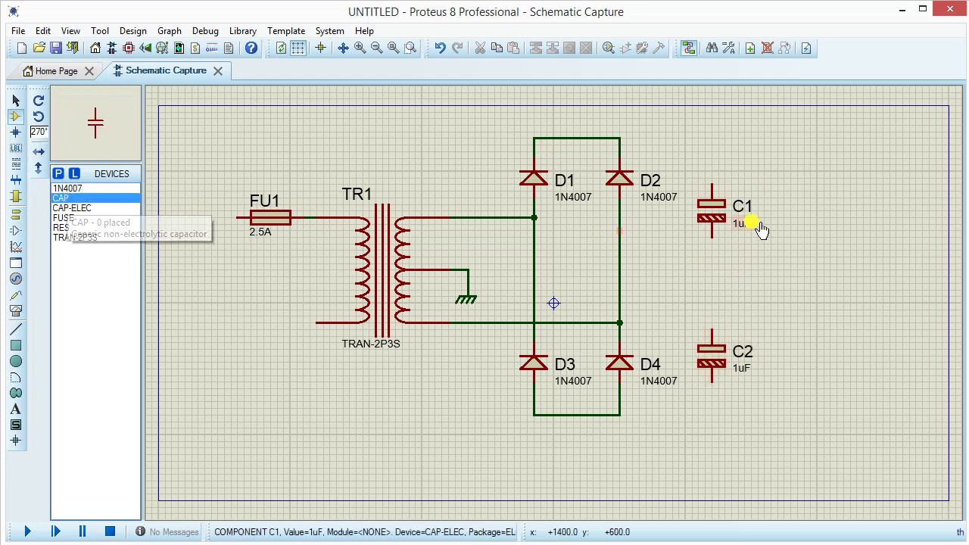
Place two non-electrolytic CAP capacitors vertically, one beside C1 and one beside C2.
click(787, 216)
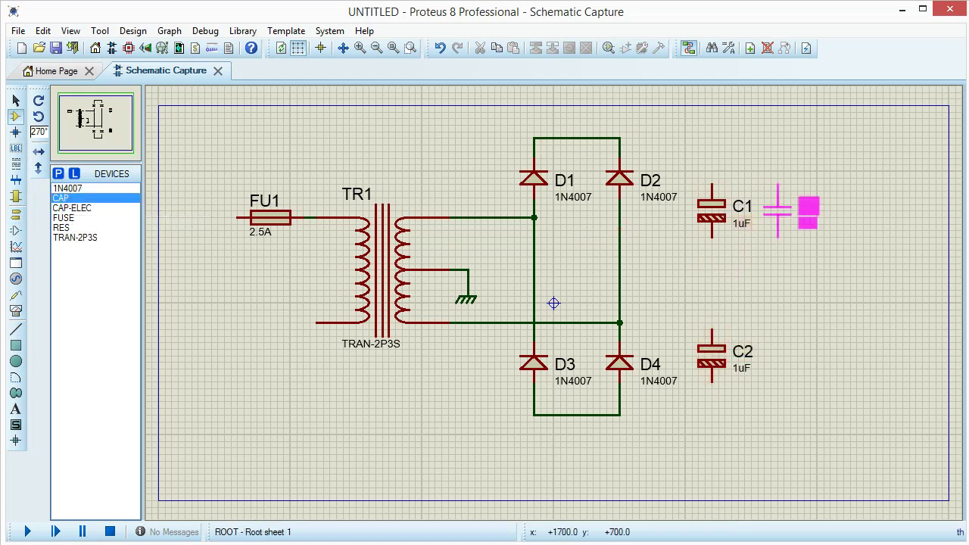
click(788, 215)
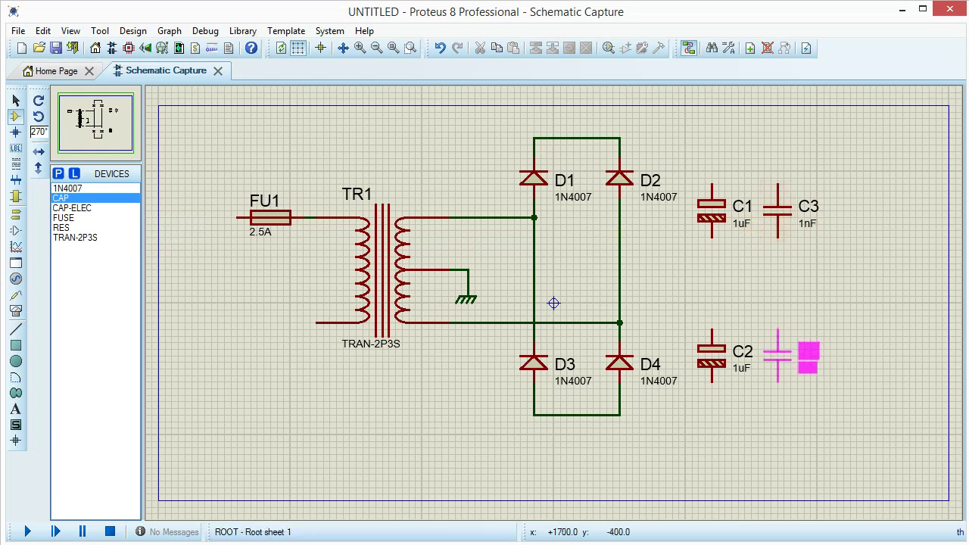
click(787, 359)
Set the capacitance of both electrolytic capacitors, C1 and C2, to 15000uF.
double_click(712, 214)
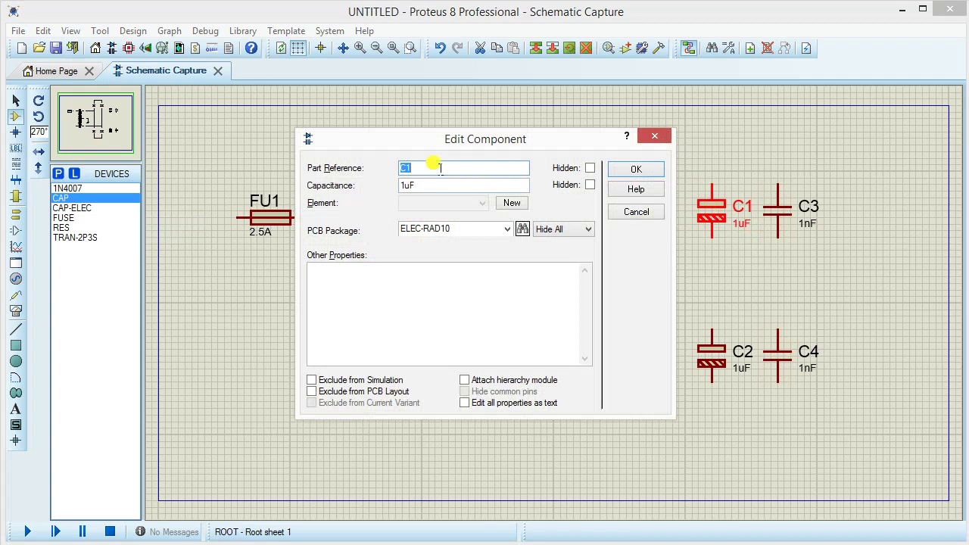
click(411, 188)
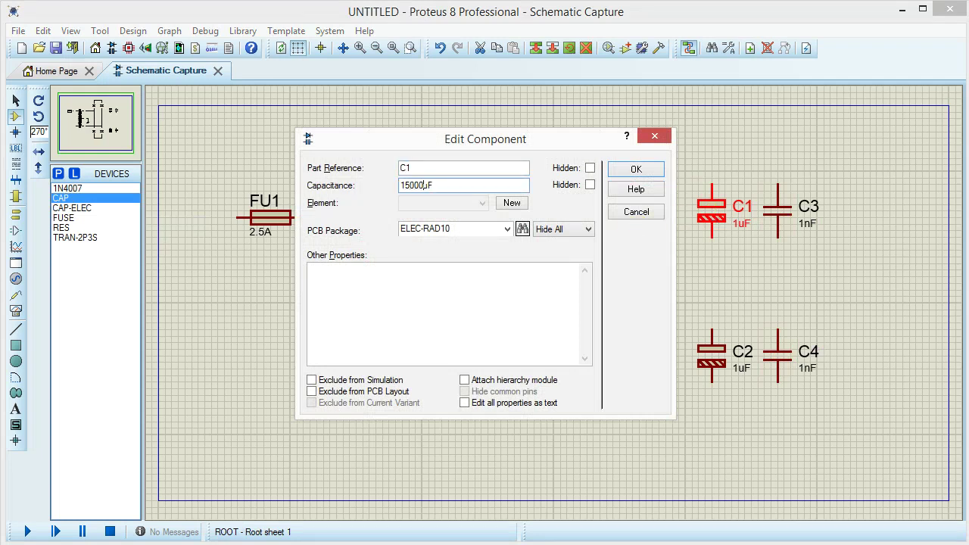
click(635, 169)
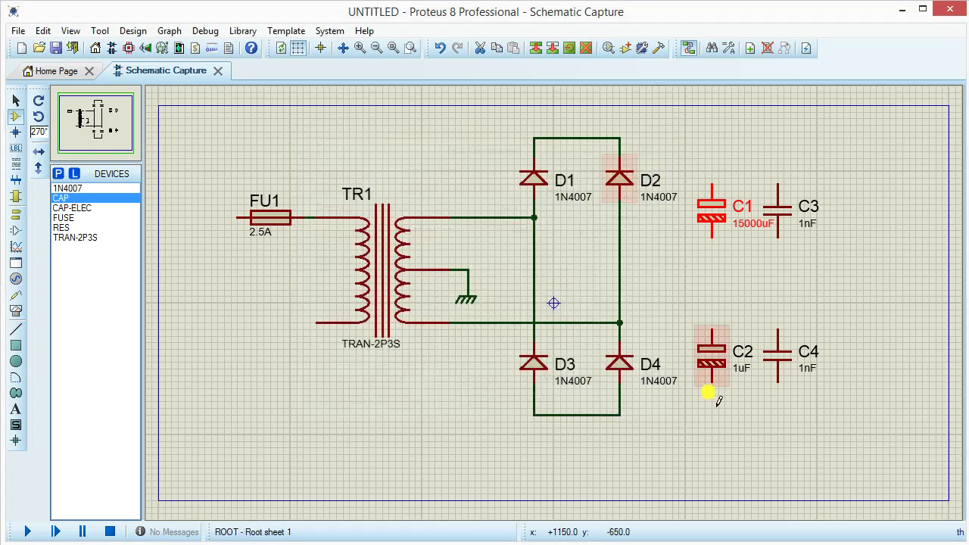
double_click(721, 371)
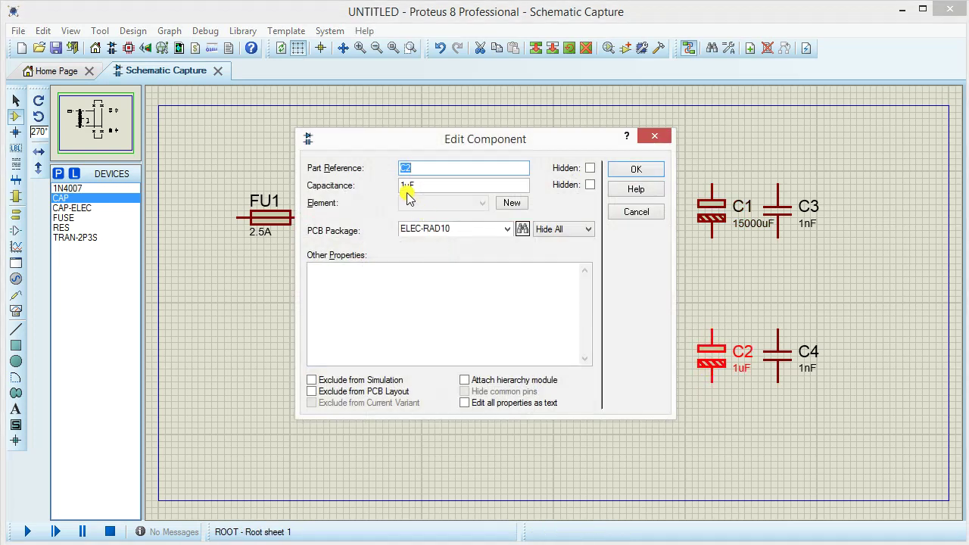
click(412, 194)
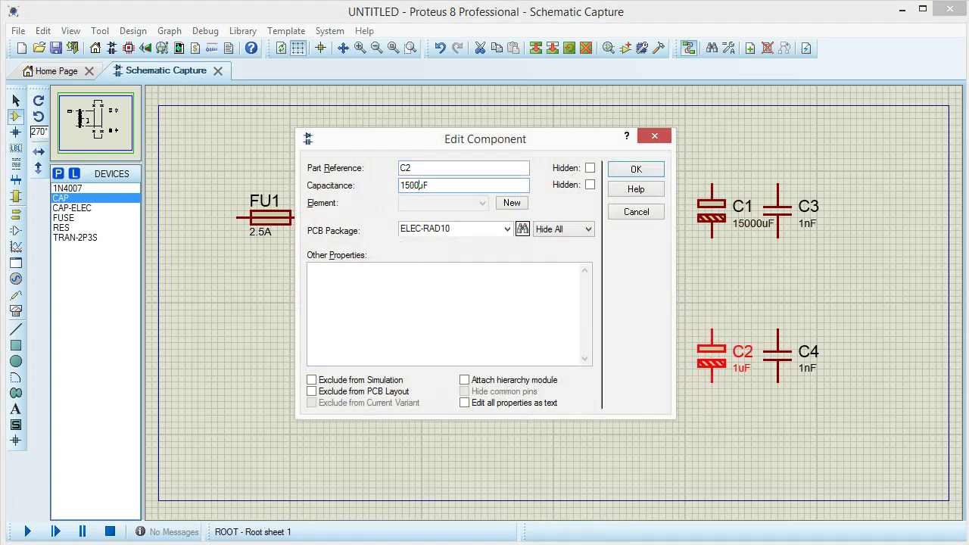
key(Return)
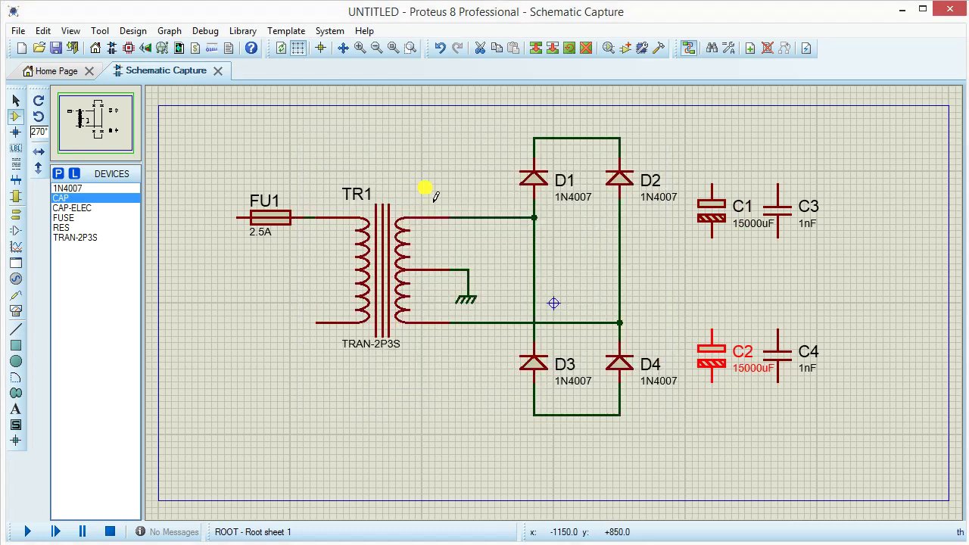
Set the capacitance of the non-electrolytic capacitors C3 and C4 to 100nF.
double_click(801, 217)
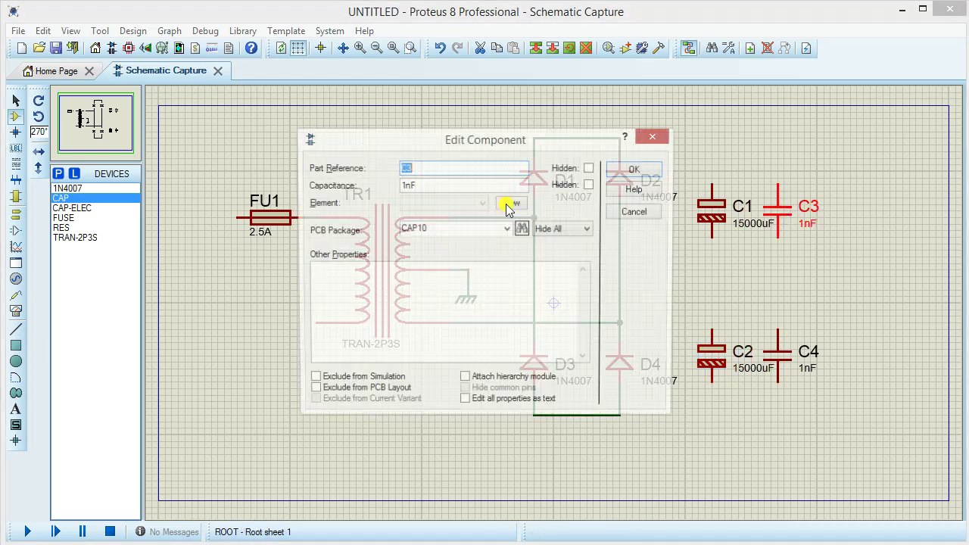
click(405, 186)
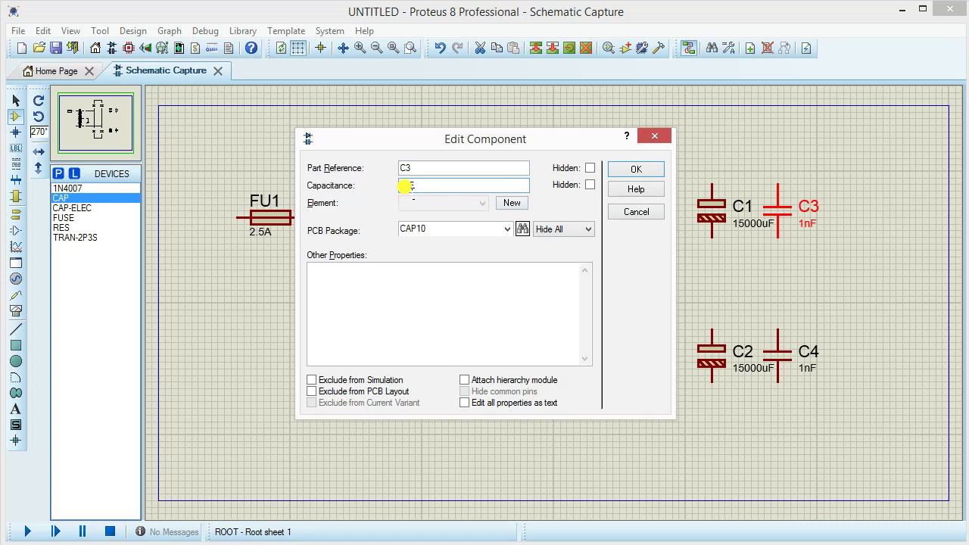
text(00)
key(Return)
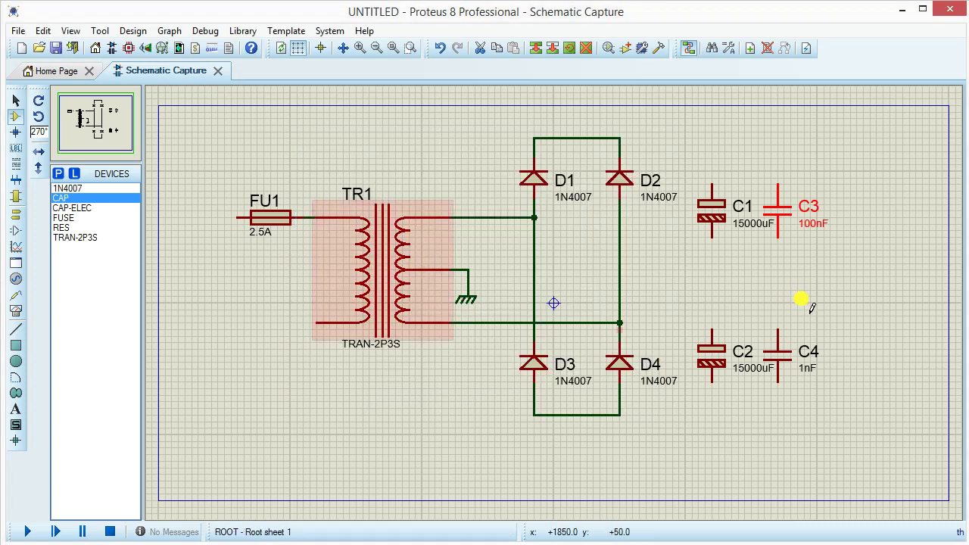
double_click(778, 352)
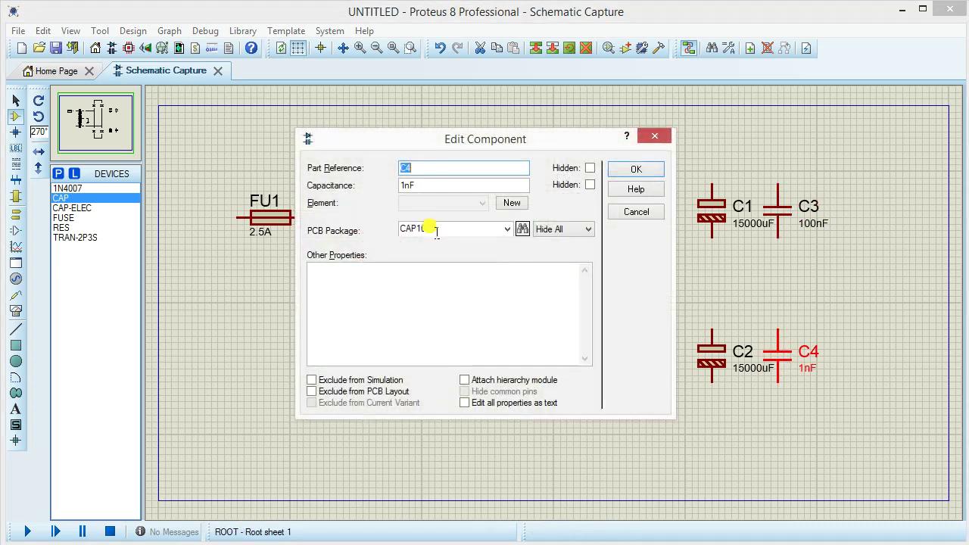
click(405, 186)
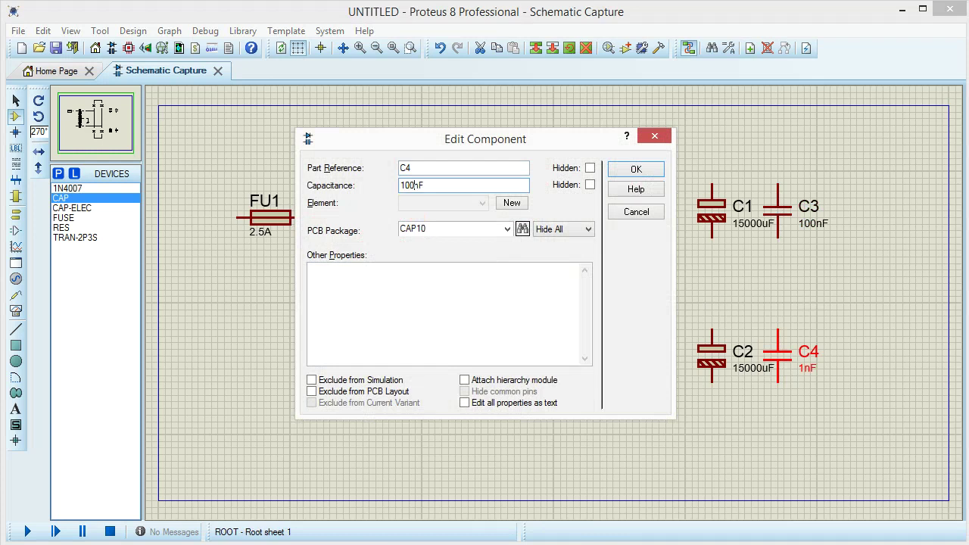
key(Return)
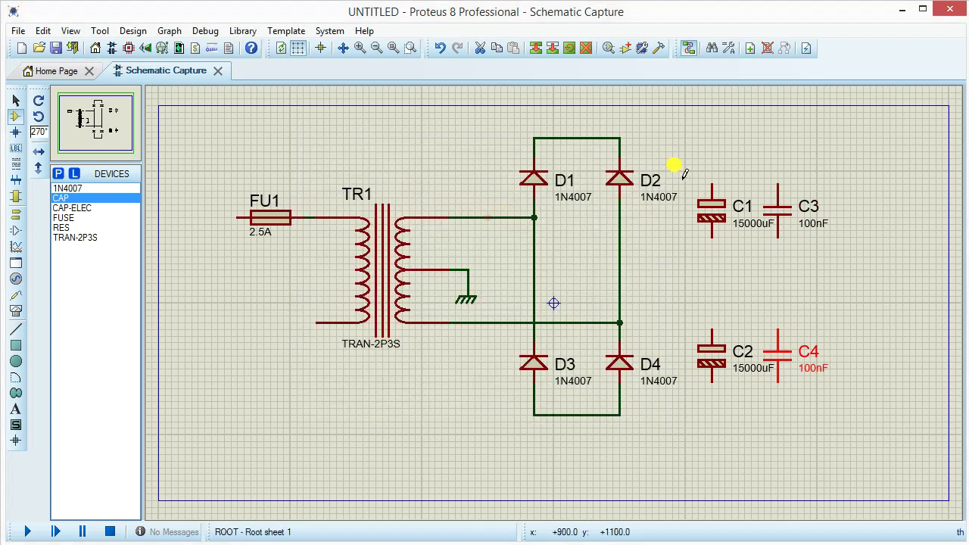
Wire the upper pins of C1 and C3 together and connect them to the D1–D2 cathode rail.
click(711, 186)
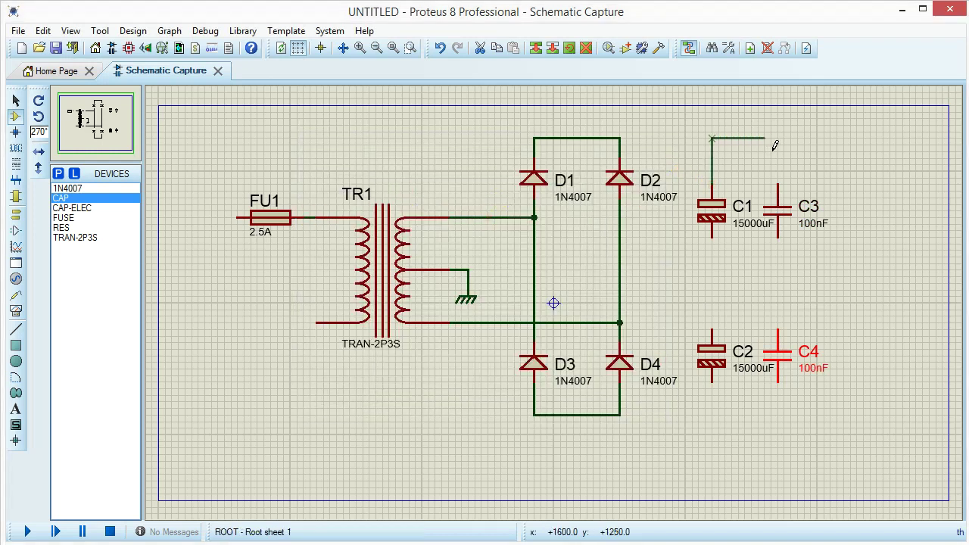
click(779, 185)
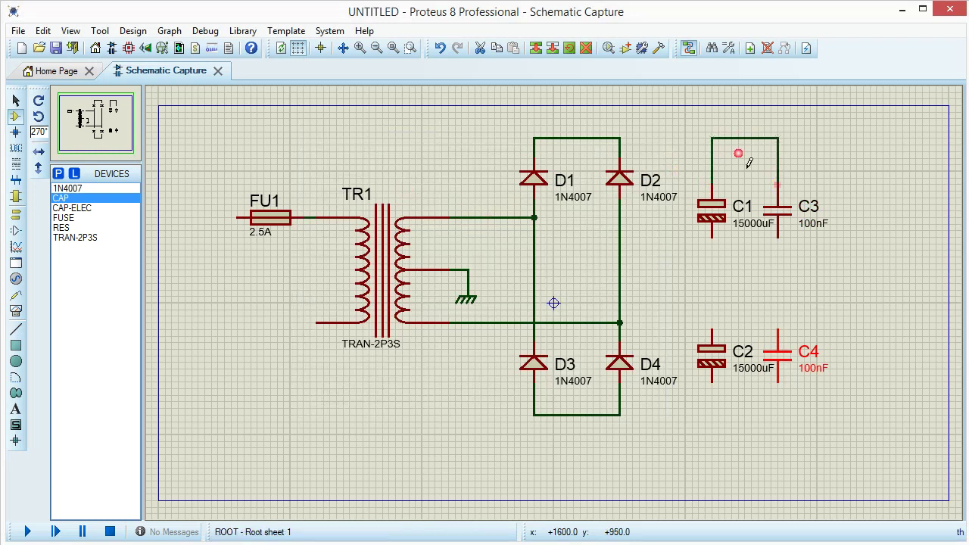
click(711, 138)
click(626, 138)
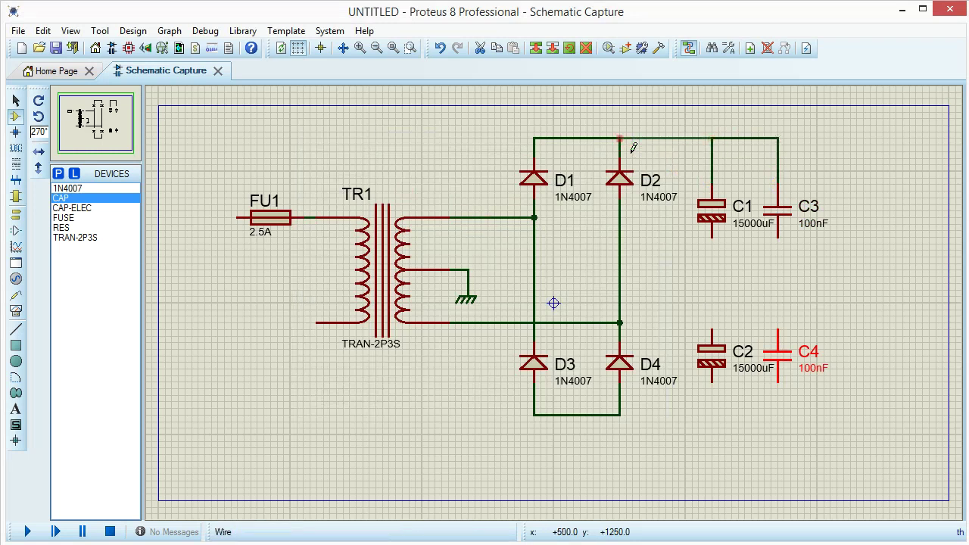
Connect the lower pins of C2 and C4 to the wire joining the lower ends of D3 and D4.
click(713, 384)
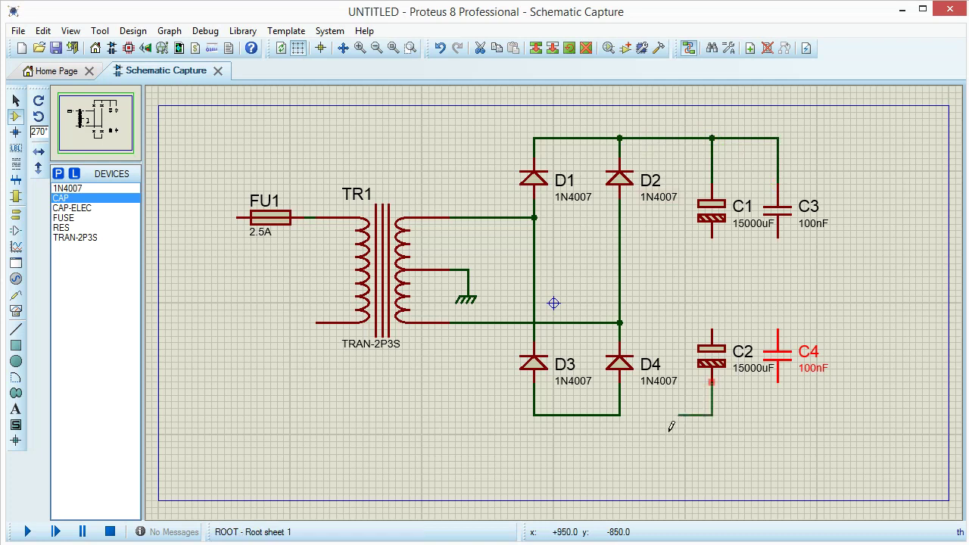
click(626, 416)
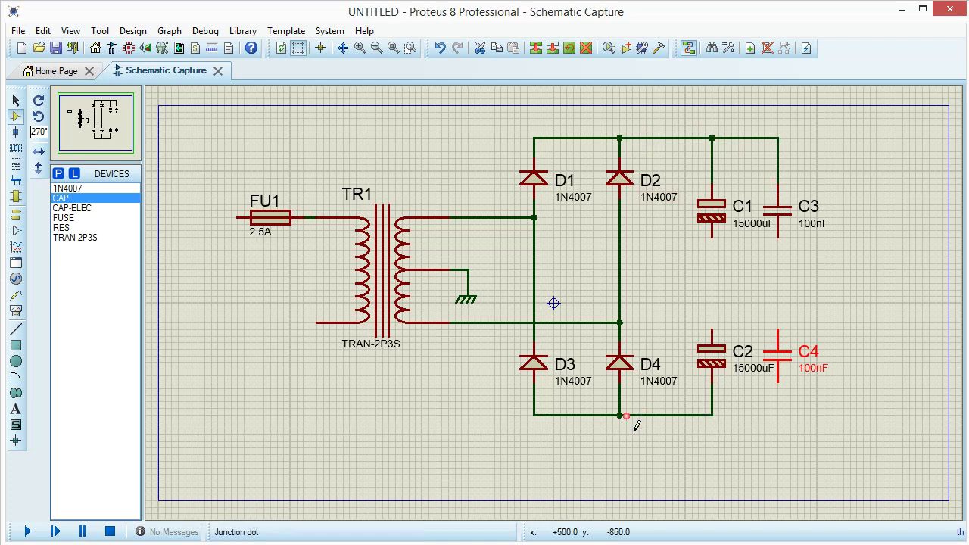
click(714, 414)
click(780, 384)
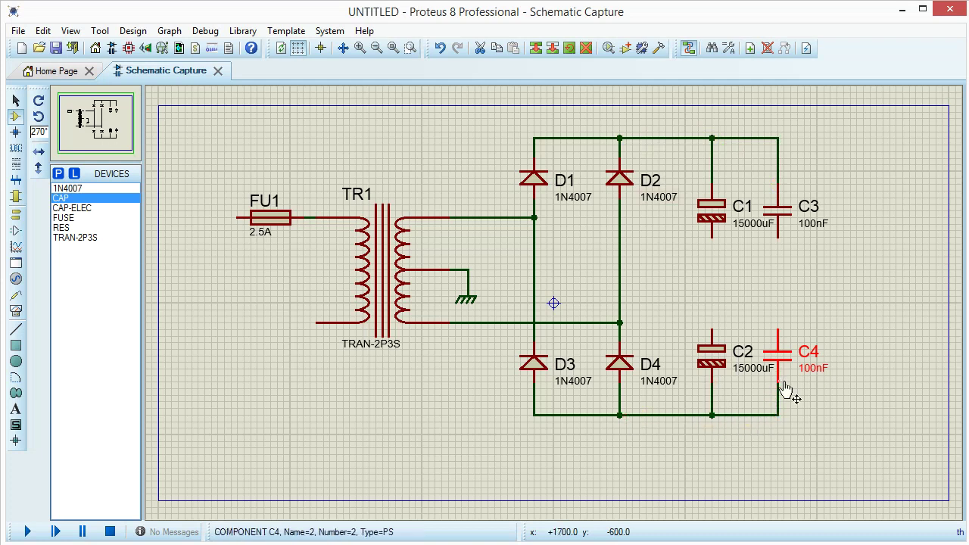
Wire C1 to C2 and C3 to C4, and join the midpoints of these two wires.
click(708, 327)
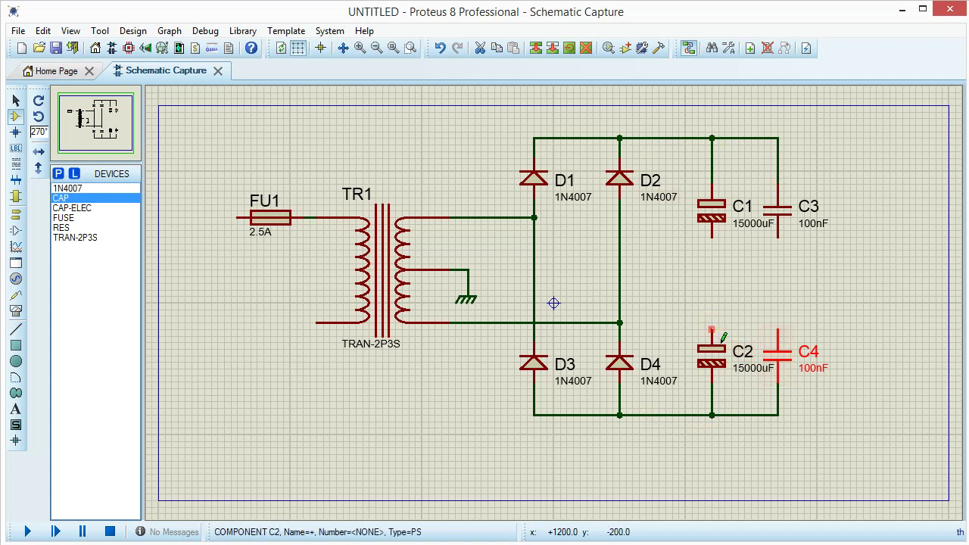
click(713, 239)
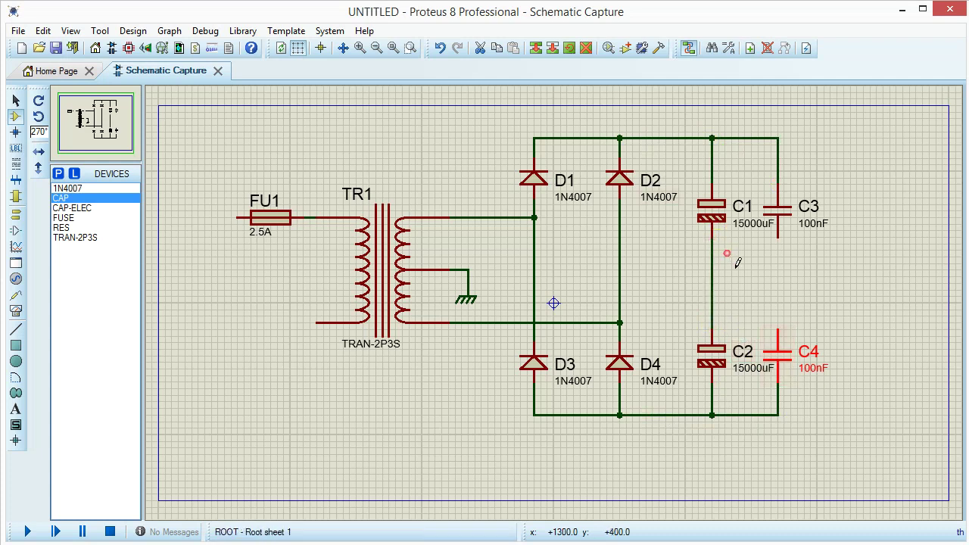
click(779, 325)
double_click(780, 327)
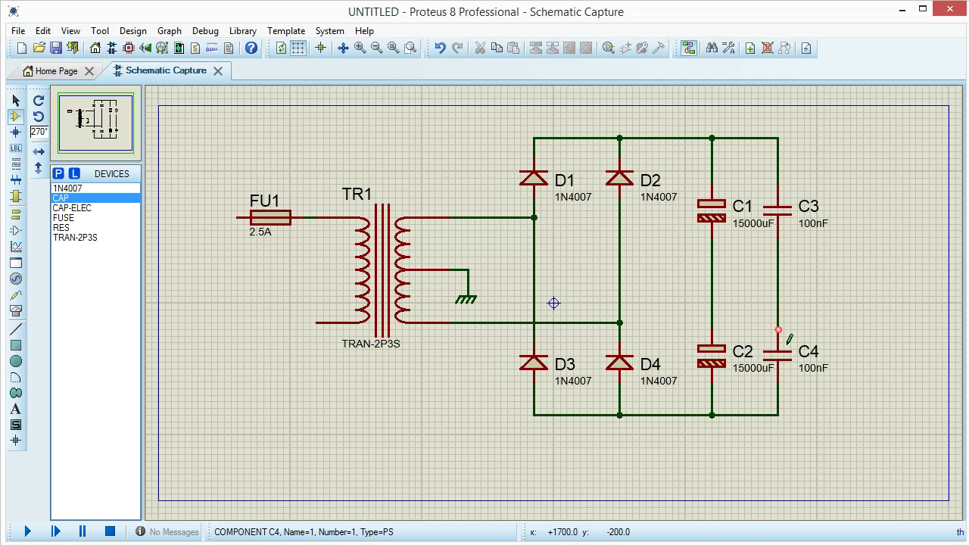
click(712, 277)
click(778, 277)
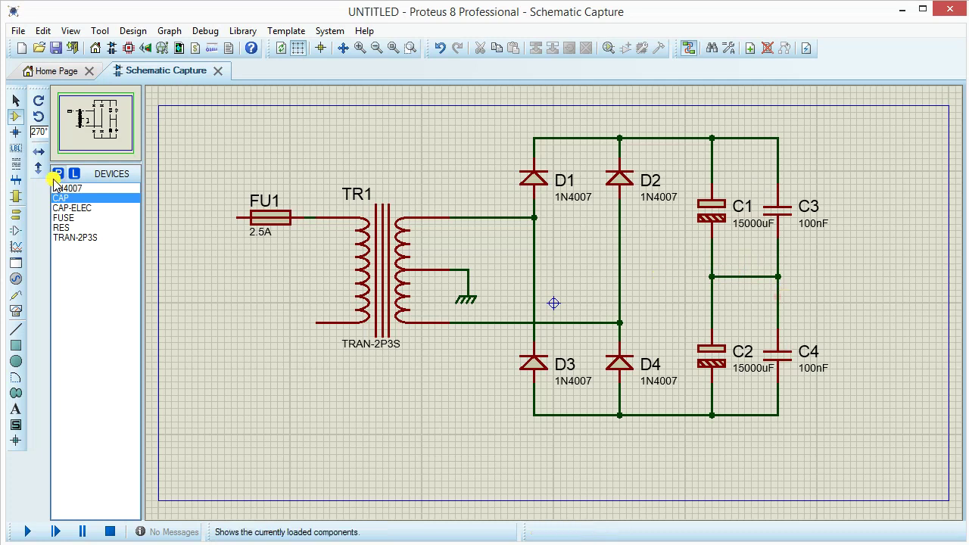
Place a CHASSIS terminal beside the wire between C1 and C2 and connect it to the capacitors' midpoint.
click(15, 214)
click(70, 247)
click(681, 306)
click(678, 306)
click(677, 292)
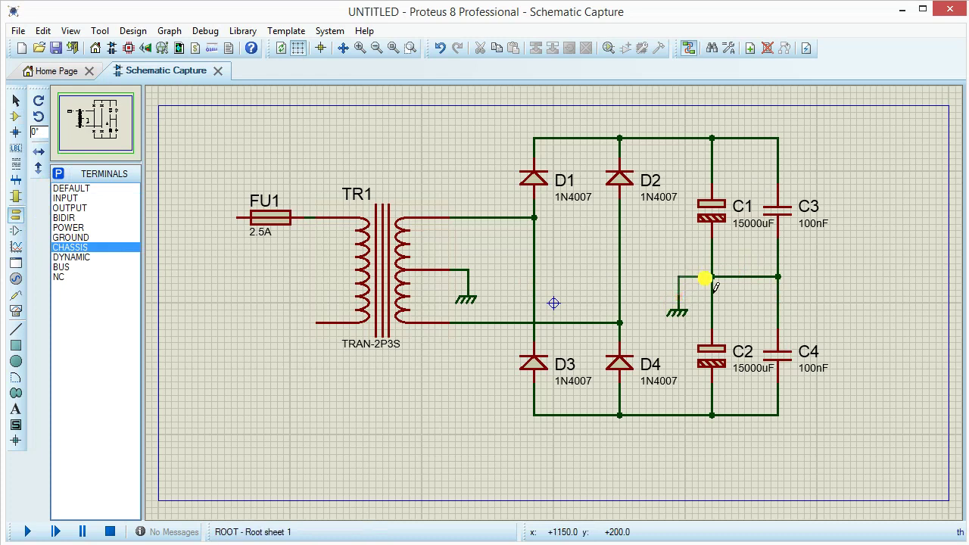
click(712, 279)
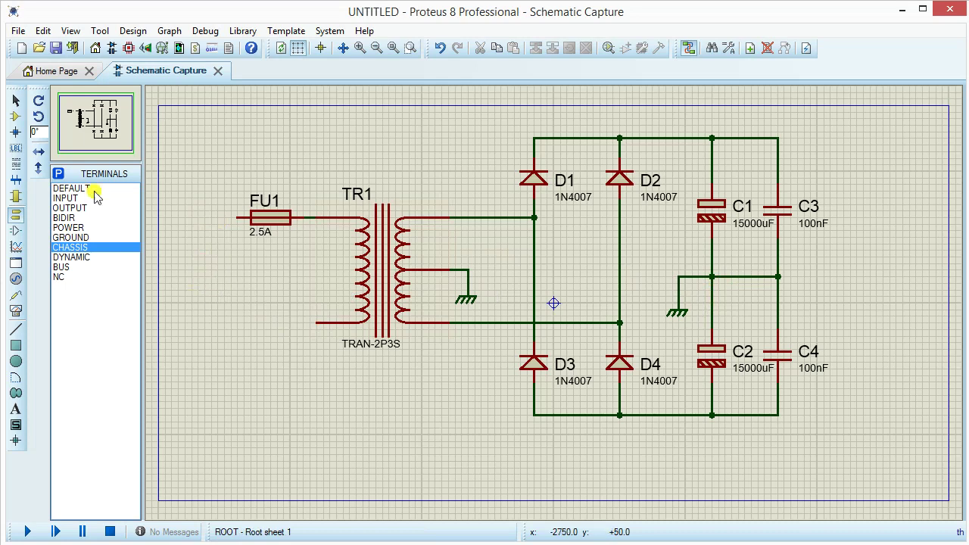
Search the device library for "tblock" and add the TBLOCK-I2 terminal block to the device list.
click(15, 116)
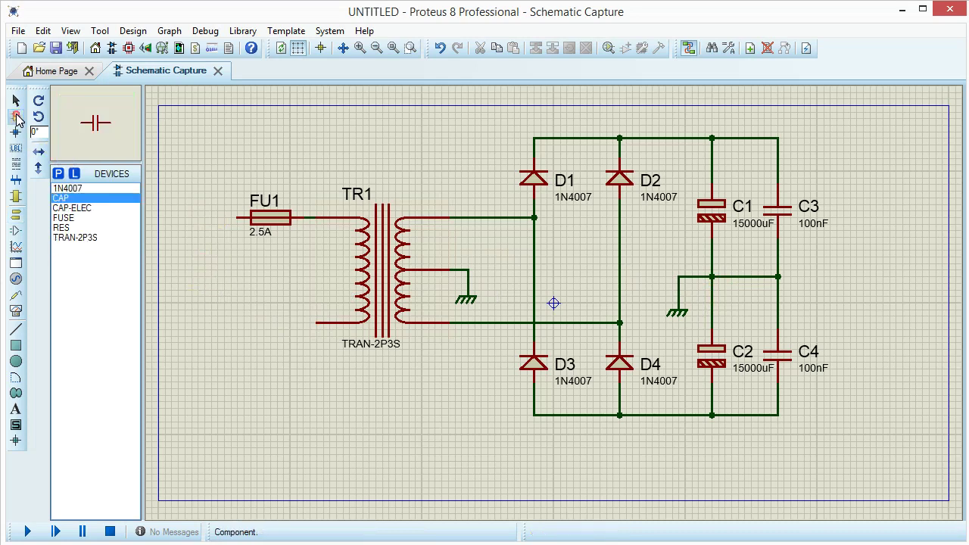
click(59, 175)
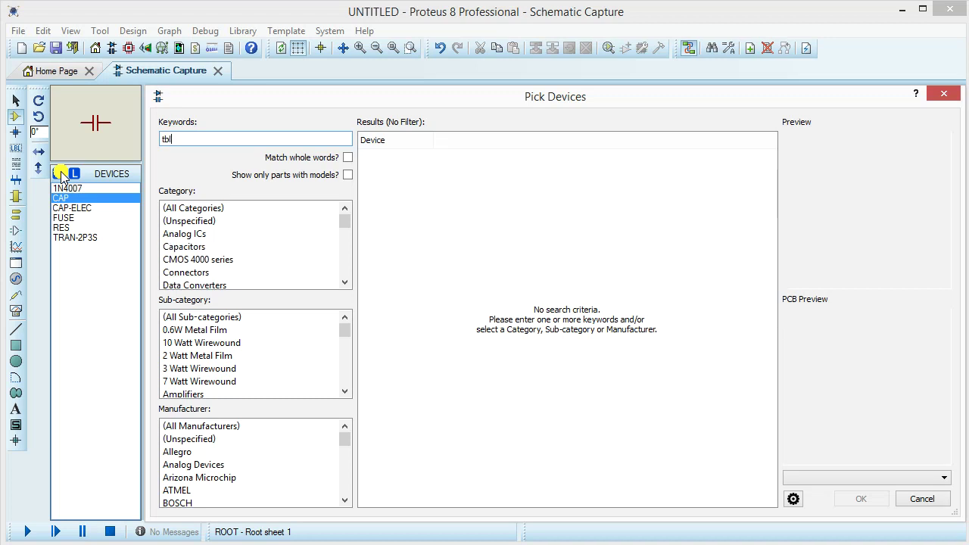
text(tblock)
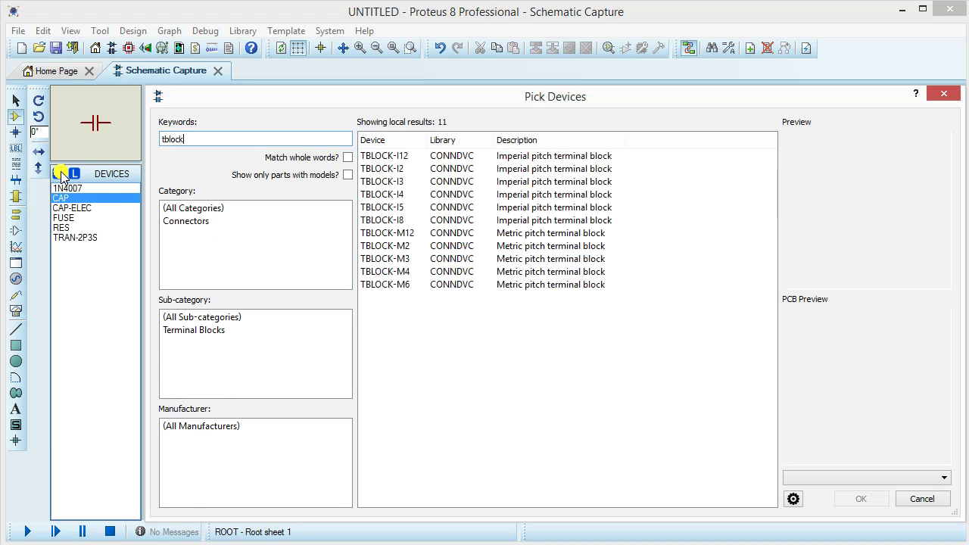
click(405, 171)
double_click(405, 170)
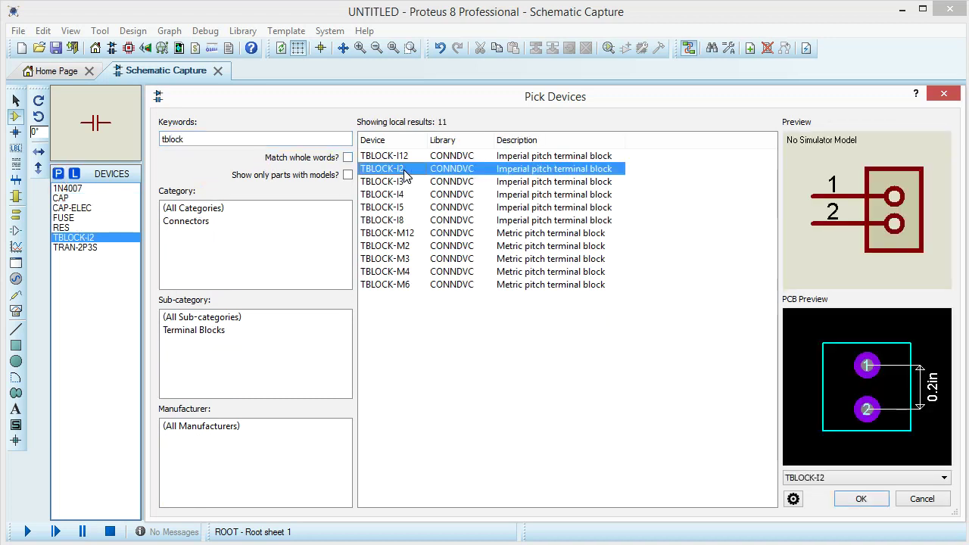
click(944, 94)
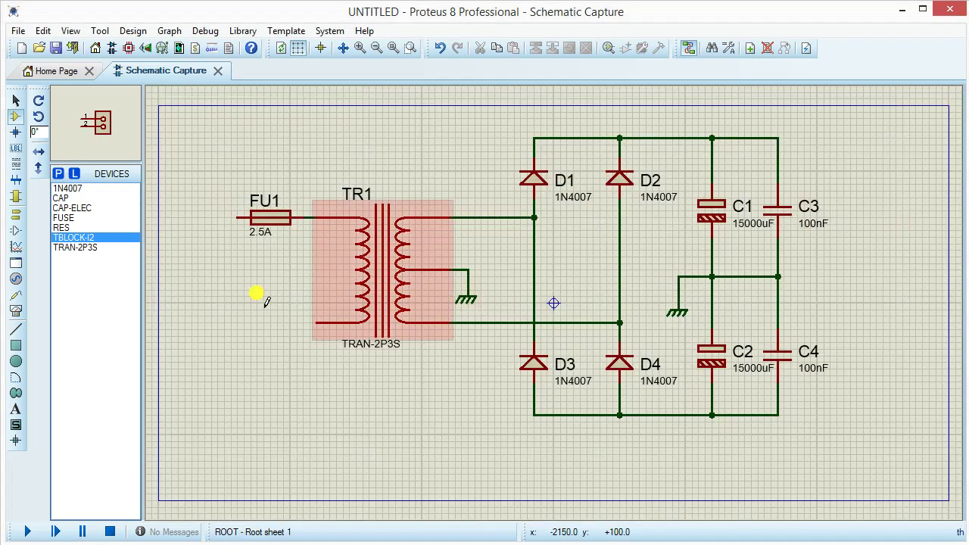
Place a TBLOCK-I2 terminal block rotated to 180° on the primary side, below and to the left of the fuse.
key(KP_Add)
key(KP_Add)
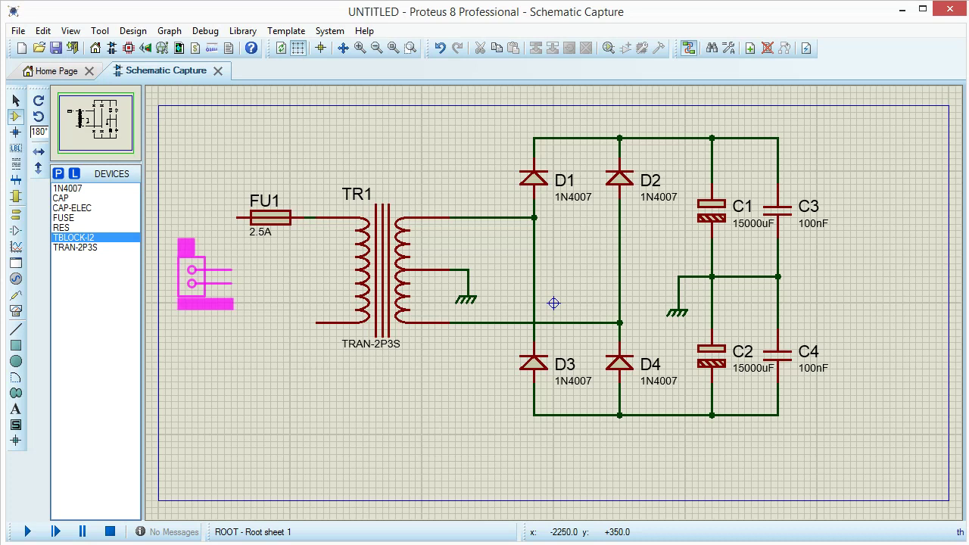
click(265, 268)
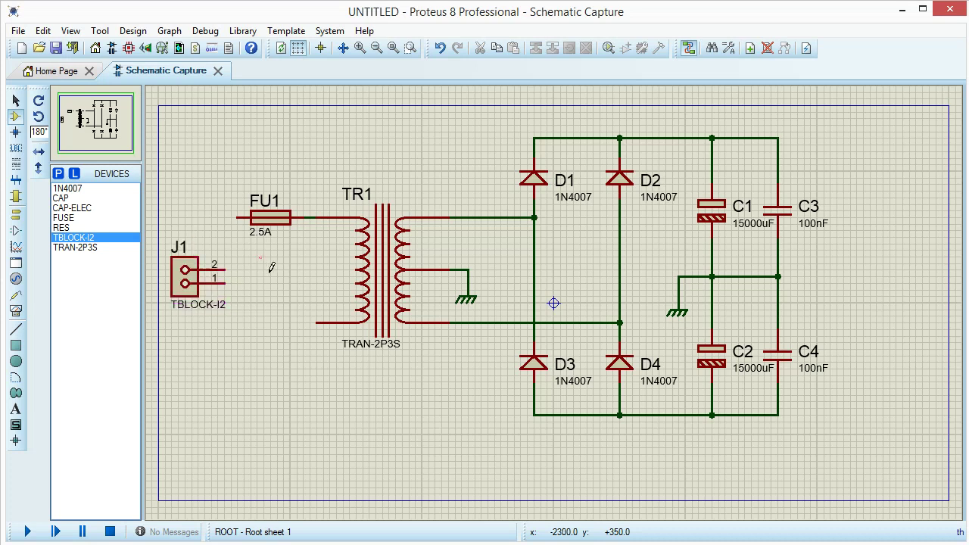
Wire the terminal block's pin 2 to fuse FU1 and its pin 1 to the transformer's free lower primary pin.
click(227, 269)
click(236, 218)
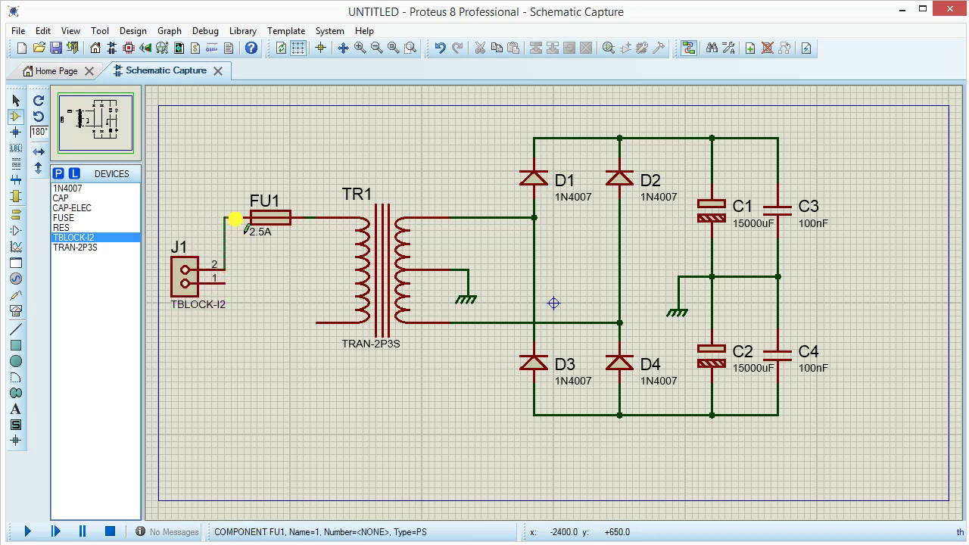
click(228, 282)
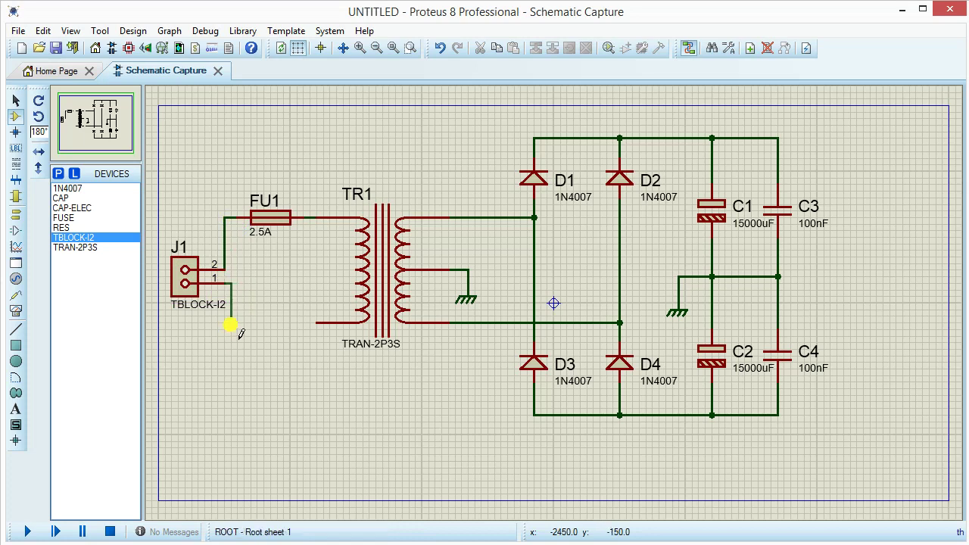
click(316, 323)
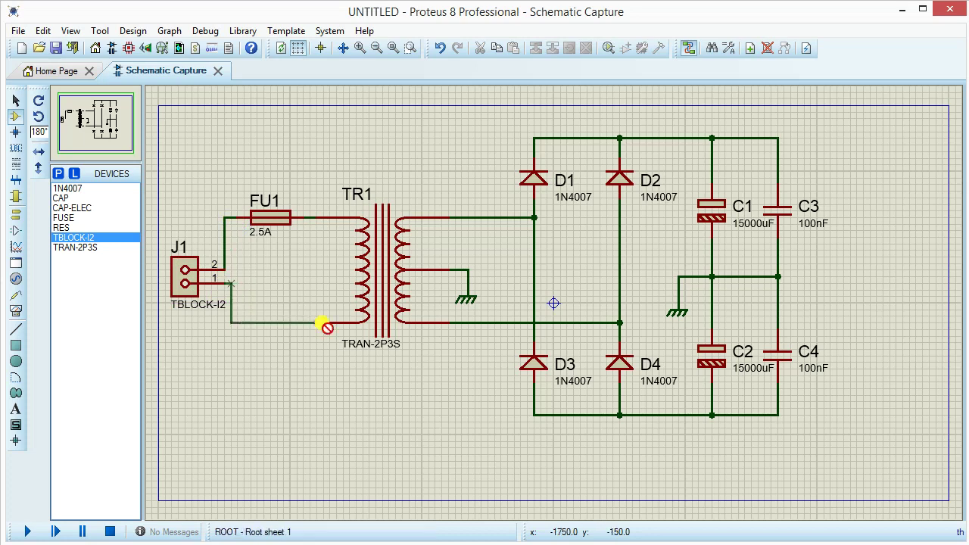
Change the terminal block's part reference to SUPPLY and shift the label clear of the fuse wire.
click(190, 277)
click(193, 280)
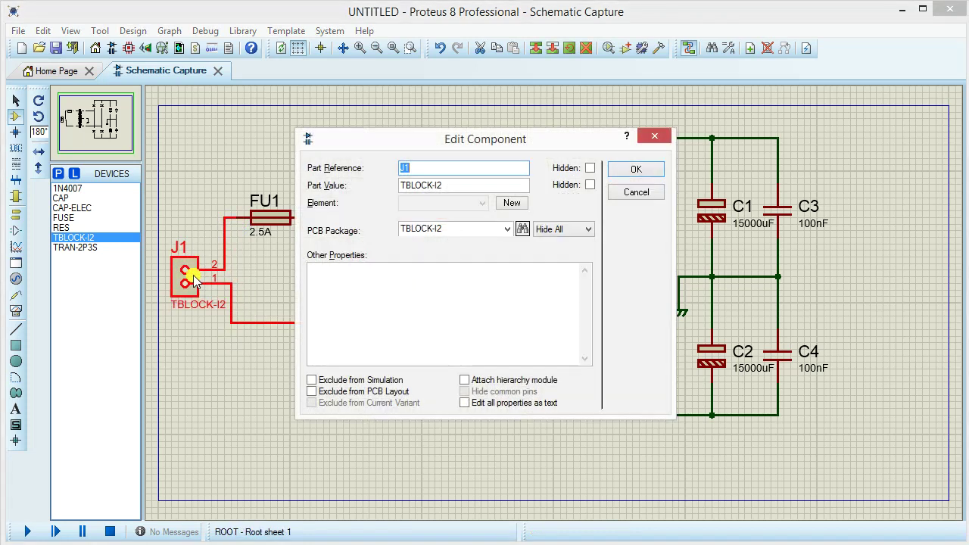
text(SUPPLY)
click(634, 168)
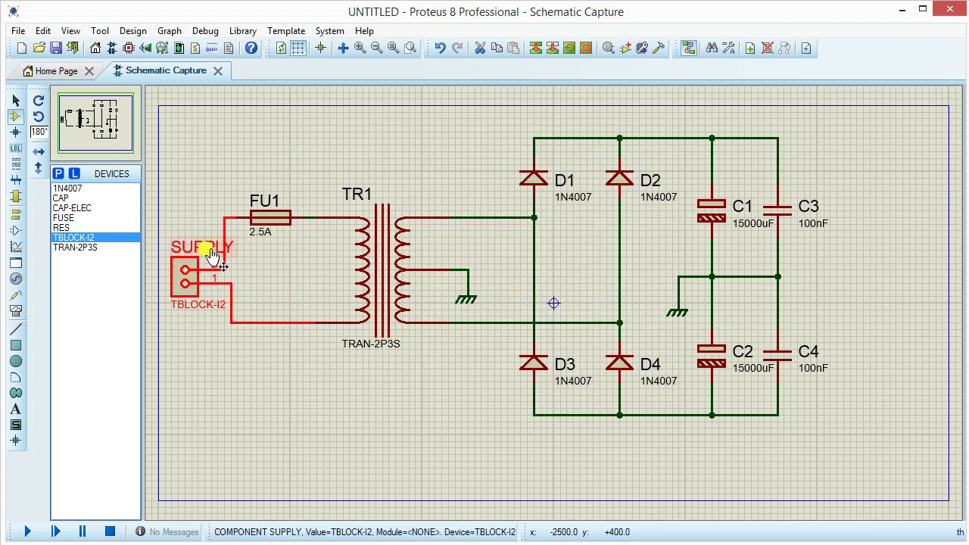
drag(212, 258, 199, 251)
Move fuse FU1 and its labels closer to the transformer.
click(275, 201)
click(286, 233)
click(274, 206)
drag(282, 221, 301, 219)
Move the SUPPLY terminal block so pin 2 lines up with the fuse, and shift the vertical wire from pin 1 closer to the block.
click(182, 285)
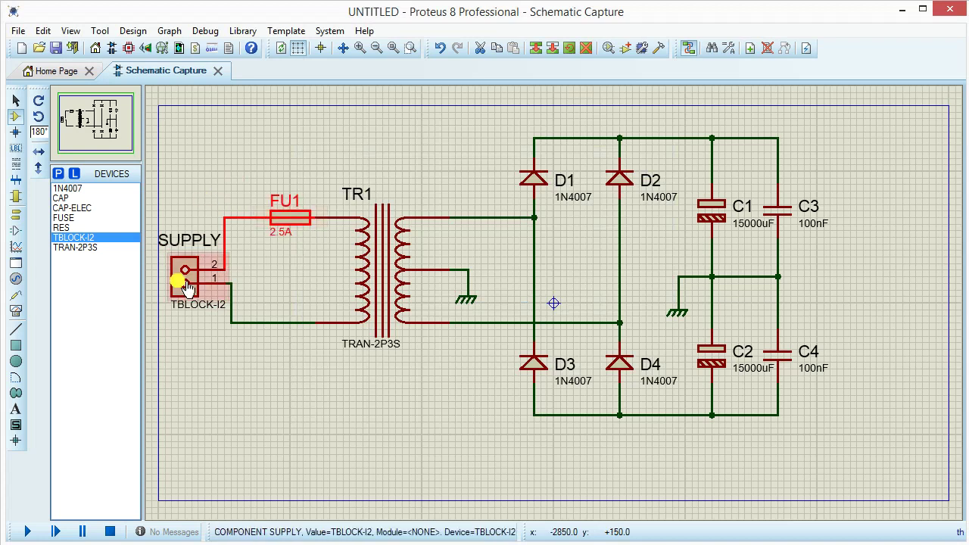
drag(184, 286, 198, 226)
drag(234, 259, 244, 267)
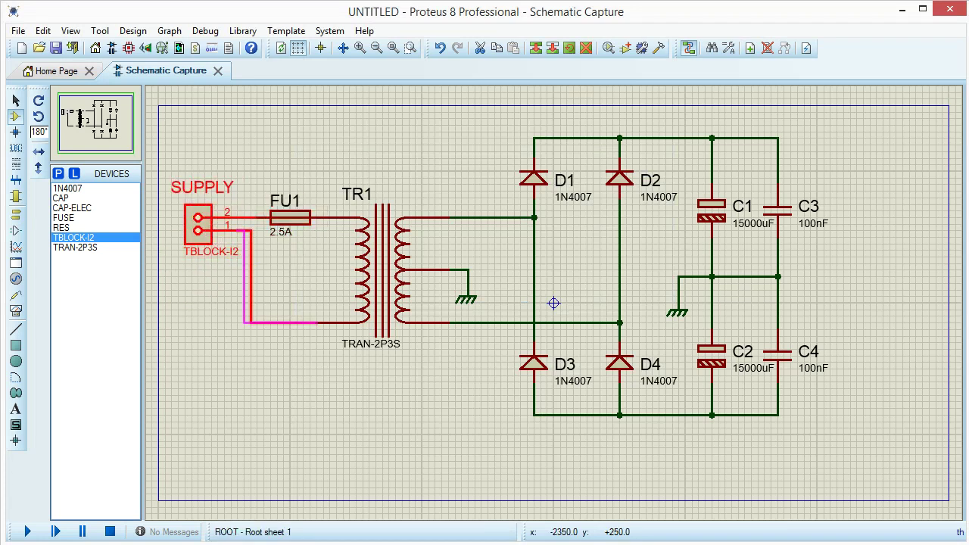
click(331, 411)
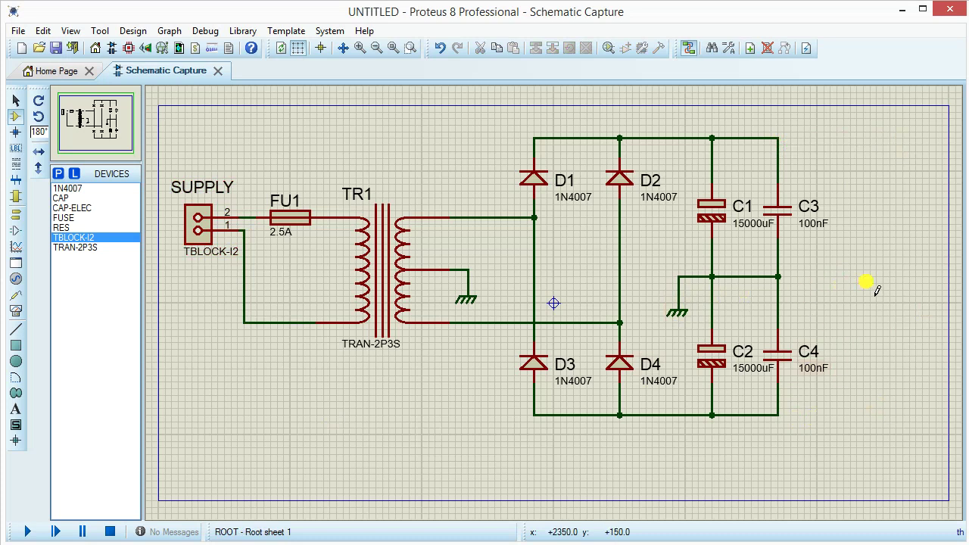
Search the device library for "tbloc" and add the three-pin TBLOCK-I3 terminal block to the device list.
click(15, 114)
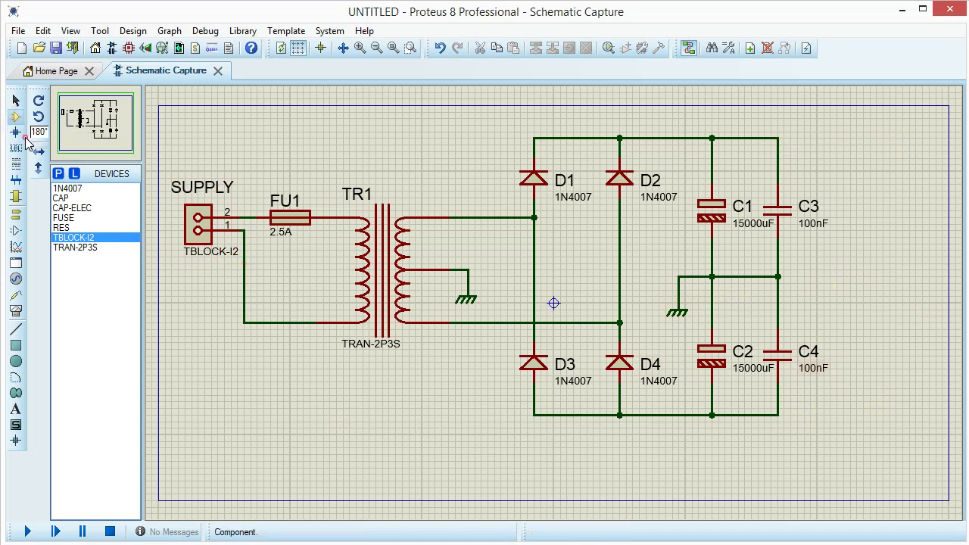
click(57, 175)
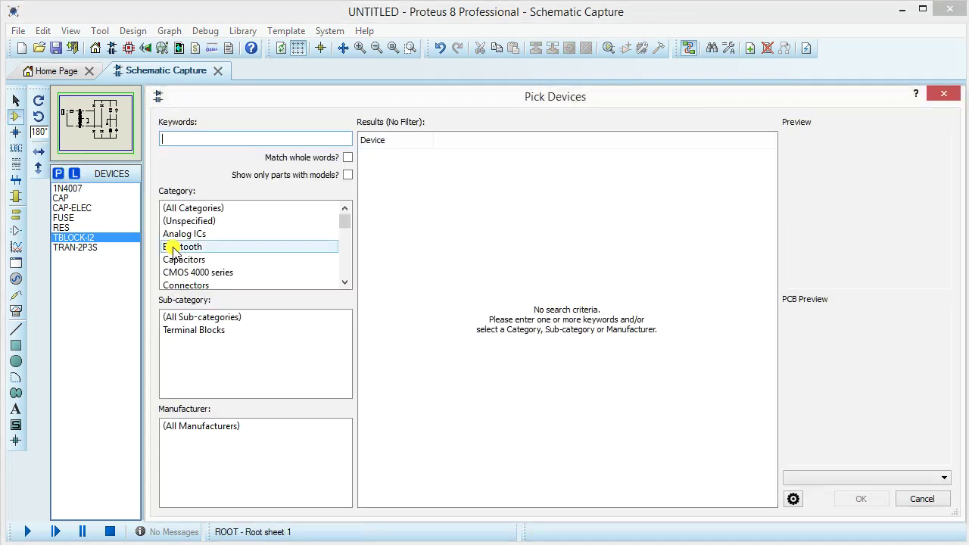
text(tb)
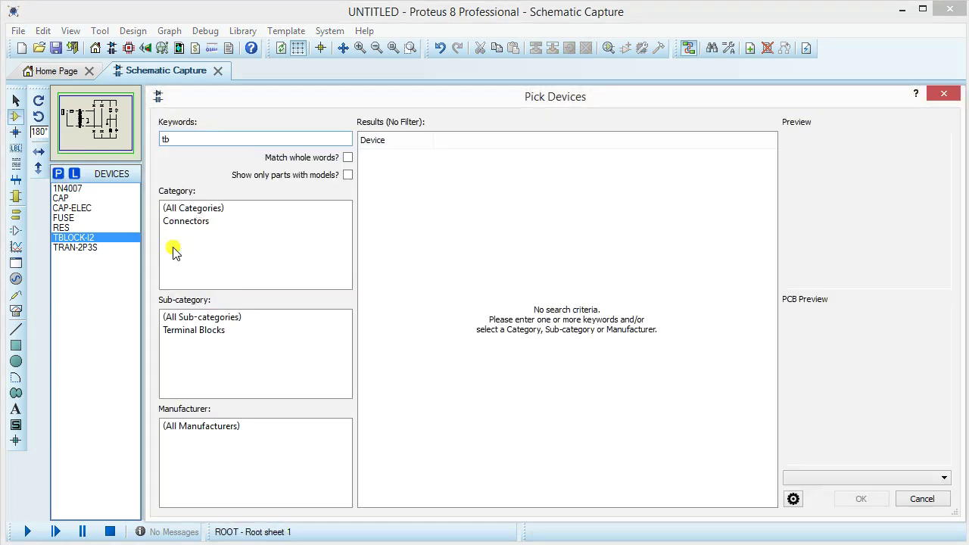
text(loc)
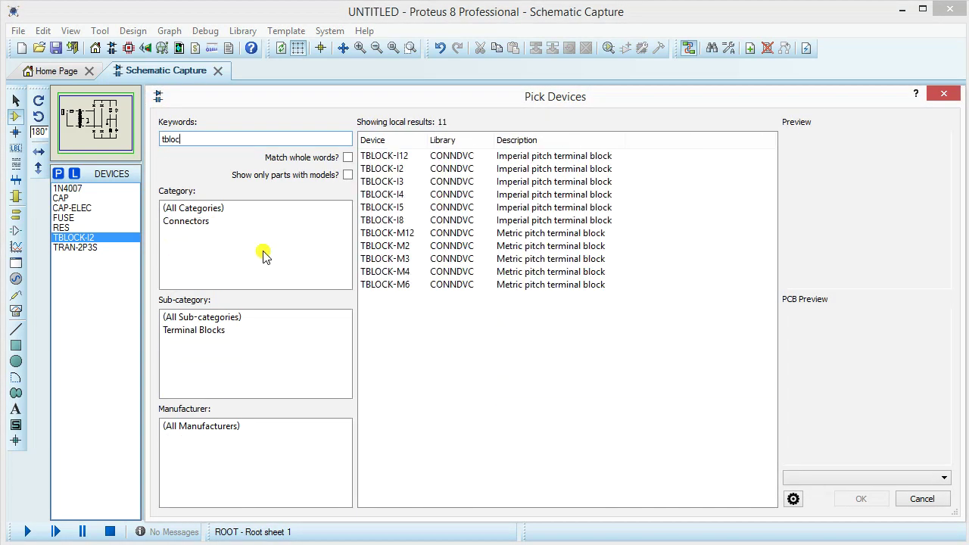
click(378, 183)
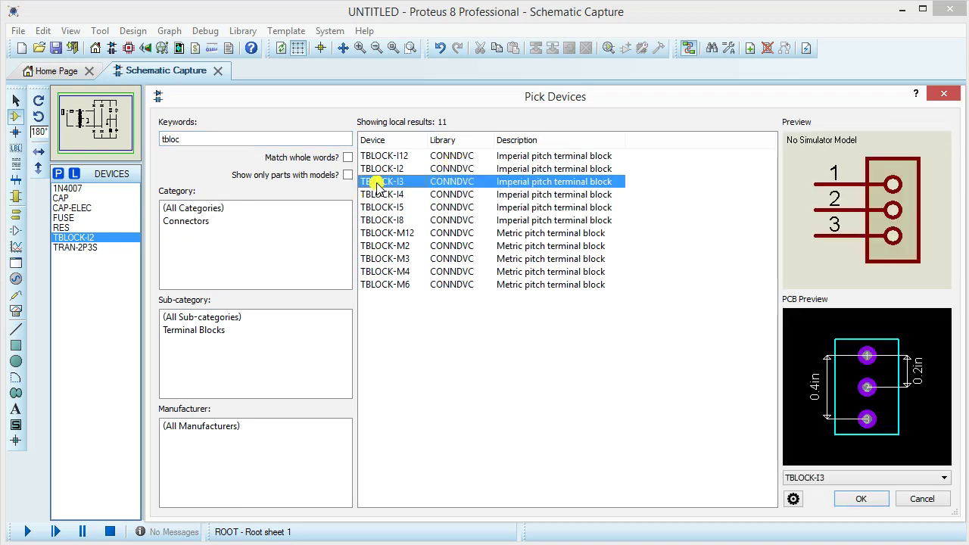
double_click(378, 184)
Search the device library for "pin" and add the single pin terminal PIN to the device list.
click(236, 144)
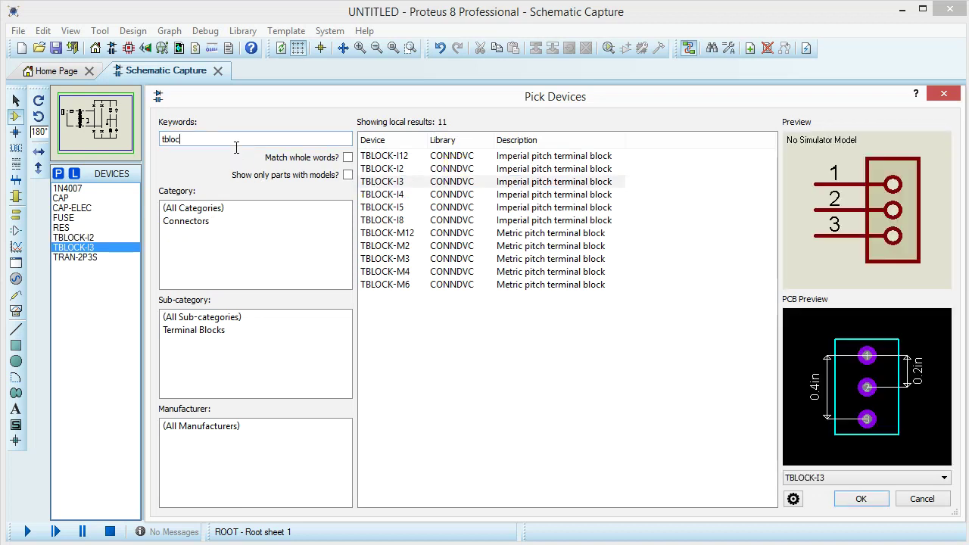
text(pi)
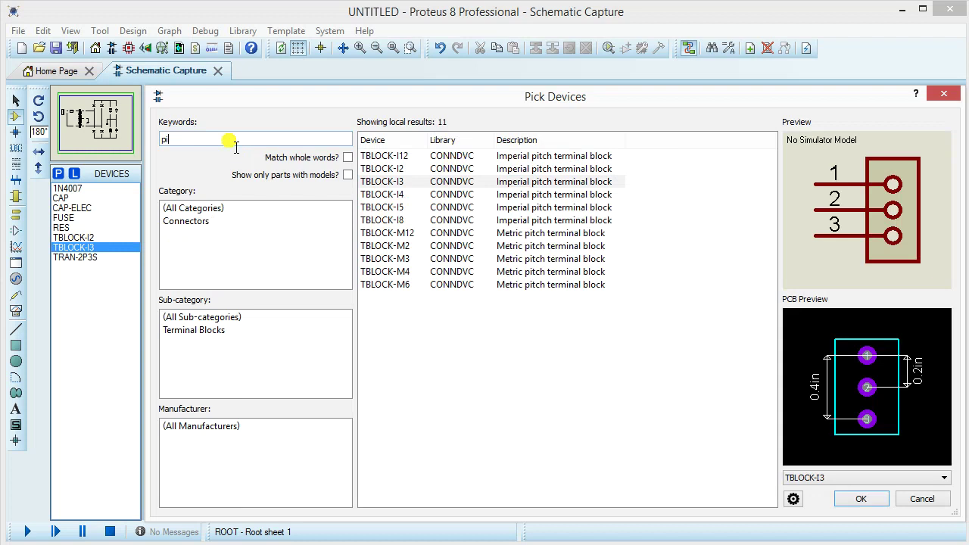
text(ng)
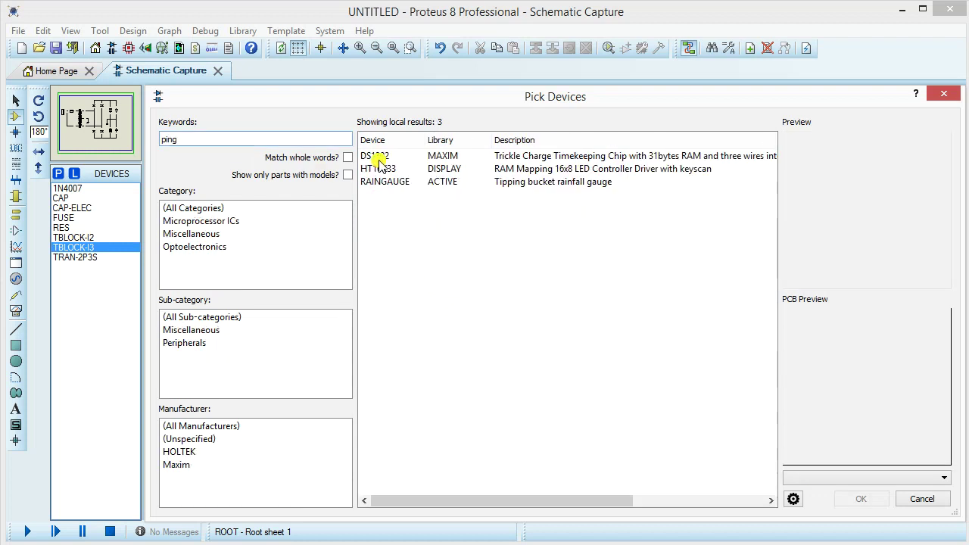
click(376, 157)
click(193, 145)
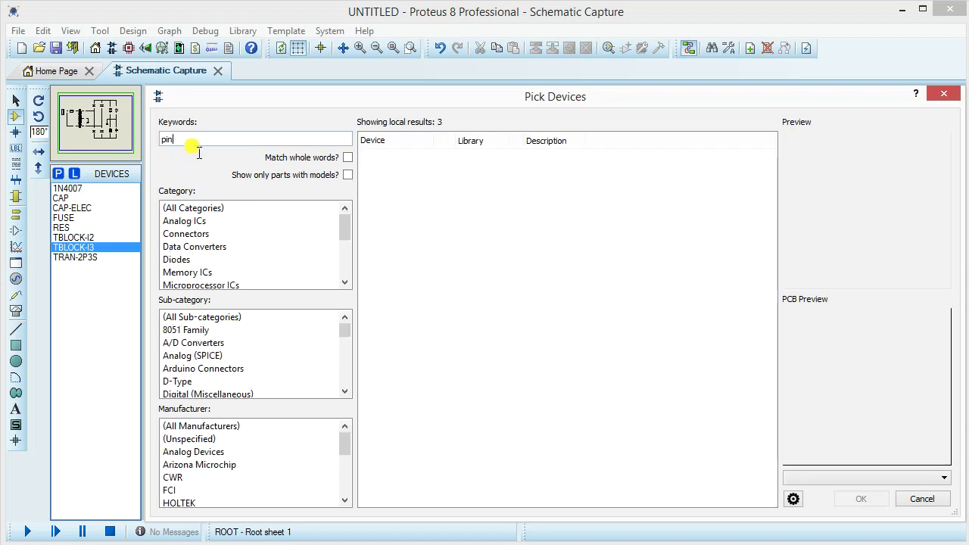
scroll(378, 356, down, 3)
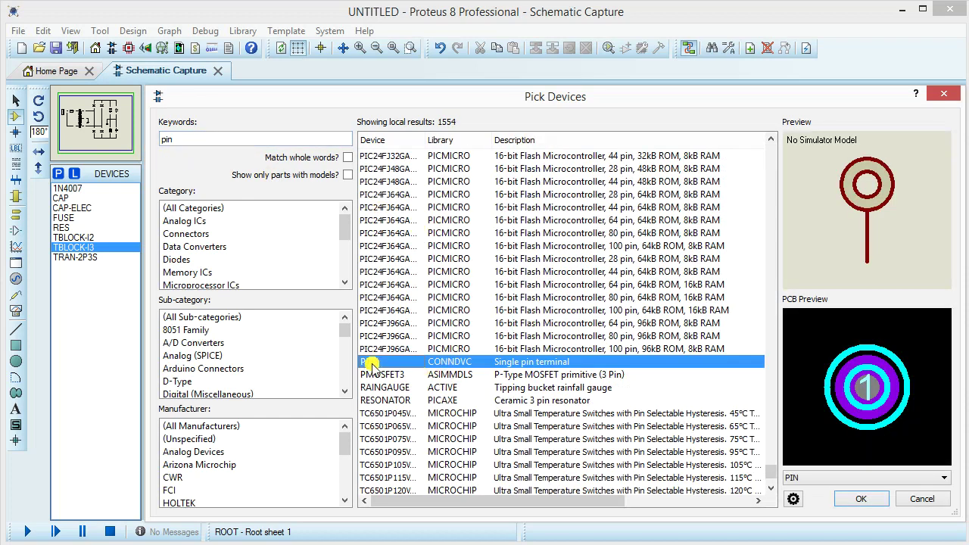
double_click(371, 363)
click(943, 93)
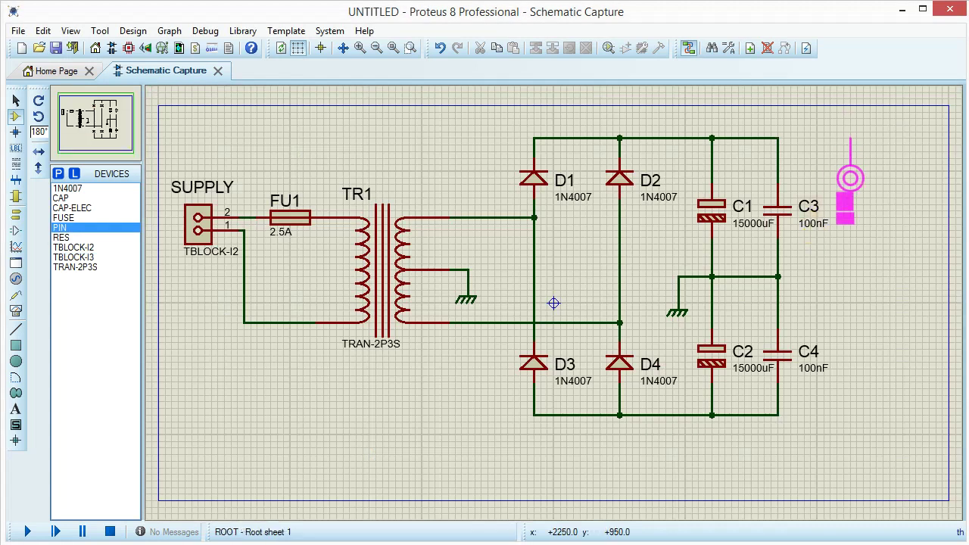
Place a PIN terminal rotated to 270° level with the upper rail, and wire it to the rail above C3.
key(KP_Add)
click(856, 138)
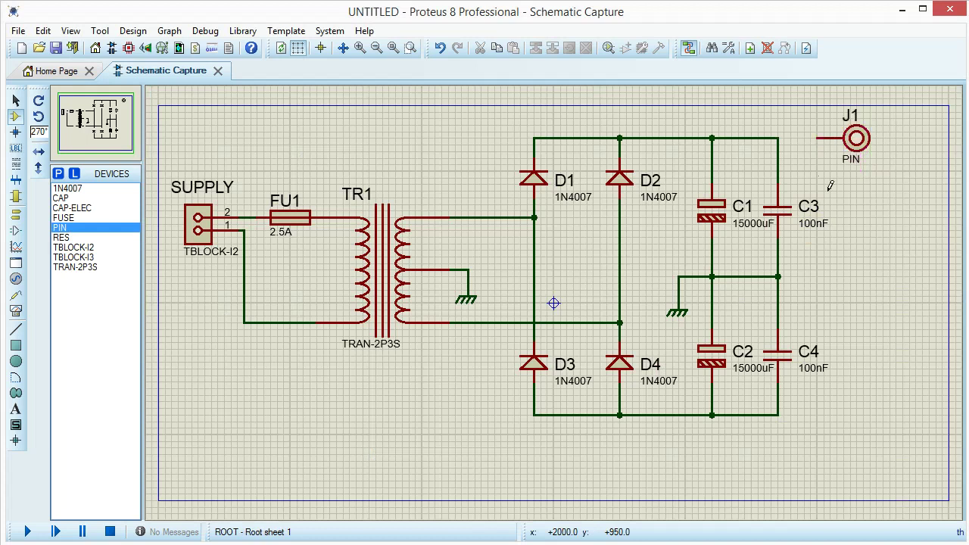
click(818, 139)
click(778, 137)
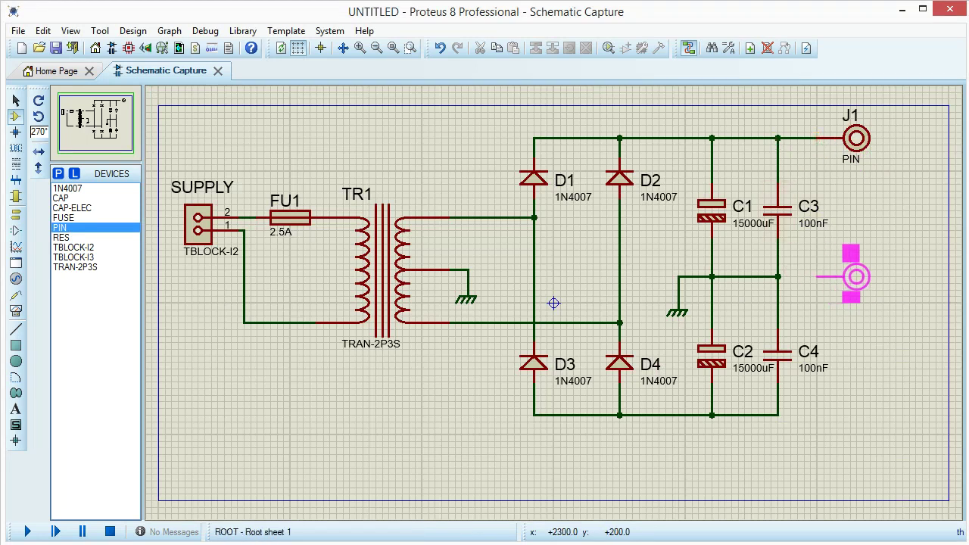
Place two more PIN terminals below the first and wire them to the middle rail and the lower rail.
click(856, 277)
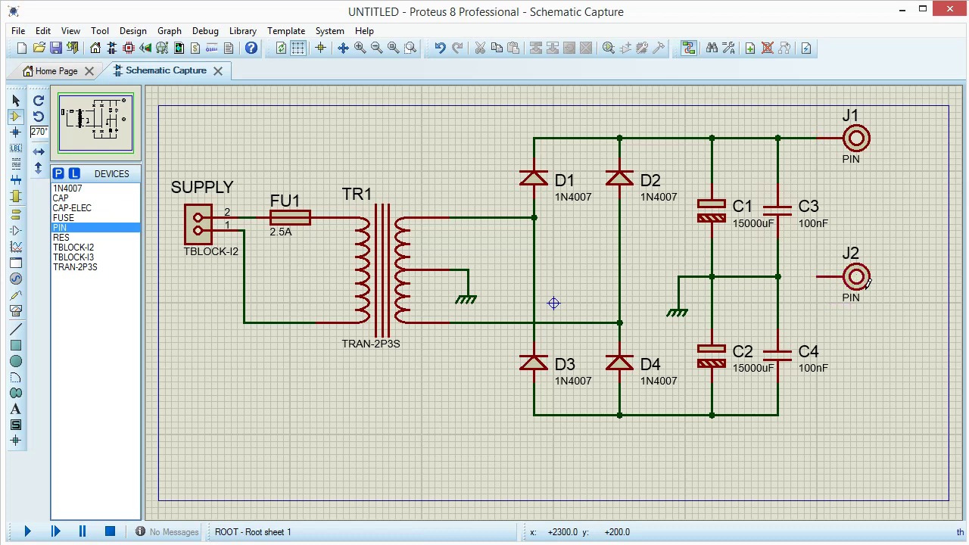
click(817, 277)
click(778, 277)
click(856, 415)
click(817, 416)
click(778, 415)
Set the part references of the output pins to -35V for the lower, 0V for the middle and +35V for the upper.
double_click(863, 424)
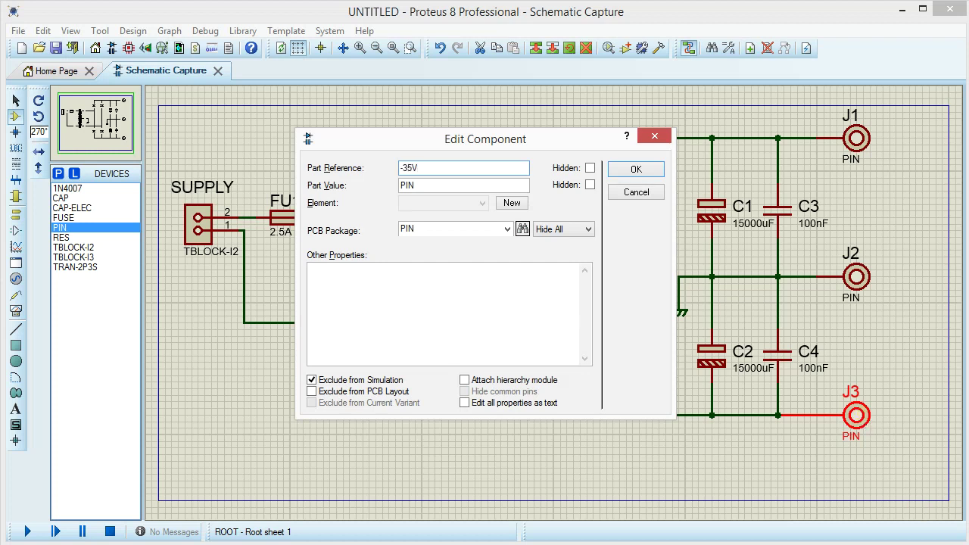
click(633, 174)
double_click(858, 277)
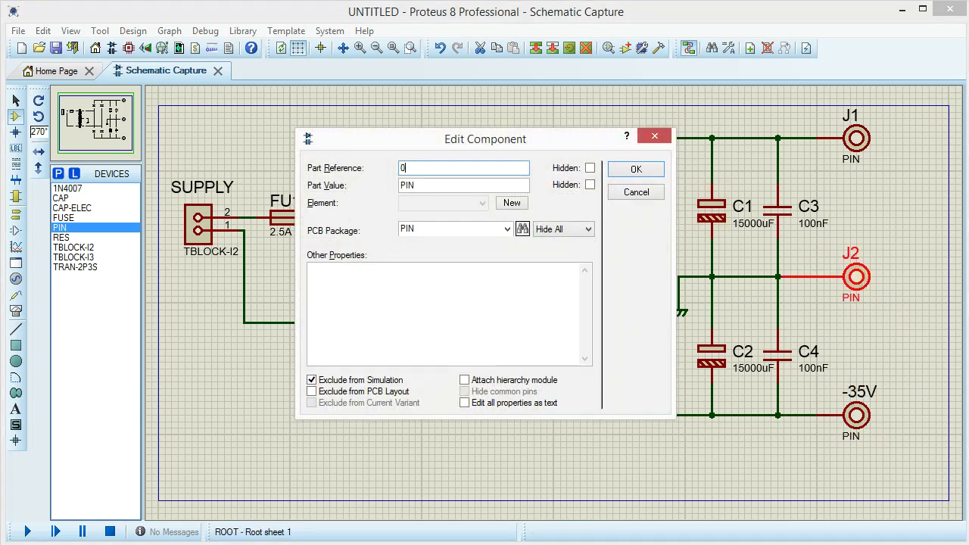
click(641, 170)
double_click(858, 147)
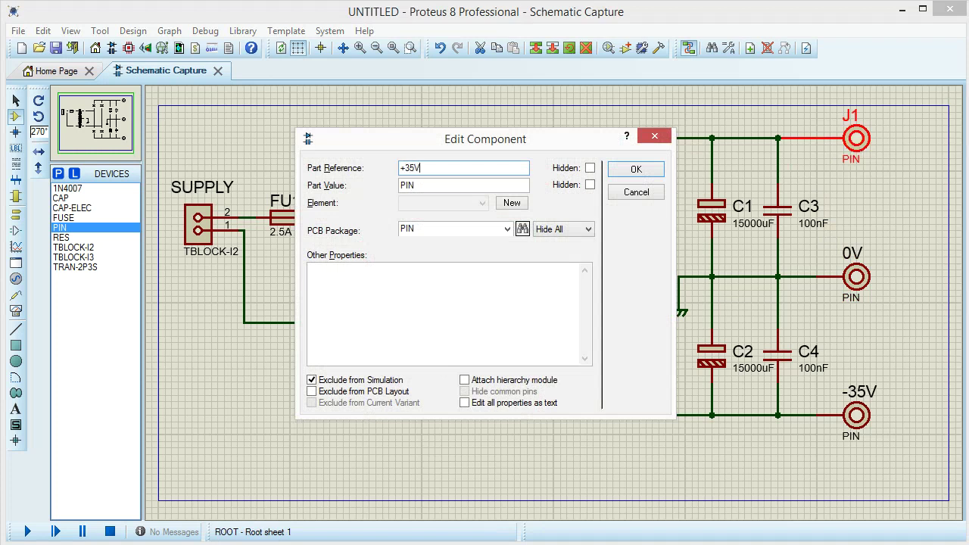
text(+35V)
click(636, 169)
Move the +35V, 0V and -35V labels to the outer side of their pins, and shift the three pins away from C3 and C4.
drag(876, 123, 916, 148)
drag(853, 253, 893, 276)
drag(865, 409, 900, 412)
drag(892, 418, 898, 413)
drag(810, 119, 952, 463)
drag(859, 292, 873, 294)
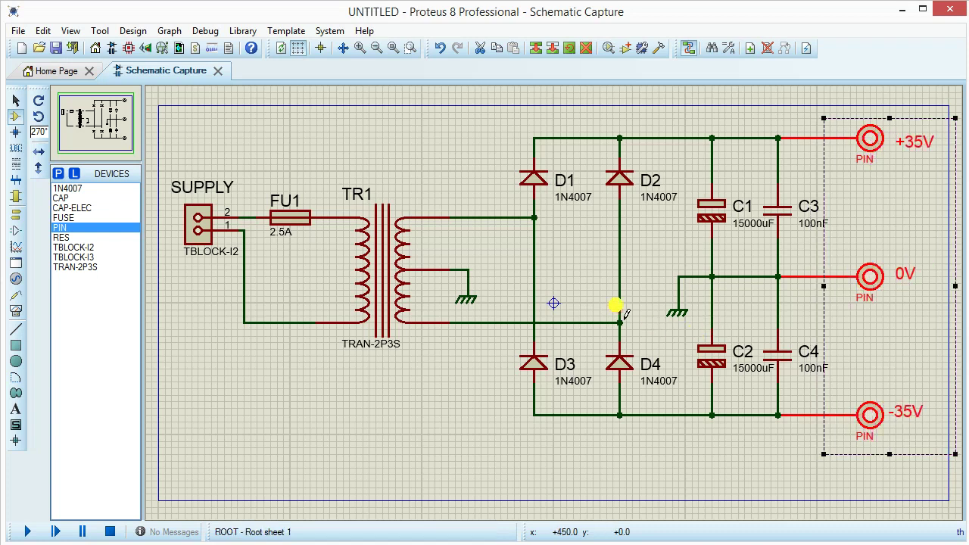
Move the bridge, capacitor and output section closer to the transformer, and shift the whole circuit down the sheet to free space above it.
drag(496, 113, 949, 474)
mouse_move(641, 299)
mouse_down()
mouse_move(610, 303)
mouse_move(624, 303)
mouse_up()
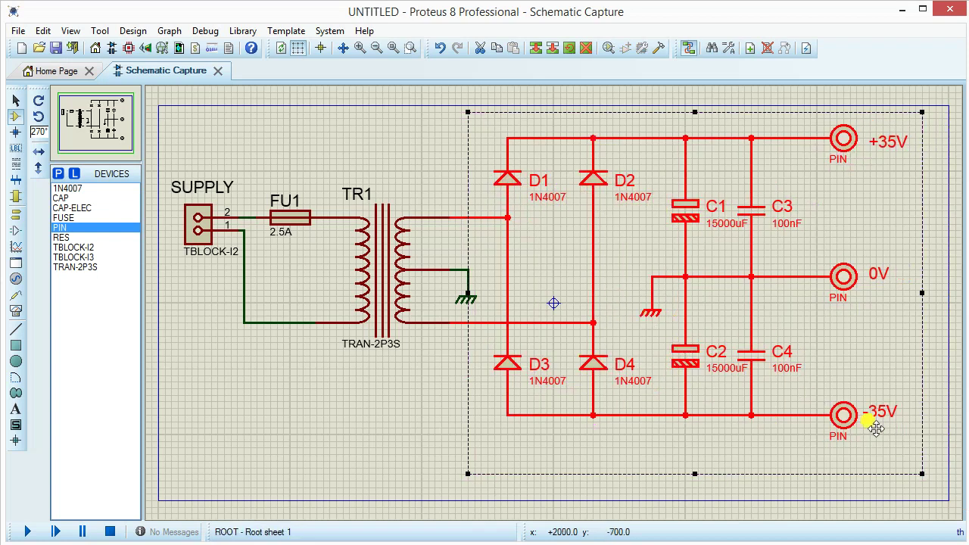
click(402, 449)
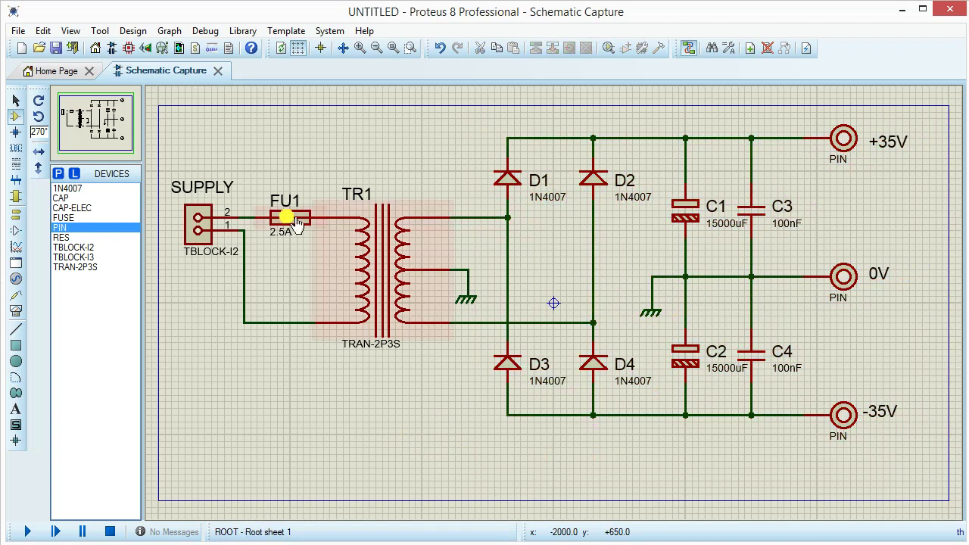
drag(161, 105, 946, 512)
drag(692, 385, 703, 427)
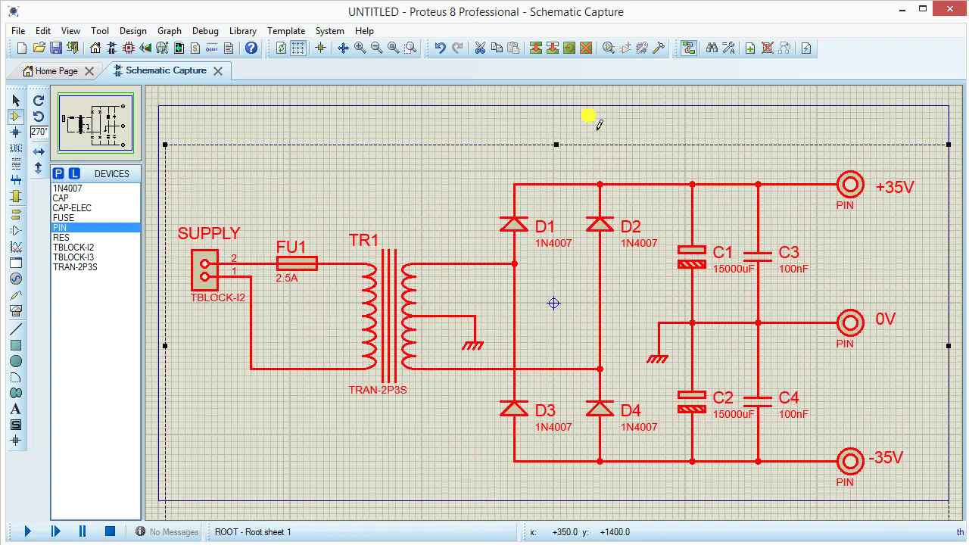
click(556, 124)
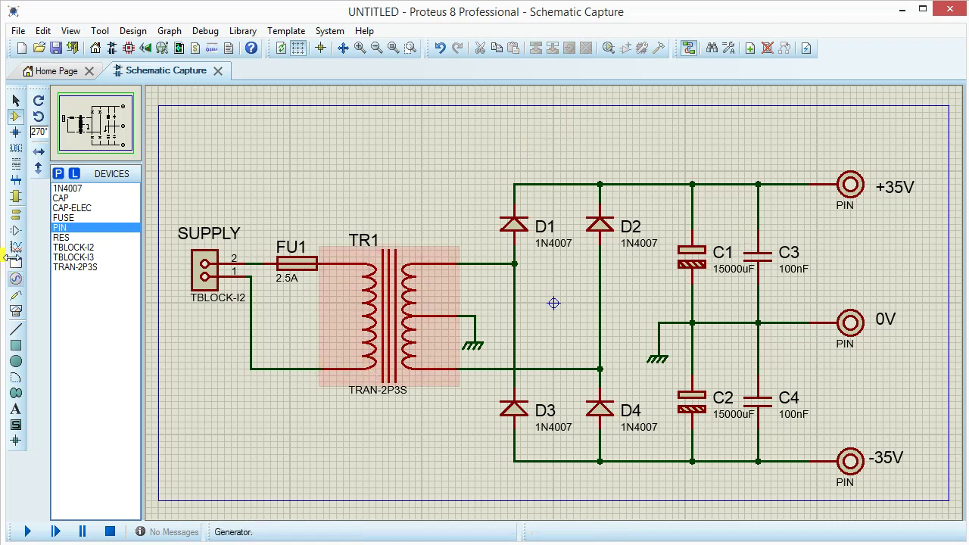
Add the title text "Alimentation Symetrique Pour Ampli Audio De Puissance" above the circuit in bold, 0.3in high and dark blue.
click(15, 409)
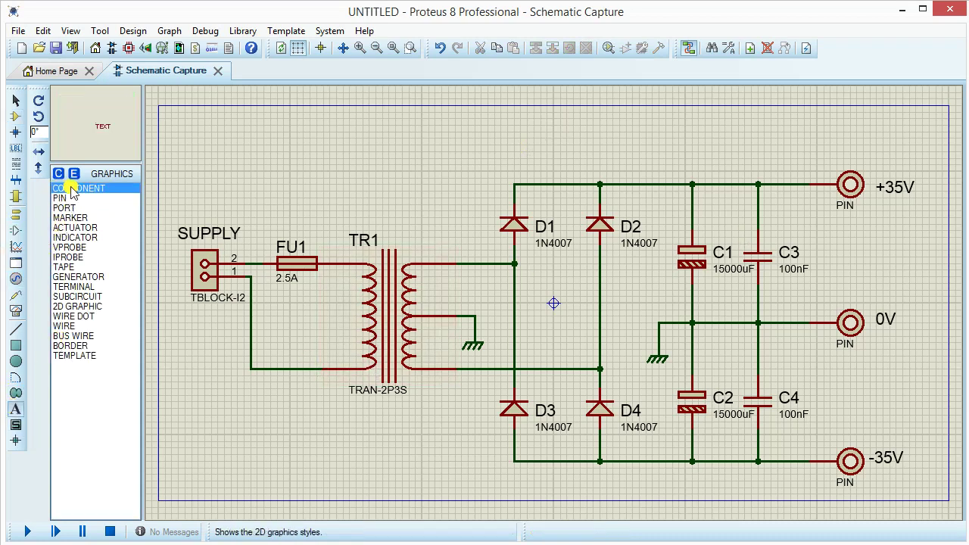
click(277, 136)
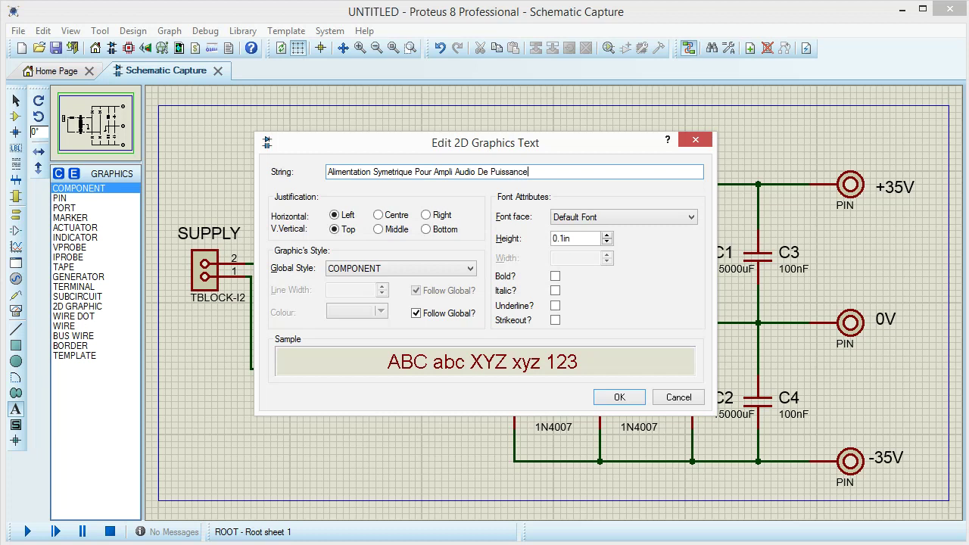
click(607, 236)
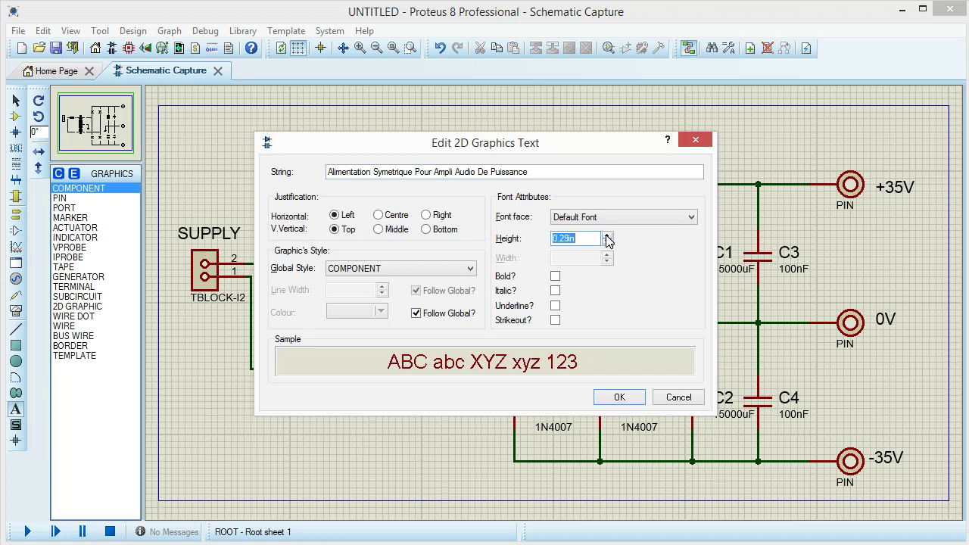
click(554, 278)
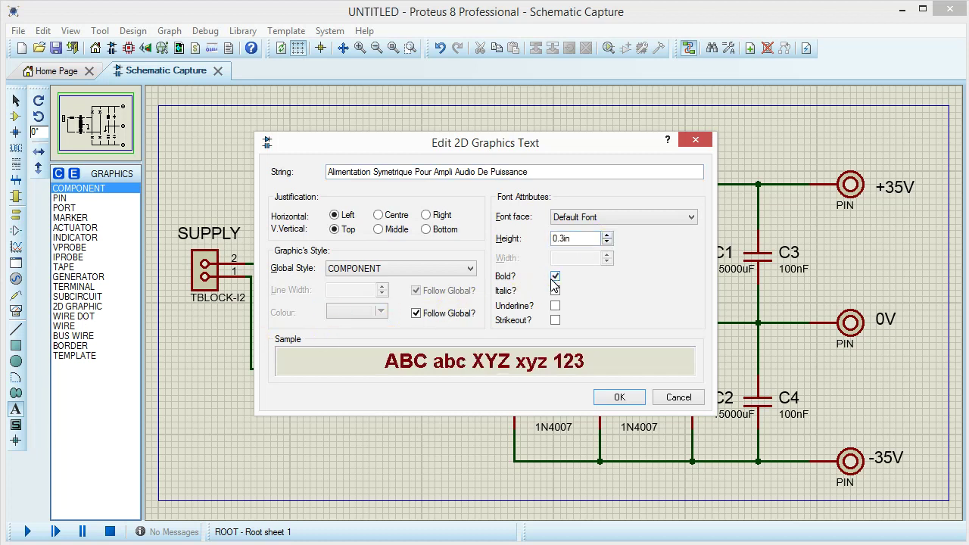
click(416, 312)
click(380, 312)
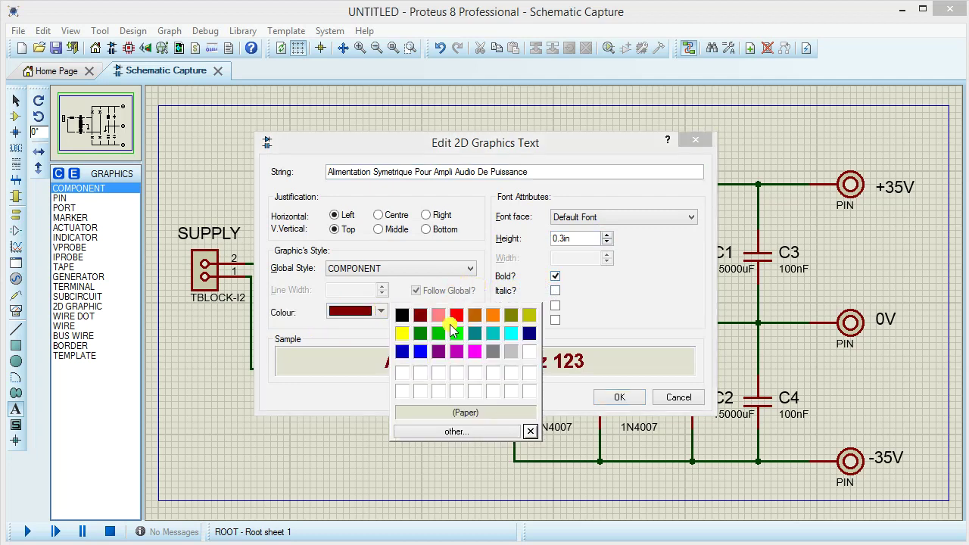
click(530, 334)
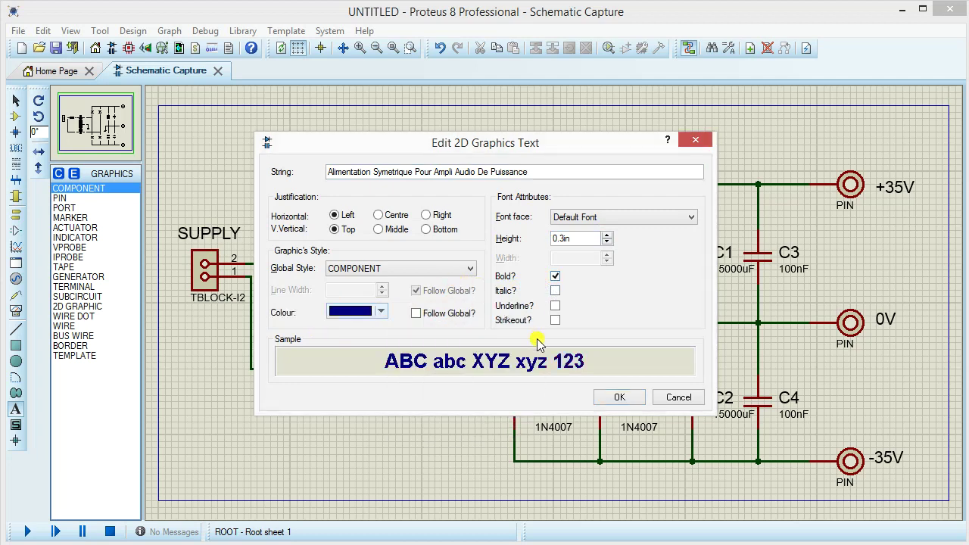
click(620, 397)
Move the title to the sheet's upper left corner and shorten its text to "Alimentation Symetrique Pour Ampli Audio".
click(15, 99)
drag(467, 159, 369, 141)
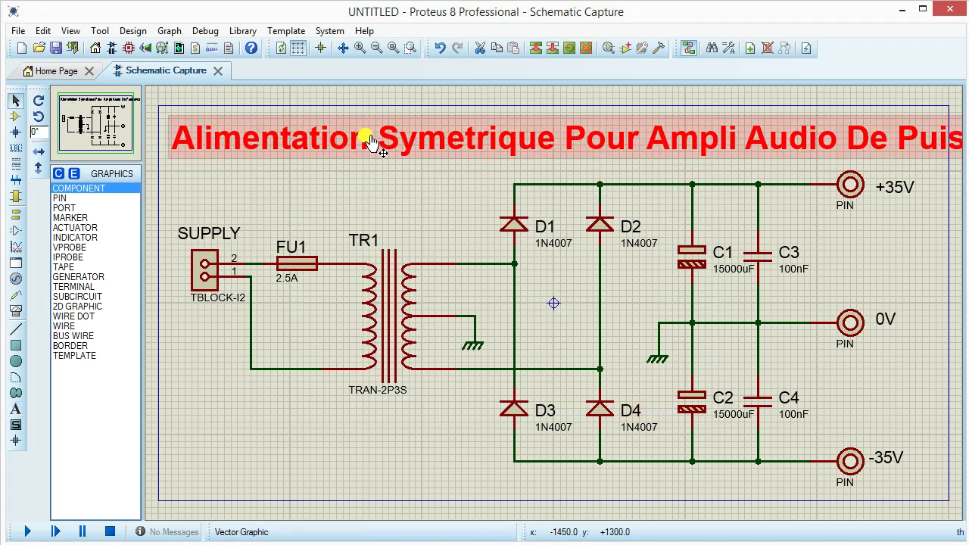
double_click(370, 141)
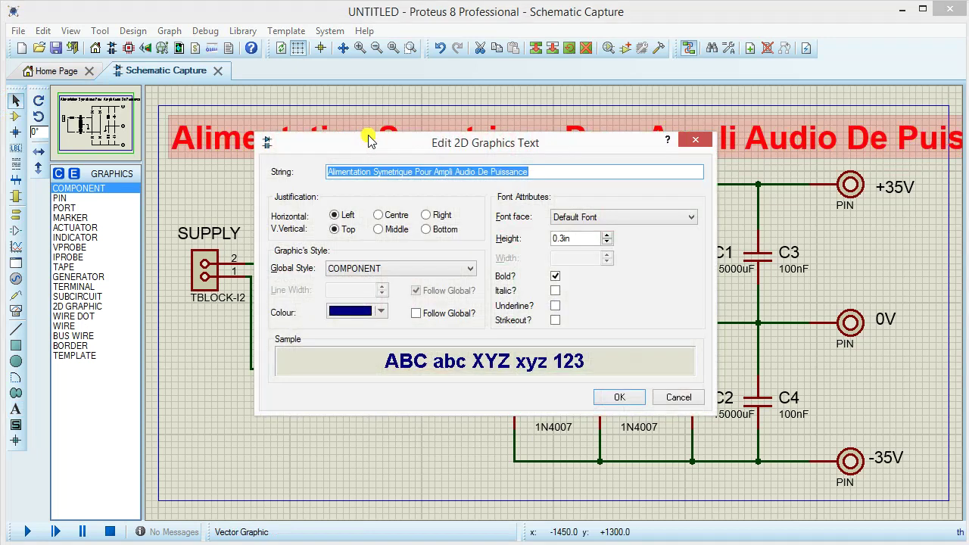
drag(536, 172, 476, 172)
key(Delete)
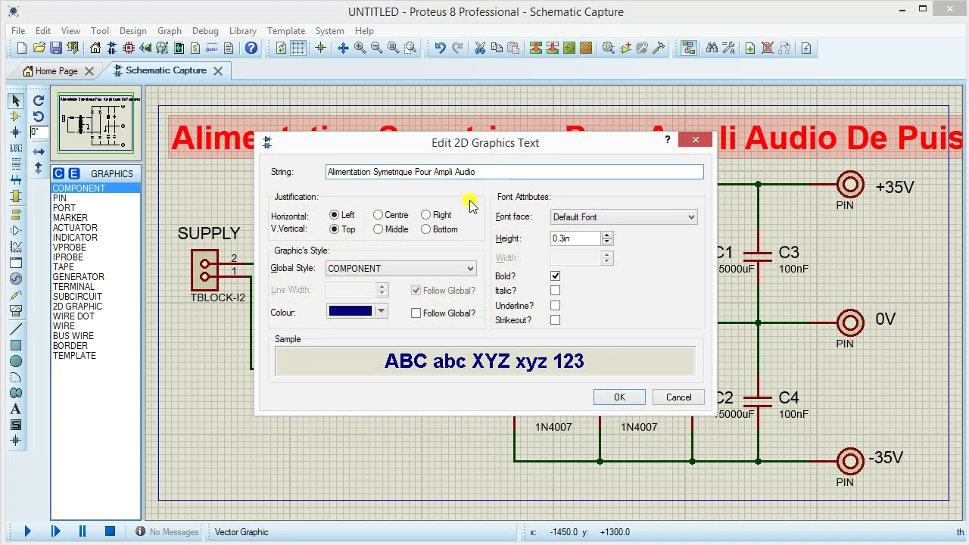
click(619, 397)
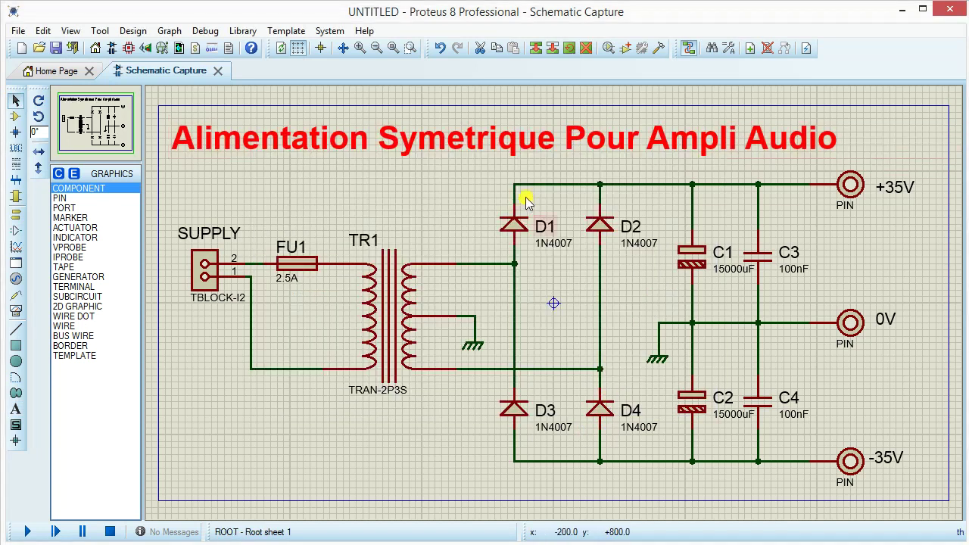
Increase the title's text height and reposition the title so it spans the width inside the sheet border.
drag(520, 142, 557, 150)
double_click(560, 155)
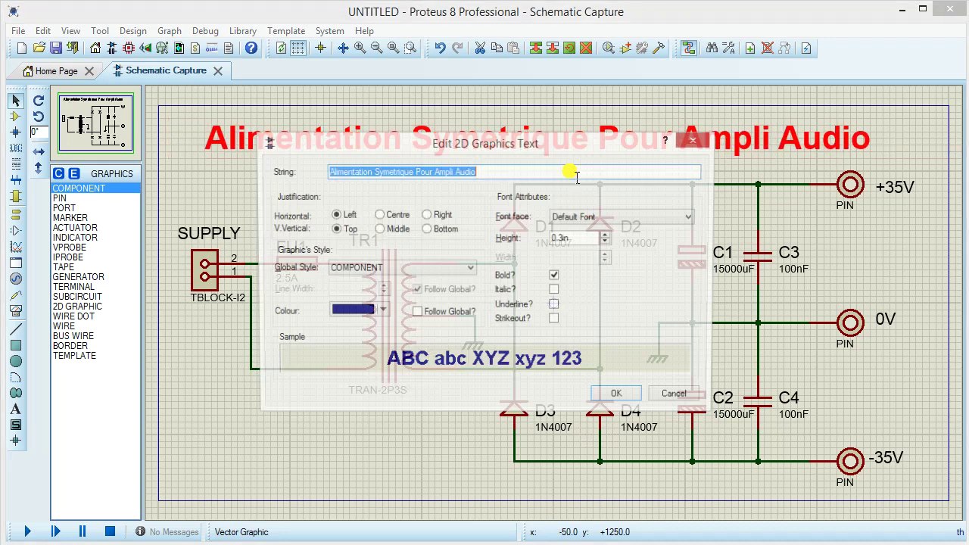
click(608, 237)
click(608, 237)
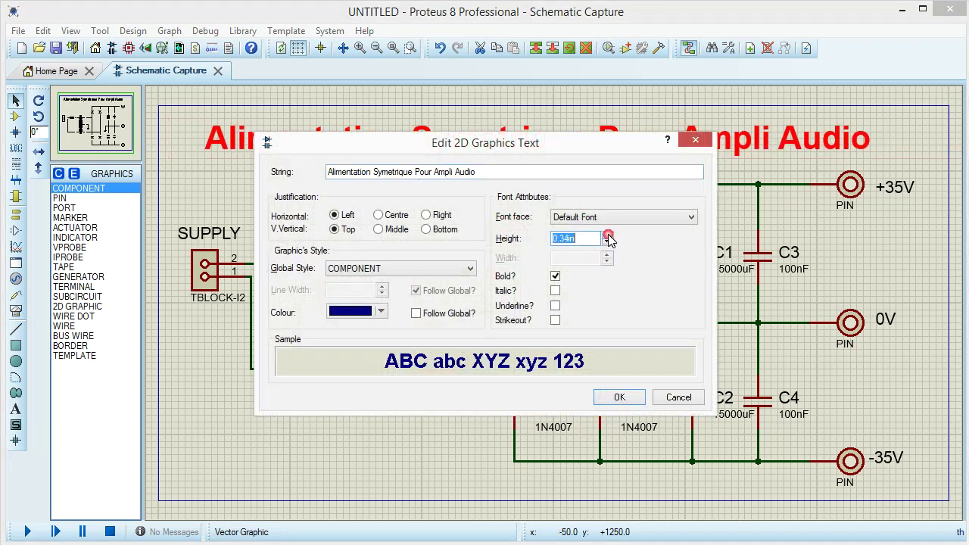
click(619, 396)
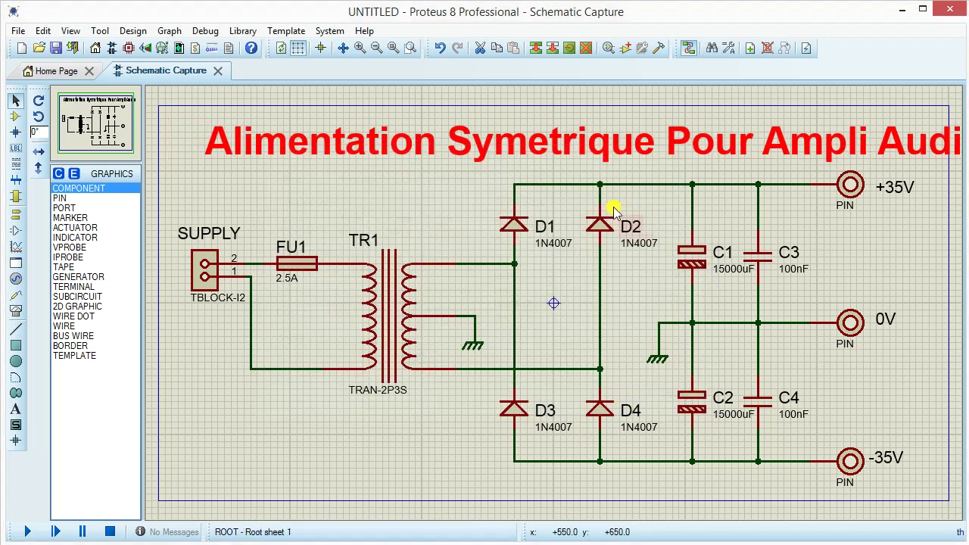
click(579, 136)
drag(579, 137, 545, 141)
click(432, 492)
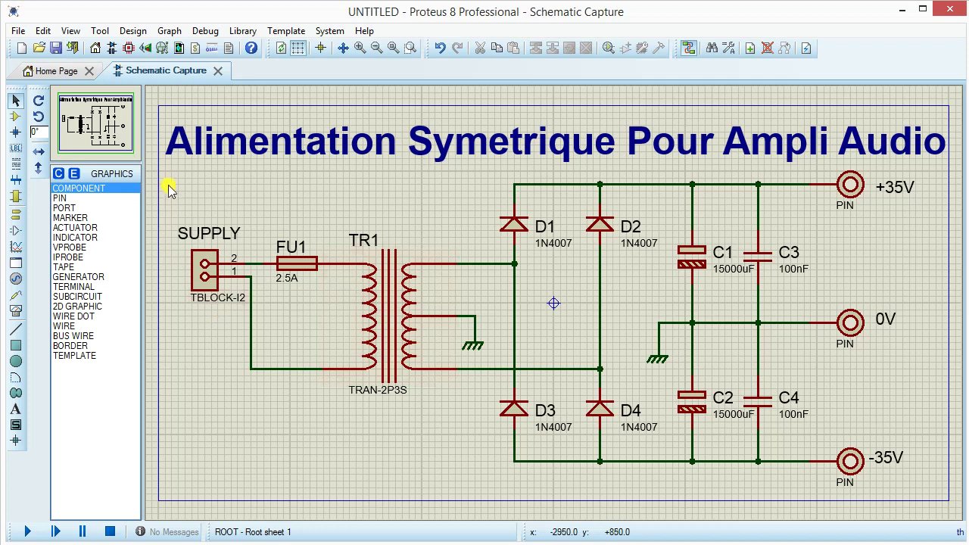
Shift the whole circuit slightly down, away from the title.
drag(168, 176, 913, 500)
scroll(560, 340, down, 1)
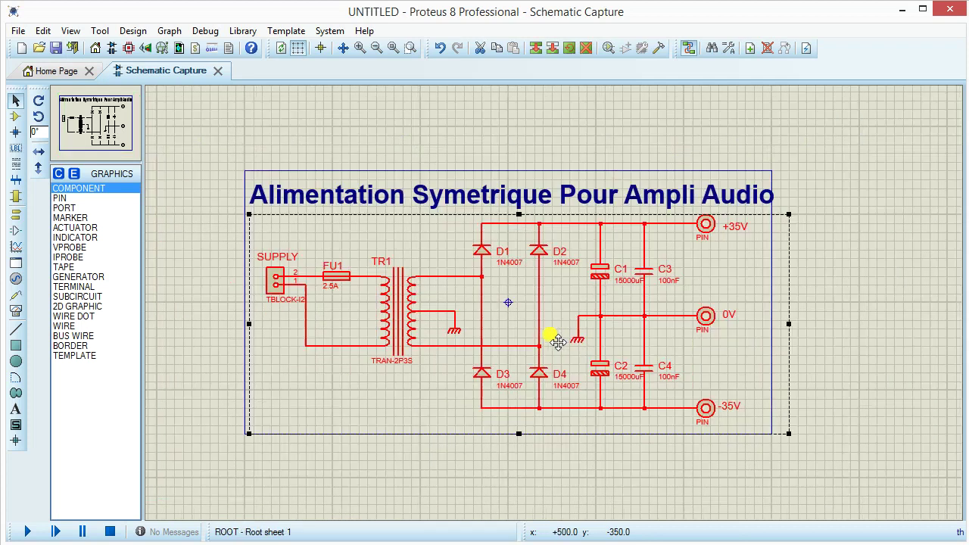
drag(563, 340, 562, 344)
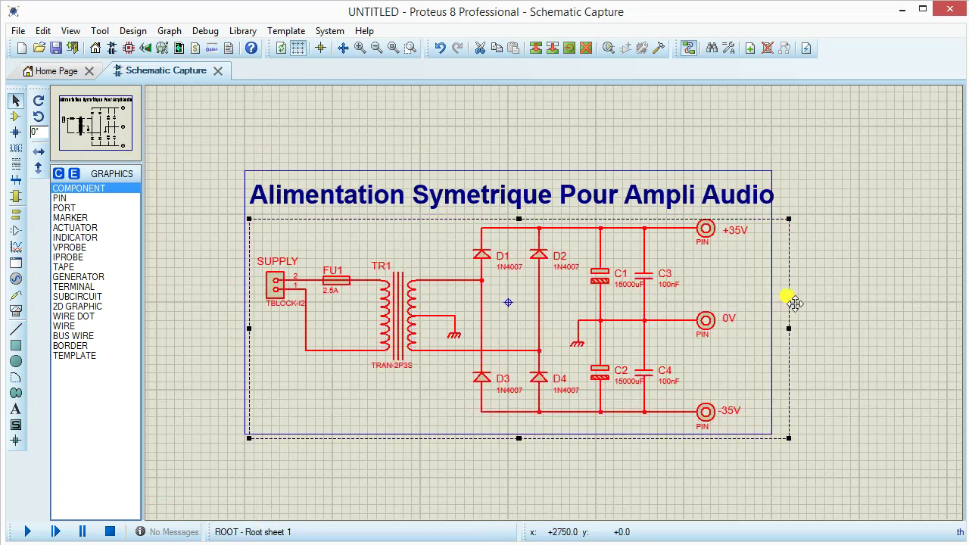
click(890, 283)
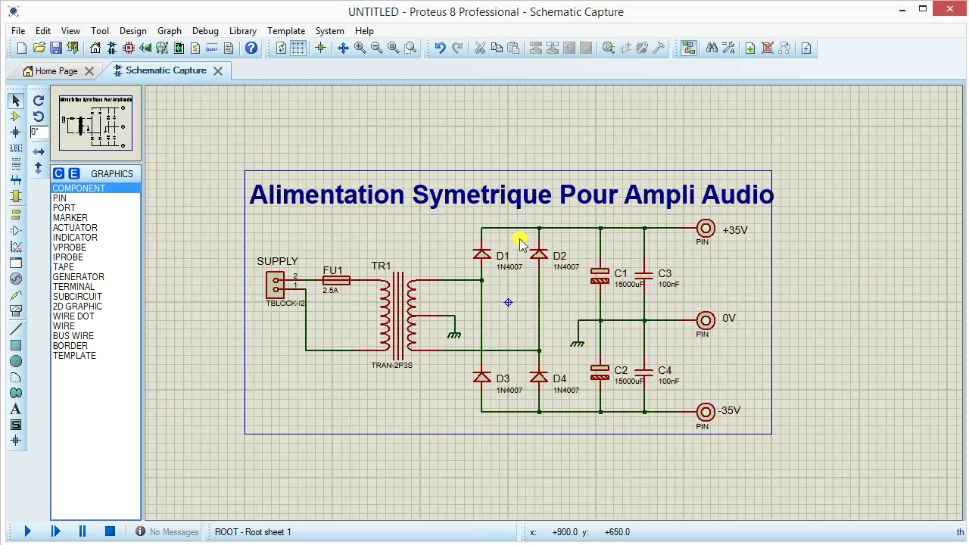
Move the title slightly up towards the upper sheet border.
click(393, 48)
click(510, 129)
mouse_move(516, 145)
mouse_down()
mouse_move(512, 134)
mouse_move(522, 140)
mouse_up()
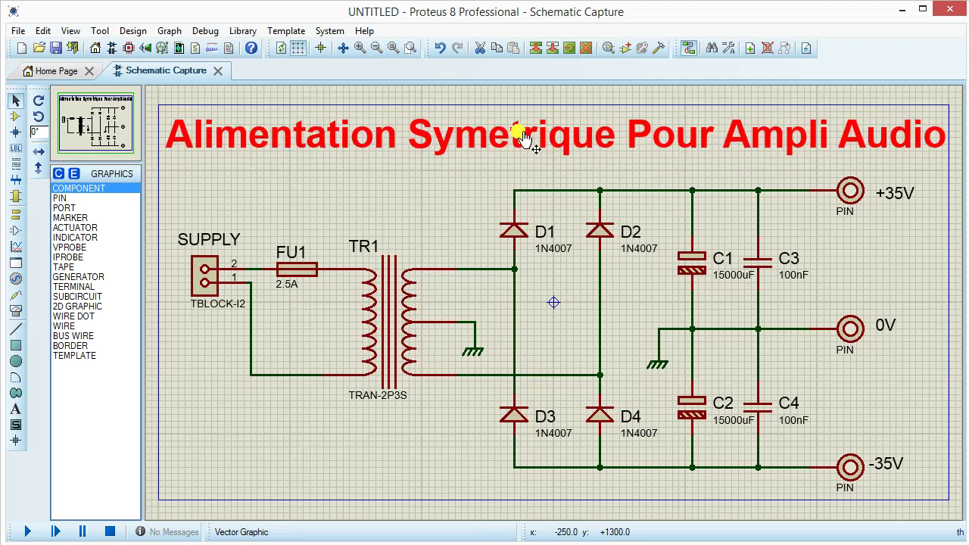
Set the transformer's part reference to "220/ 2X 27V".
click(519, 163)
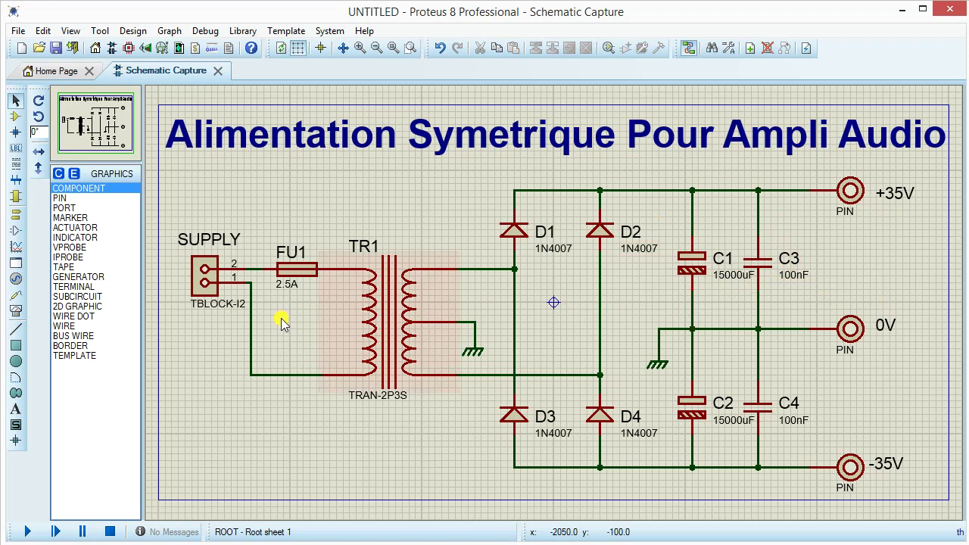
double_click(387, 365)
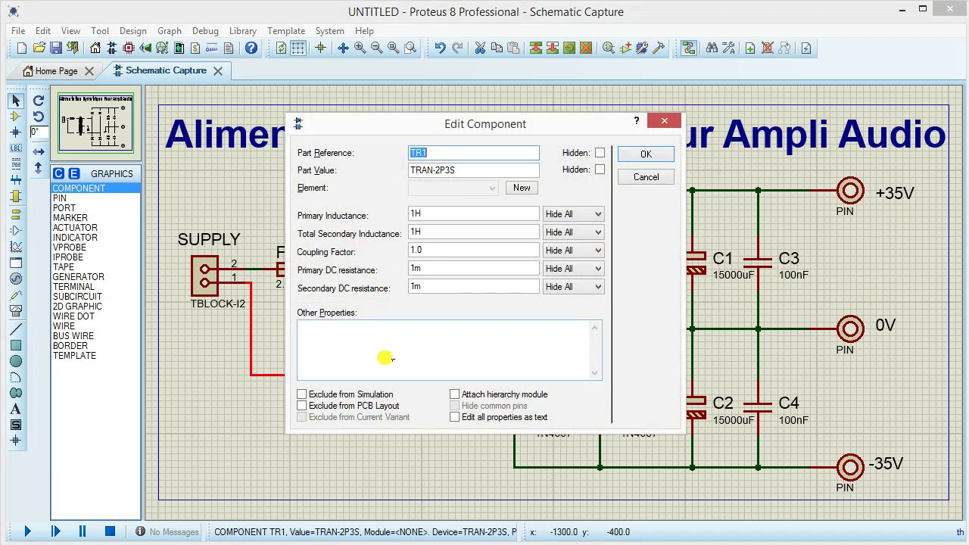
text(220/2X 27V)
click(395, 407)
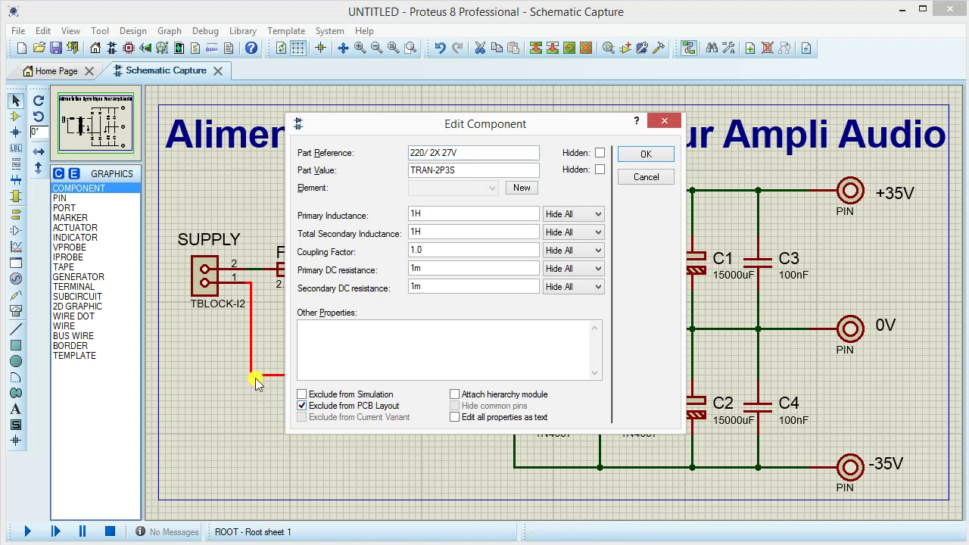
click(640, 154)
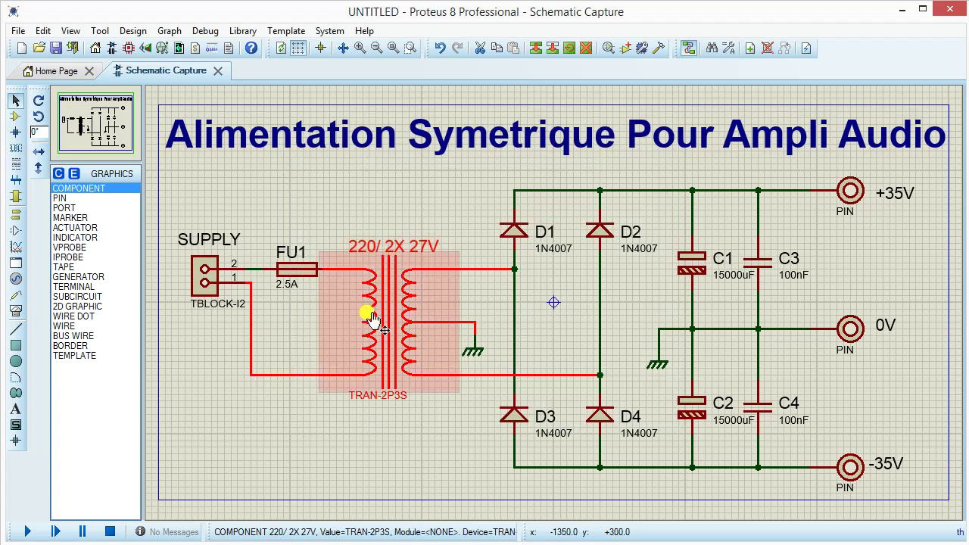
Append 250VA to the transformer's part reference so that it reads "220/ 2X 27V 250VA".
double_click(382, 272)
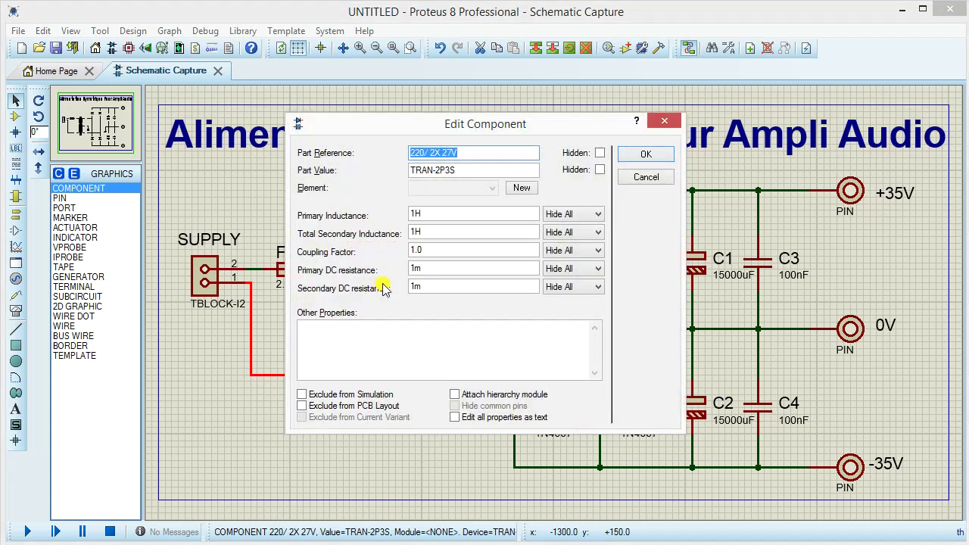
click(465, 153)
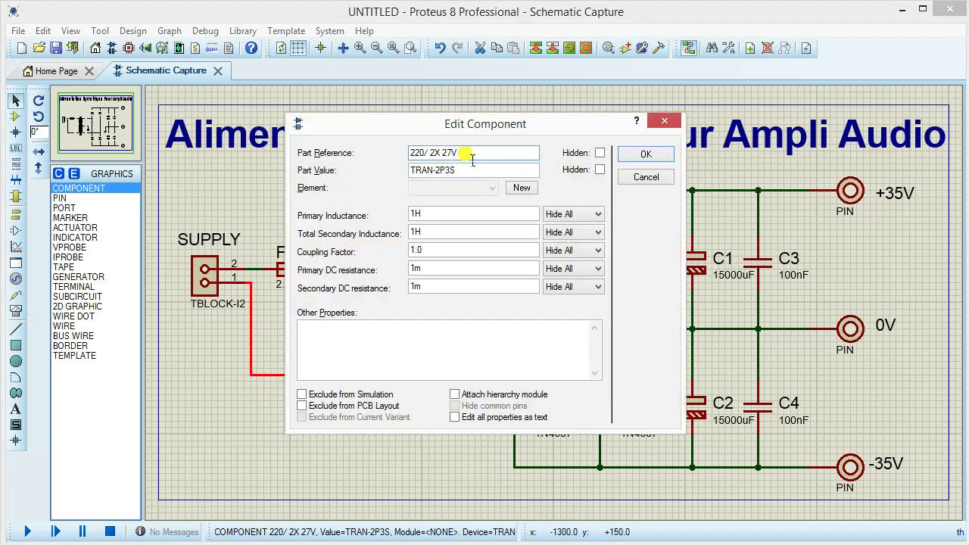
text(250VA)
click(645, 156)
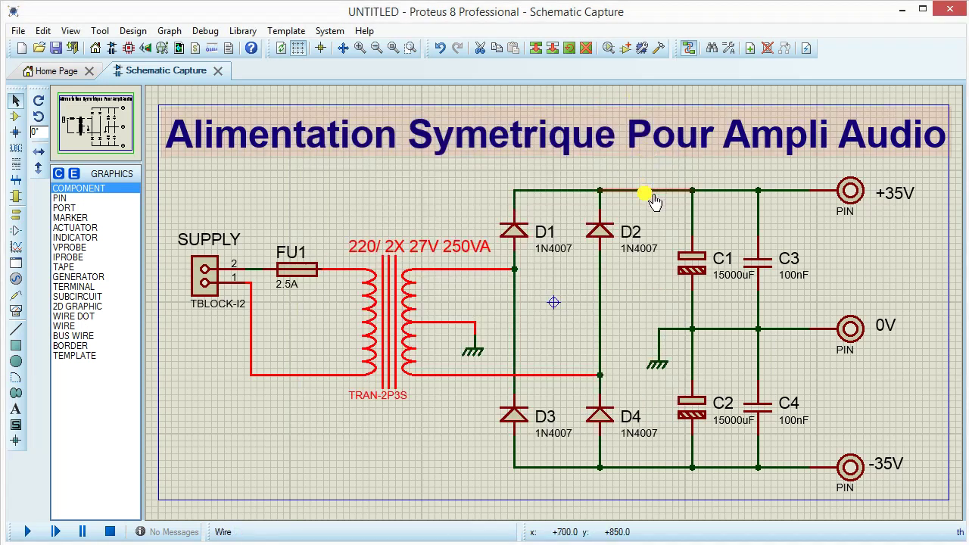
click(368, 186)
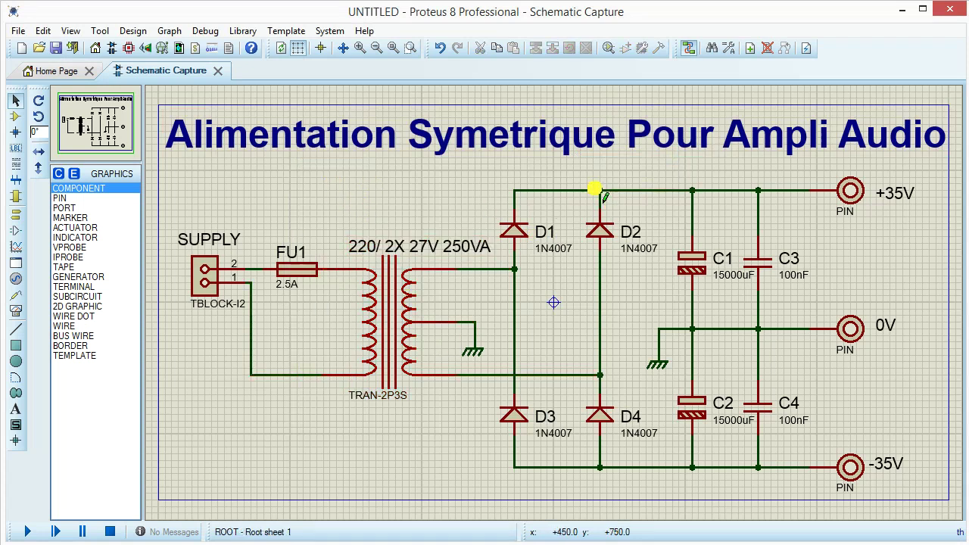
Move diodes D2 and D4 together with their wiring closer to D1 and D3.
drag(570, 171, 651, 490)
drag(600, 373, 589, 371)
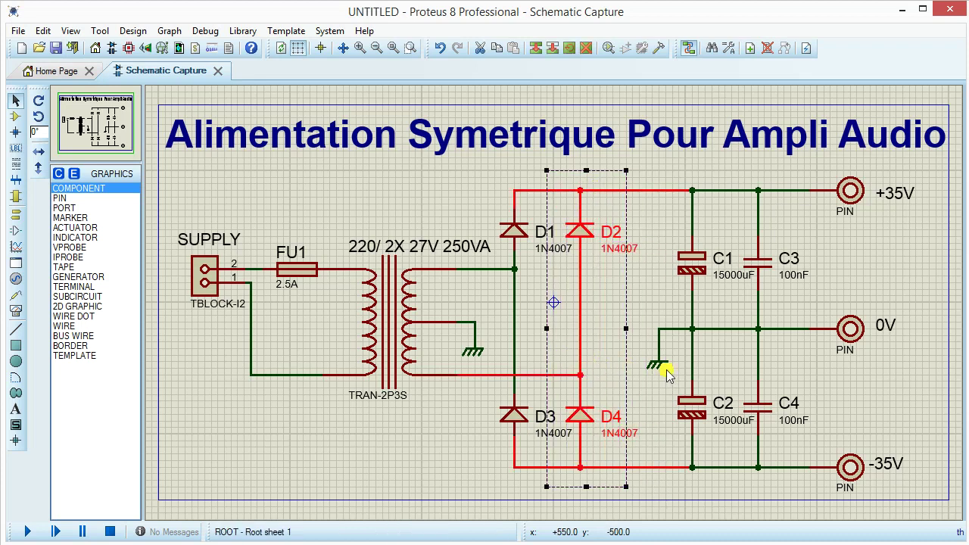
click(657, 227)
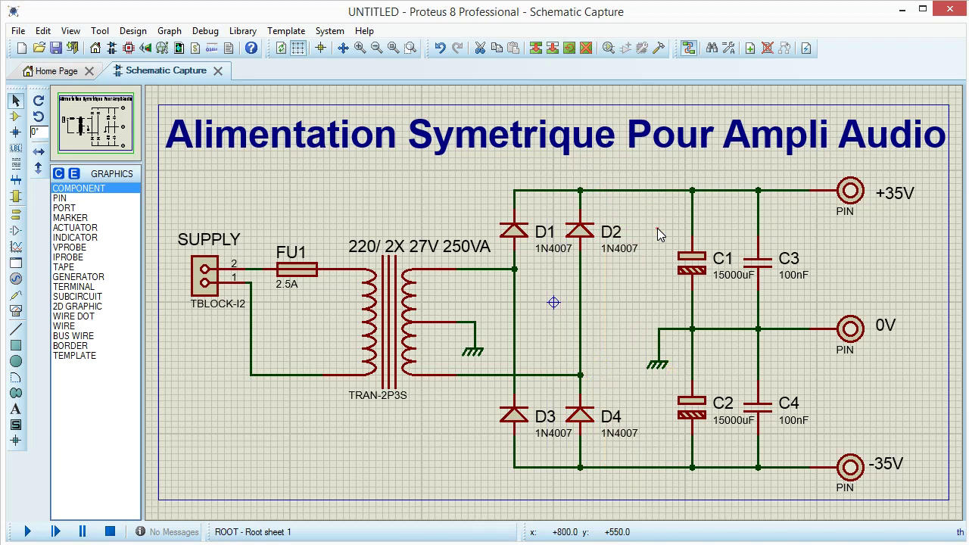
Move the ground symbol of the 0V rail closer to capacitors C1 and C2.
click(664, 367)
drag(664, 366, 678, 362)
click(651, 173)
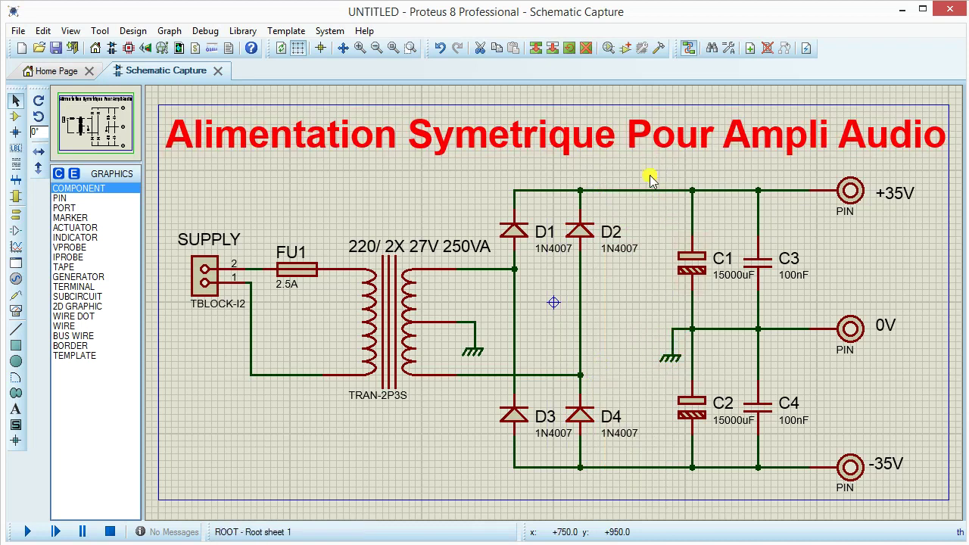
Shift the filter capacitors, their ground symbol and the output pins together towards the sheet's right border.
drag(651, 163, 929, 492)
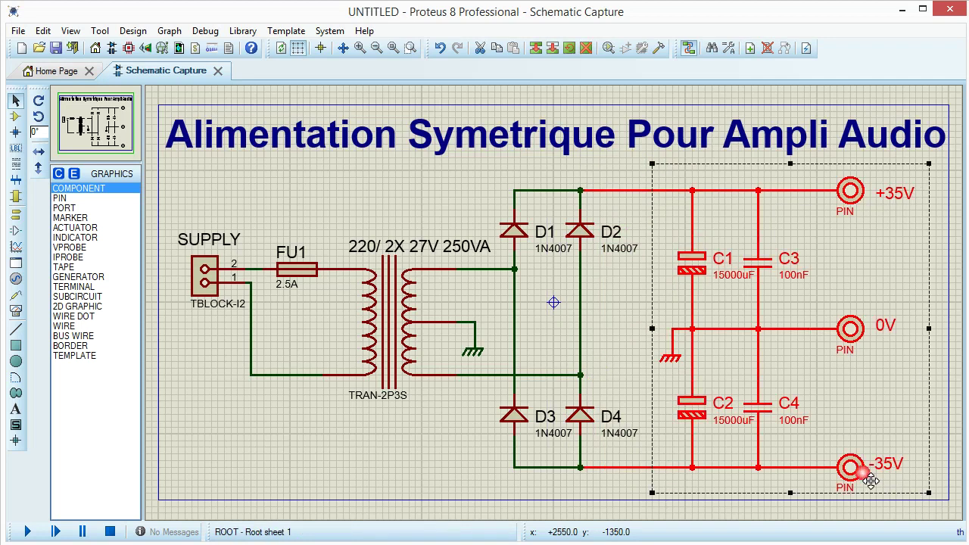
drag(858, 476, 870, 475)
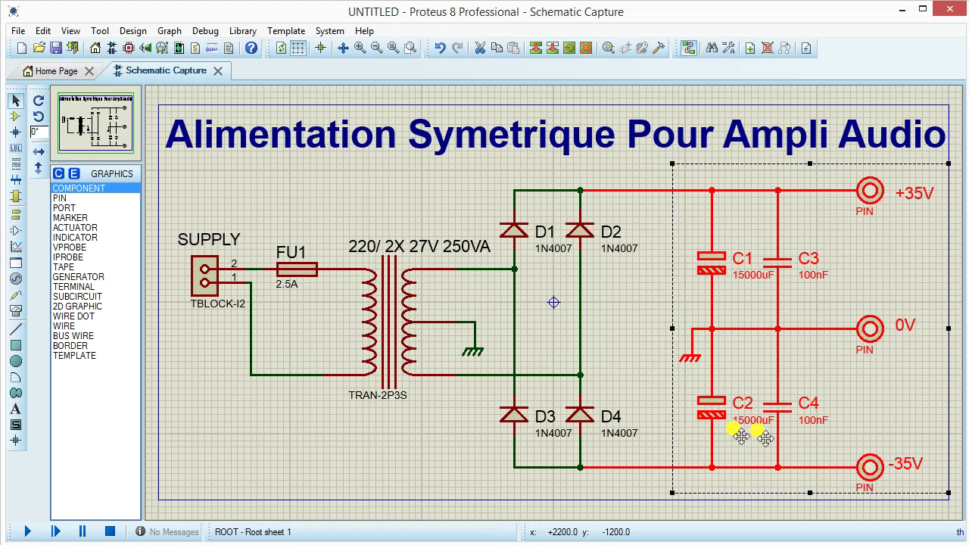
click(482, 178)
Shift the four-diode bridge slightly towards the transformer, widening the gap before the capacitors.
drag(475, 163, 639, 485)
drag(556, 400, 540, 400)
click(664, 308)
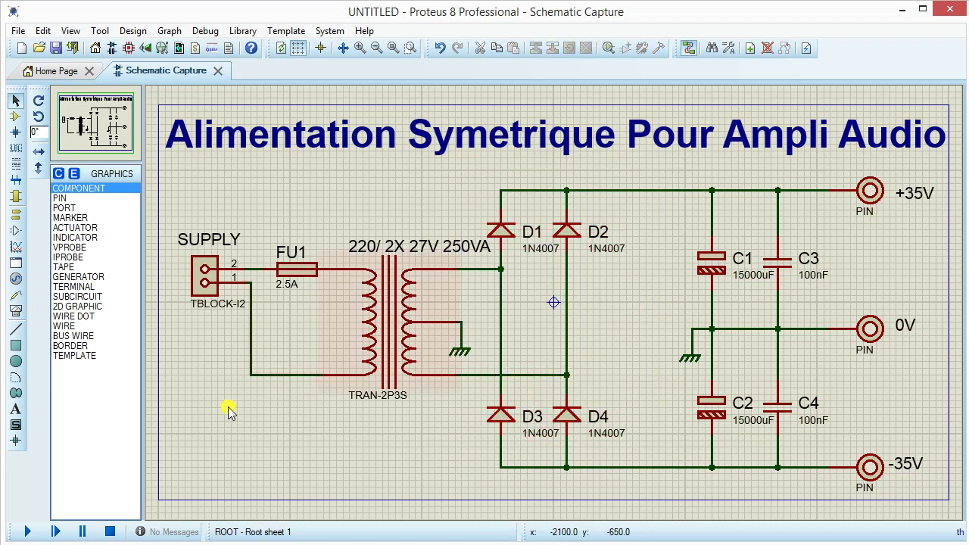
Insert a RES resistor into both the +35V and the -35V rail between the diode bridge and the capacitors.
click(15, 116)
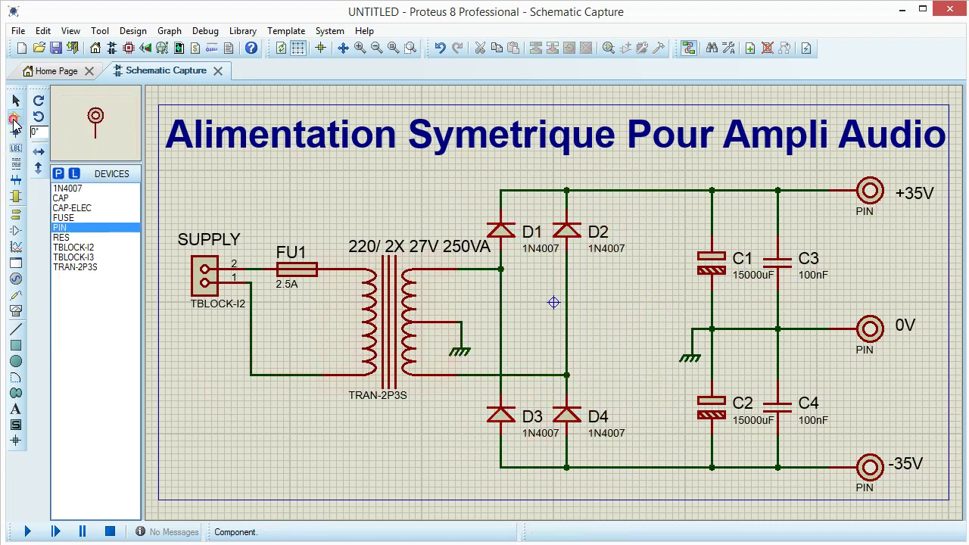
click(60, 237)
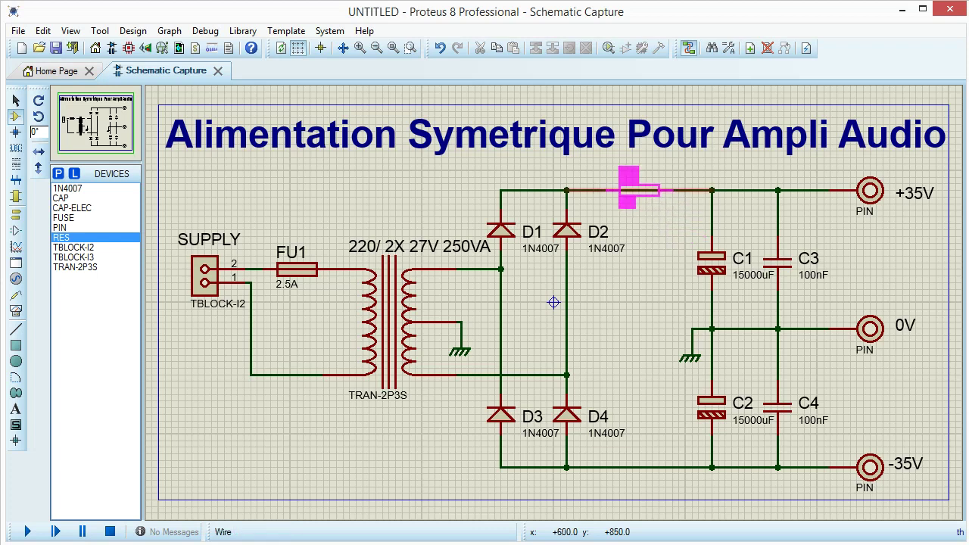
click(639, 190)
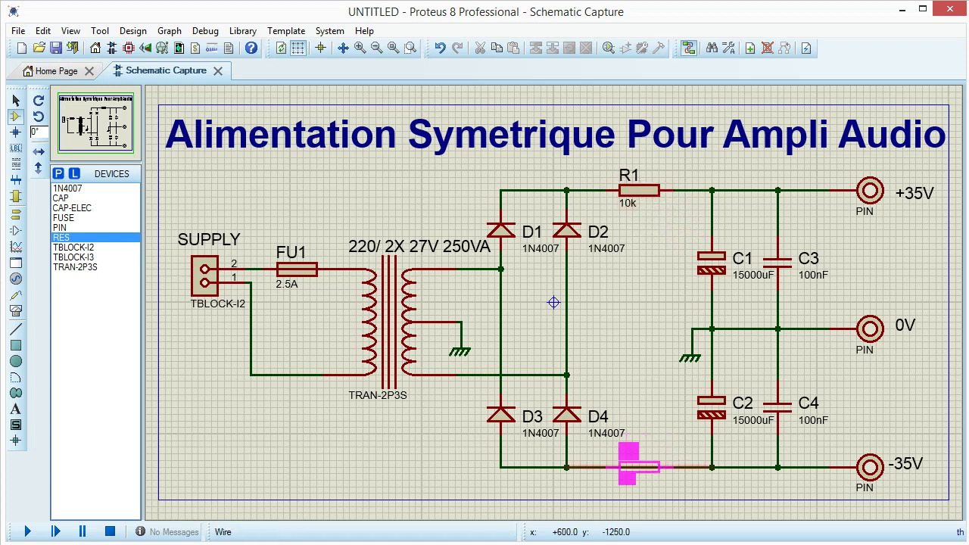
click(639, 467)
Set the part reference of the -35V rail resistor to "0.1 6W".
double_click(635, 468)
text(0.1 /)
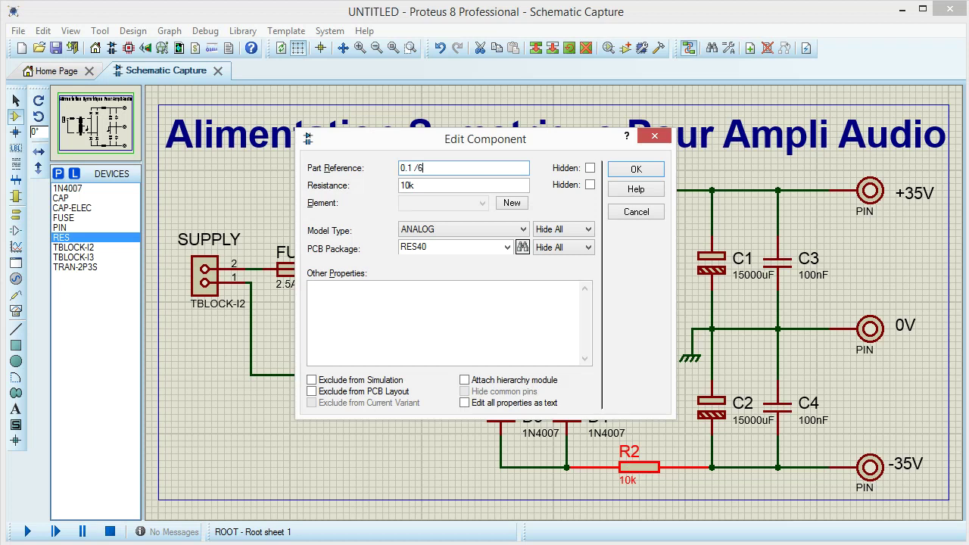
text(6W)
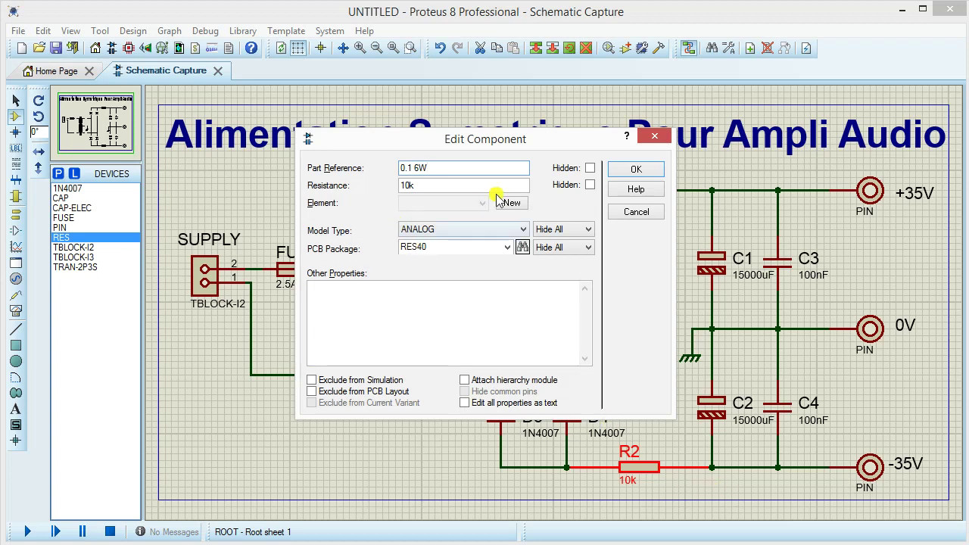
click(634, 170)
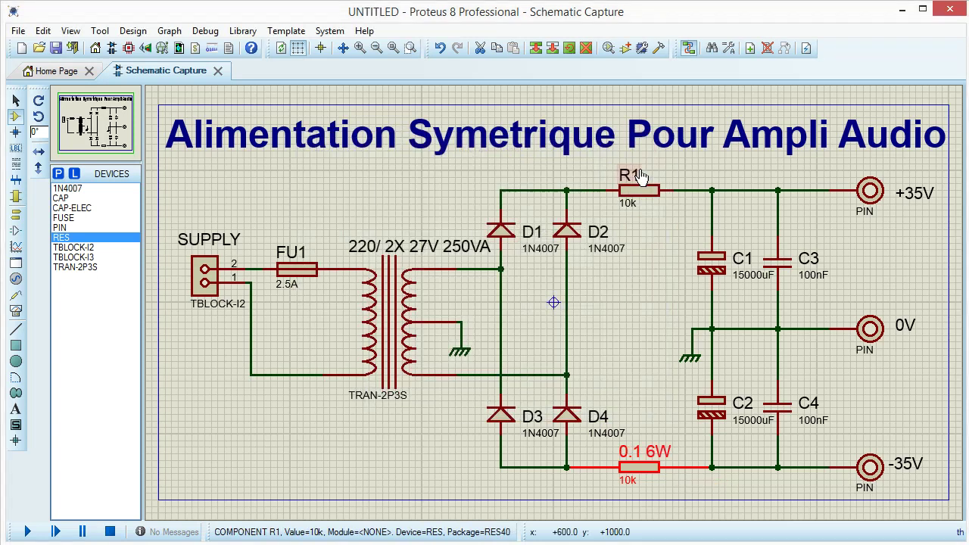
double_click(628, 175)
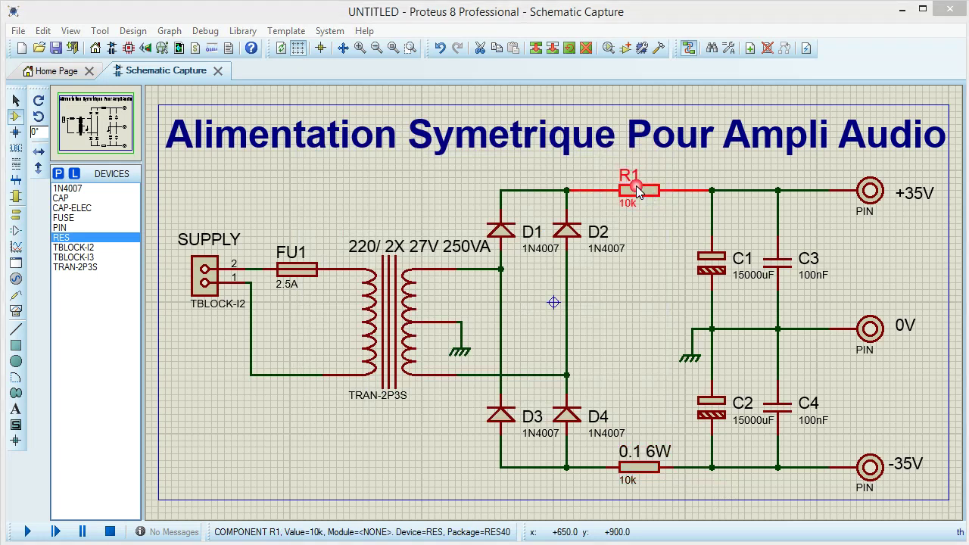
click(620, 102)
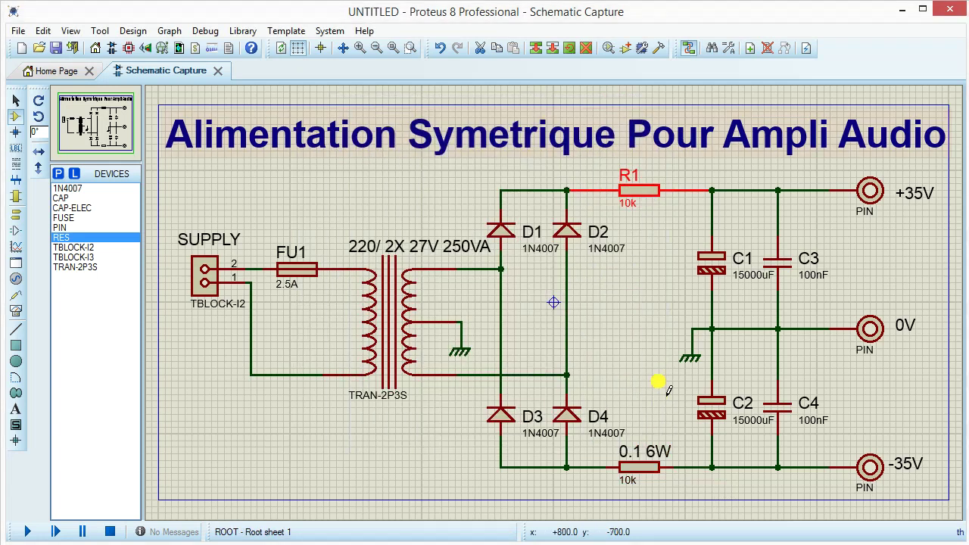
double_click(637, 467)
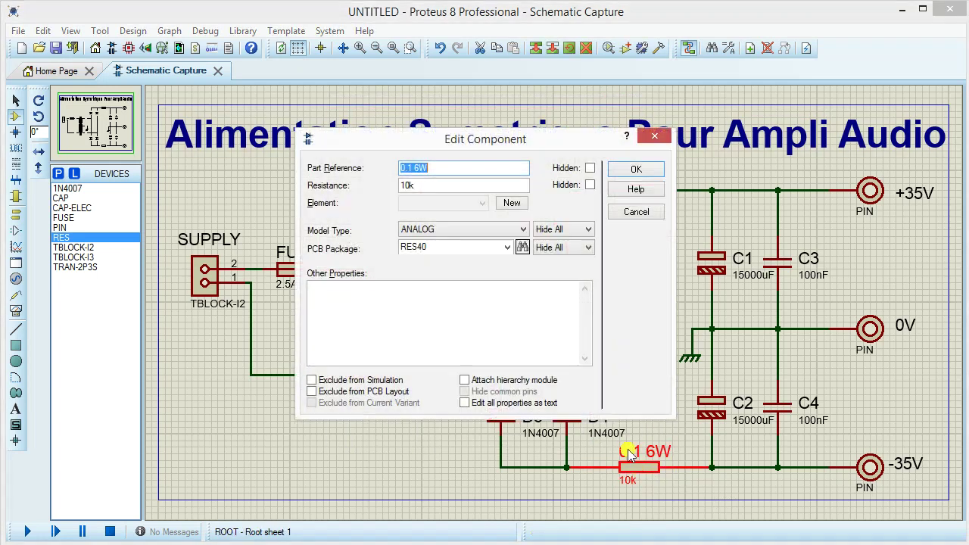
click(446, 170)
click(654, 137)
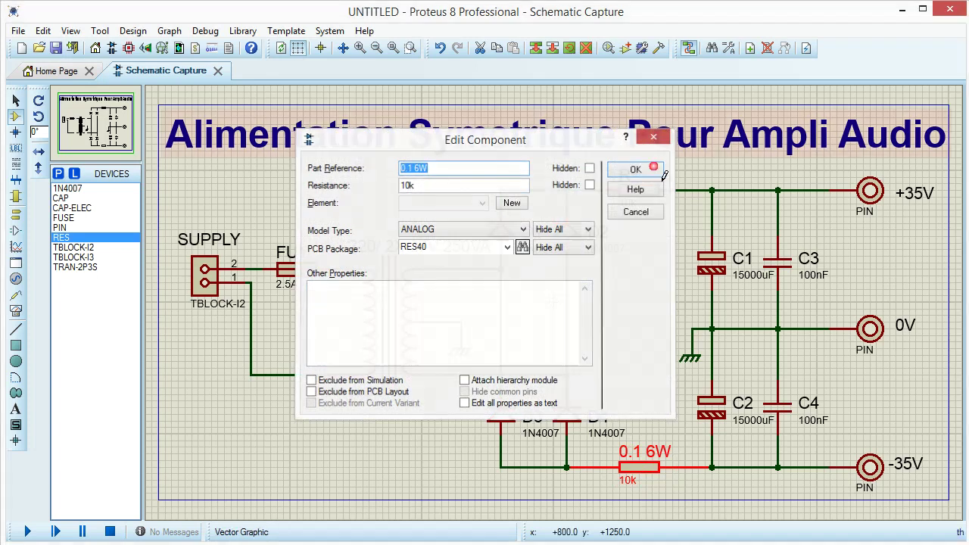
Undo the relabelling and placement of the -35V rail resistor, and insert a new RES resistor at the same place.
key(ctrl+z)
key(ctrl+z)
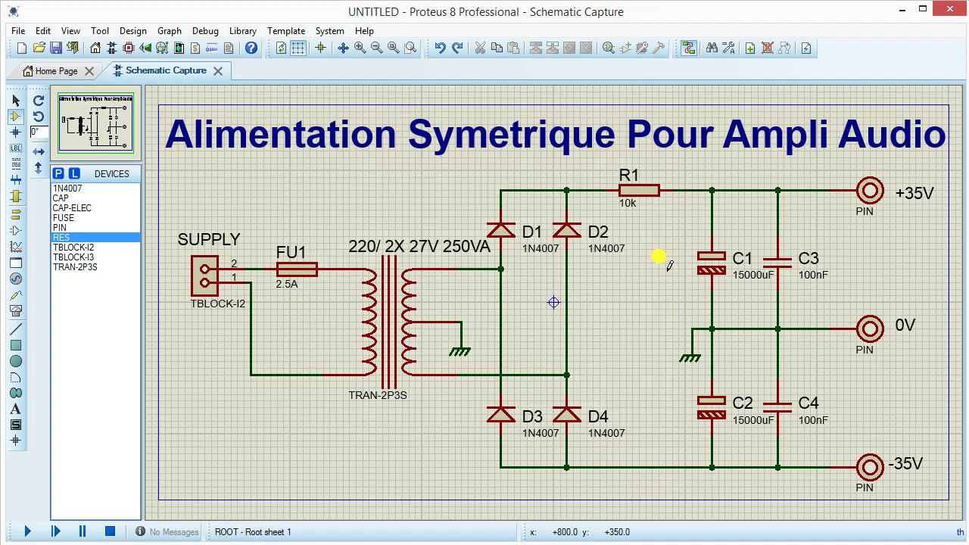
click(660, 257)
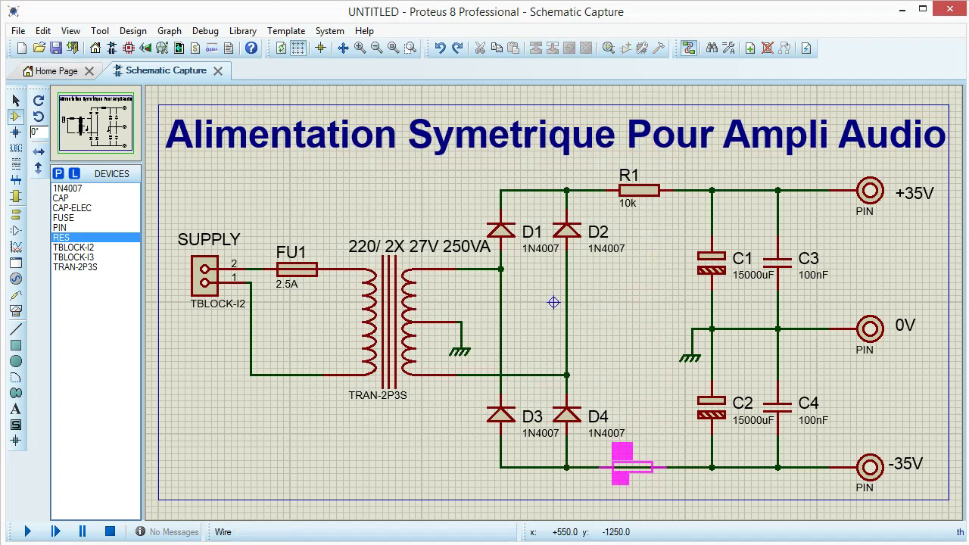
click(639, 467)
Set the resistance of R1 on the +35V rail to 0.1/6W.
click(647, 192)
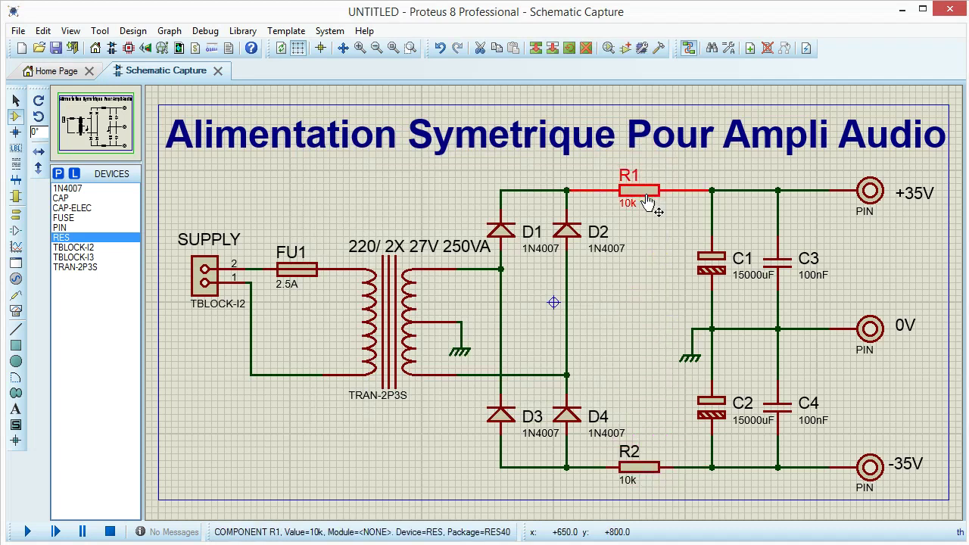
click(648, 193)
double_click(416, 185)
text(0.1/)
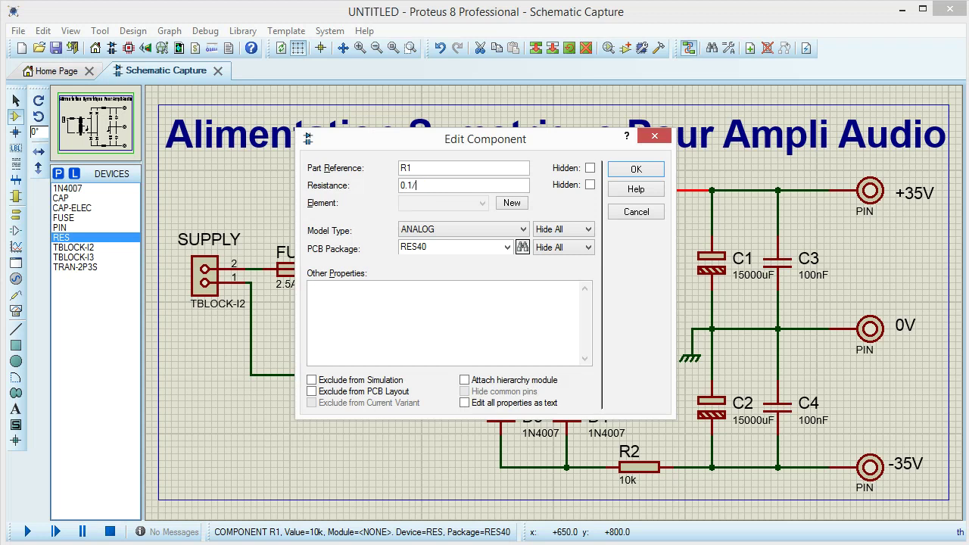
text(6W)
click(614, 174)
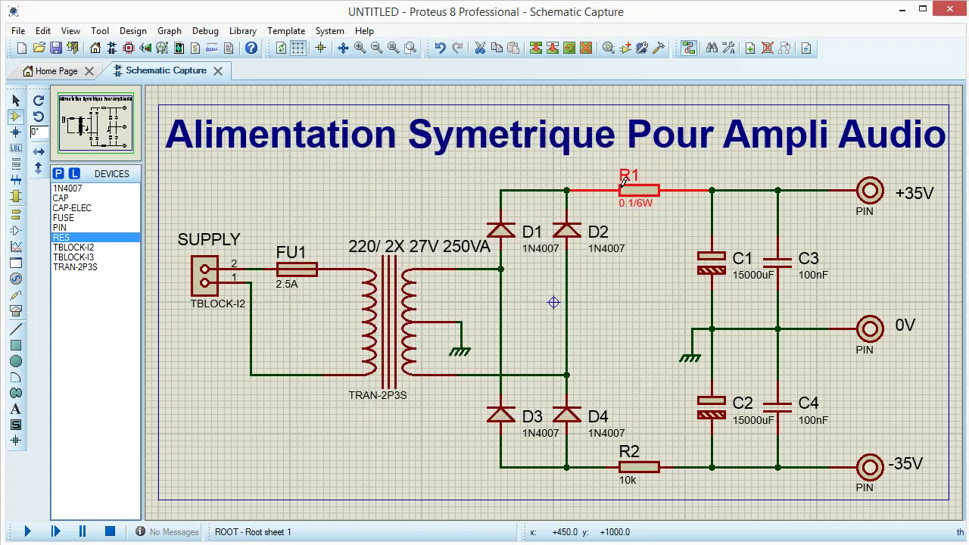
Set the resistance of R2 on the -35V rail to 0.1/6W.
double_click(651, 475)
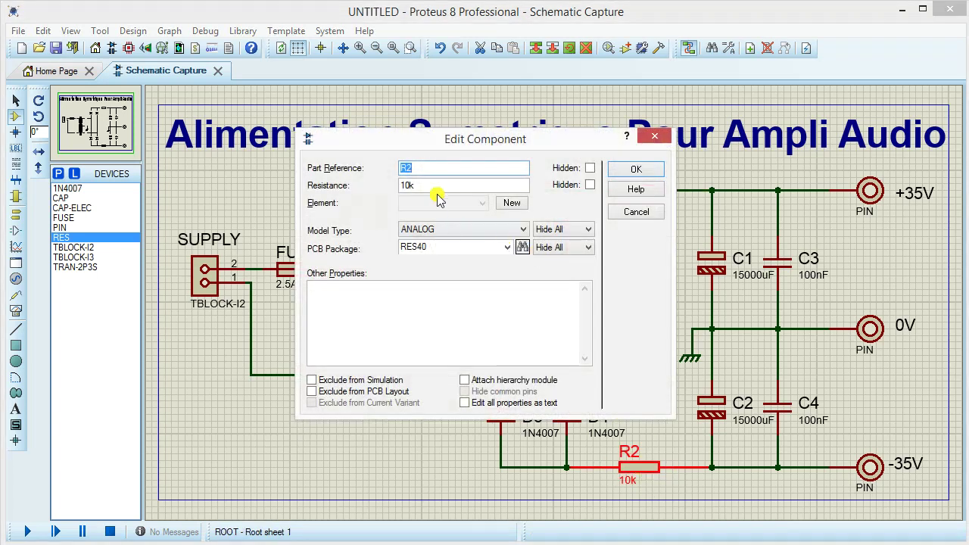
double_click(439, 188)
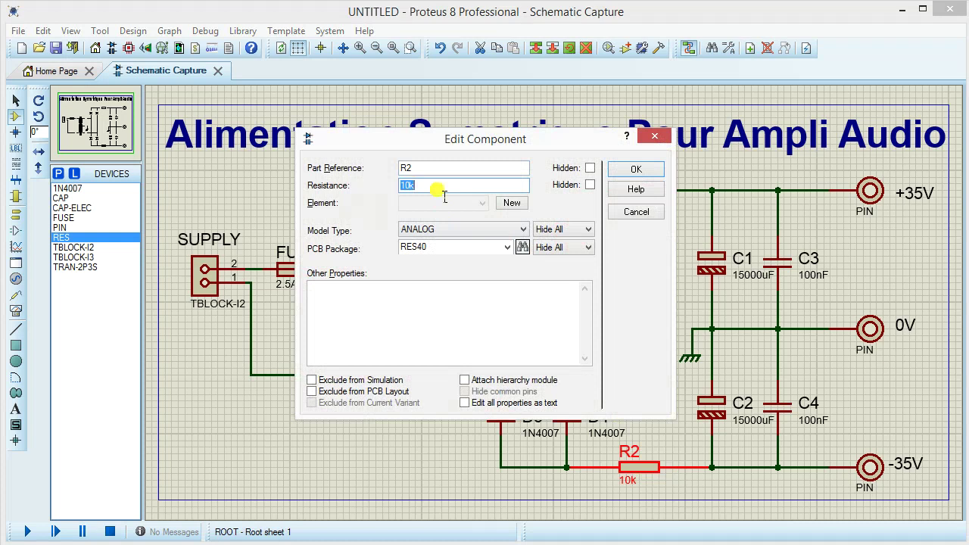
text(0.)
text(1/6W)
click(636, 169)
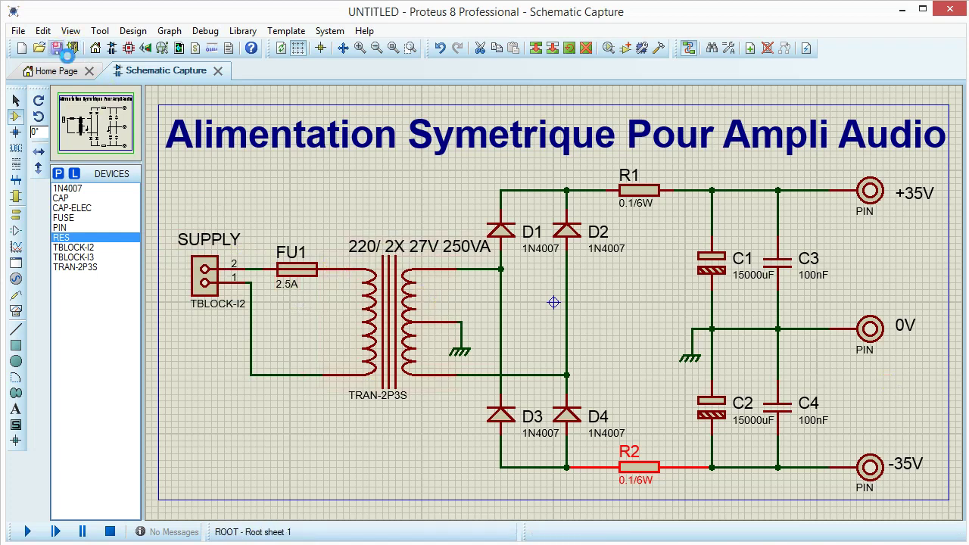
Save the project in Documents as "Alimentation Symetrique Pour Ampli Audio De Puissance".
click(58, 49)
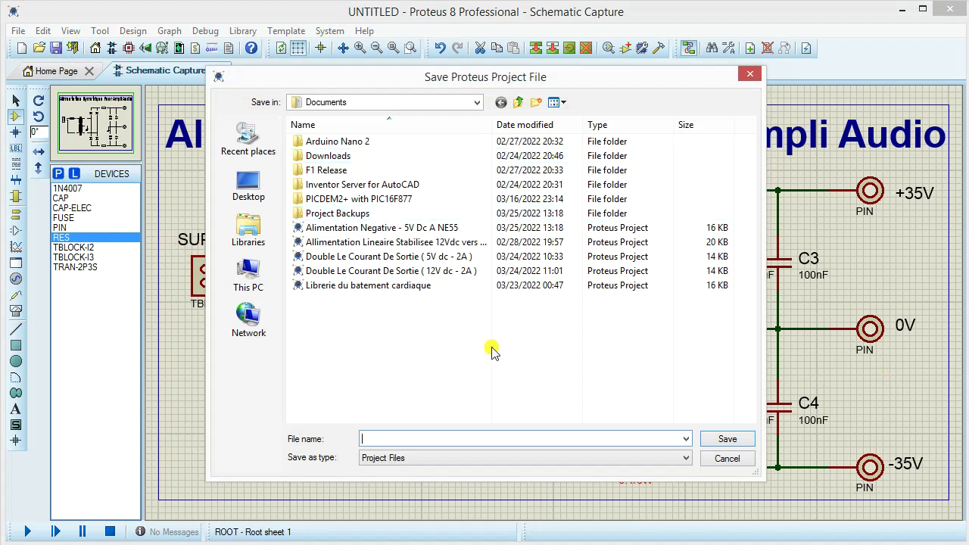
text(Alimentation Symetrique Pour Ampli Audio De Puissance)
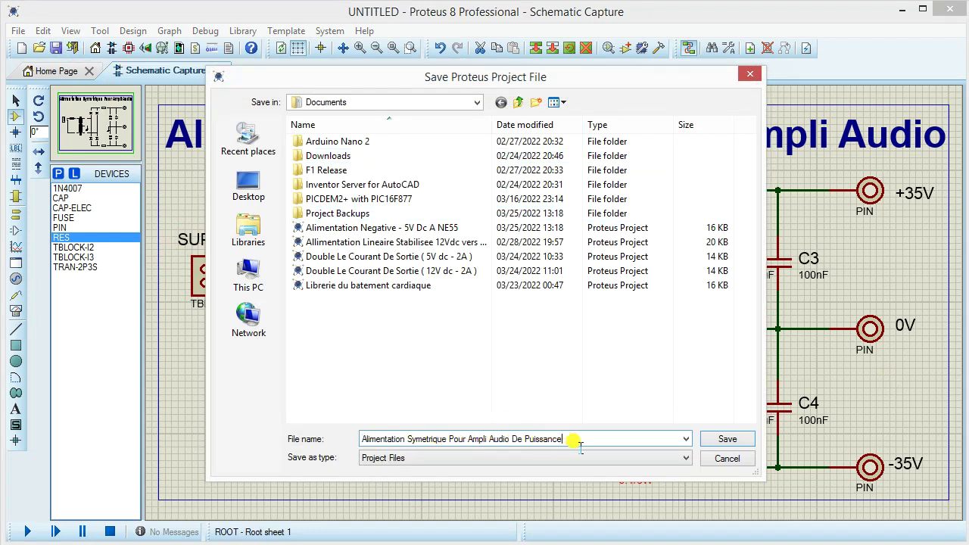
click(728, 441)
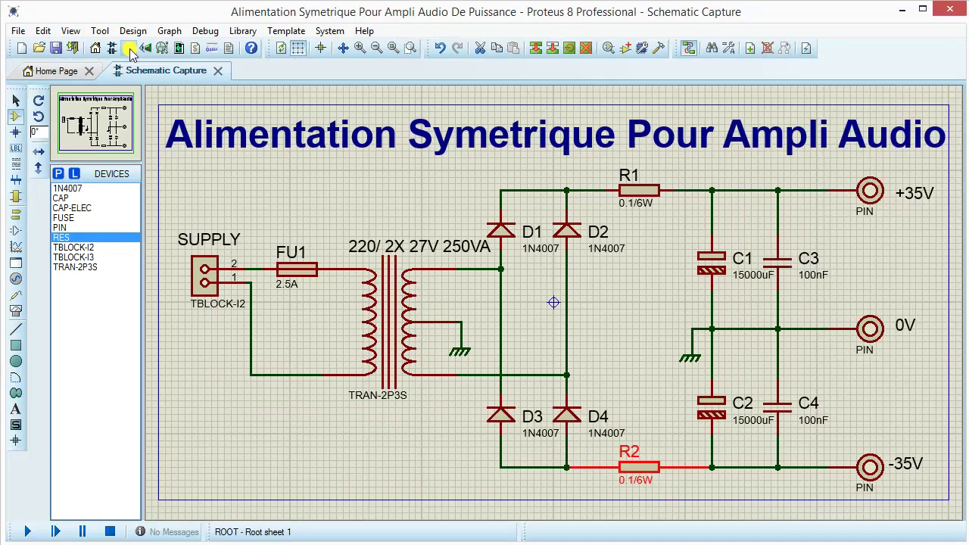
Open the PCB layout and name the board "PCB - TYPON" in its board properties.
click(130, 48)
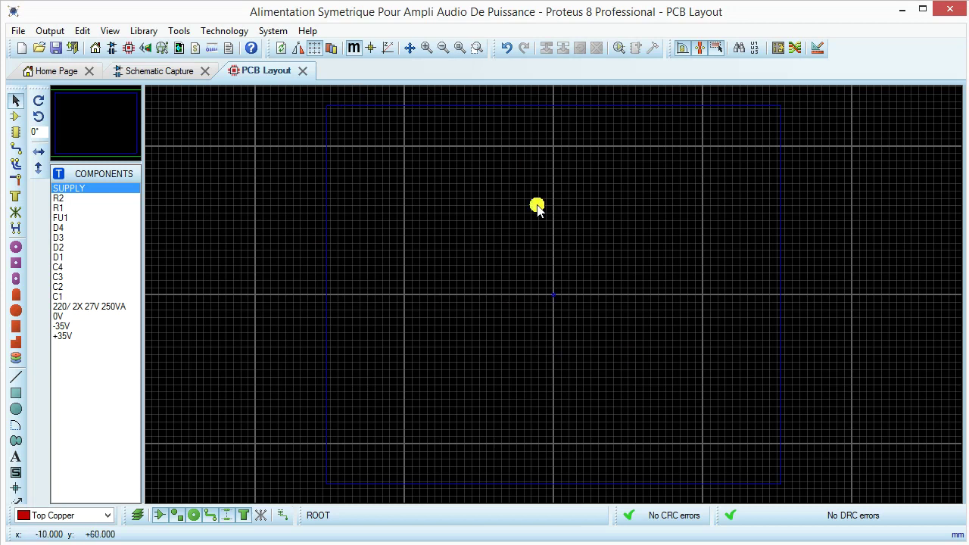
click(269, 34)
mouse_move(230, 30)
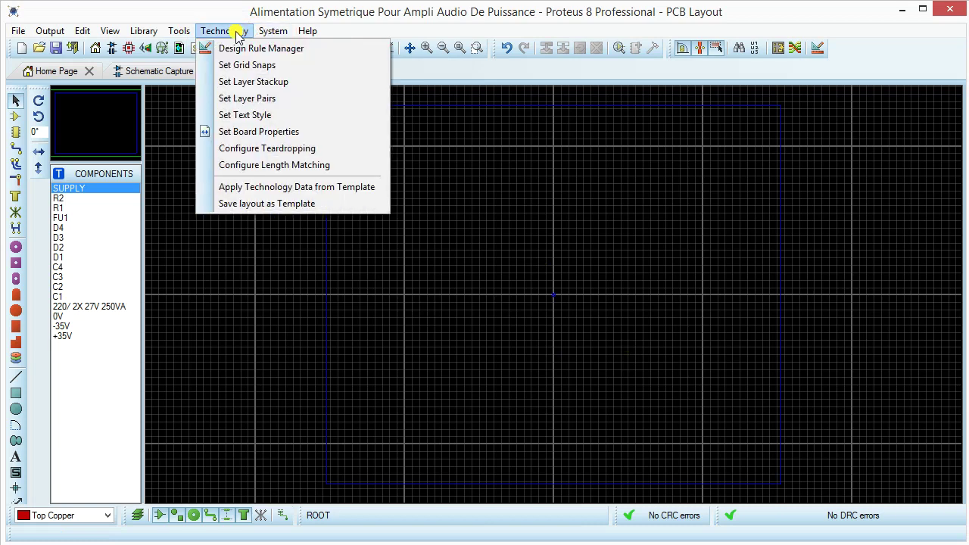
click(253, 133)
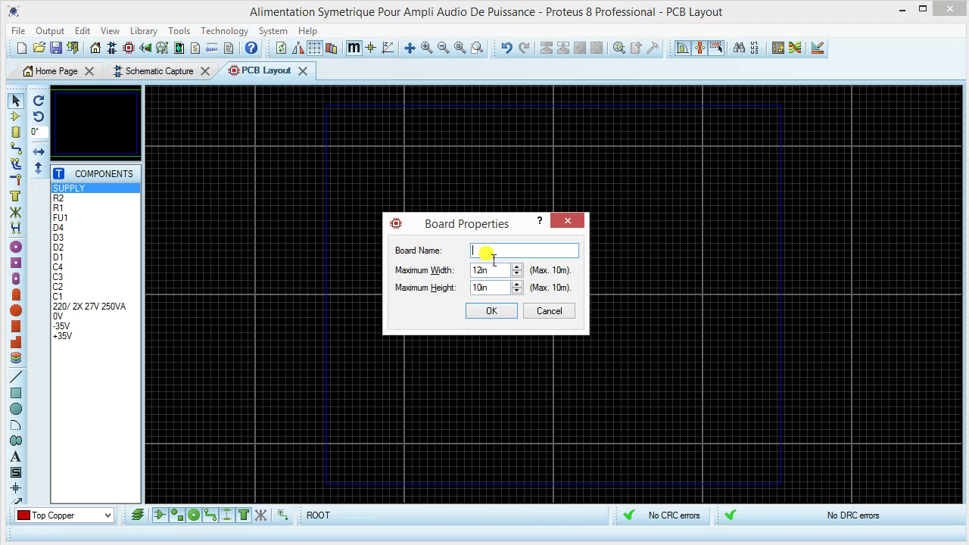
text(PCB - TYPON)
Set the board's maximum width to 100mm and maximum height to 50mm, and apply the board properties.
click(489, 271)
click(478, 271)
drag(483, 271, 472, 271)
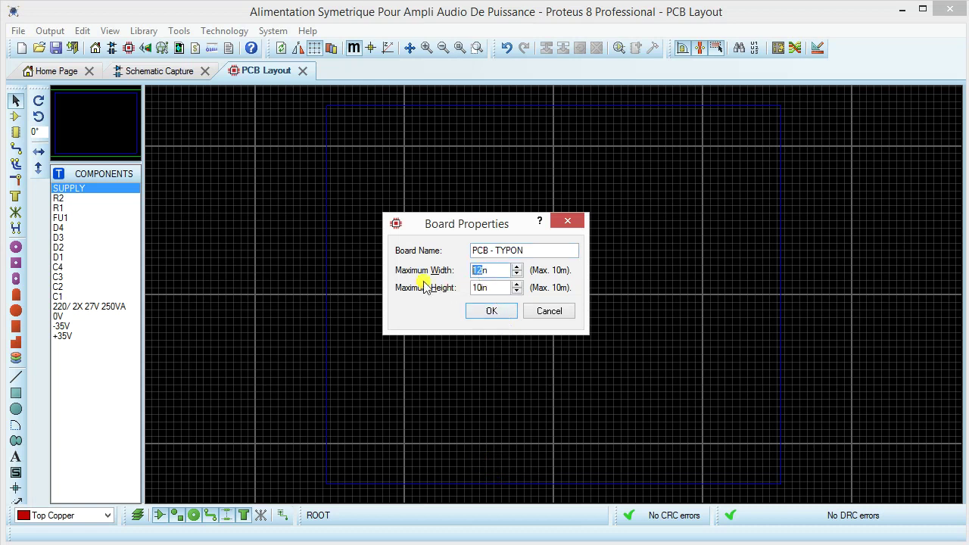
text(100mm)
double_click(489, 288)
text(5)
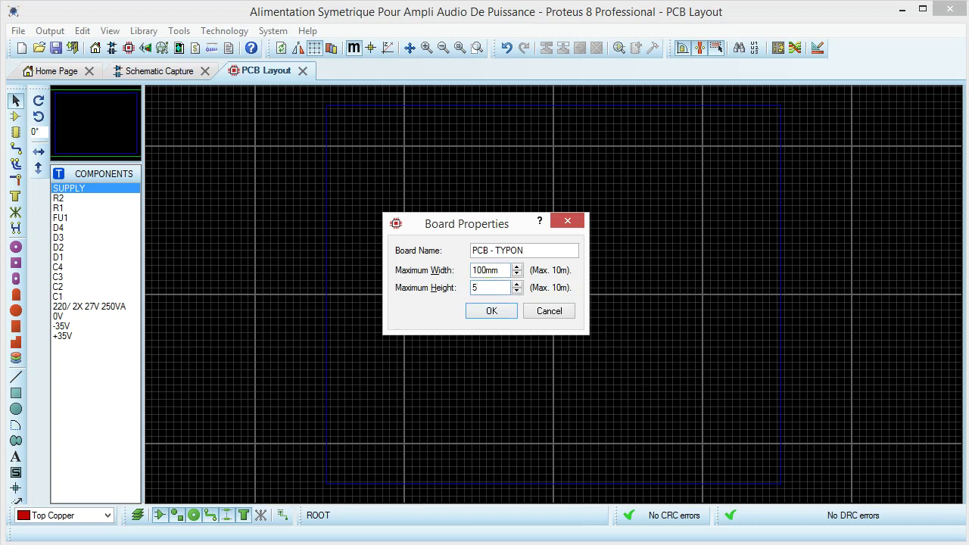
text(0mm)
click(504, 311)
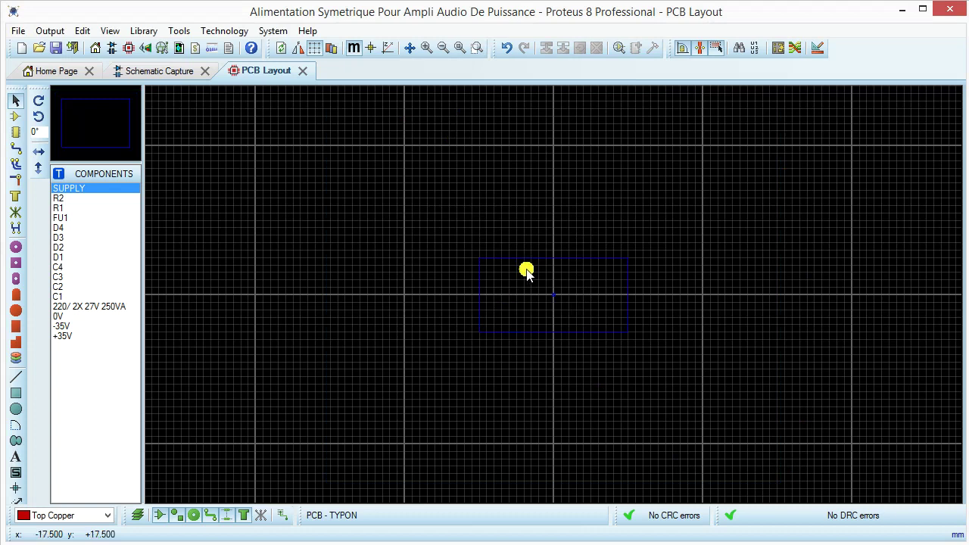
Draw a rectangular 2D graphics box on the Board Edge layer, tracing the 100 by 50 mm board limits exactly.
click(459, 47)
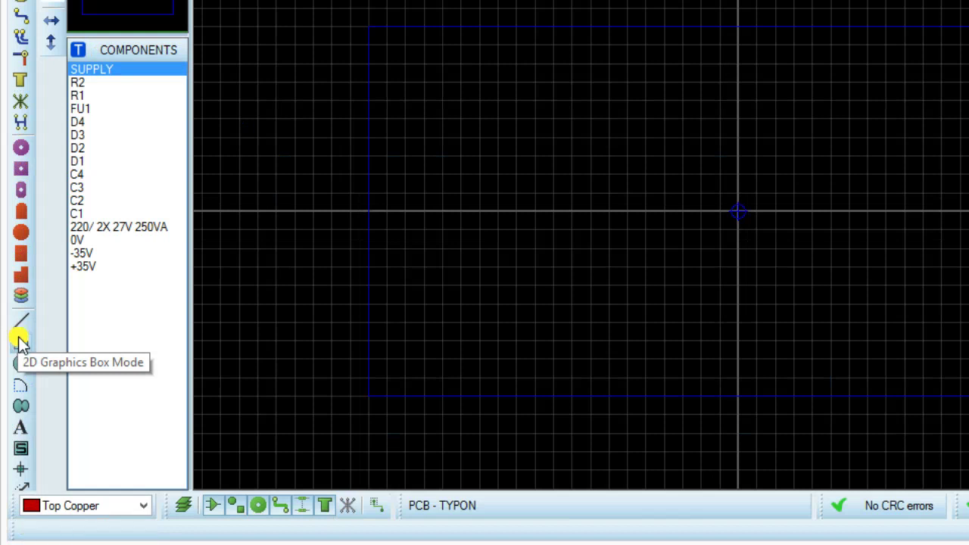
click(21, 342)
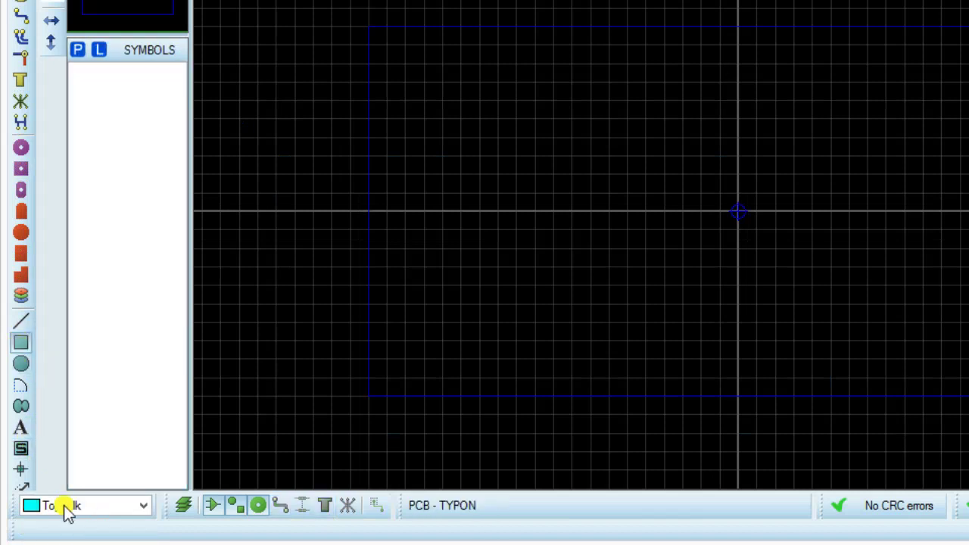
click(144, 508)
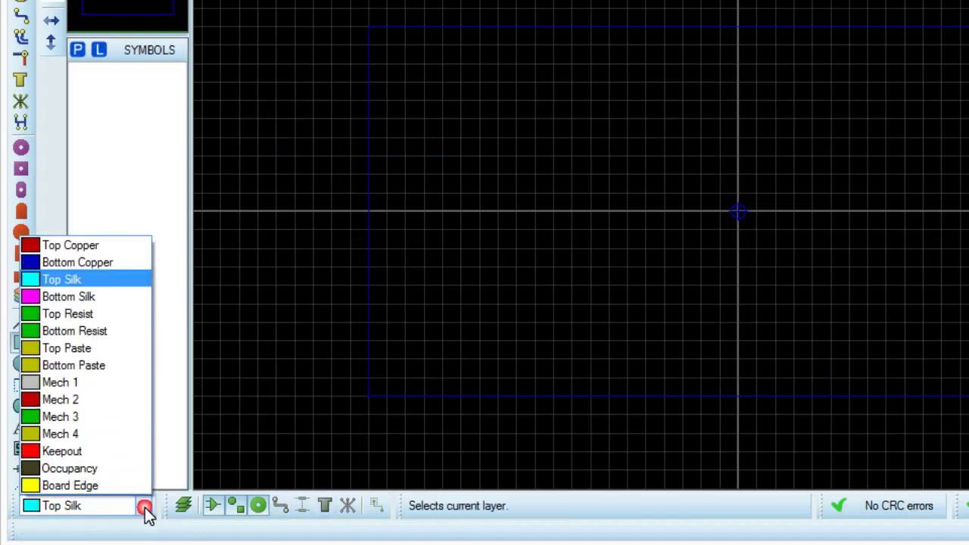
click(83, 485)
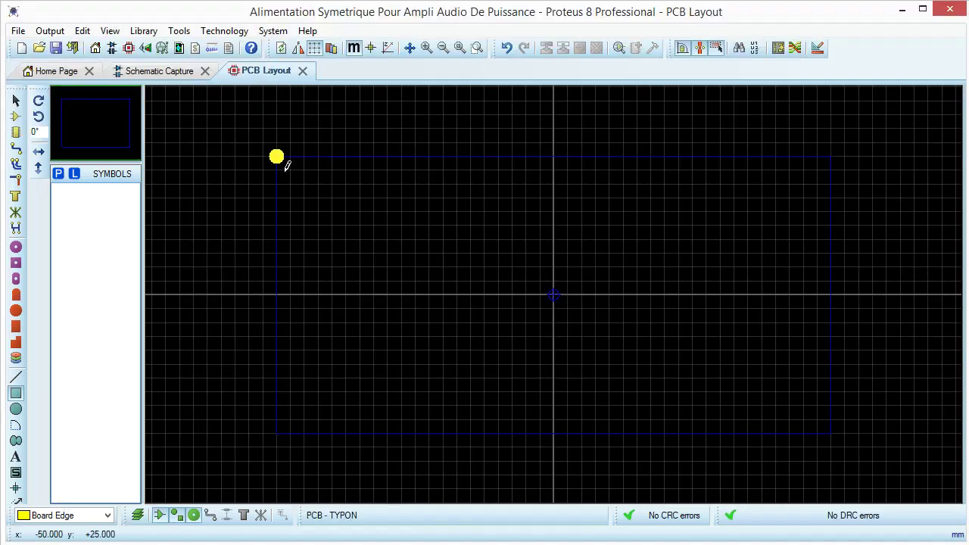
drag(263, 143, 846, 448)
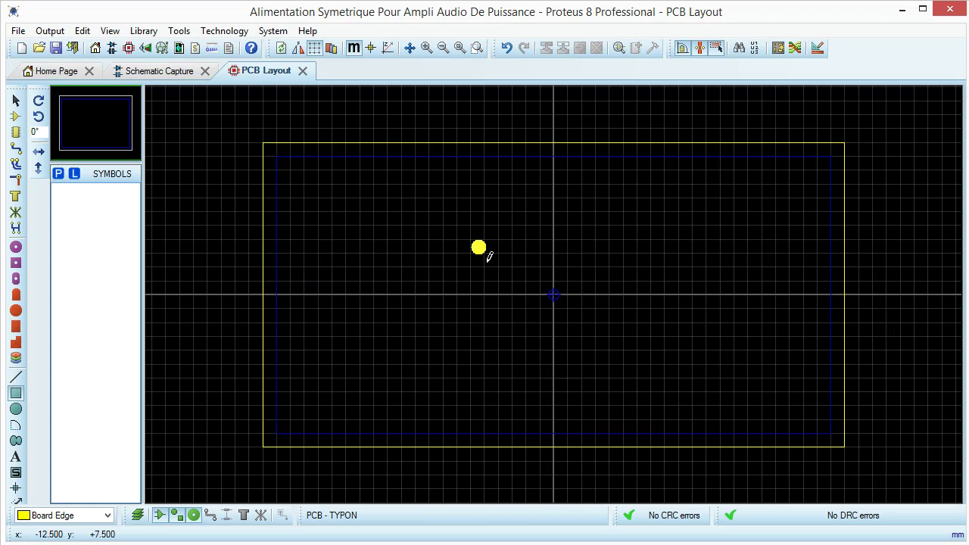
key(ctrl+z)
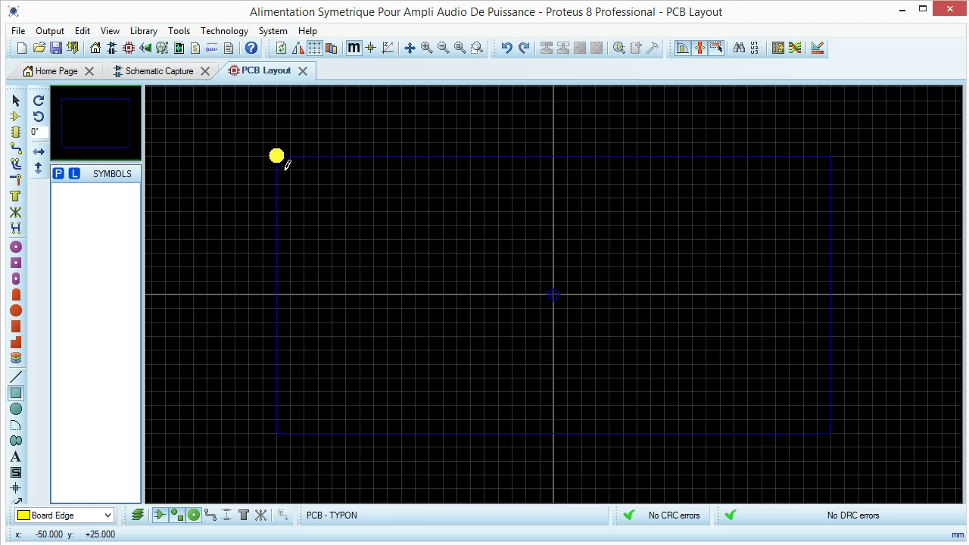
drag(280, 159, 838, 432)
click(610, 353)
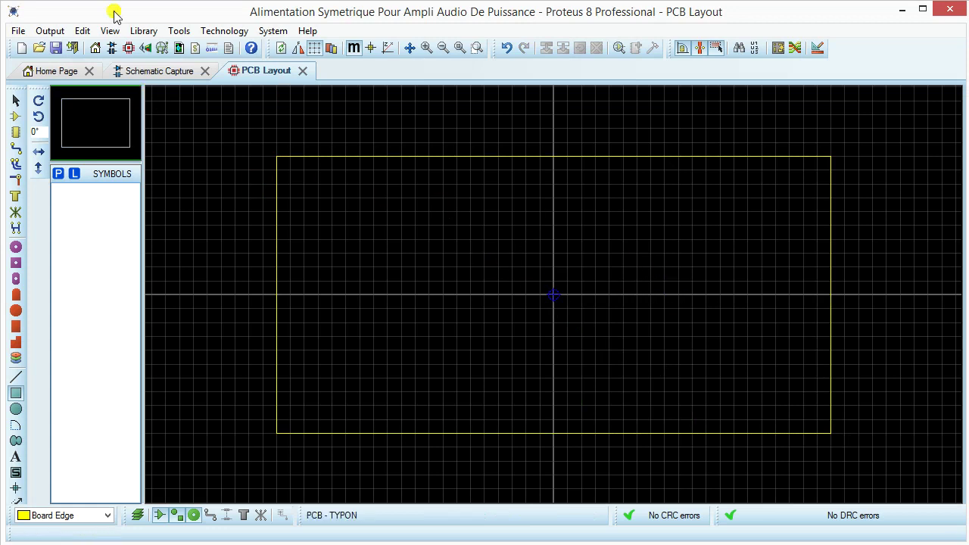
Look at the schematic briefly, return to the PCB layout and enable Component mode to list the parts with their packaging status.
click(131, 71)
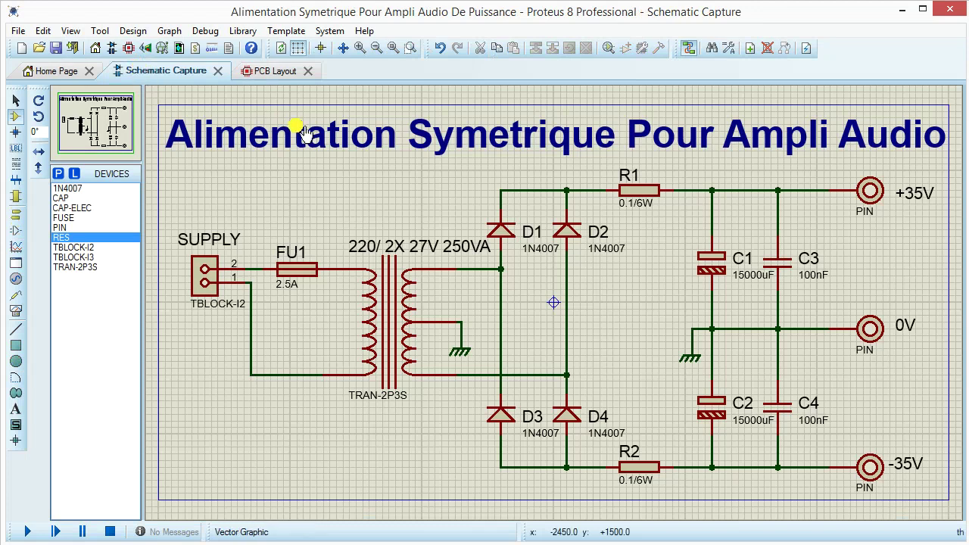
click(258, 70)
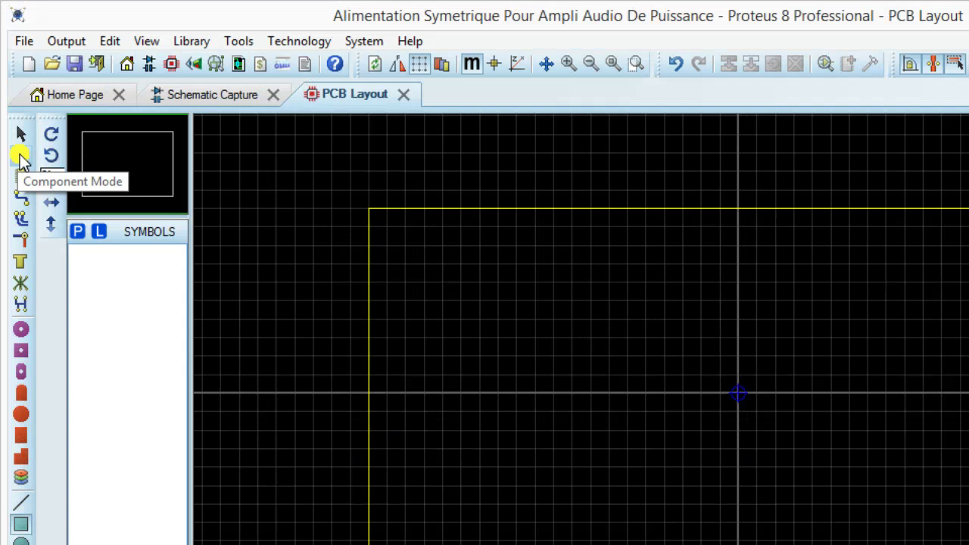
click(20, 157)
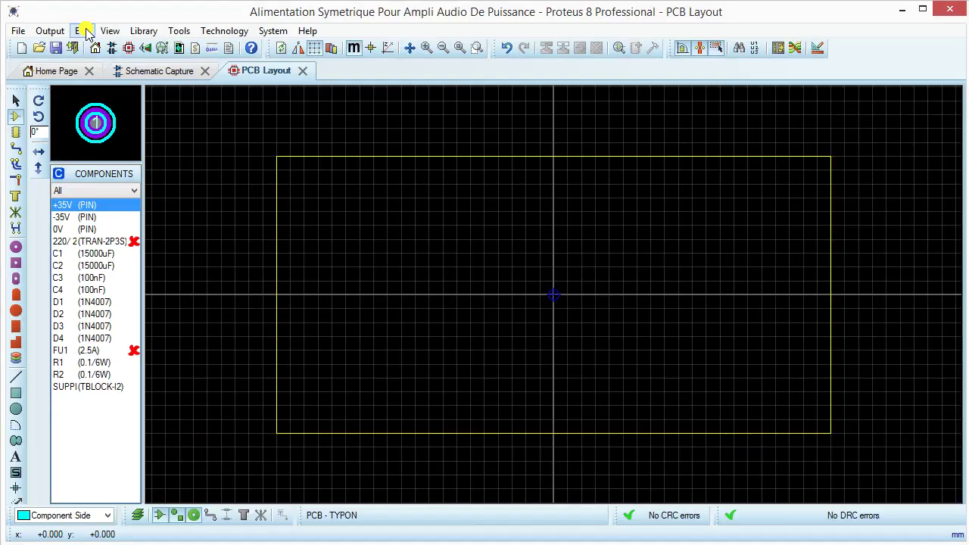
Add the FUSM7243X305 package to fuse FU1 in the schematic with the Packaging Tool, searching for "fuse".
click(130, 70)
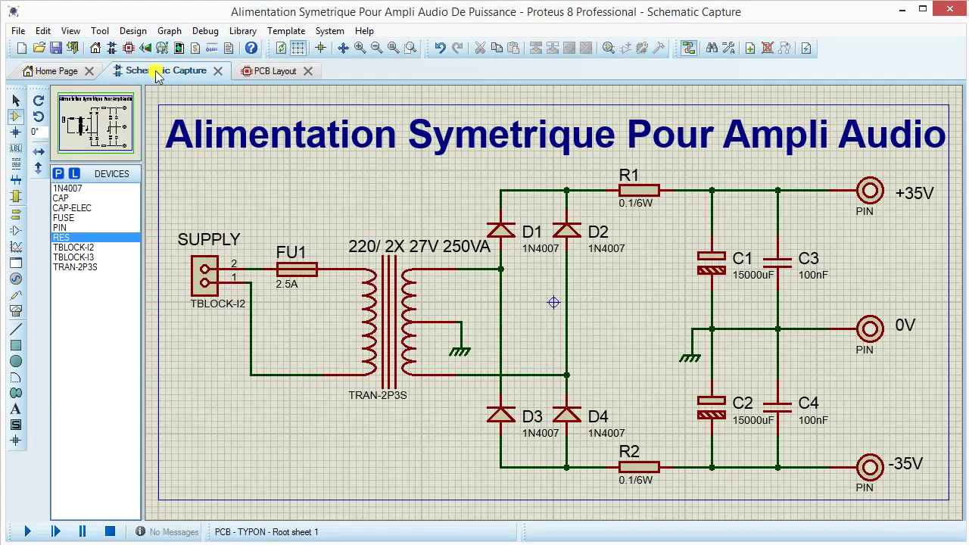
click(301, 272)
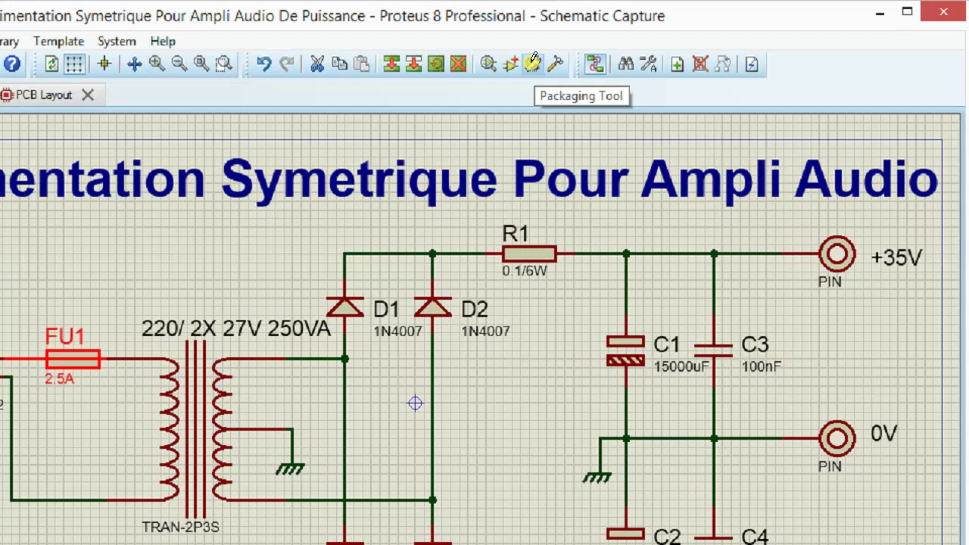
click(534, 63)
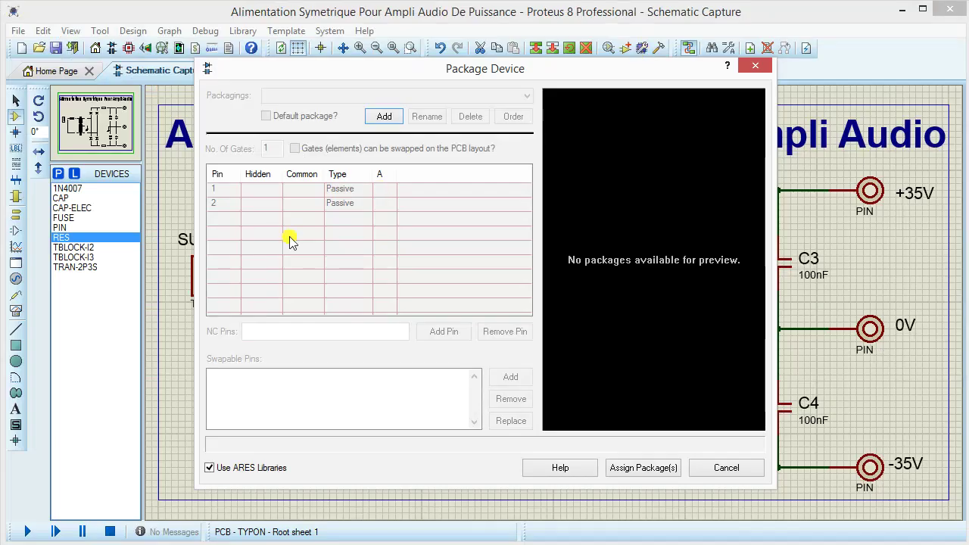
click(384, 118)
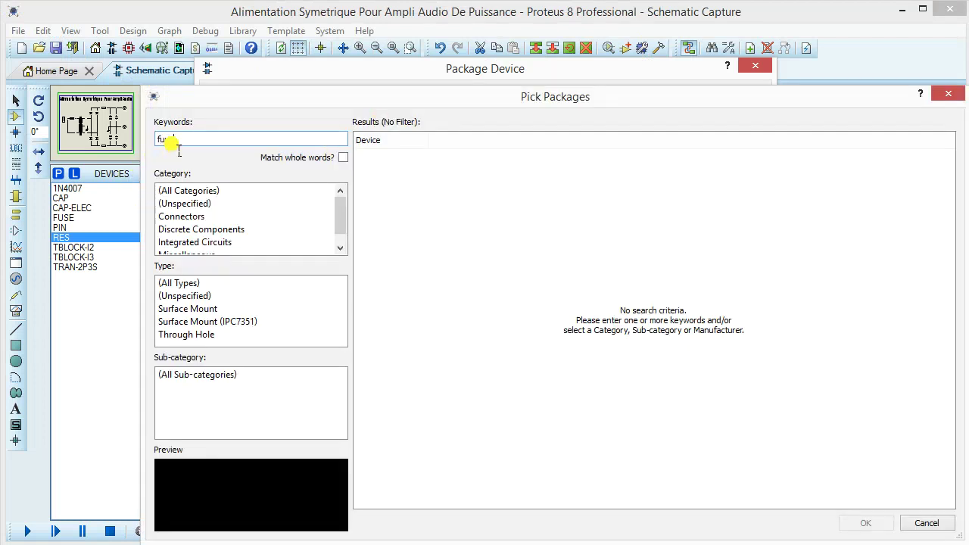
text(se)
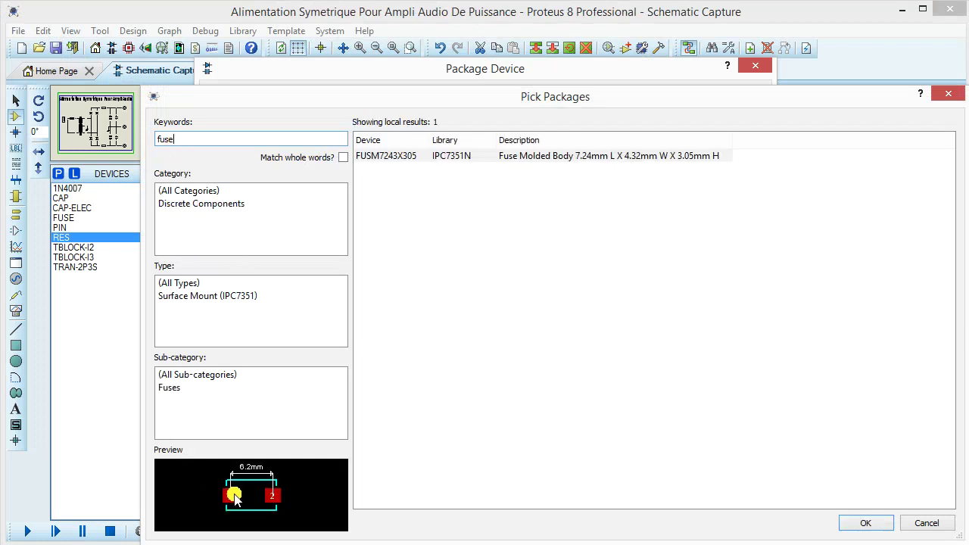
click(400, 158)
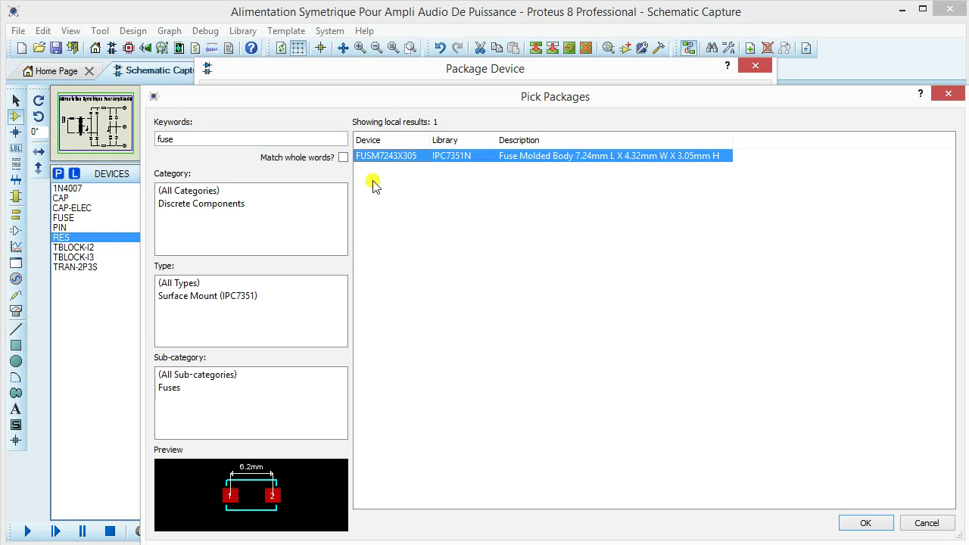
click(868, 523)
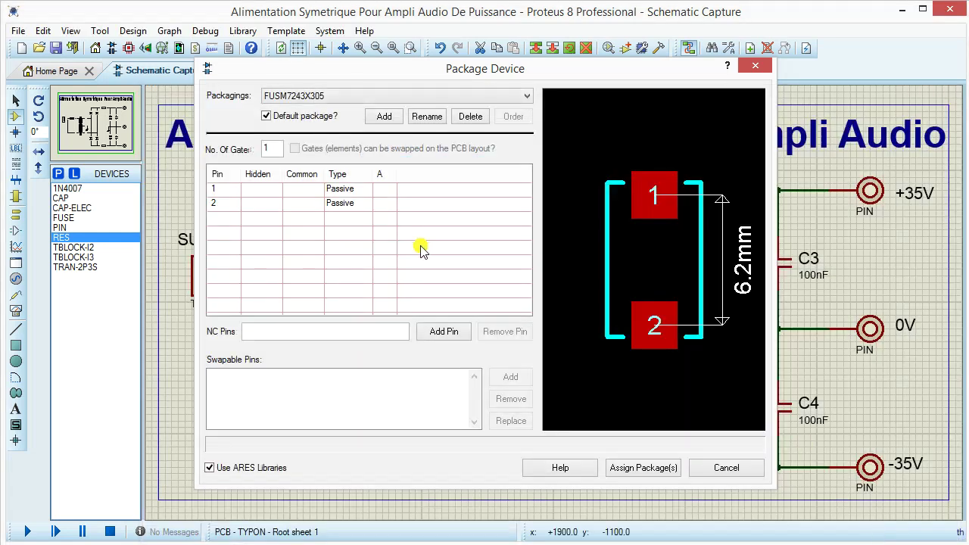
Map fuse pins 1 and 2 to pads 1 and 2, assign the package, and update the devices in the design.
click(377, 189)
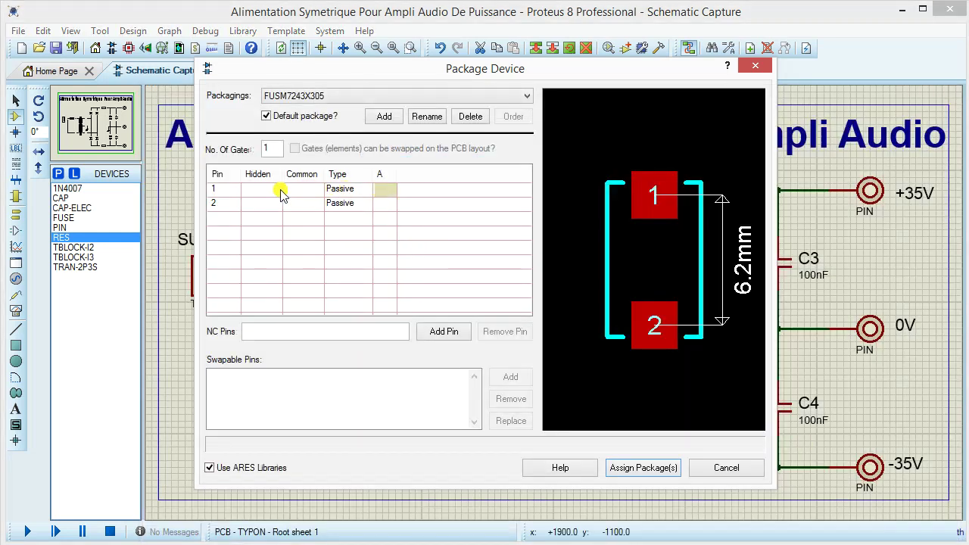
click(651, 199)
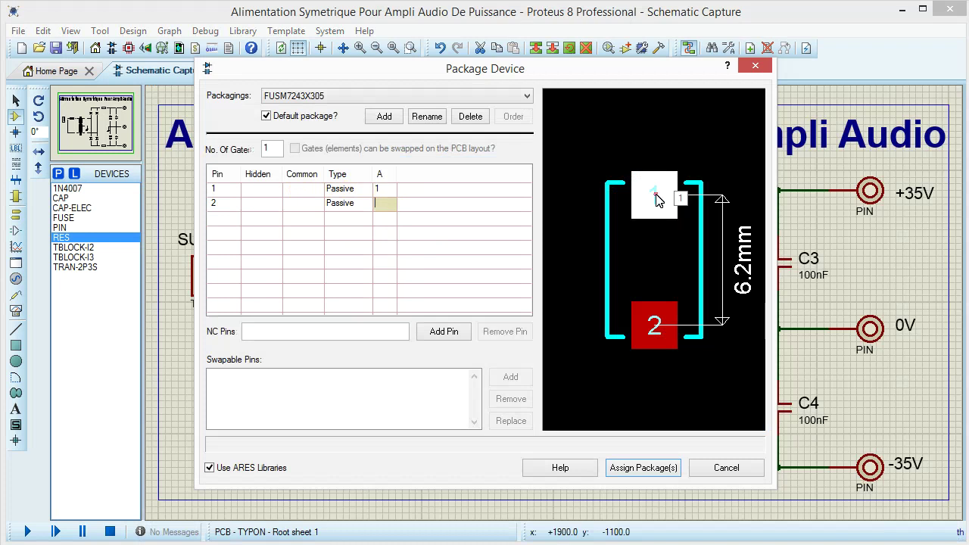
click(657, 332)
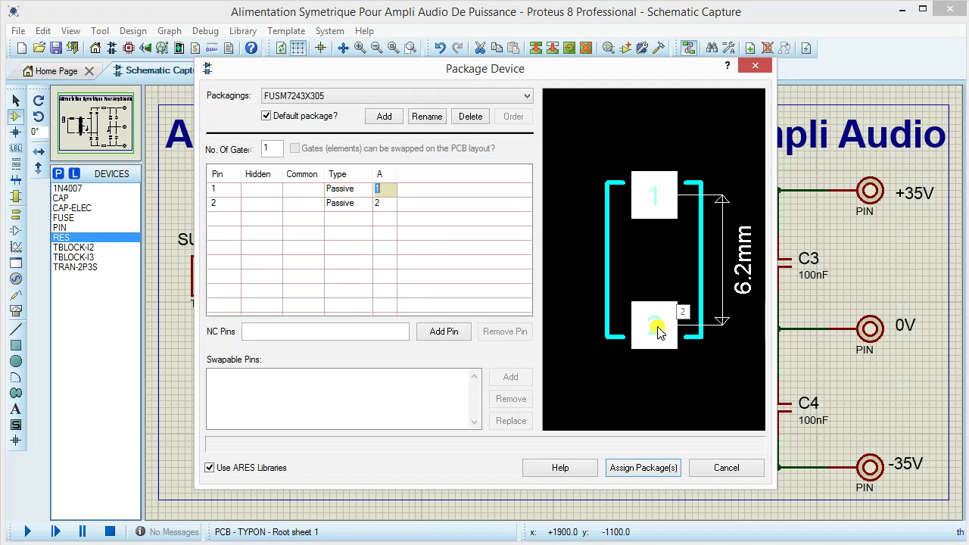
click(638, 470)
click(501, 382)
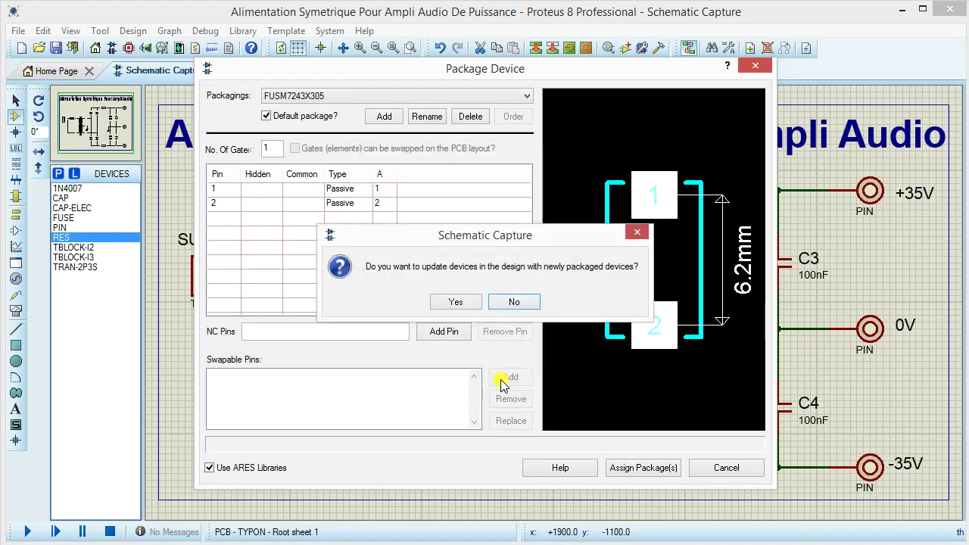
click(455, 301)
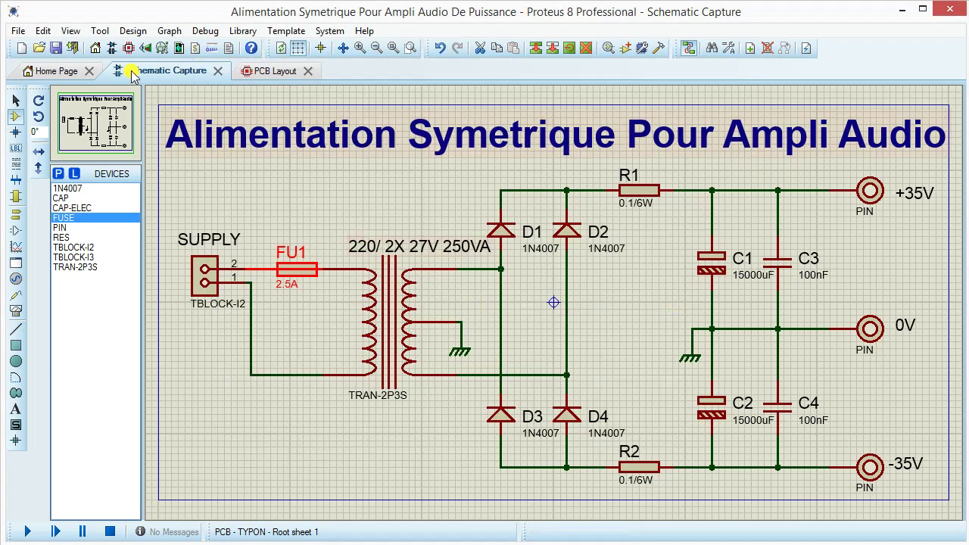
Check the packaging status of fuse FU1 and the transformer in the PCB component list against the schematic.
click(247, 71)
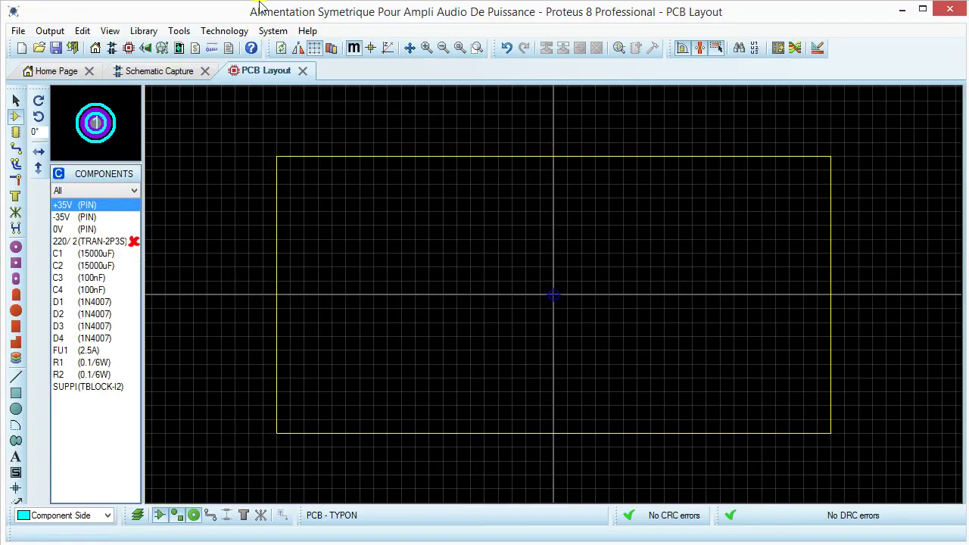
click(154, 73)
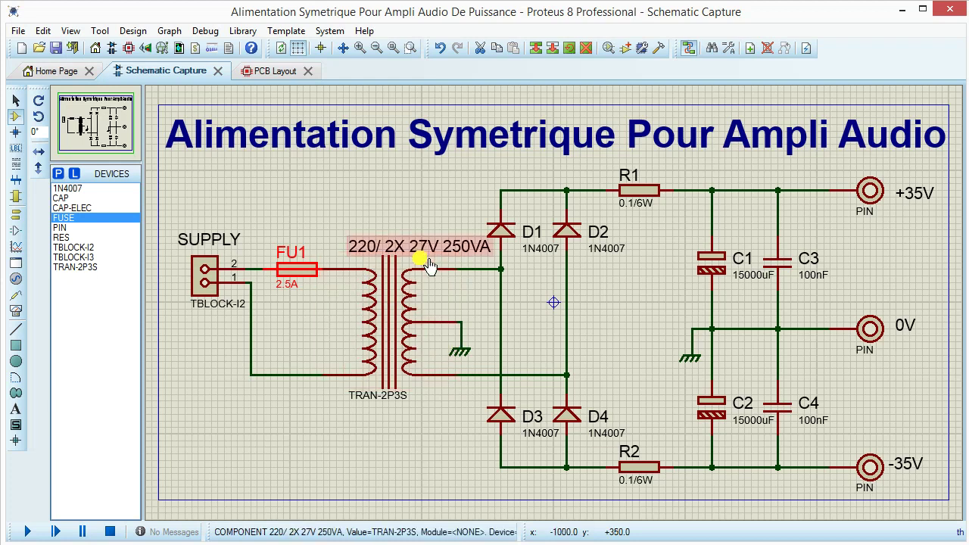
click(266, 72)
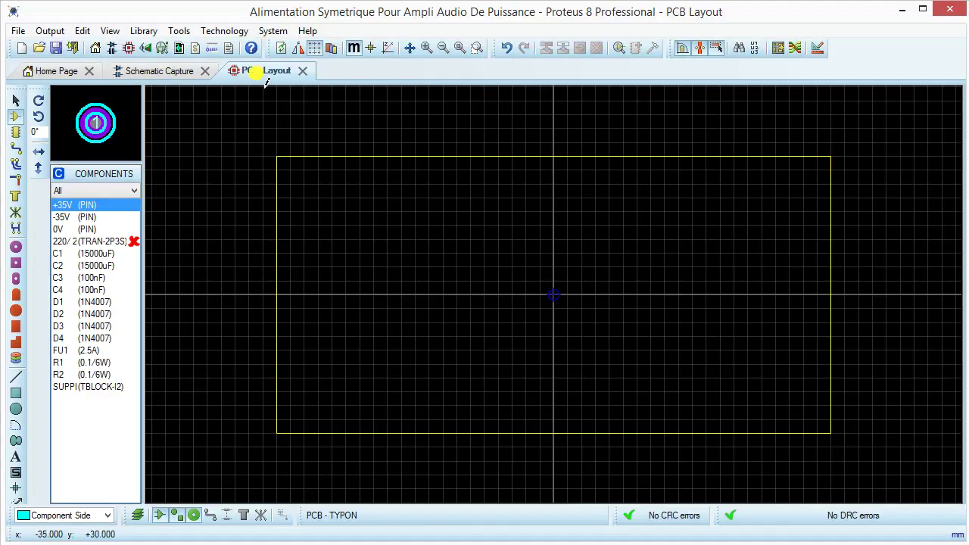
click(152, 72)
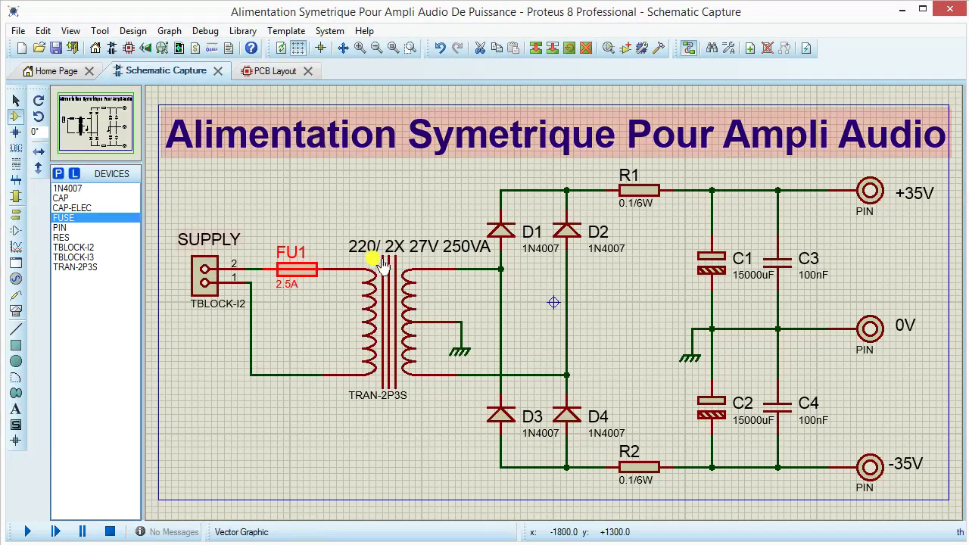
click(366, 165)
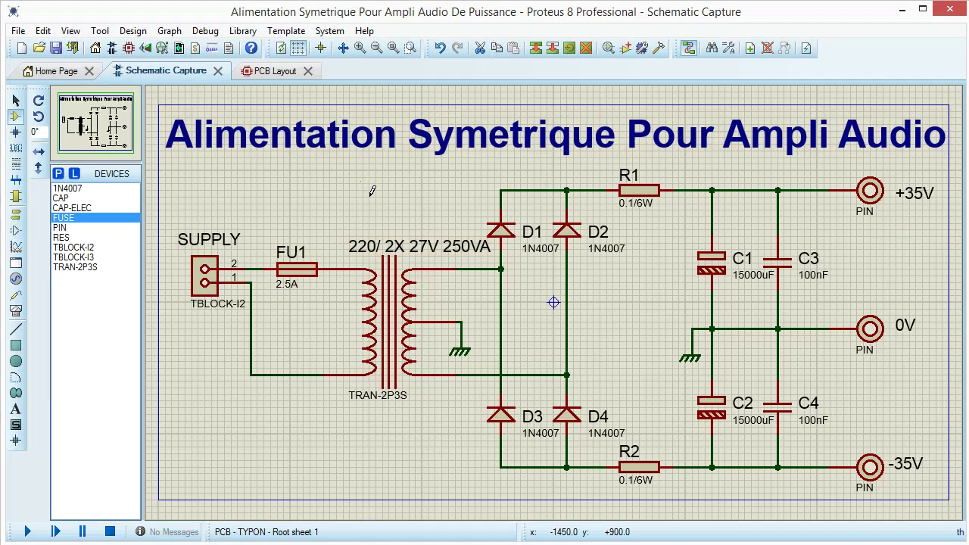
Return to the PCB layout and show the board in the 3D Visualizer.
click(273, 70)
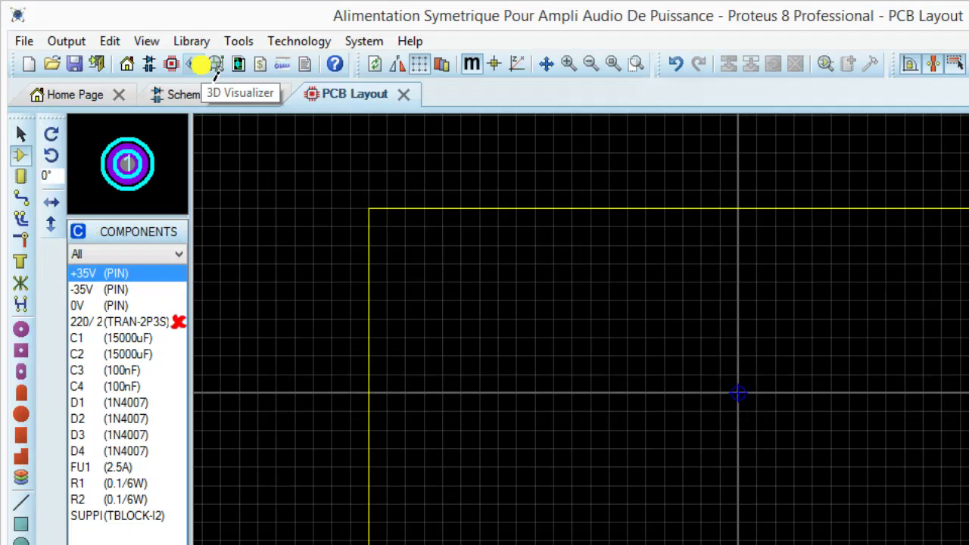
click(199, 65)
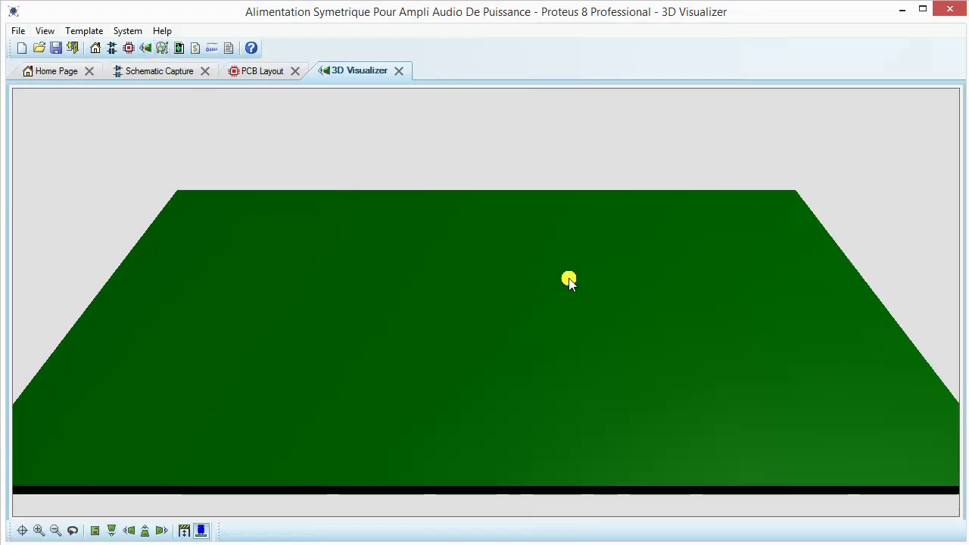
Inspect the bare board in the 3D view from the top and from tilted angles.
middle_click(569, 280)
scroll(486, 303, down, 3)
middle_click(486, 303)
click(95, 530)
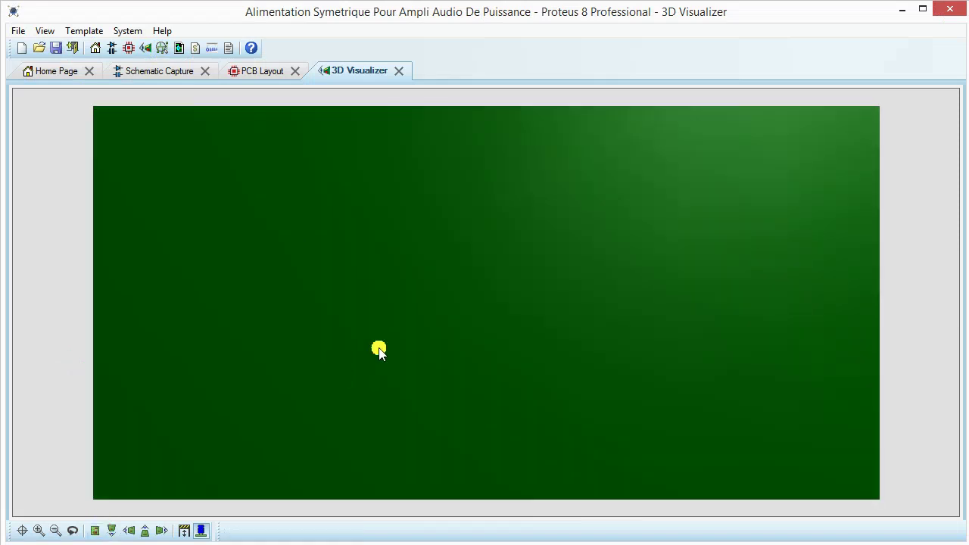
middle_click(379, 355)
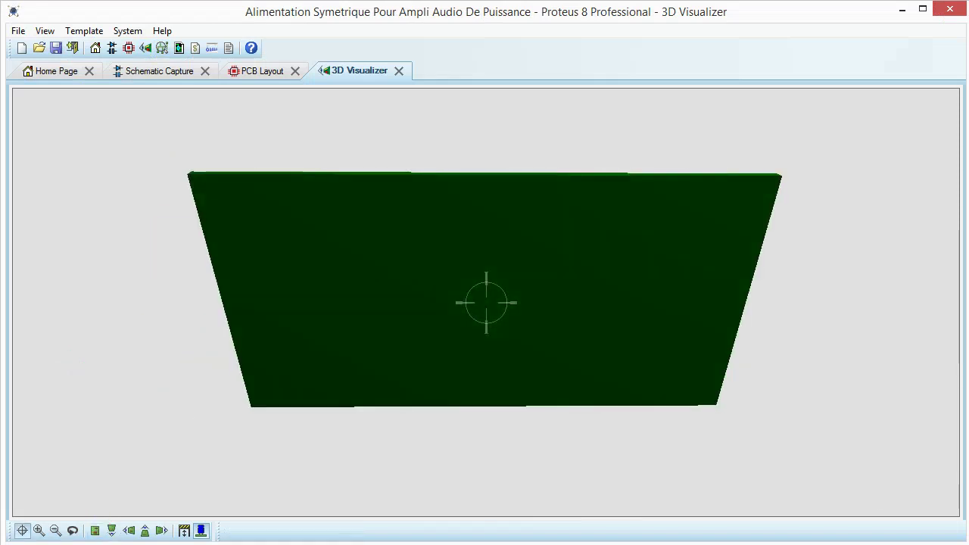
middle_click(486, 303)
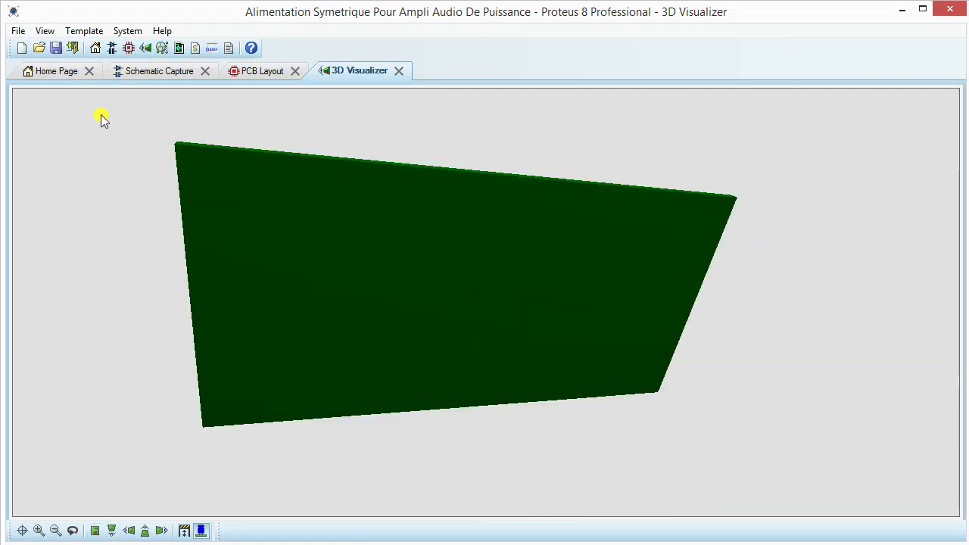
Run Auto Spin on the bare 3D board and return it to the top view.
click(45, 30)
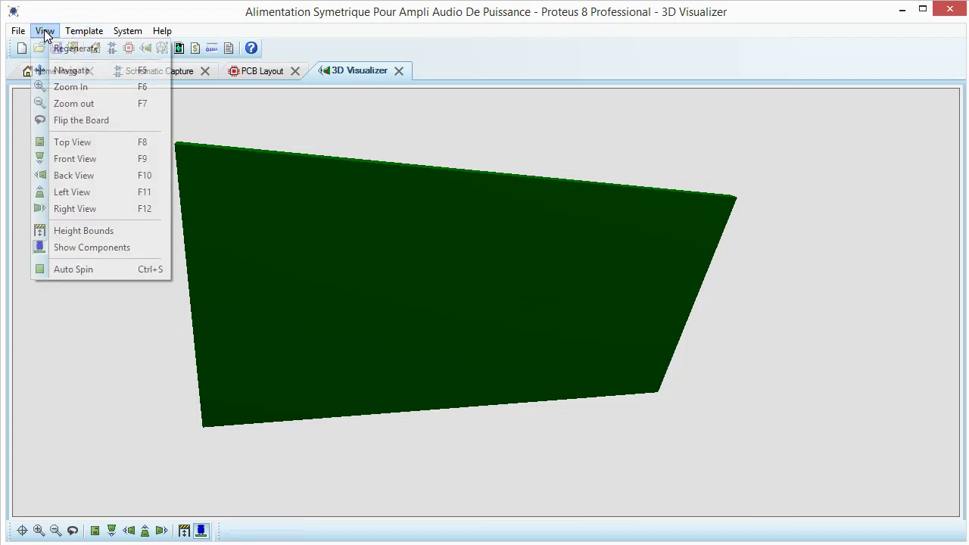
click(67, 269)
middle_click(434, 372)
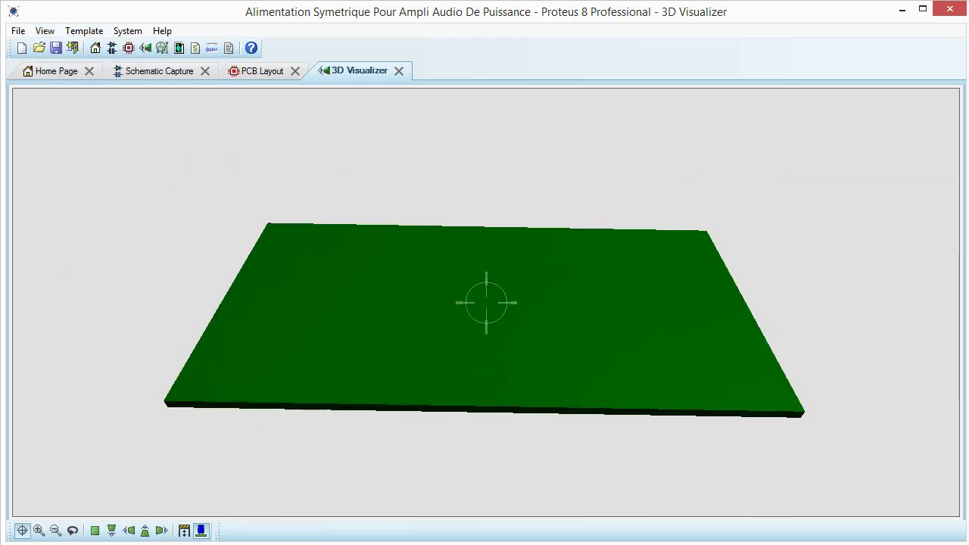
middle_click(486, 303)
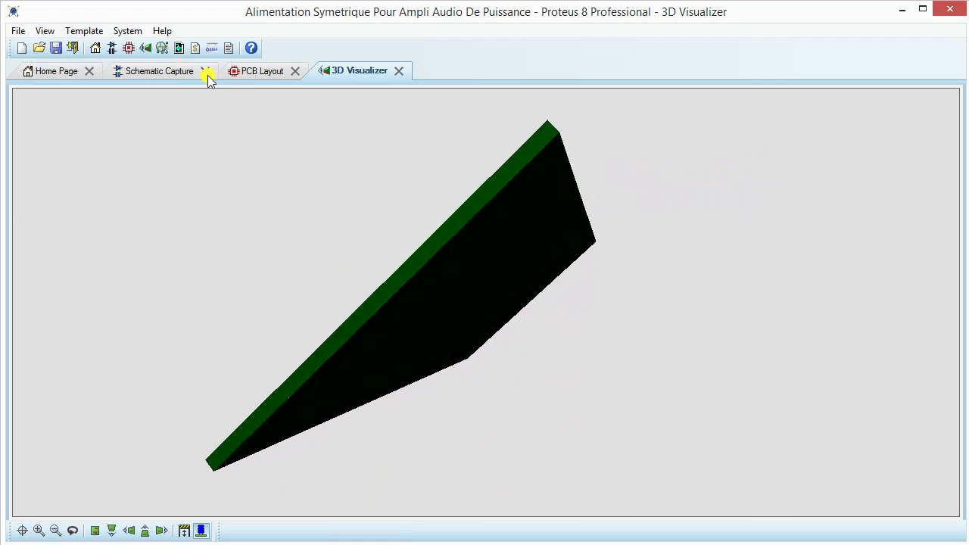
click(266, 76)
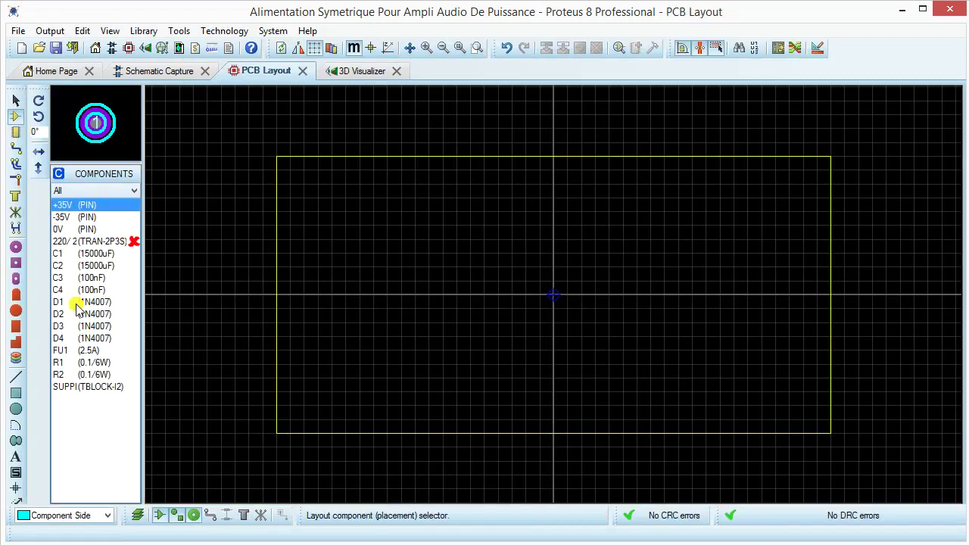
click(355, 73)
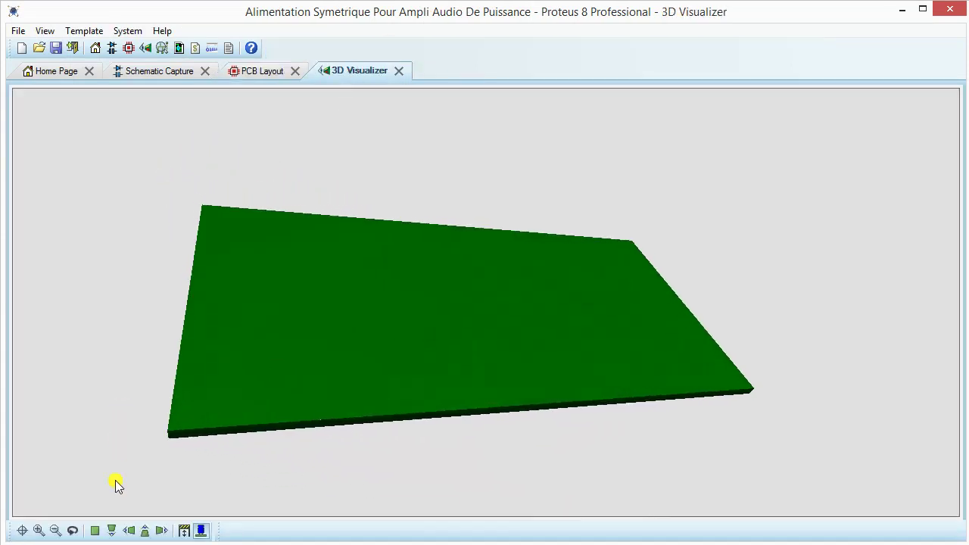
click(95, 530)
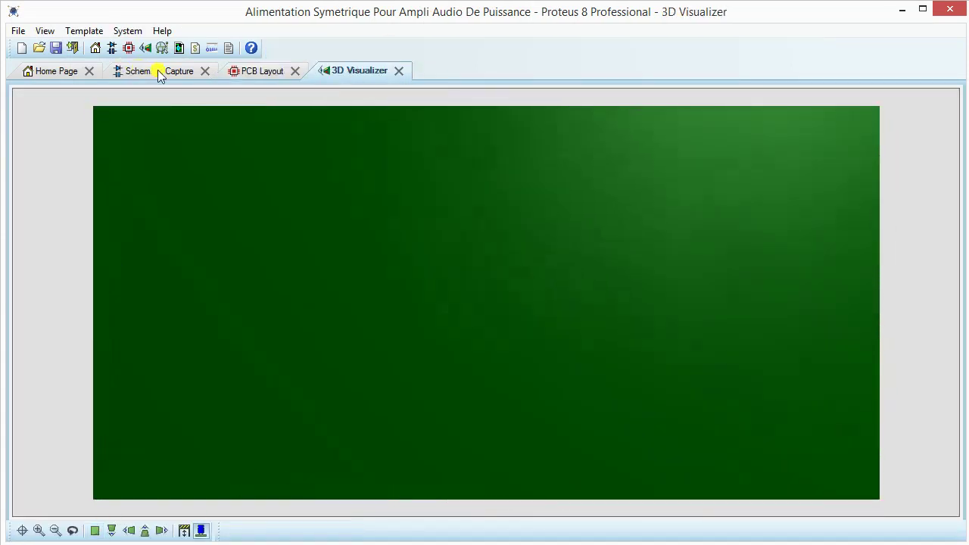
Check the PCB layout's component list against the supply, fuse and transformer section of the schematic.
click(242, 72)
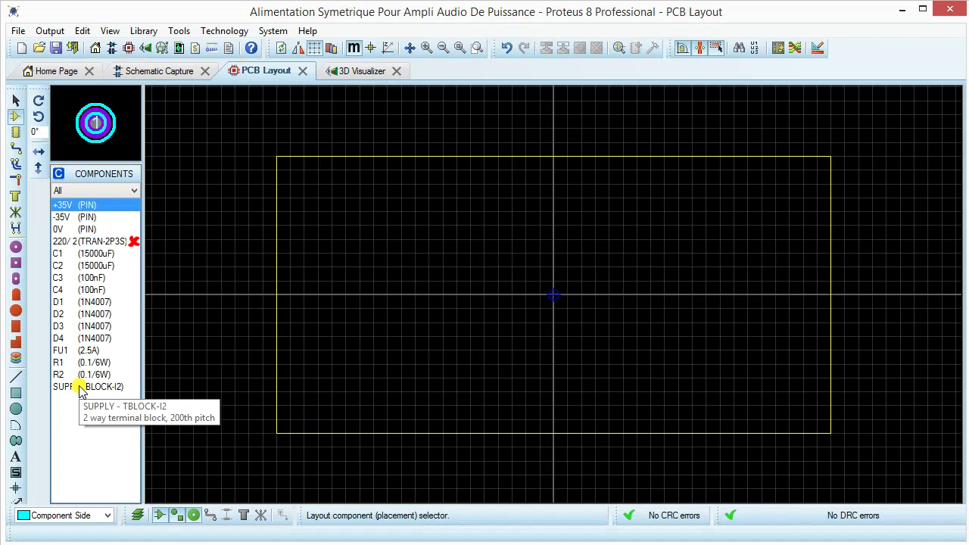
click(155, 76)
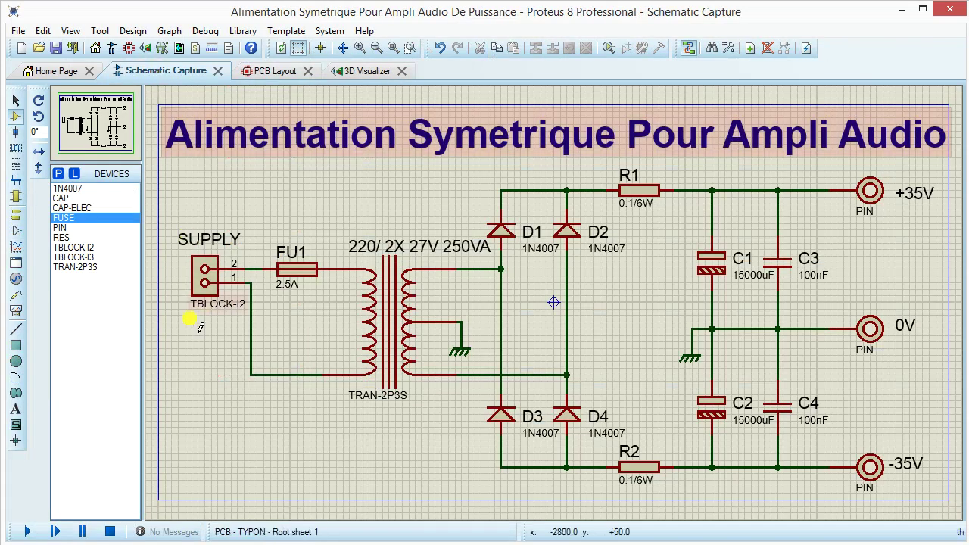
click(203, 271)
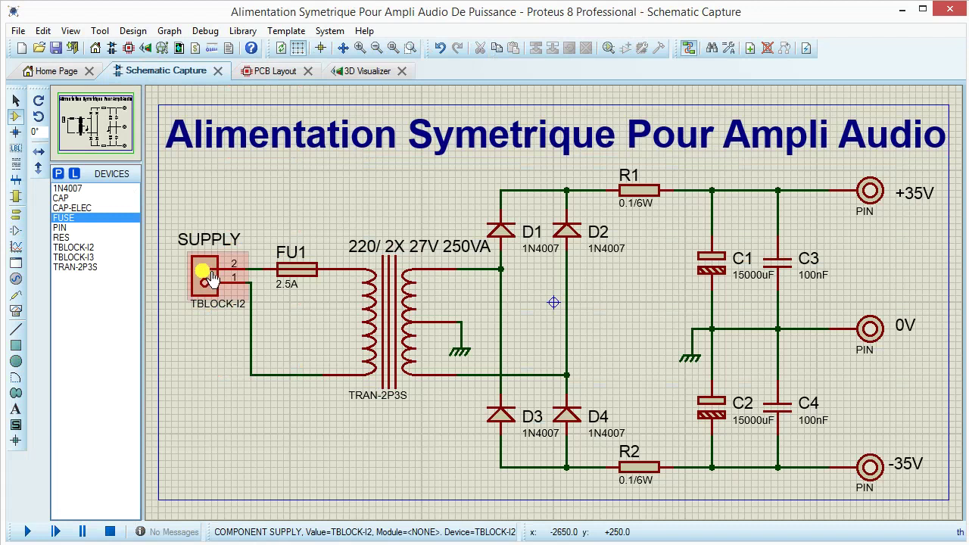
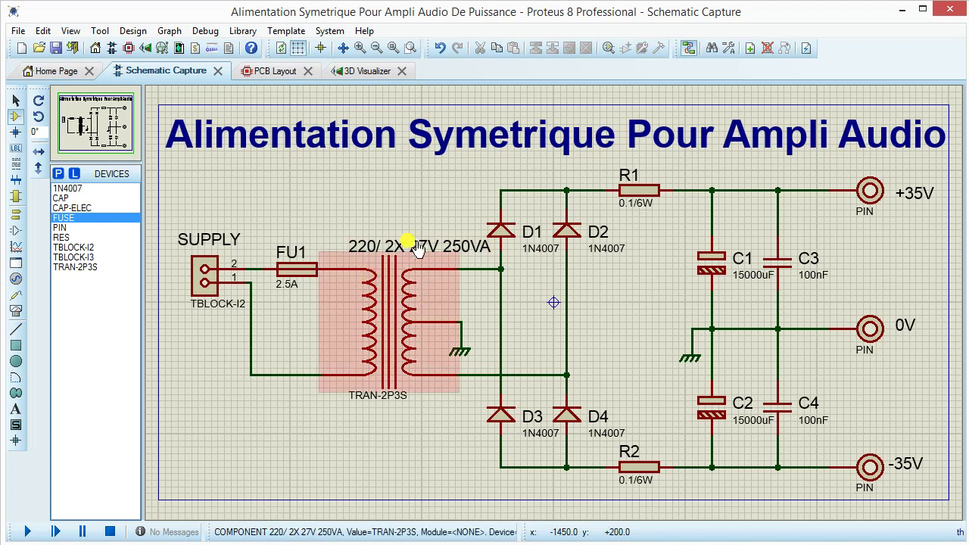
drag(468, 203, 213, 401)
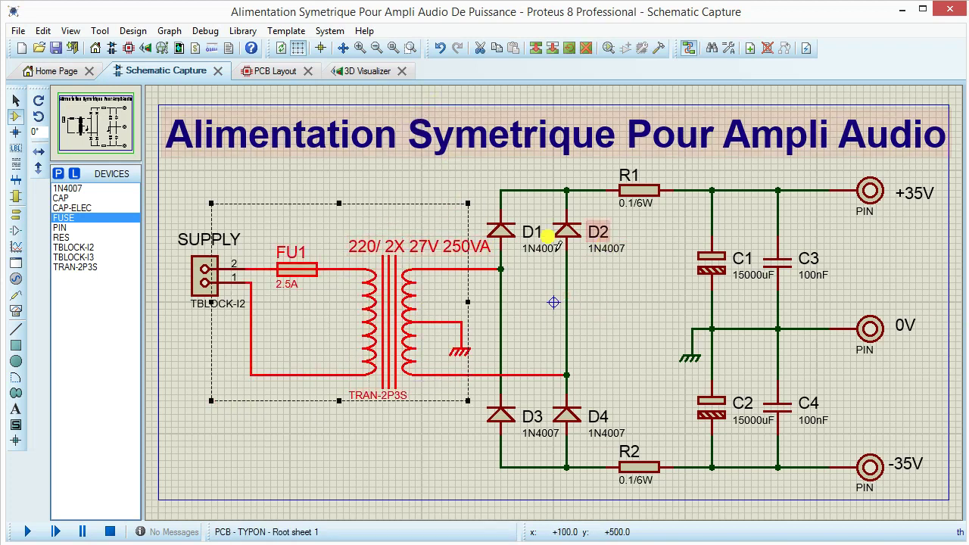
Place diodes D1 to D4 in the left half of the PCB at 270° rotation, with D1 and D2 side by side above D3 and D4.
click(274, 71)
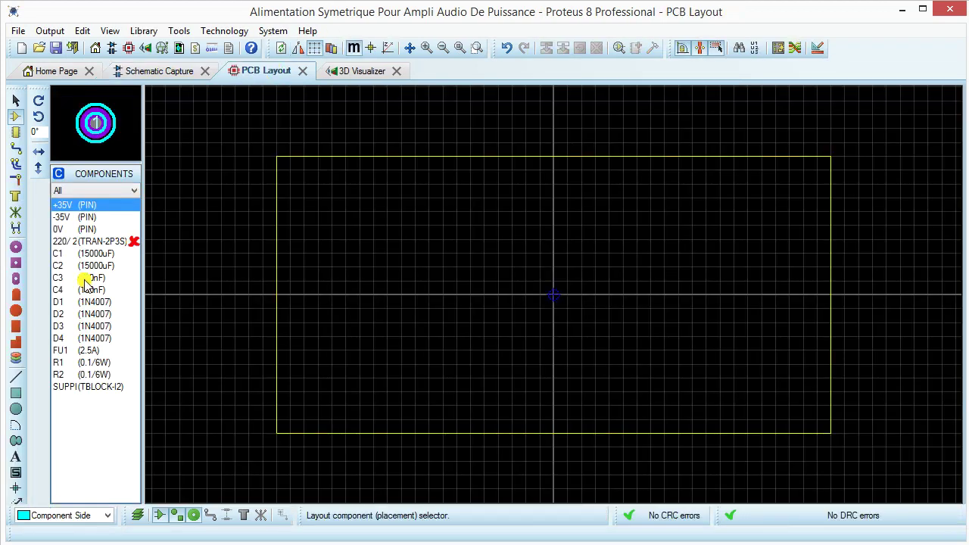
click(67, 303)
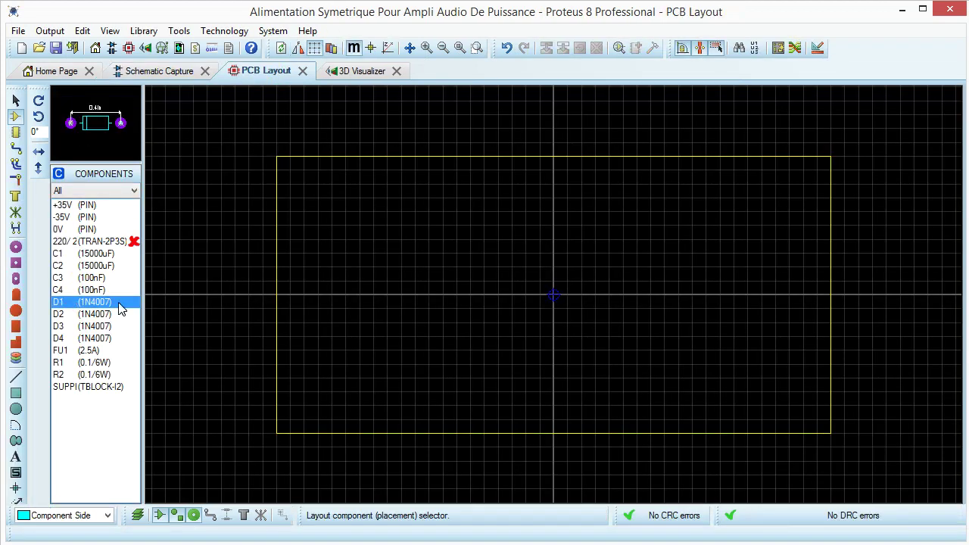
click(415, 240)
key(KP_Add)
key(KP_Add)
key(KP_Add)
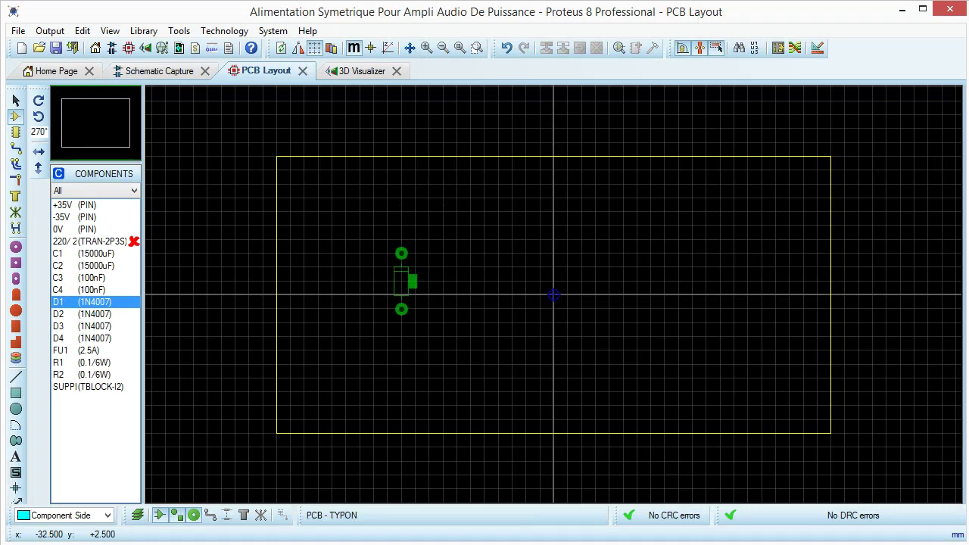
click(382, 252)
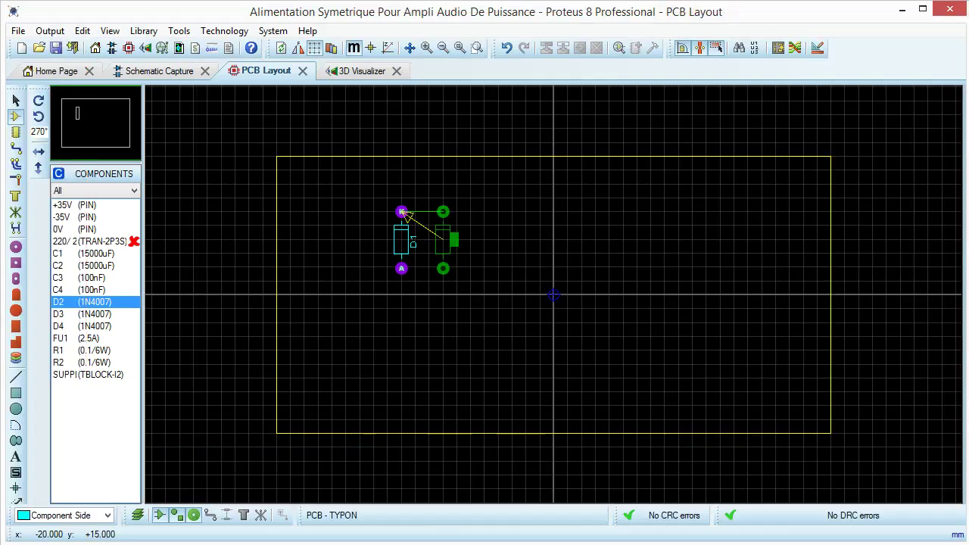
click(444, 227)
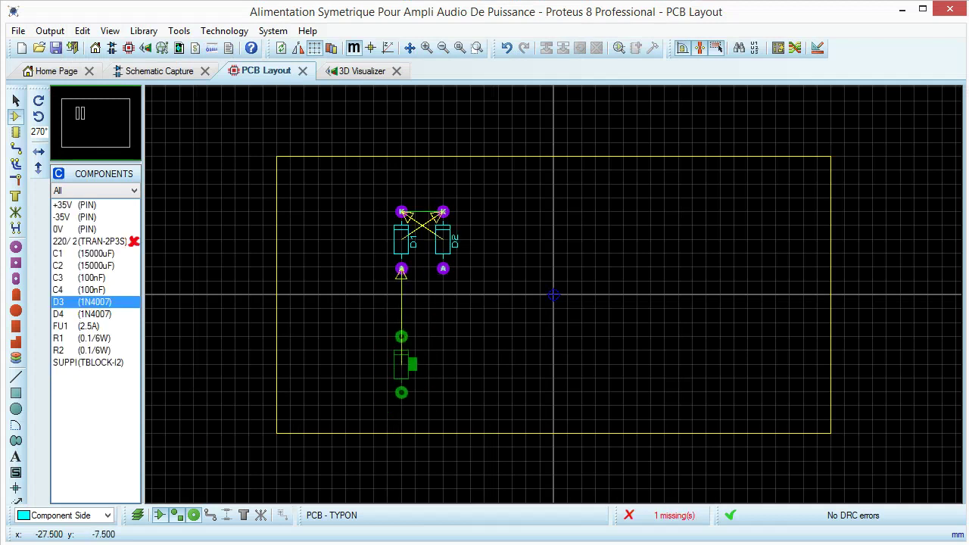
click(409, 336)
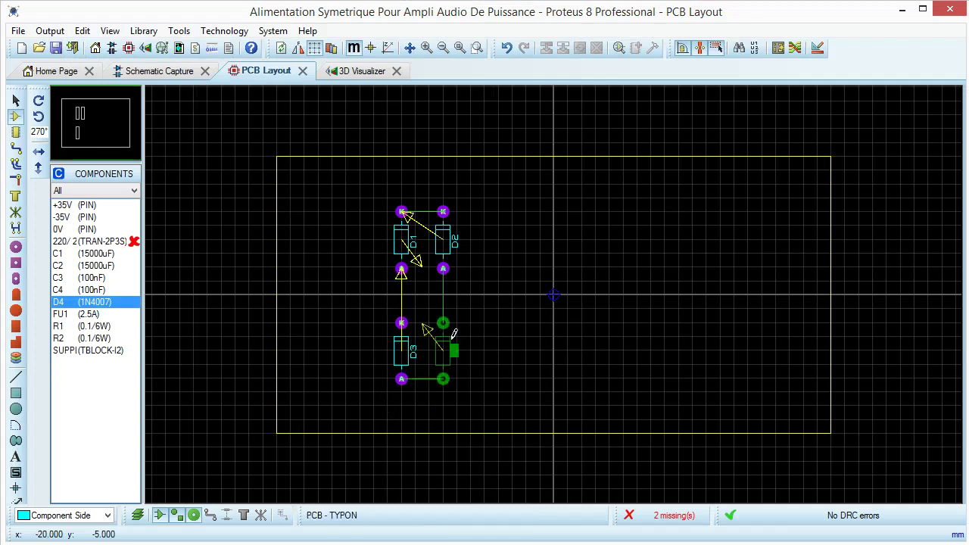
click(453, 334)
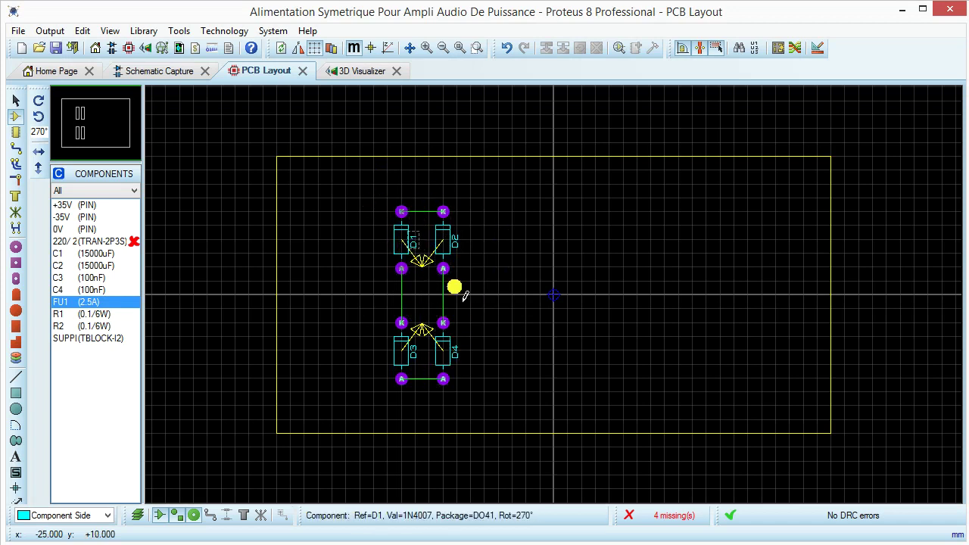
Examine the four placed diodes on the PCB and in the 3D view of the board.
scroll(444, 303, up, 1)
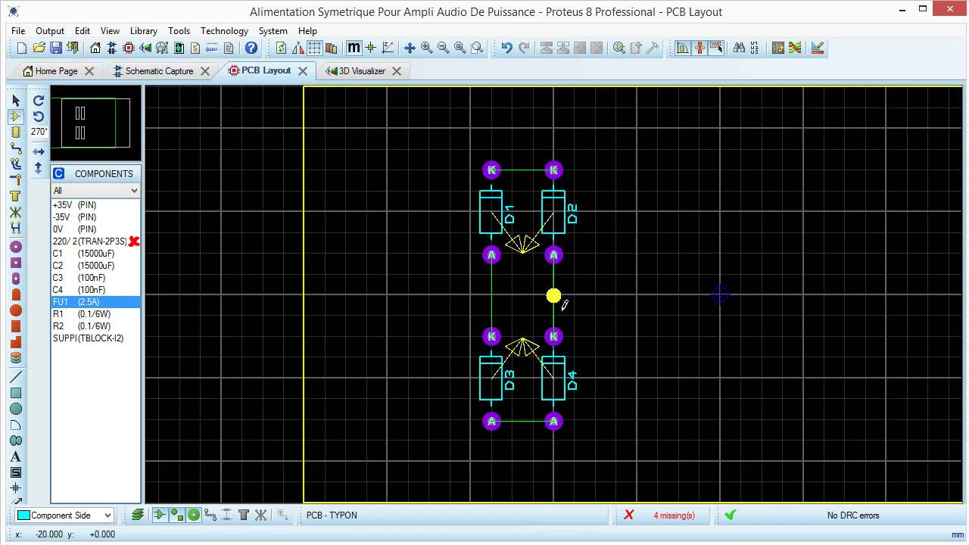
click(461, 48)
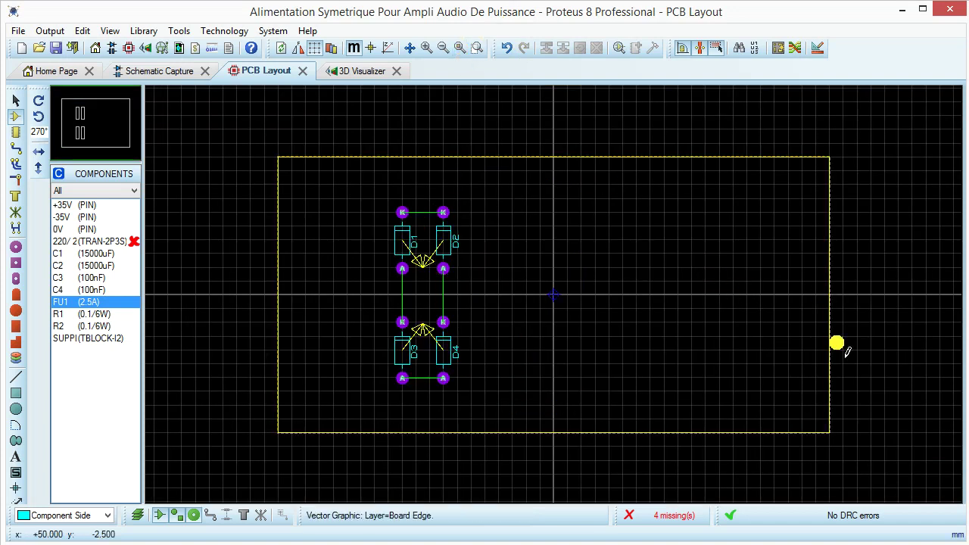
click(353, 72)
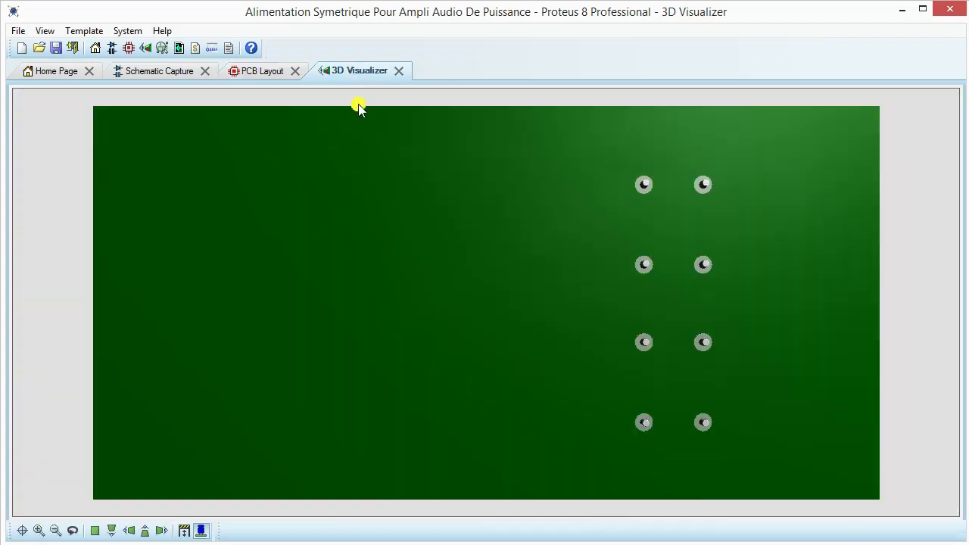
click(594, 342)
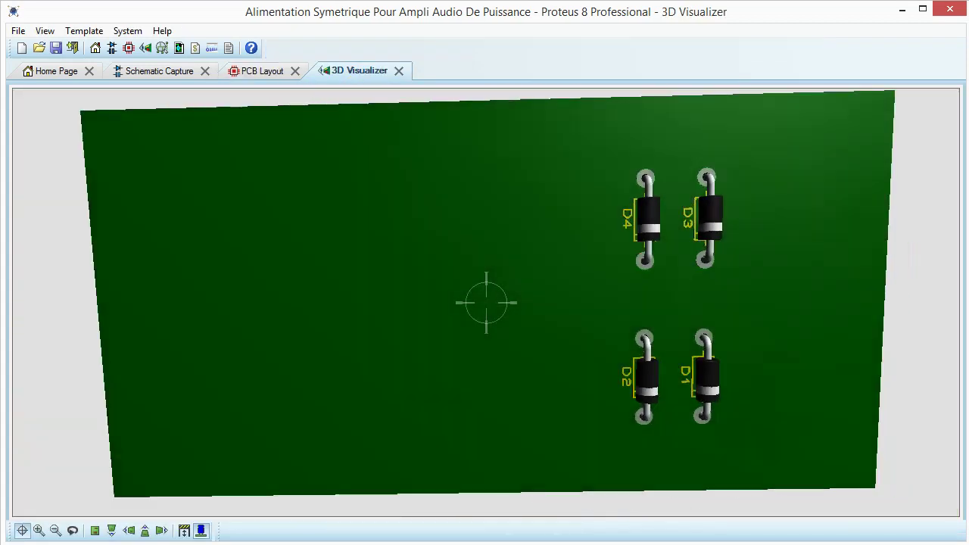
click(486, 303)
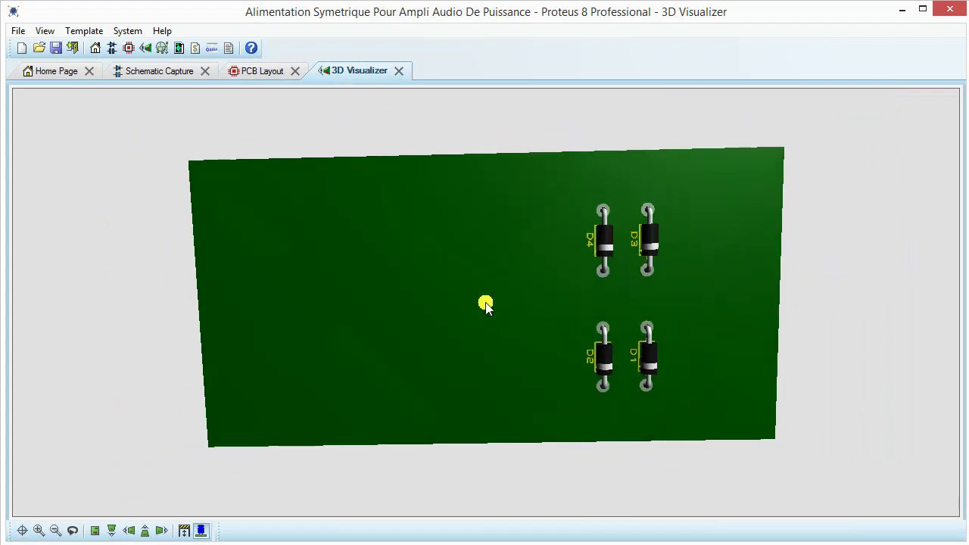
Place resistors R1 and R2 at 0° on the PCB, R1 level with D2's cathode and R2 level with D4's anode.
click(260, 71)
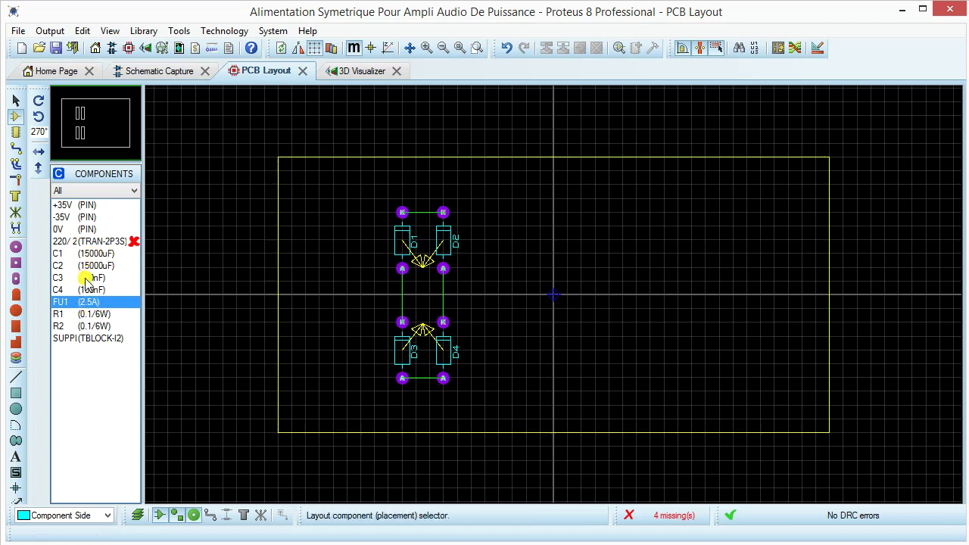
click(76, 314)
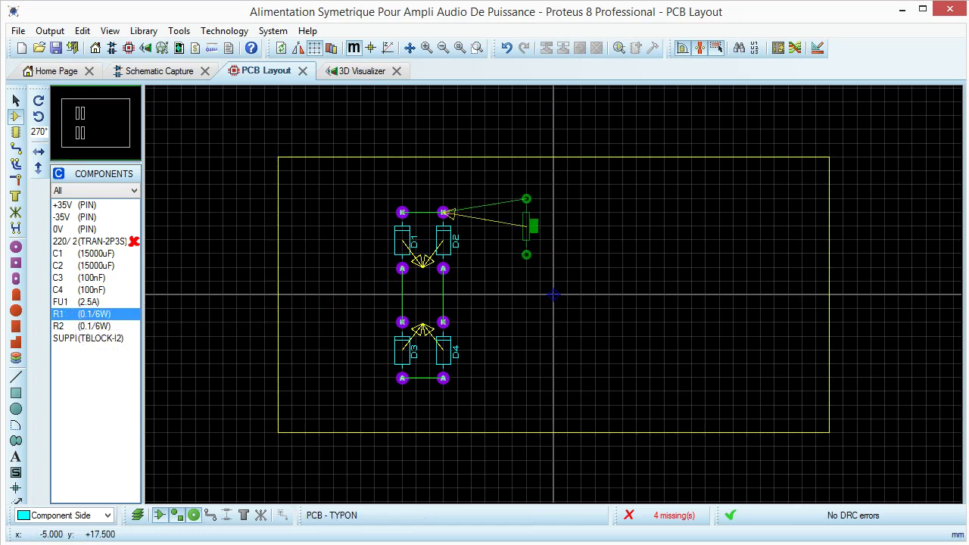
key(KP_Add)
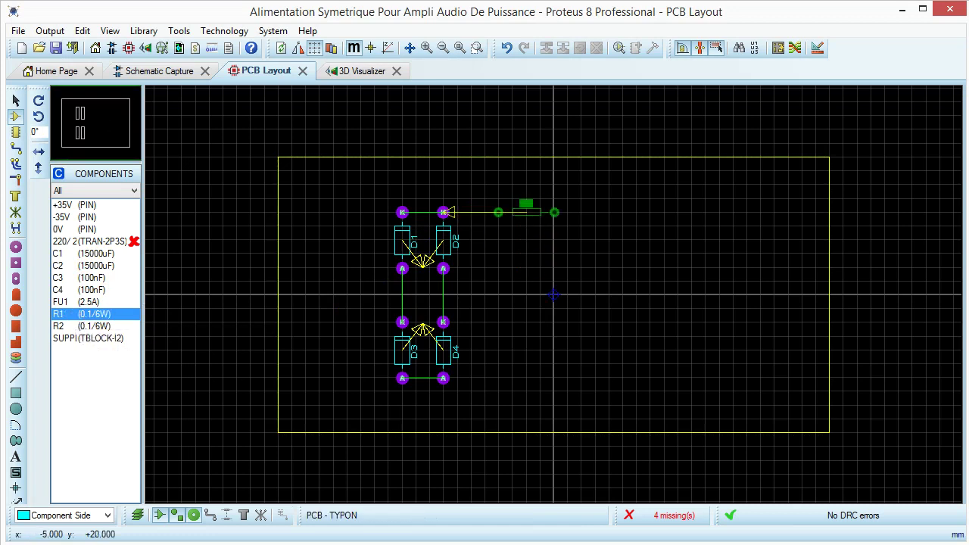
click(526, 212)
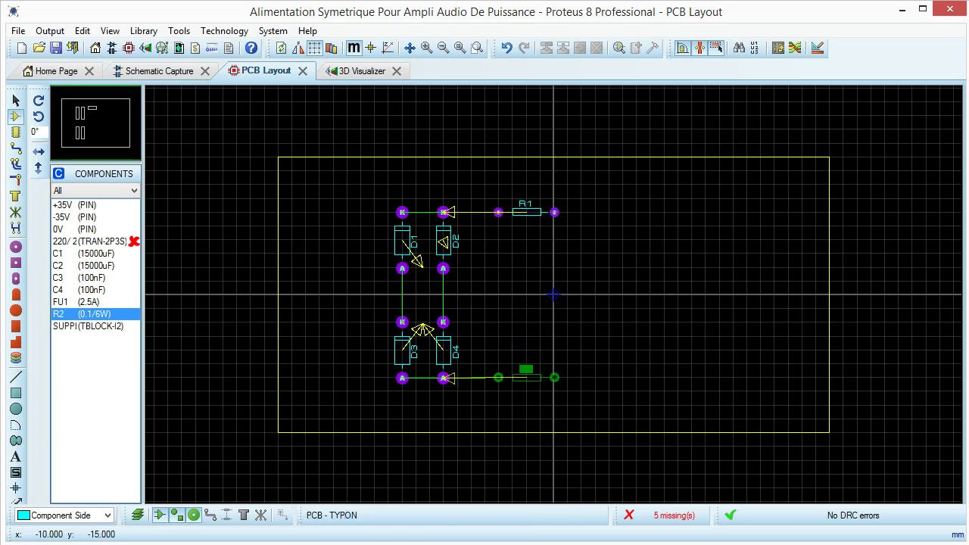
click(526, 374)
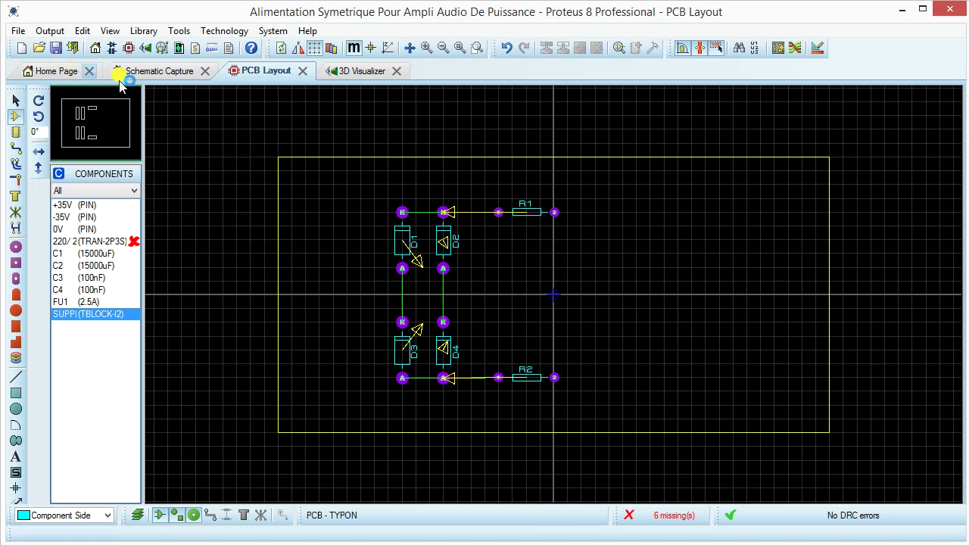
Remove the RES40, 0402_RES, 0603_RES, 0805_RES and 1206_RES packagings from resistor R1's device in the schematic.
click(165, 73)
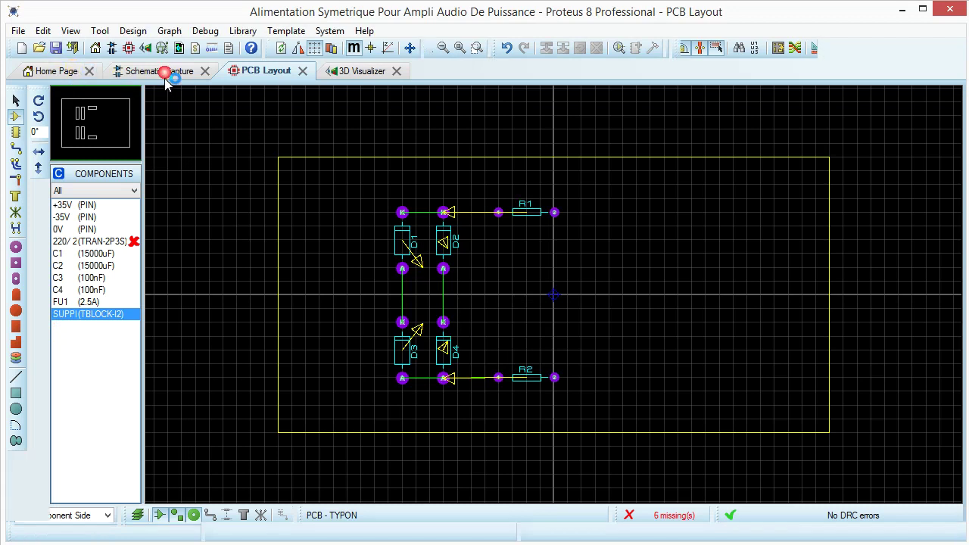
click(627, 222)
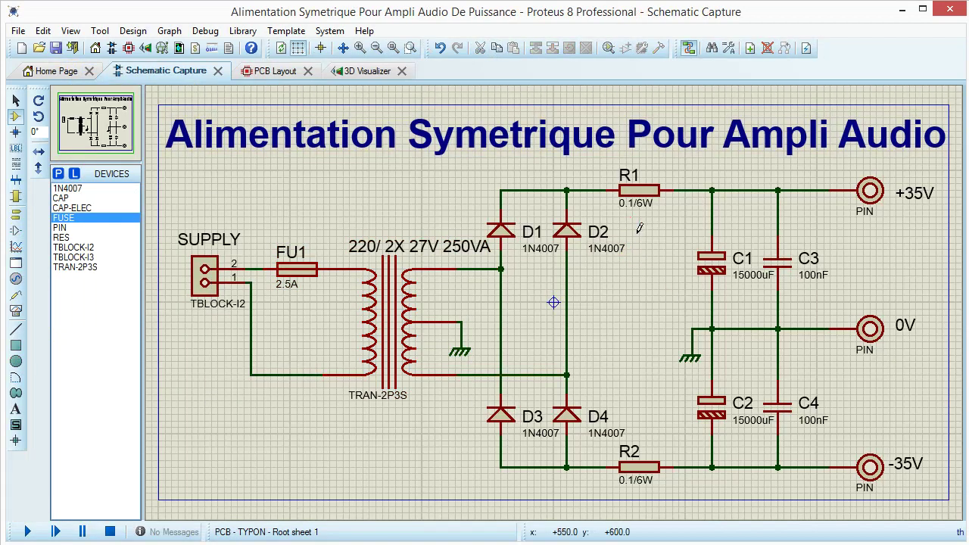
click(649, 195)
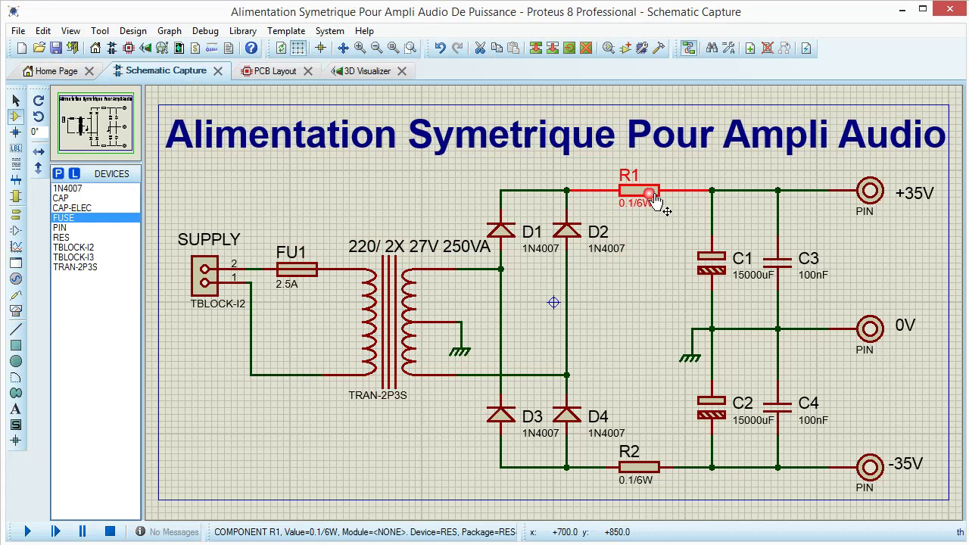
click(642, 47)
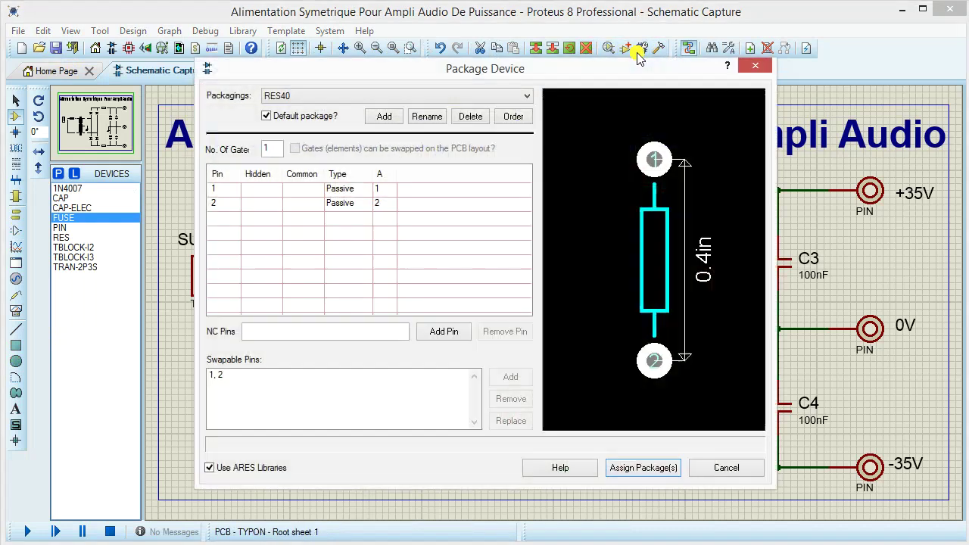
click(468, 120)
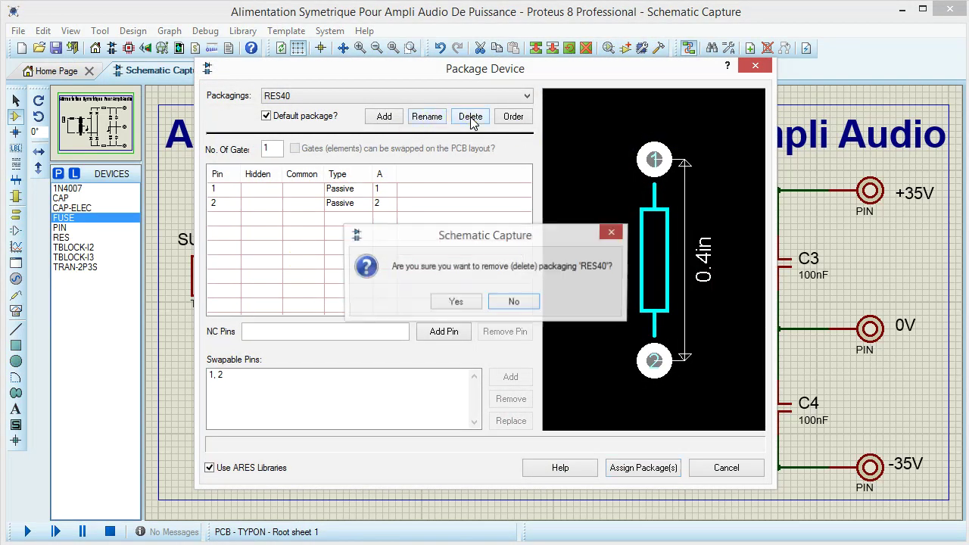
click(457, 302)
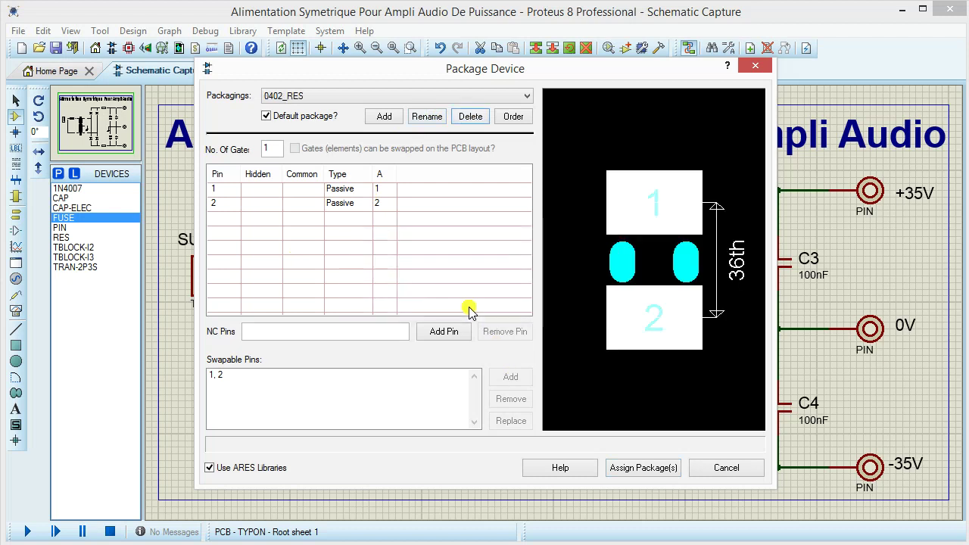
click(463, 124)
click(452, 297)
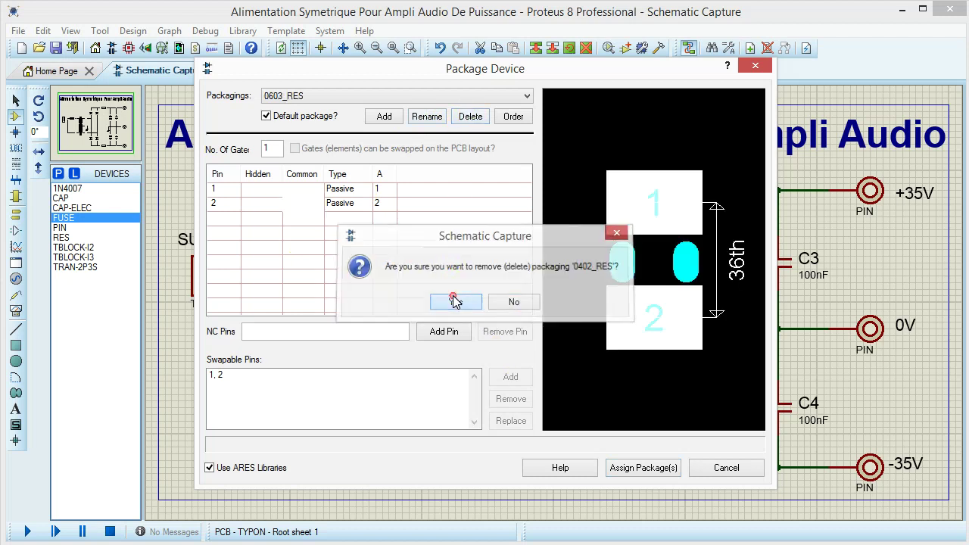
click(470, 119)
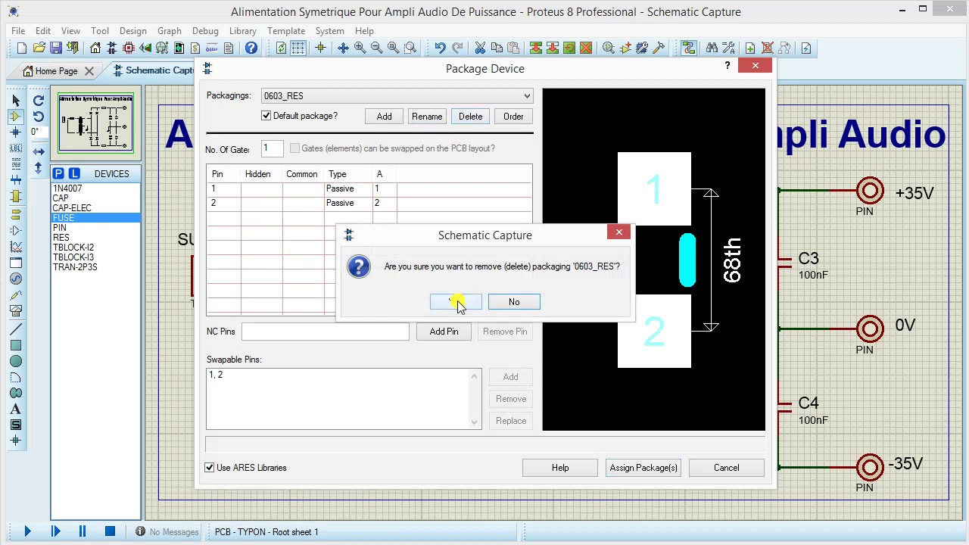
click(457, 302)
click(470, 117)
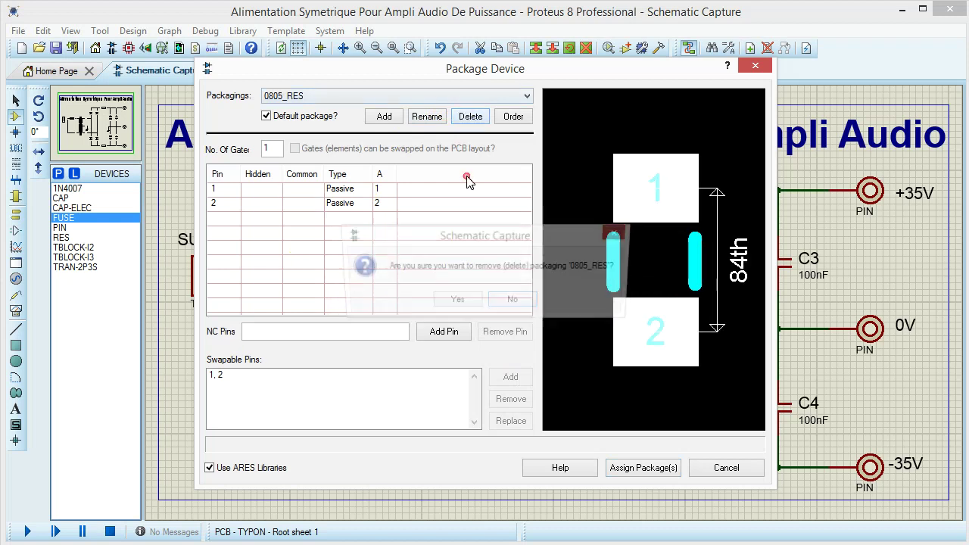
click(461, 301)
click(465, 121)
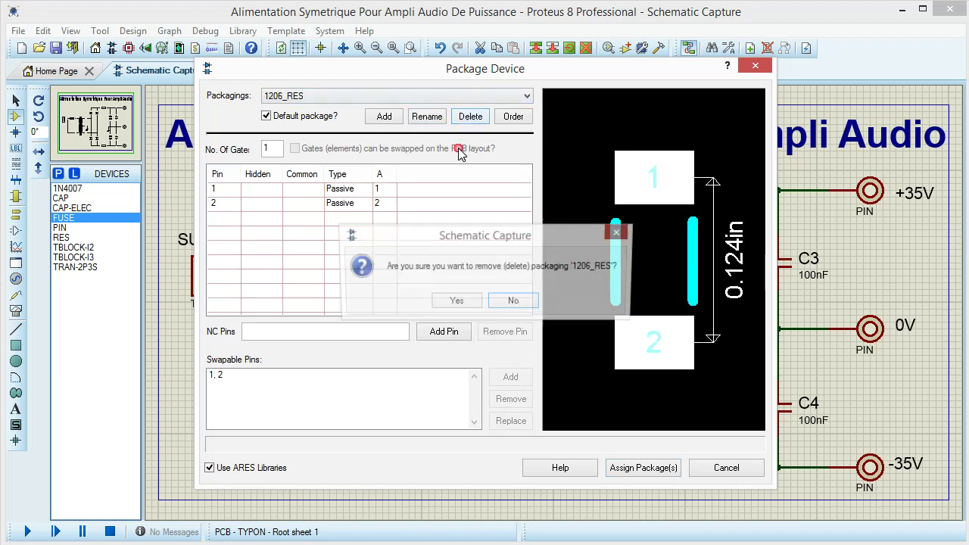
click(454, 301)
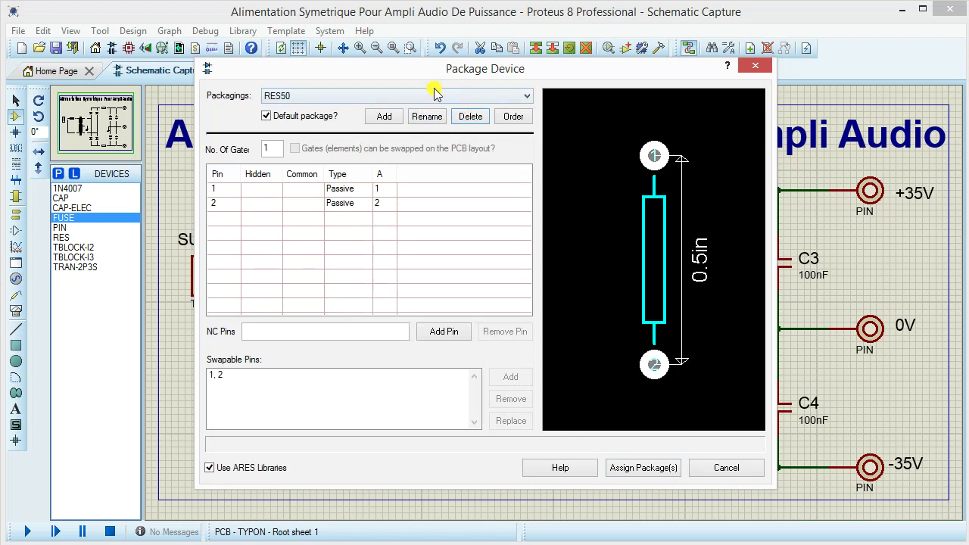
Preview the RES90 and RES60 packagings, save the resistor's remaining packagings to the DEVICE library and update the devices in the design.
click(525, 99)
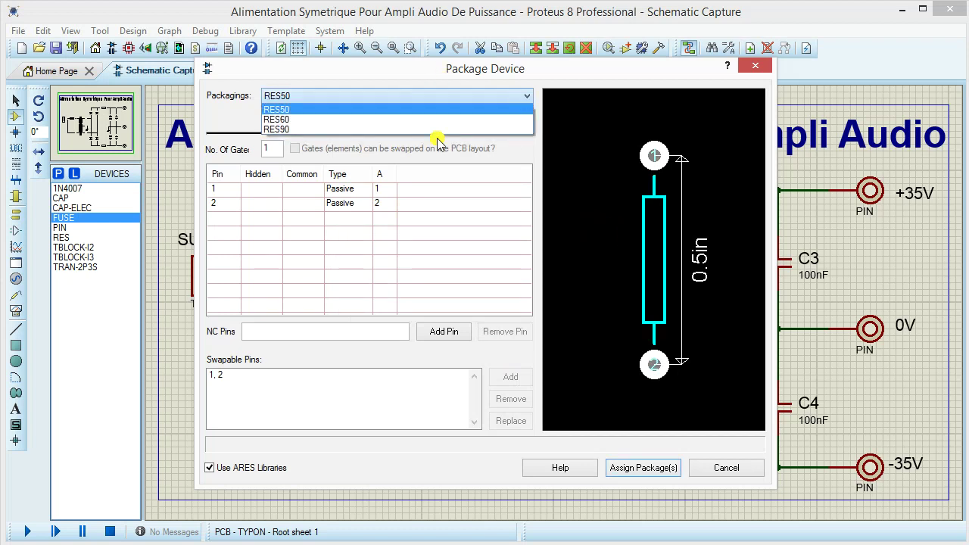
click(278, 130)
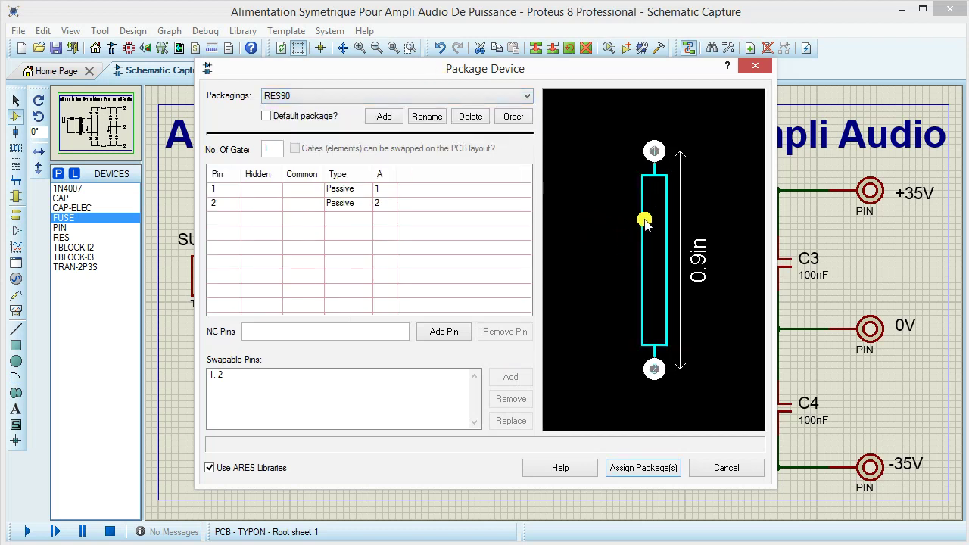
click(529, 100)
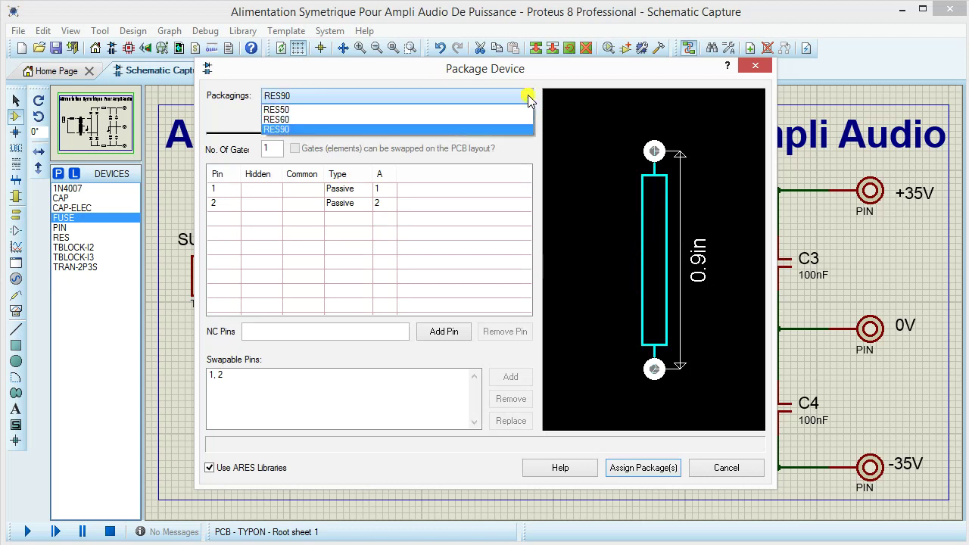
click(363, 120)
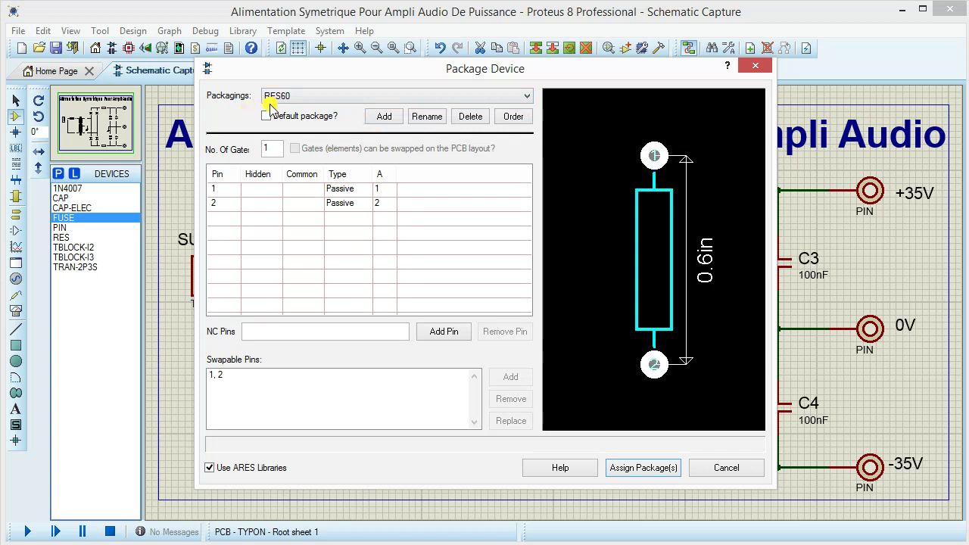
click(650, 473)
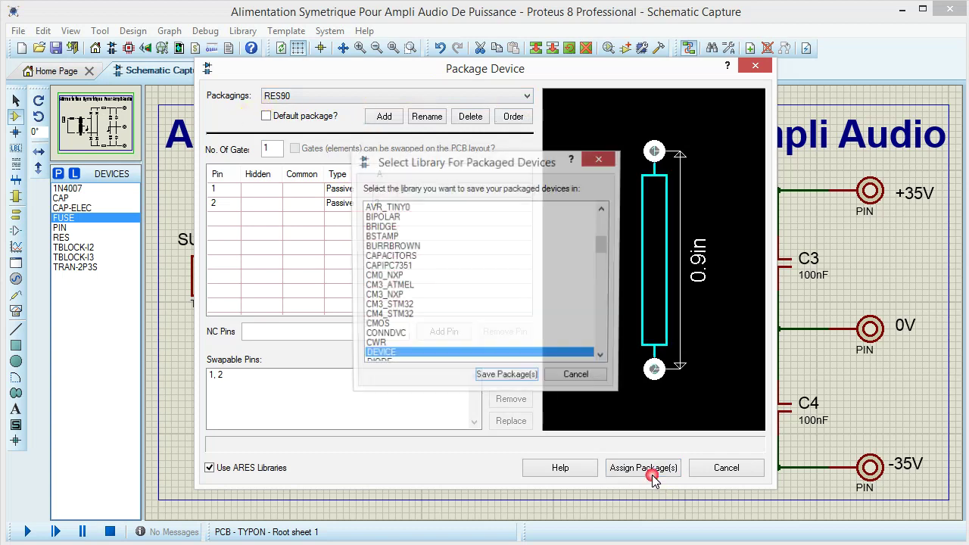
click(496, 380)
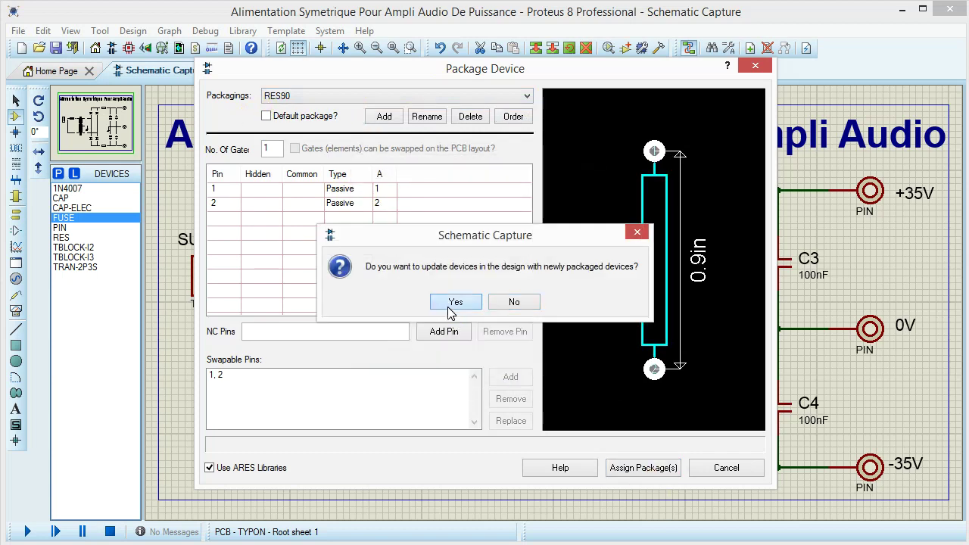
click(453, 303)
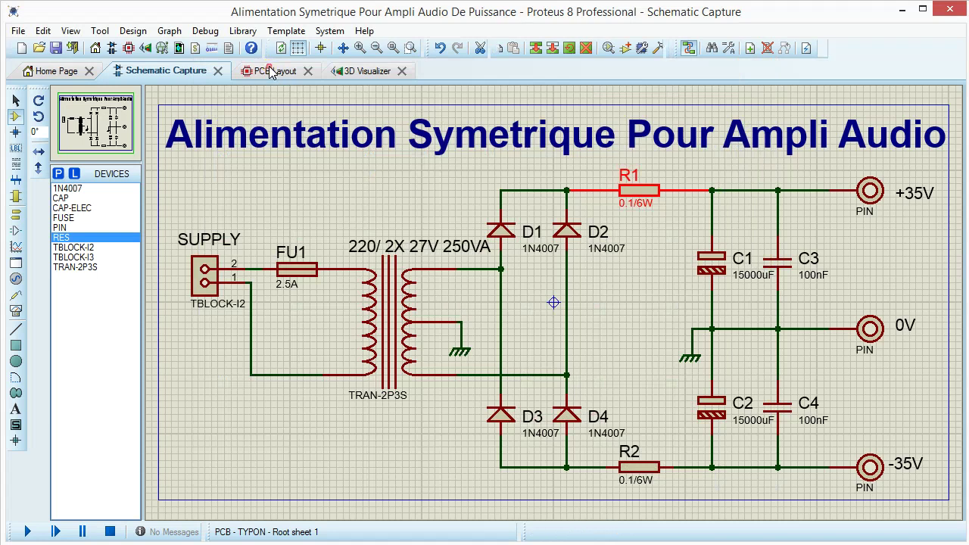
Move resistors R1 and R2 together about 2.5 mm to the left on the PCB.
click(271, 70)
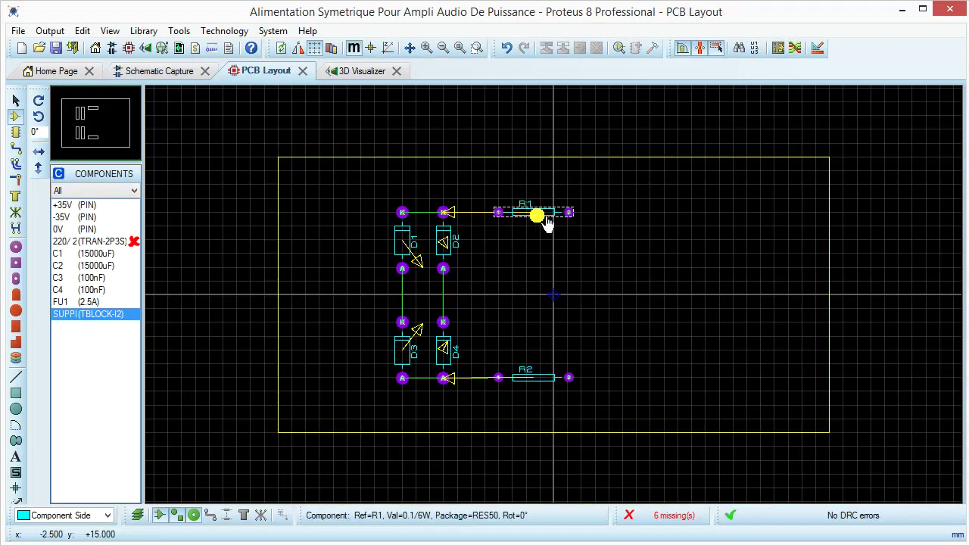
drag(471, 185, 651, 459)
drag(552, 377, 538, 379)
click(735, 324)
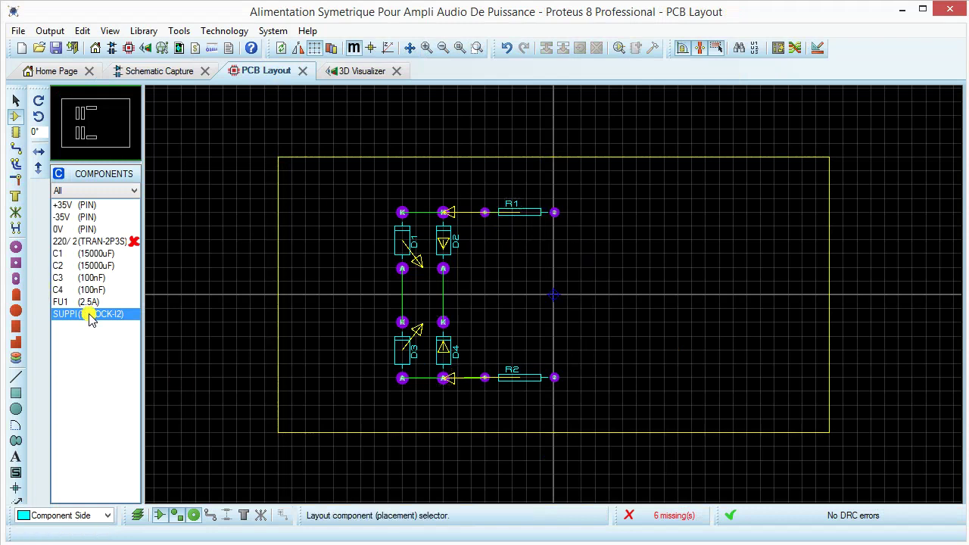
Place capacitors C1 and C2 at 270° right of the resistors, C1 above C2 at X 10 mm, both between the levels of R1 and R2.
click(79, 254)
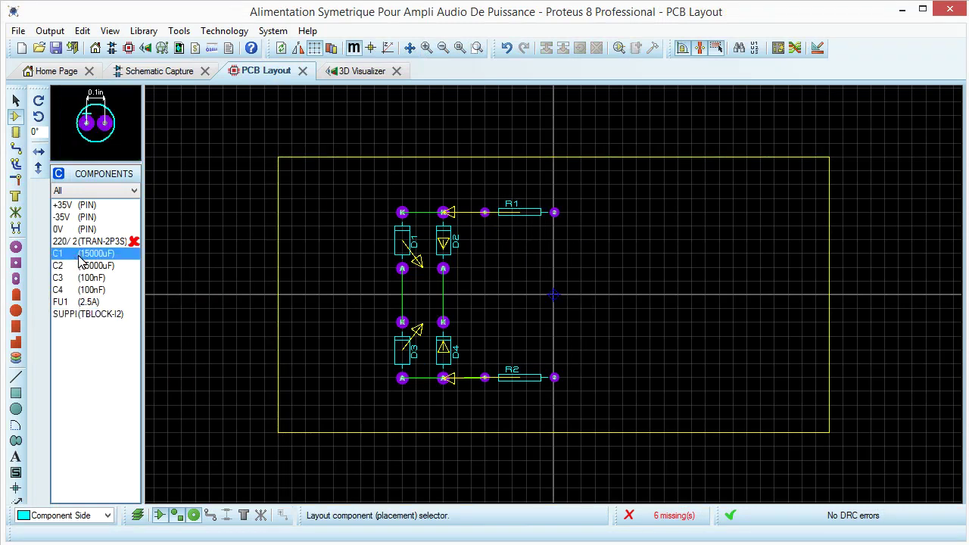
click(610, 242)
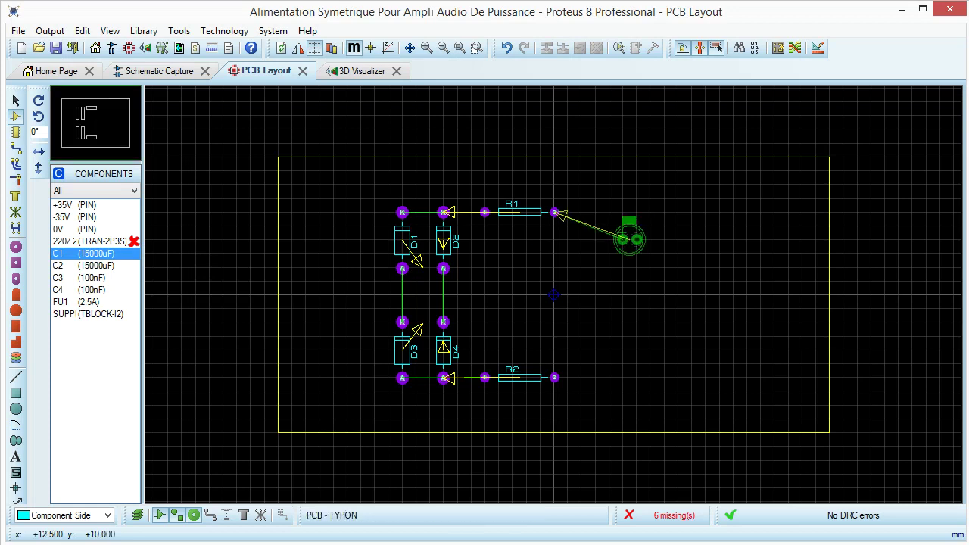
key(KP_Add)
key(KP_Add)
key(KP_Add)
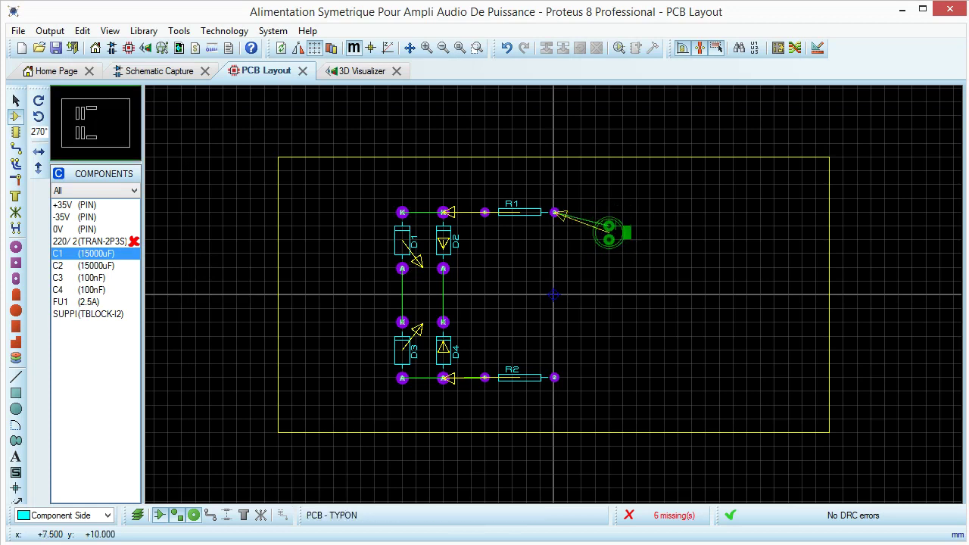
click(609, 219)
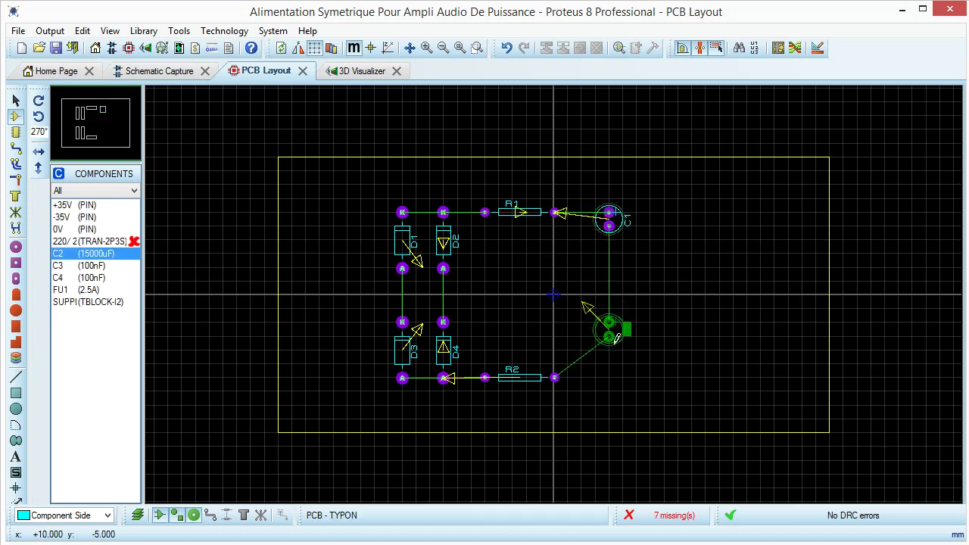
click(615, 340)
mouse_move(625, 237)
mouse_down()
mouse_move(618, 225)
mouse_move(614, 251)
mouse_up()
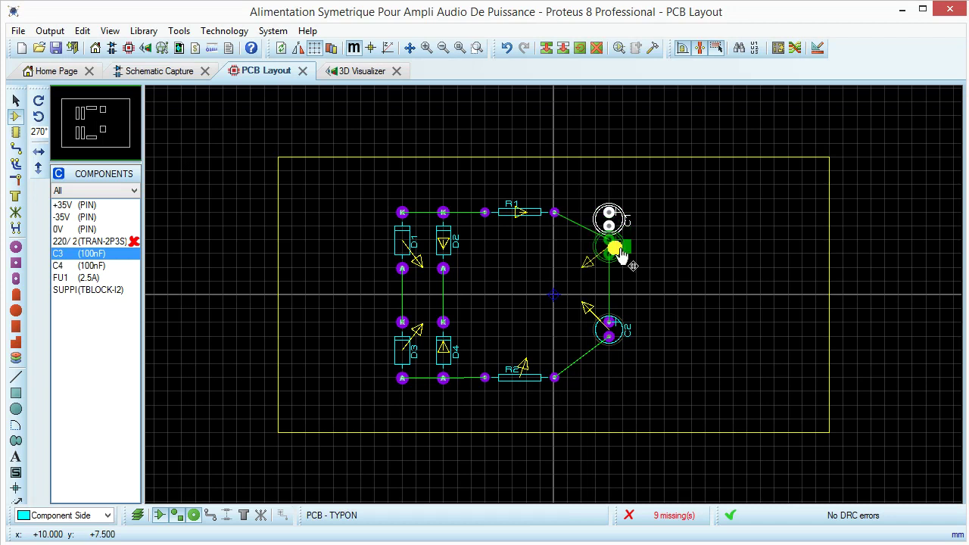
Place capacitors C3 and C4 at 270° to the right of C1 and C2 at X 22.5 mm, each level with its neighbour.
click(66, 261)
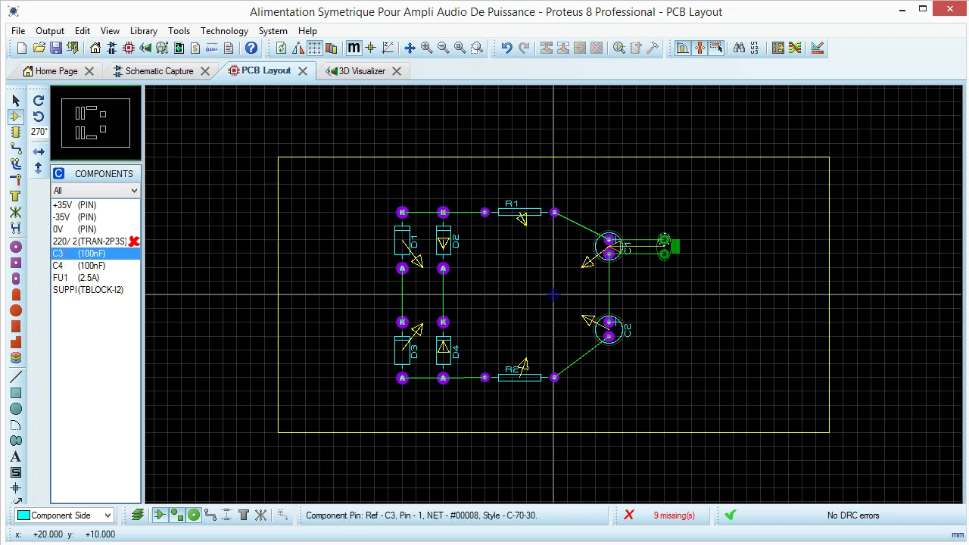
click(676, 240)
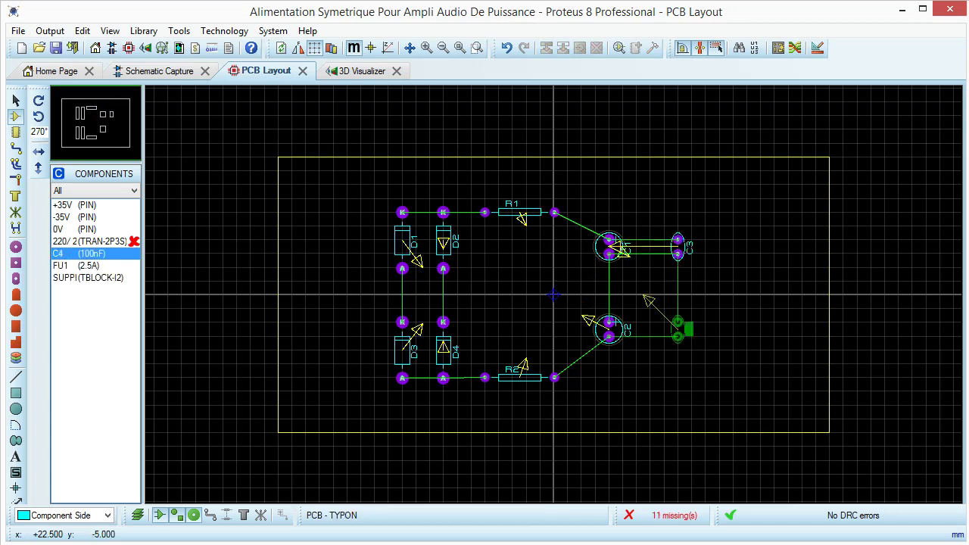
click(678, 329)
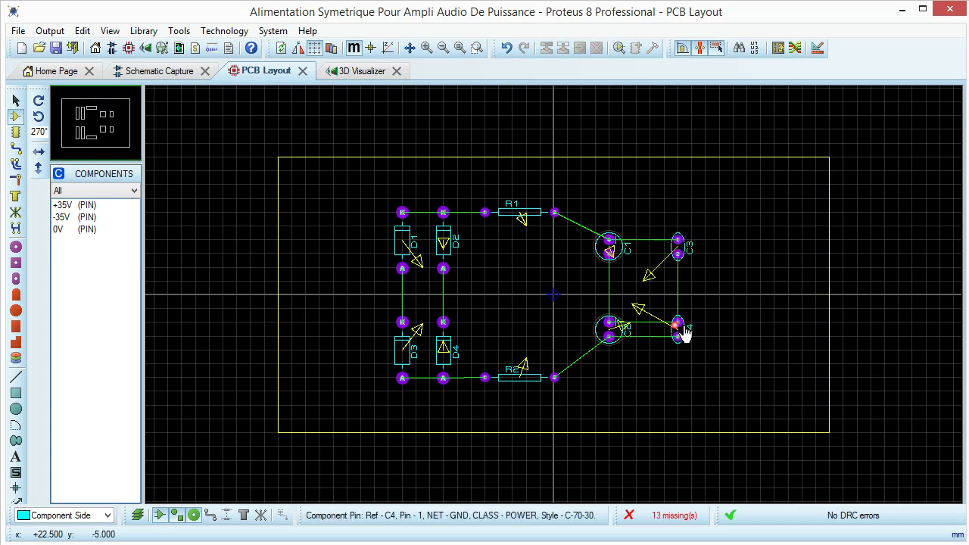
Select the CAP20 packaging for capacitor C3 in the schematic, save the device's packagings to the library and update the devices in the design.
click(163, 71)
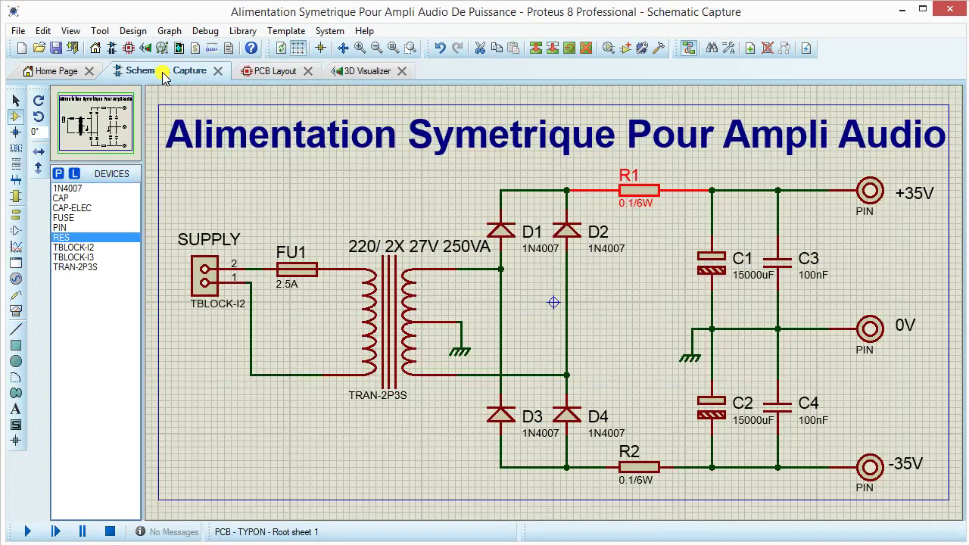
click(803, 259)
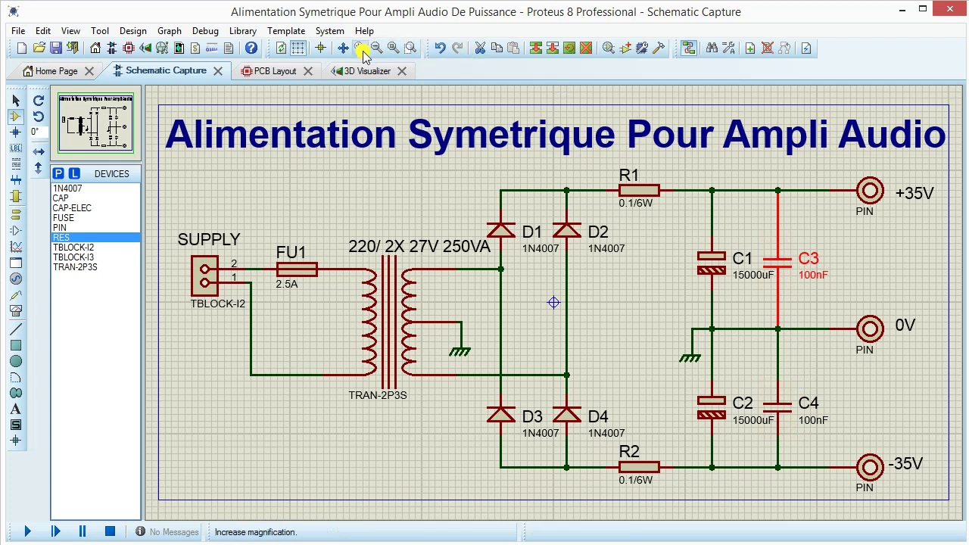
click(641, 49)
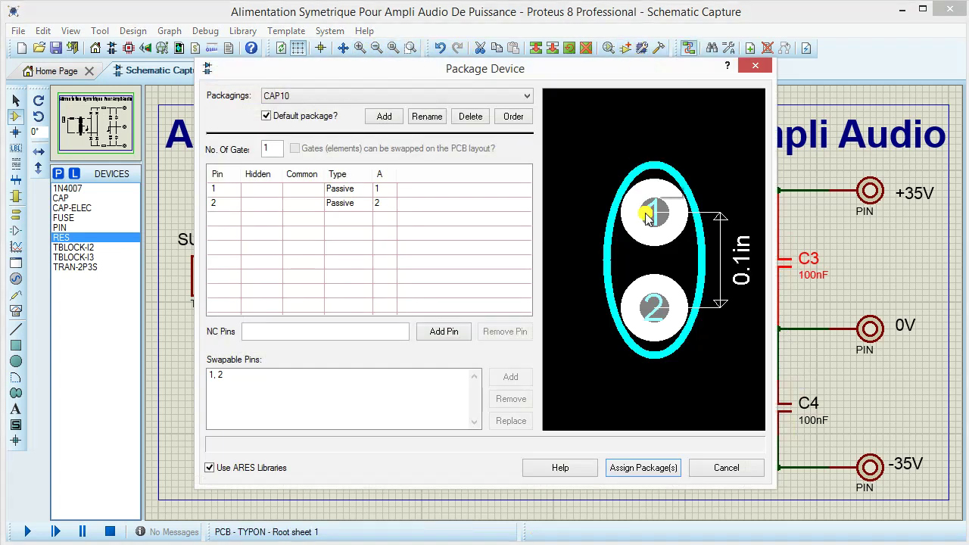
click(521, 98)
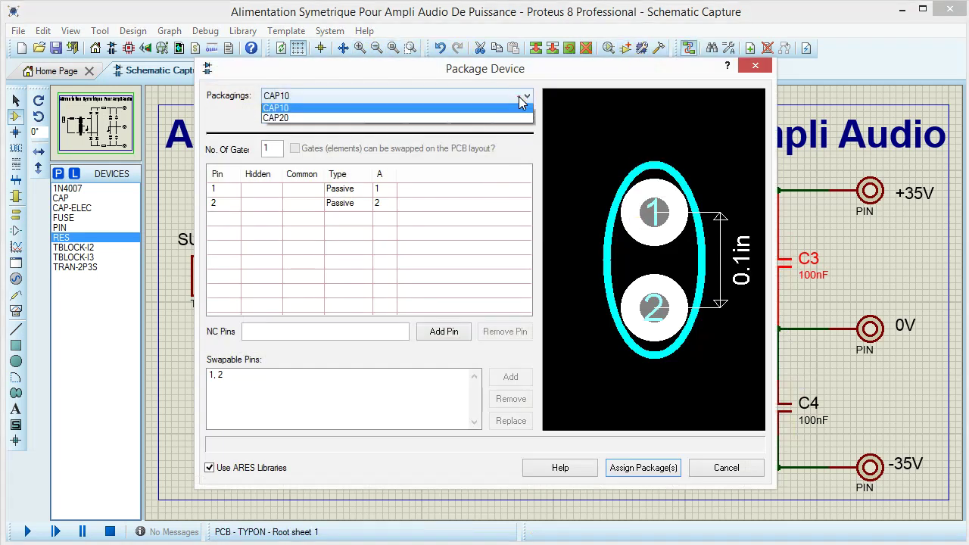
click(294, 120)
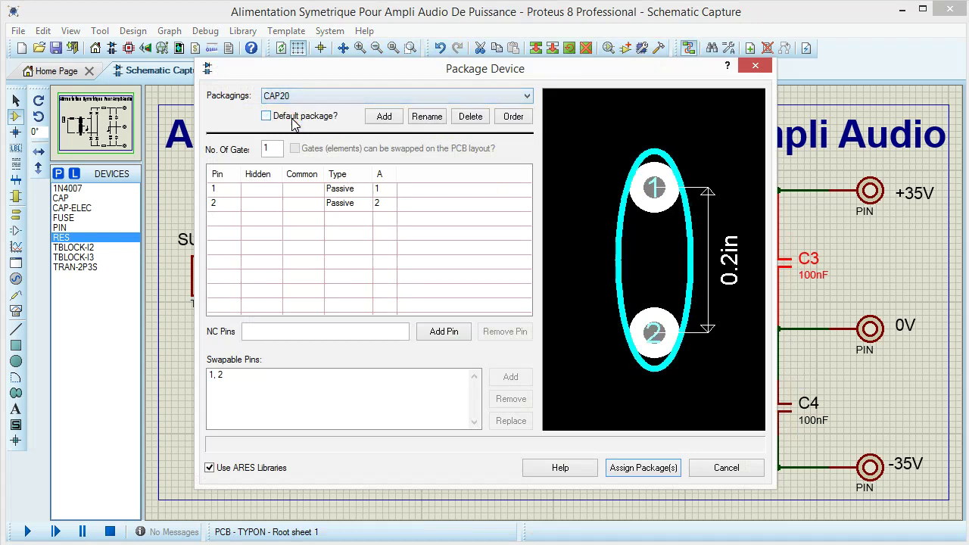
click(666, 475)
click(509, 379)
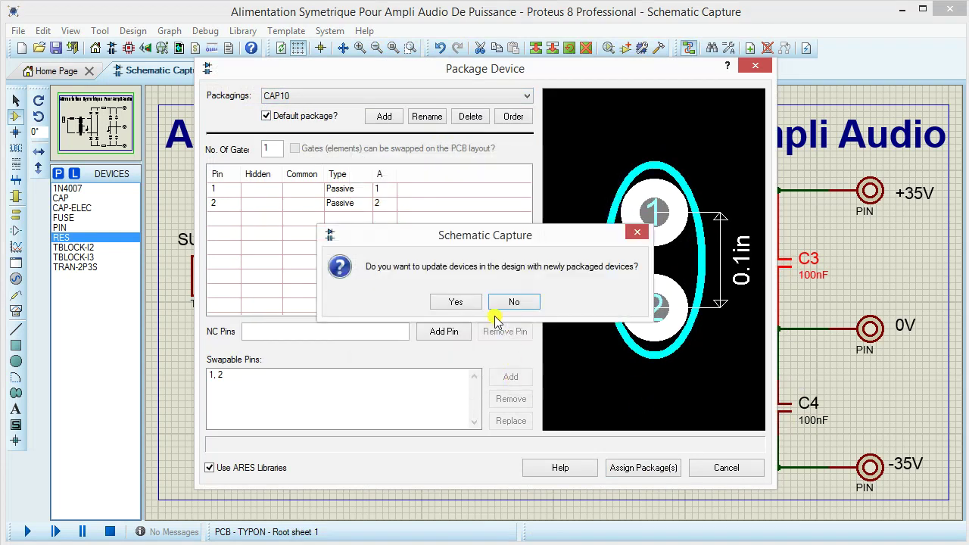
click(460, 303)
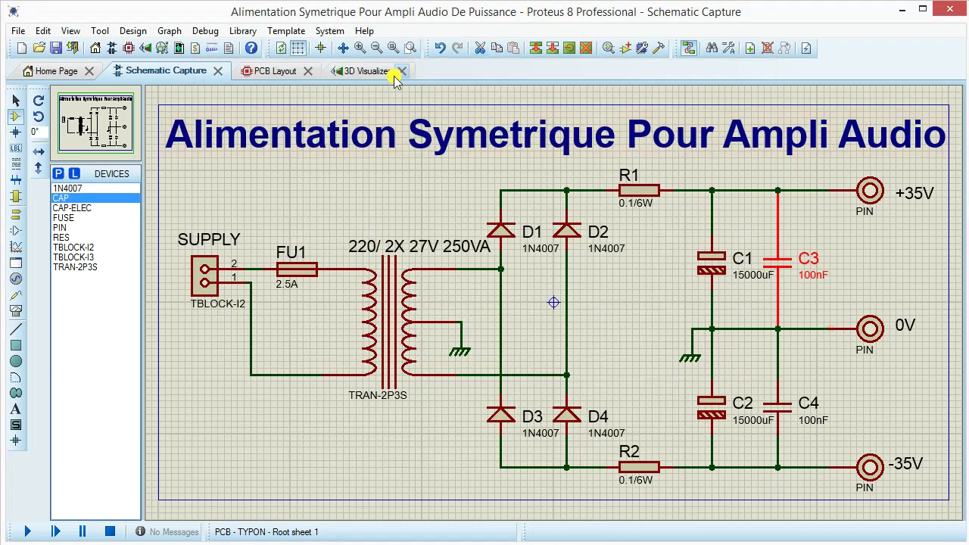
Delete the CAP10 packaging from capacitor C3's device, leaving CAP20, save the packaging to the DEVICE library and update the devices in the design.
click(258, 76)
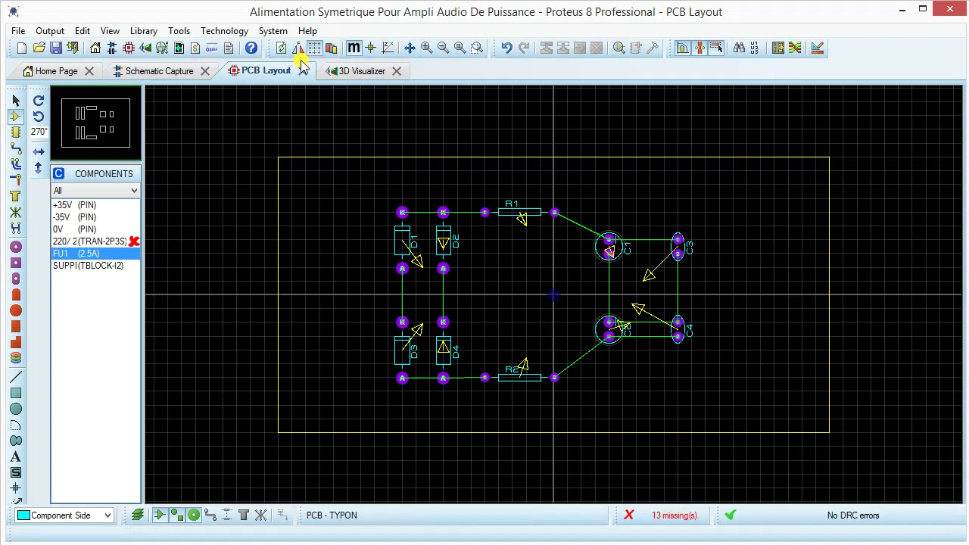
click(171, 71)
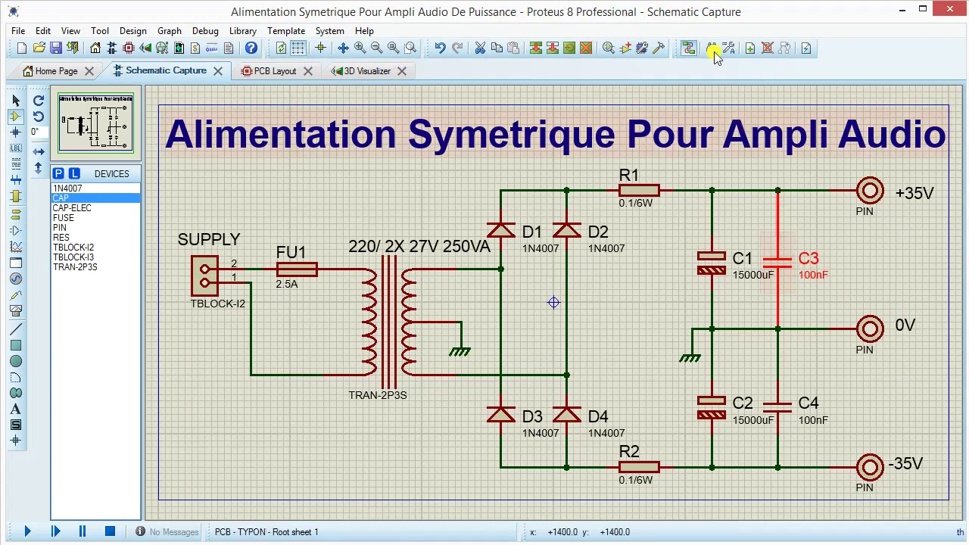
click(642, 47)
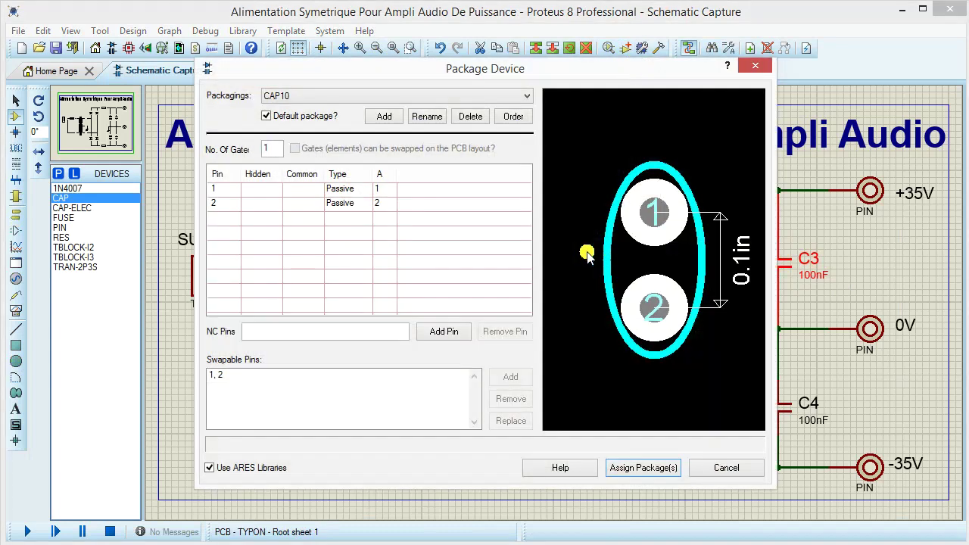
click(470, 116)
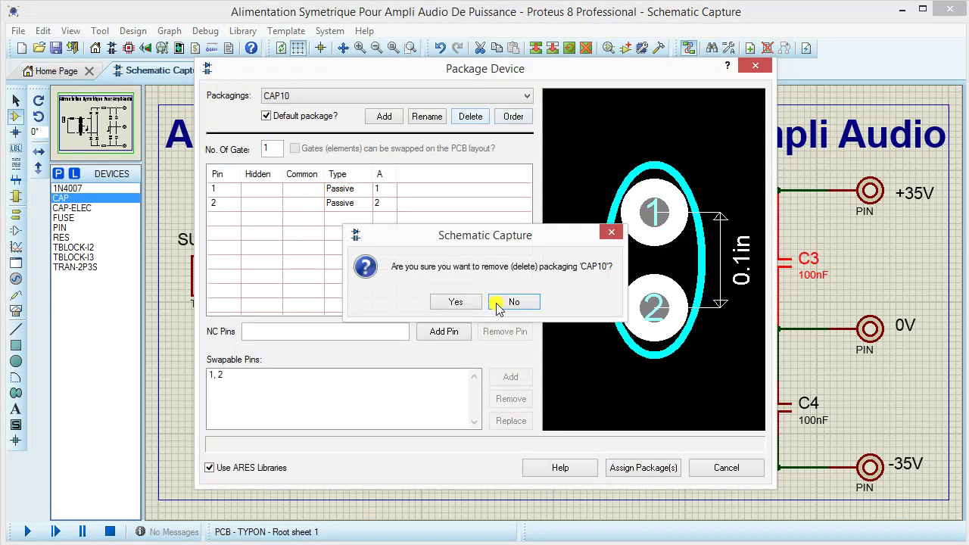
click(458, 303)
click(407, 98)
click(478, 257)
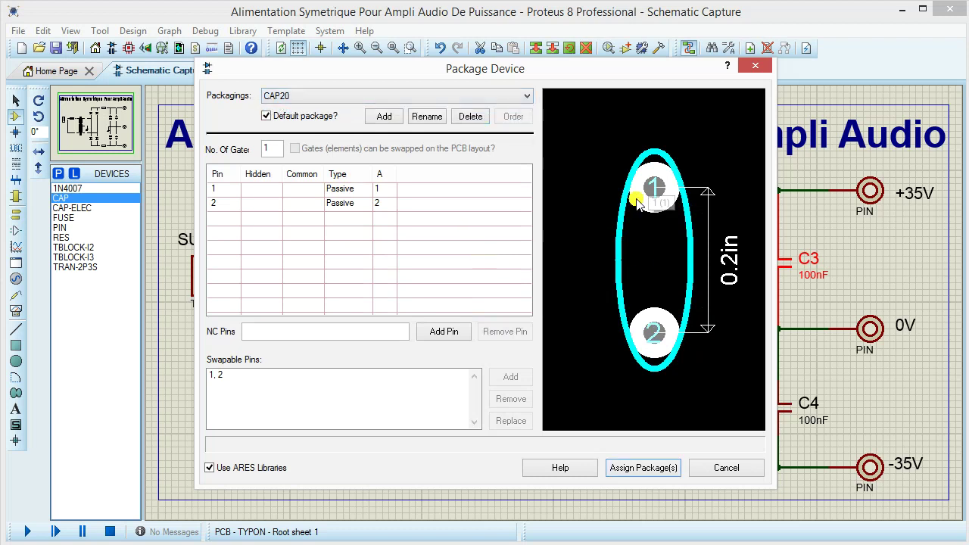
click(631, 465)
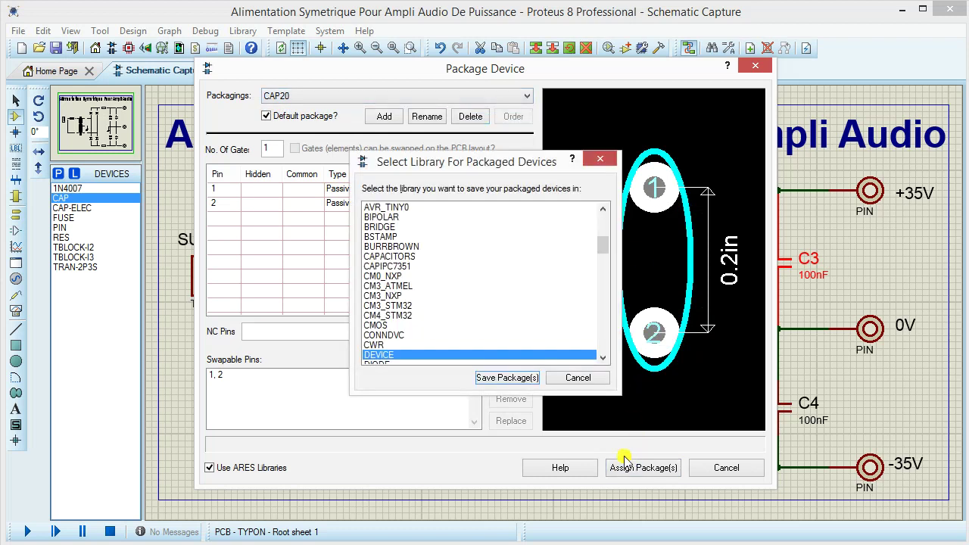
click(507, 377)
click(460, 304)
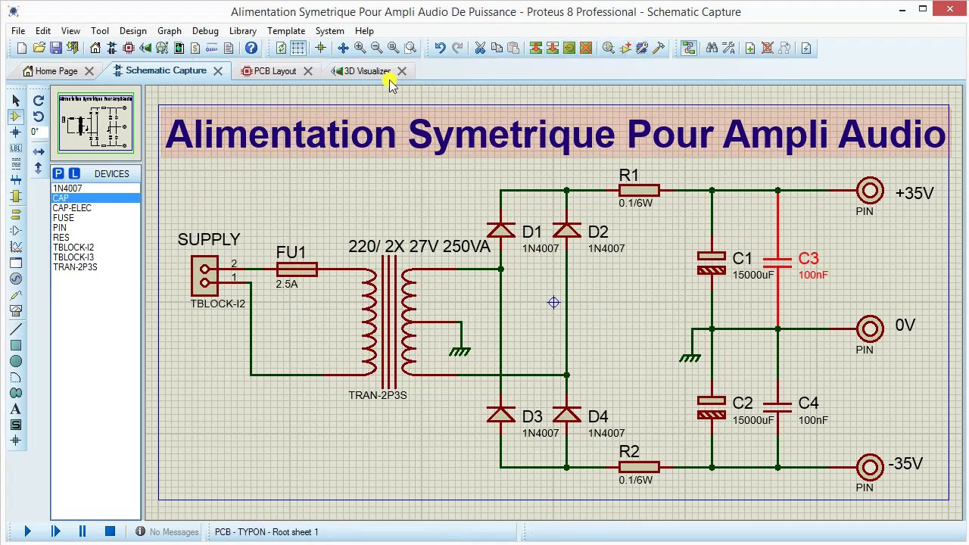
click(278, 72)
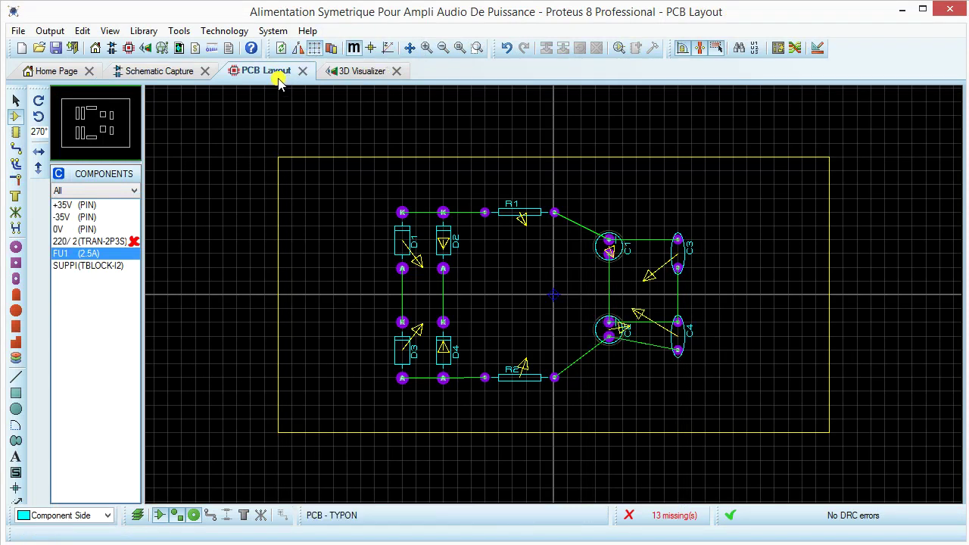
Open the packaging of capacitor C1 in the schematic and delete ELEC-RAD10, ELEC-RAD13 and the packaging that follows them.
click(151, 76)
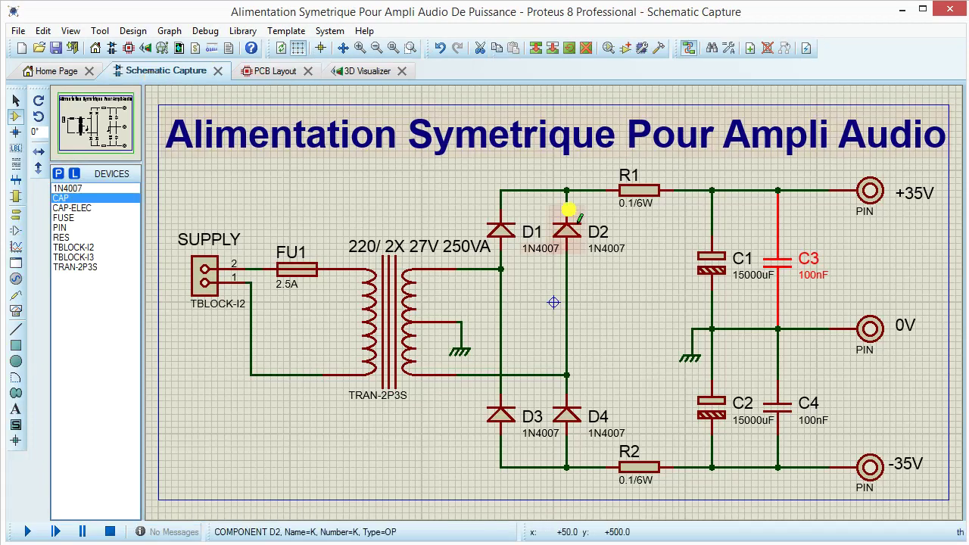
click(716, 270)
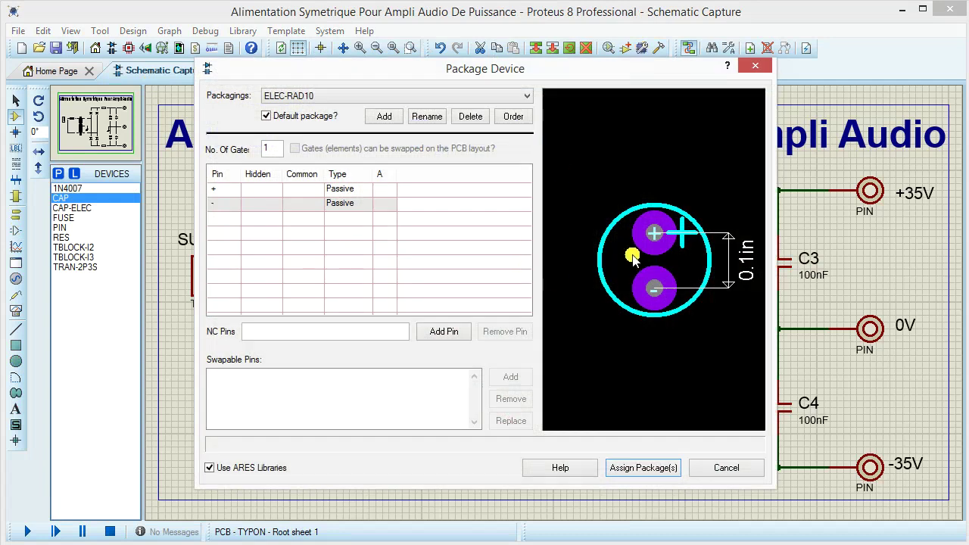
click(476, 118)
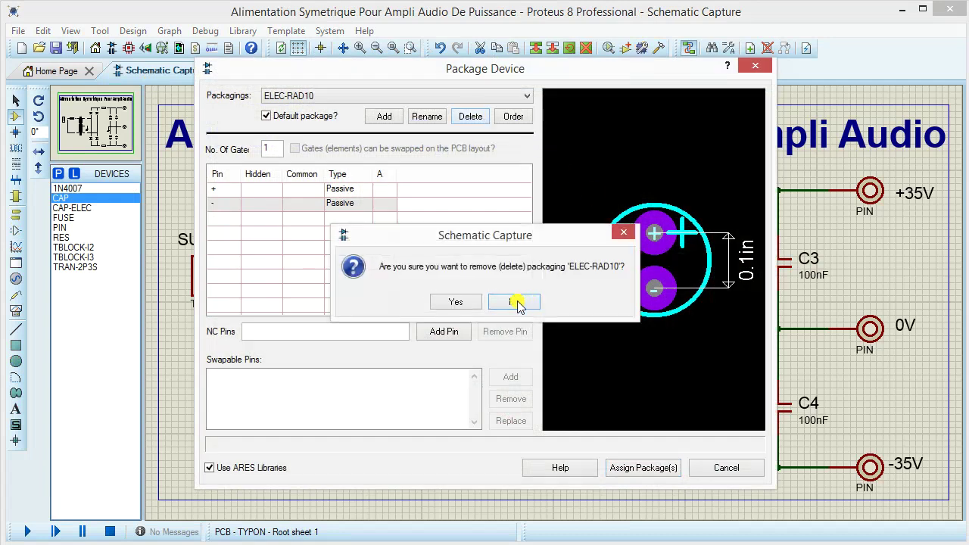
click(455, 302)
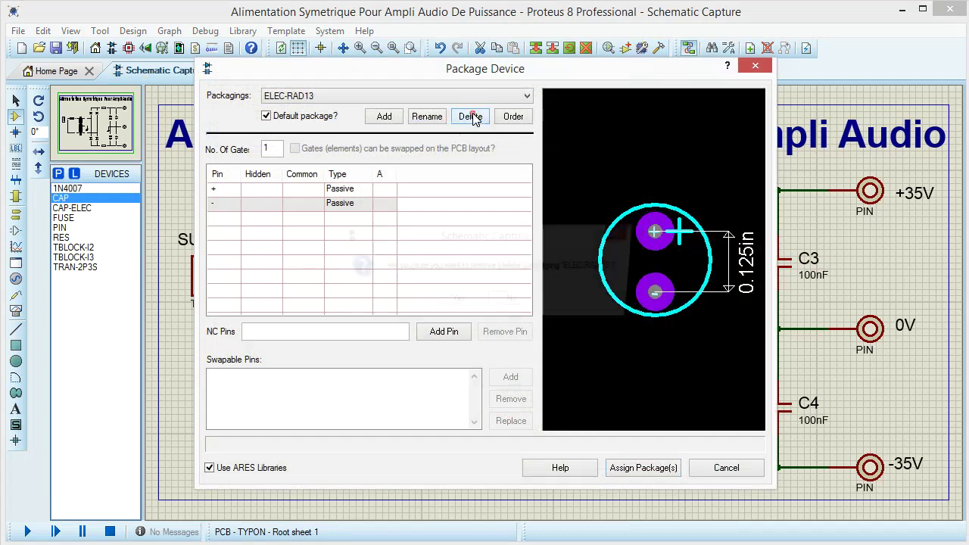
click(470, 117)
click(455, 301)
click(464, 112)
click(457, 302)
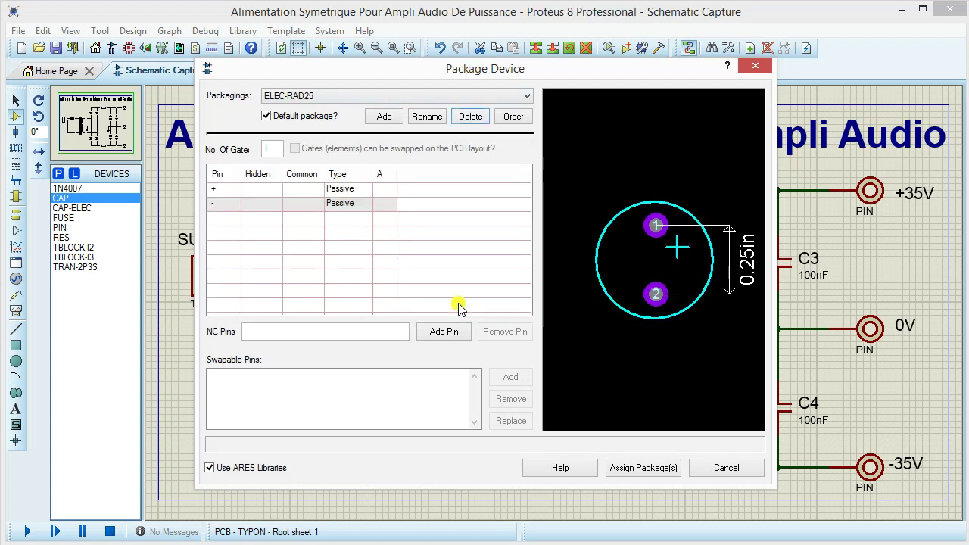
Delete the ELEC-RAD25 packaging of capacitor C1 so that ELEC-RAD30 is the one kept.
click(341, 96)
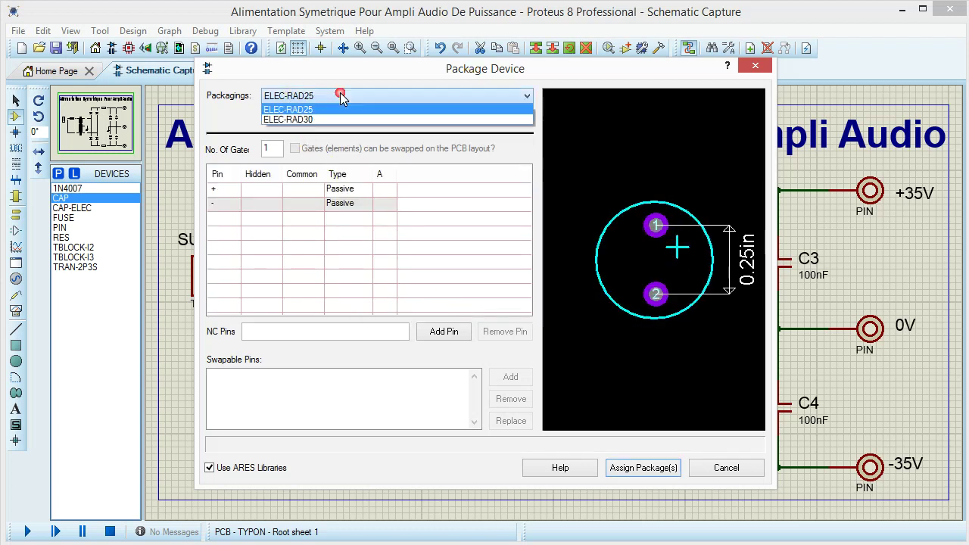
click(334, 107)
click(311, 98)
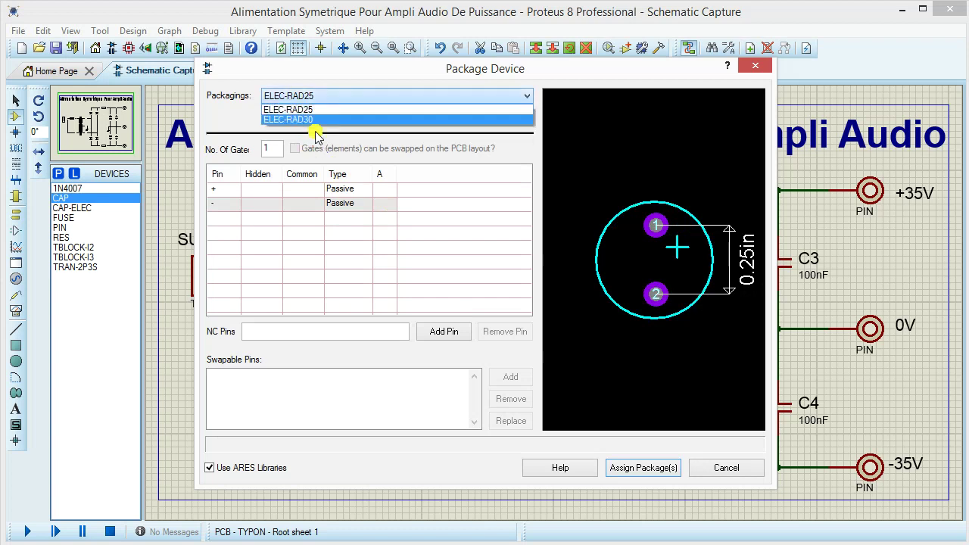
click(313, 121)
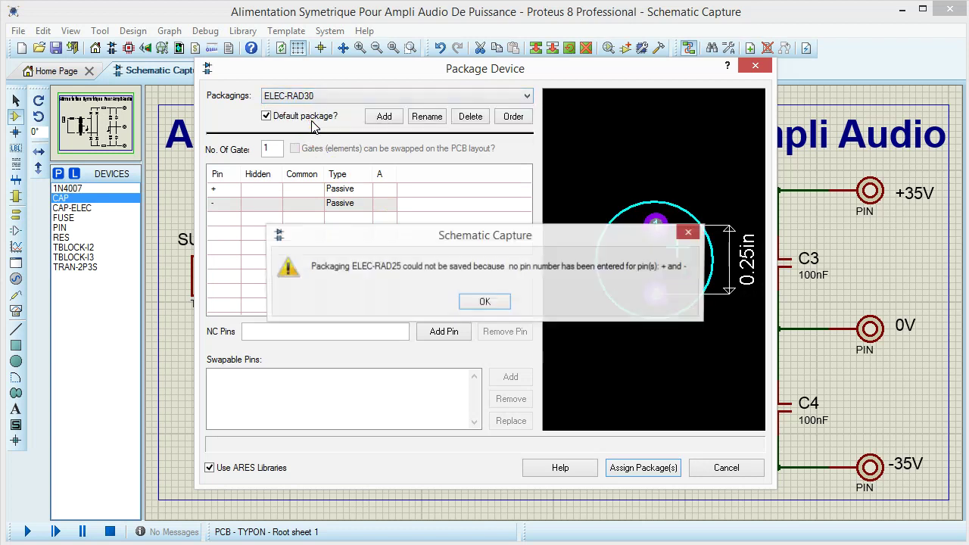
click(485, 303)
click(372, 96)
click(476, 126)
click(470, 117)
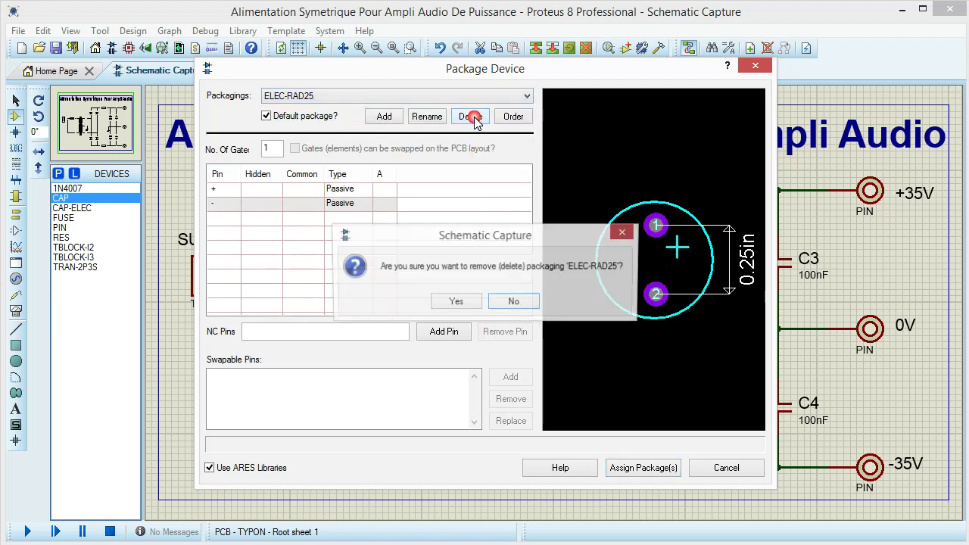
click(463, 303)
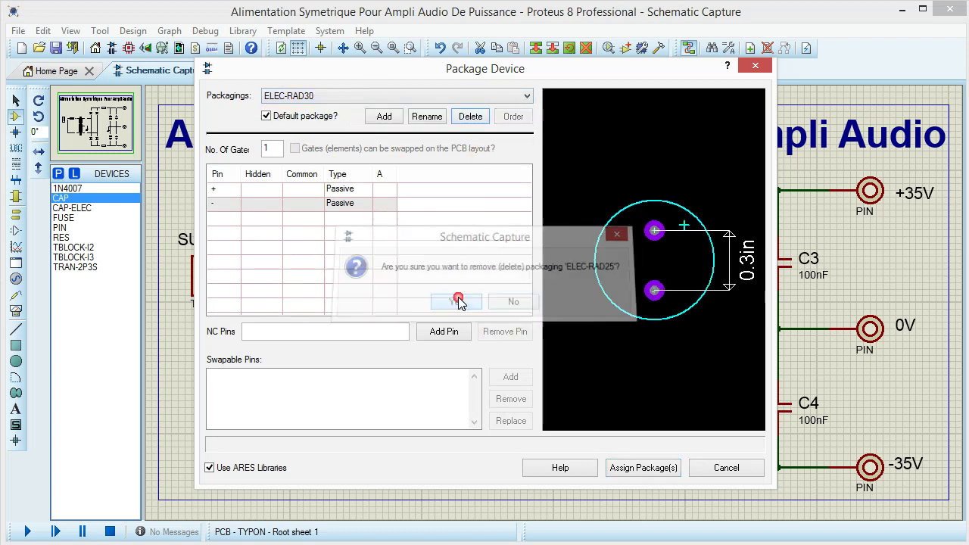
Assign the + and - pads to the matching pins of ELEC-RAD30, save the packaging to the library and update the devices in the design.
click(385, 190)
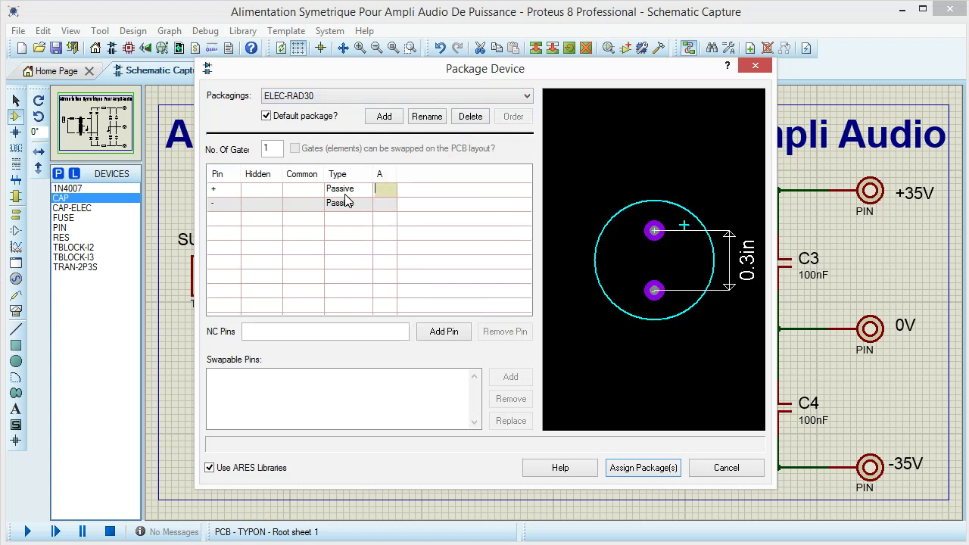
click(655, 232)
click(654, 292)
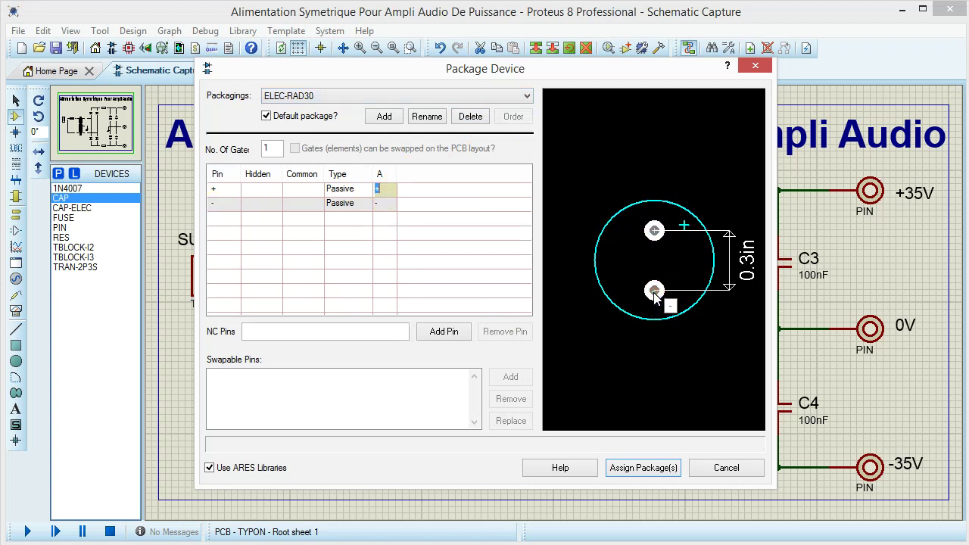
click(639, 471)
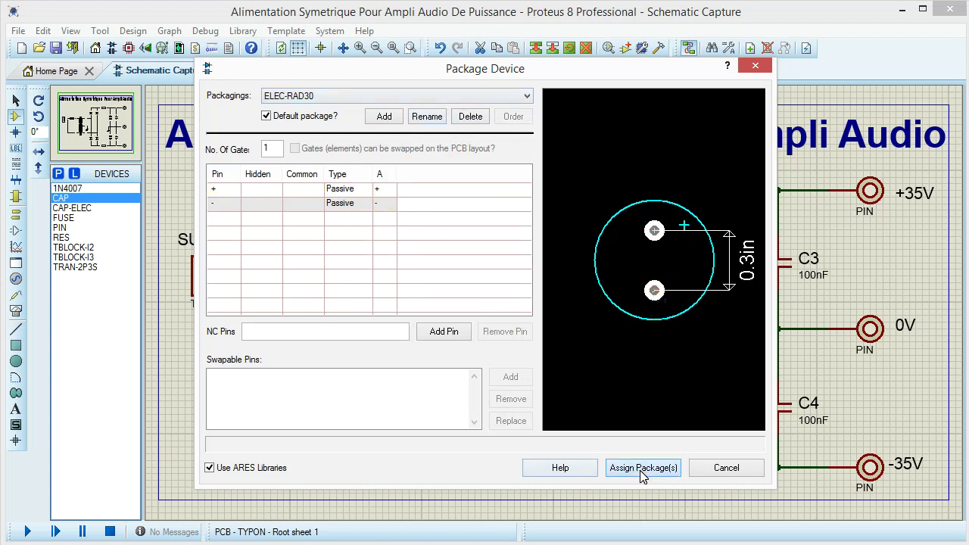
click(505, 378)
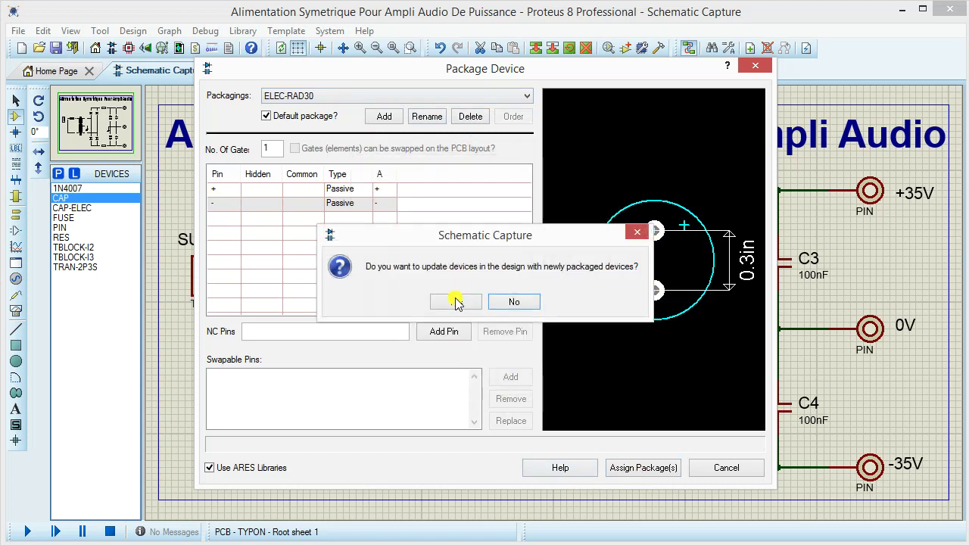
click(457, 300)
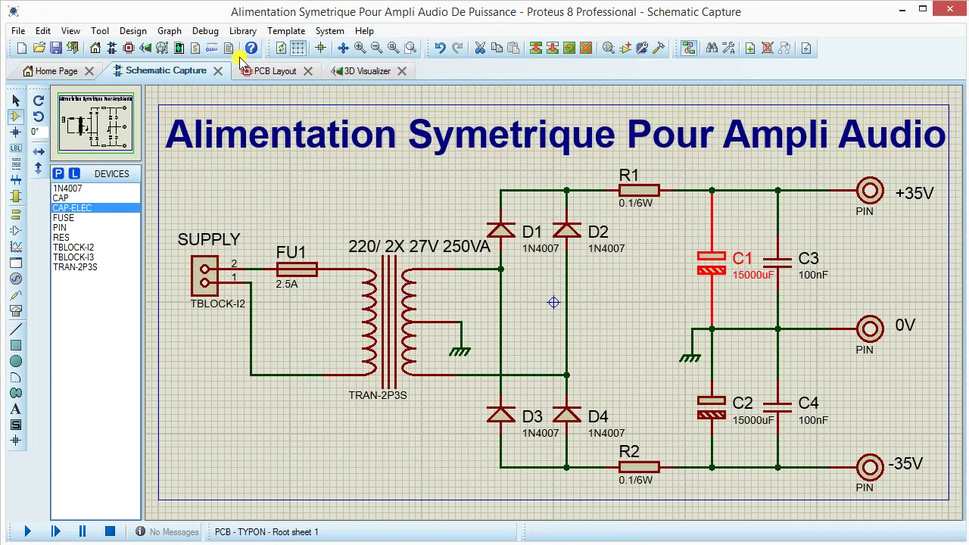
Move capacitor C1 up 2.5 mm and capacitor C2 down 2.5 mm on the PCB to separate their outlines.
click(275, 71)
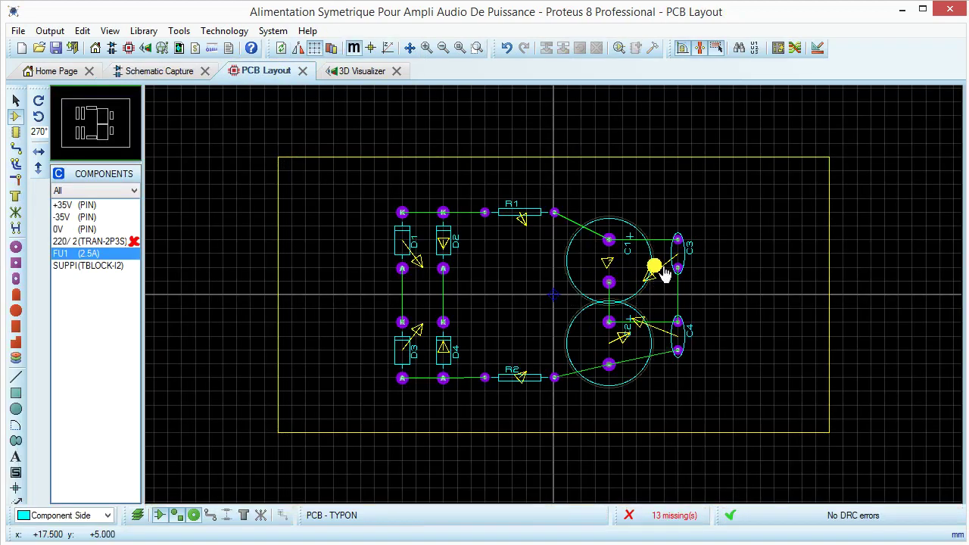
drag(642, 235, 642, 221)
drag(637, 333, 616, 404)
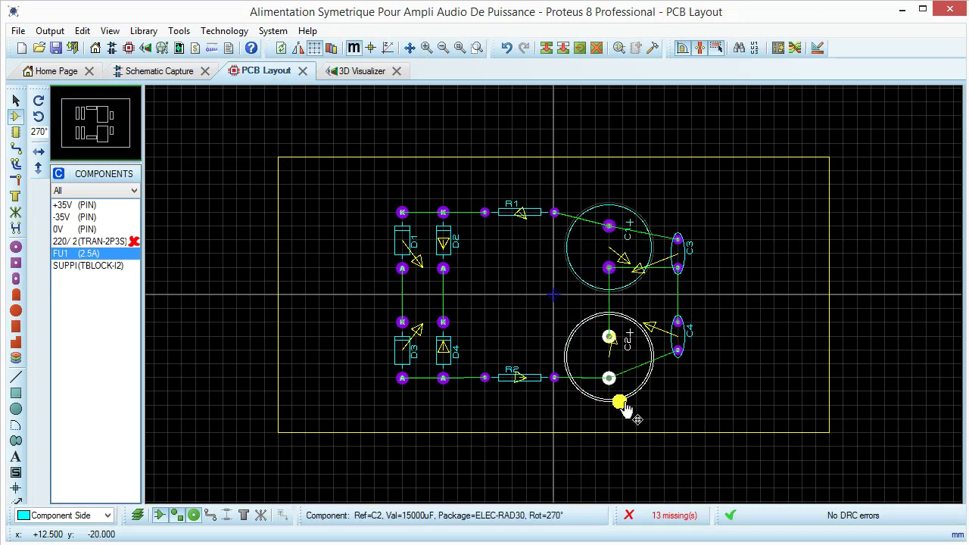
Move capacitor C3 up 2.5 mm and capacitor C4 down 5 mm on the PCB, beside C1 and C2.
drag(666, 211, 715, 392)
click(654, 339)
drag(681, 346, 687, 386)
click(751, 355)
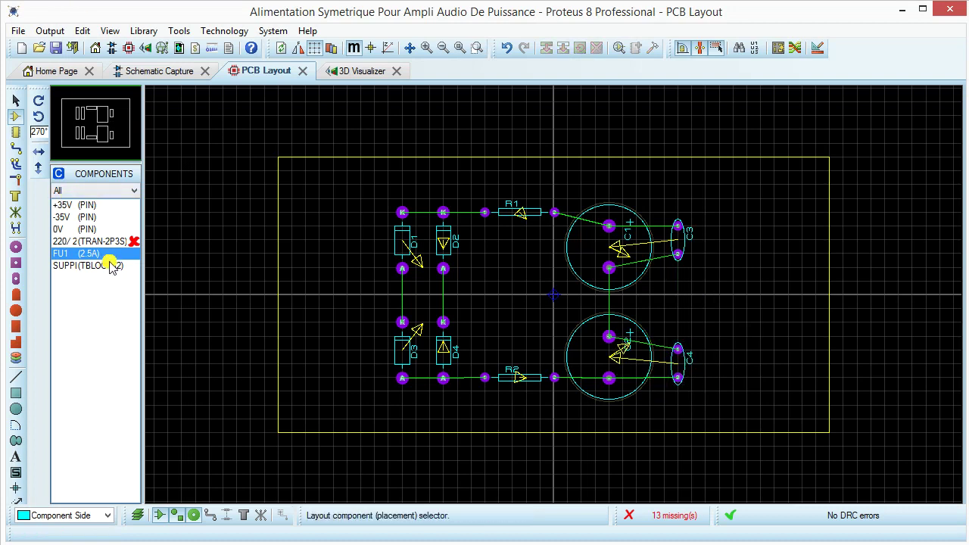
Place the 0V, -35V and +35V pins right of the capacitors at X 35 mm, with Y at 0, -10 and +10 mm.
click(68, 229)
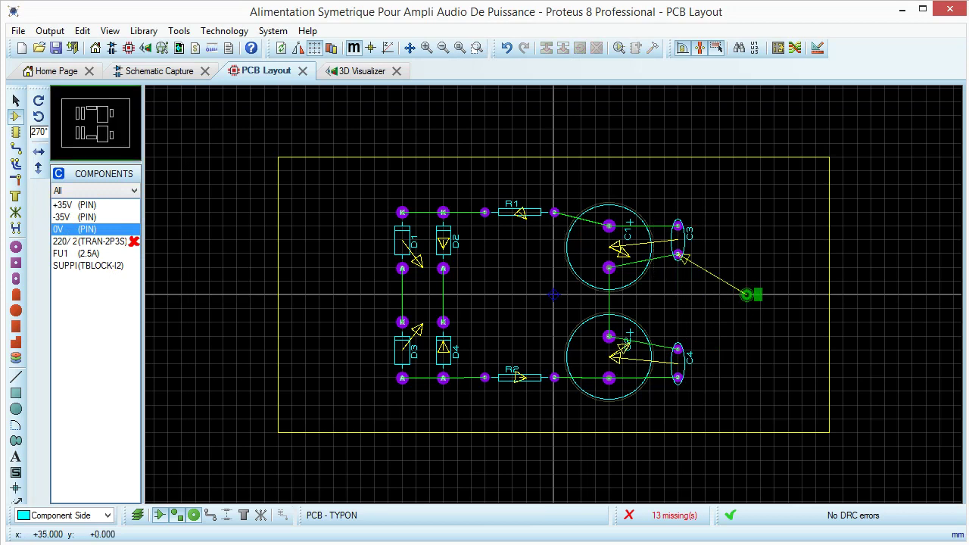
click(747, 295)
click(75, 217)
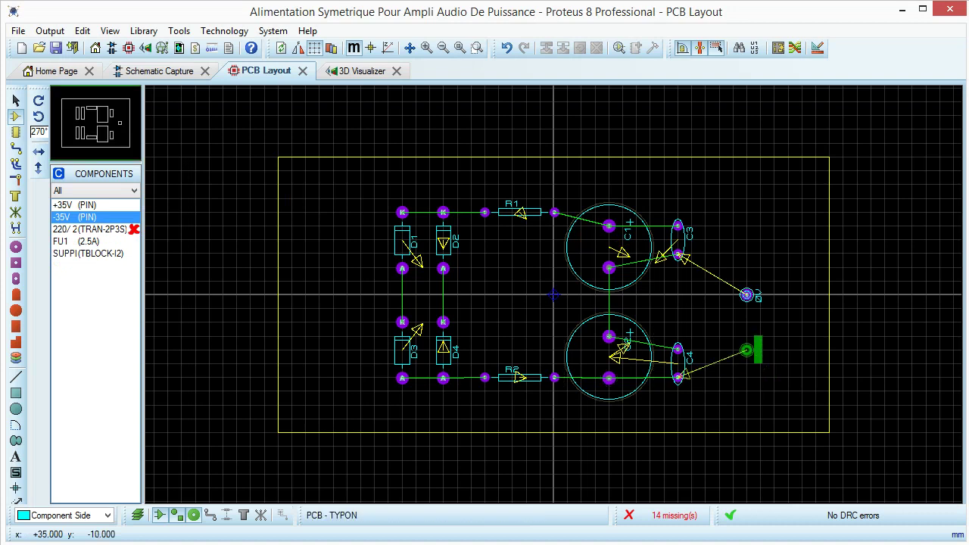
click(746, 350)
click(61, 206)
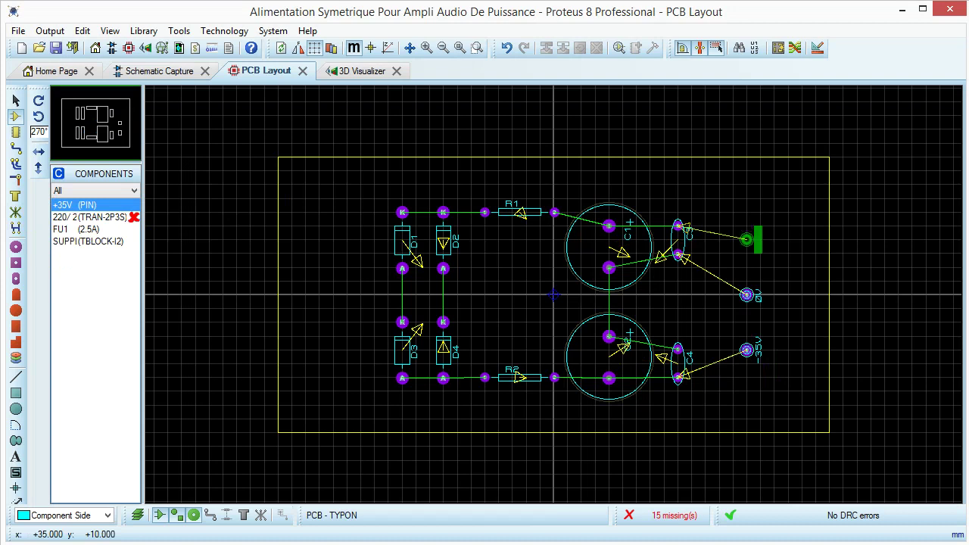
click(746, 239)
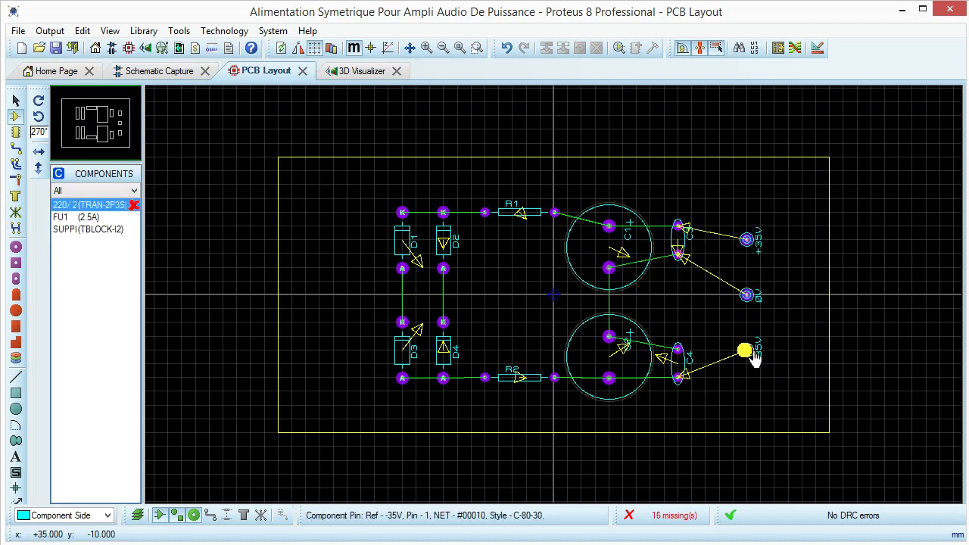
Move the three output pins down 2.5 mm together, and shift -35V up and +35V down by 2.5 mm each towards 0V.
drag(704, 198, 802, 376)
drag(752, 302, 753, 317)
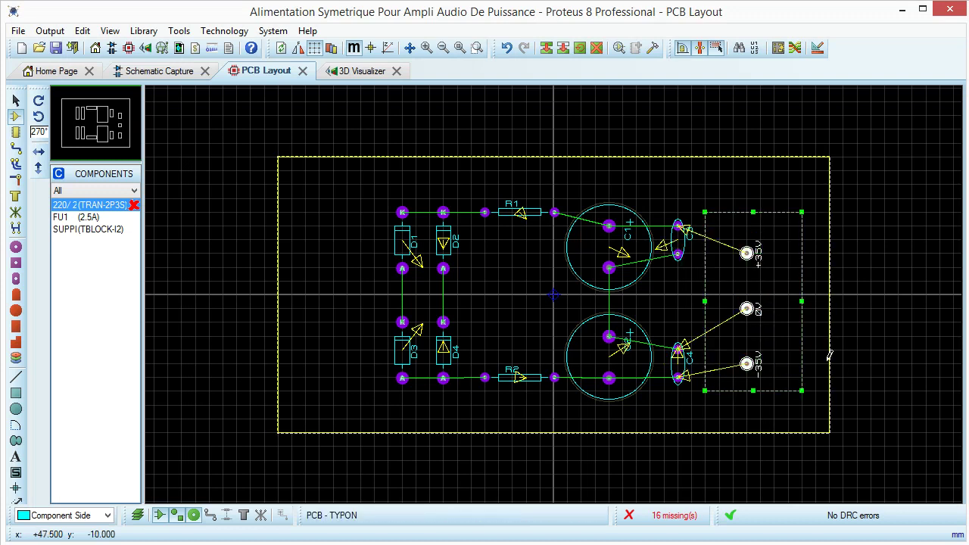
click(795, 360)
drag(759, 376, 746, 364)
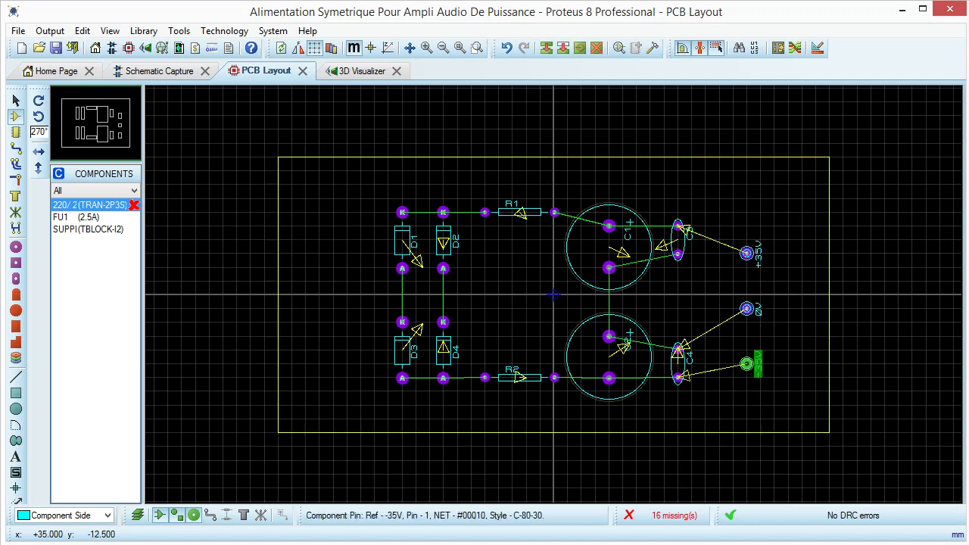
click(747, 252)
drag(746, 253, 746, 269)
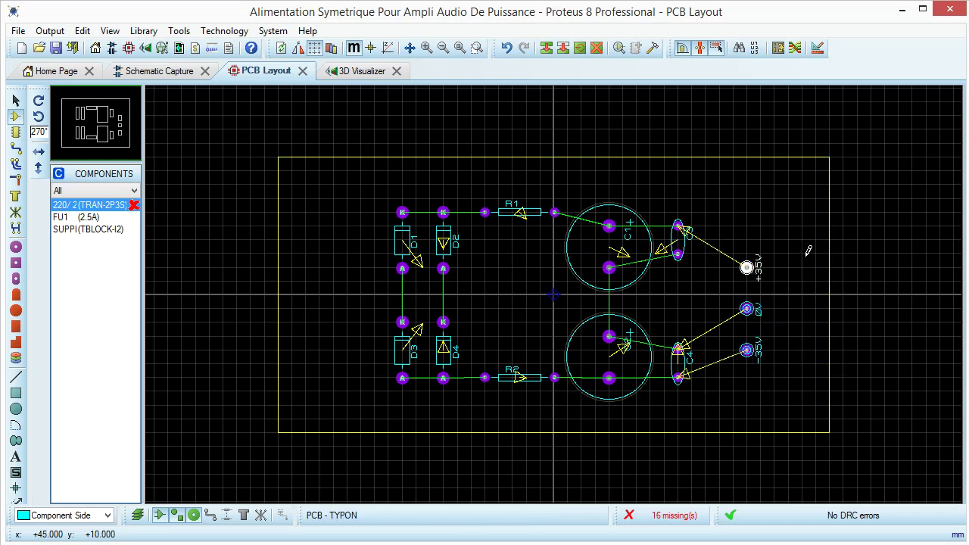
View the updated board in 3D and orbit it to examine the large capacitors and the output pins.
click(343, 70)
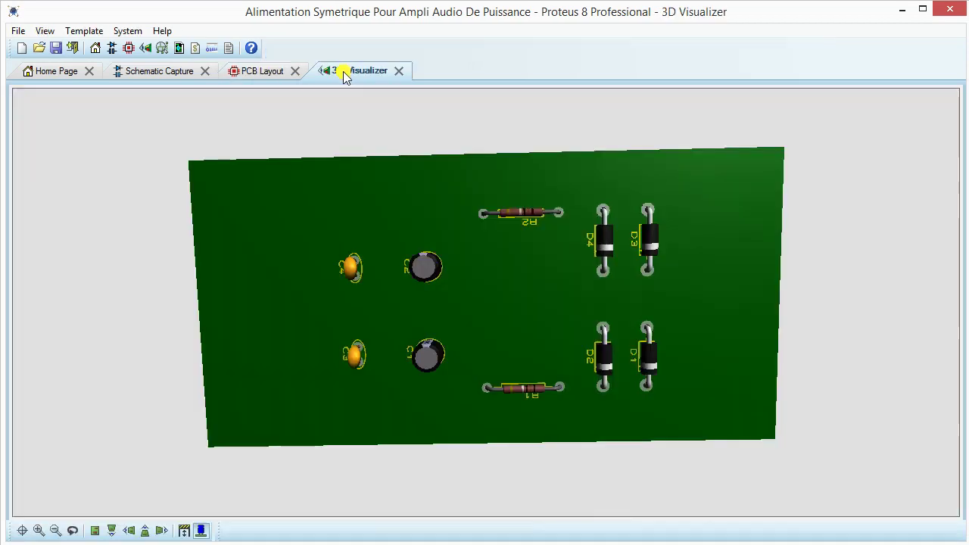
click(574, 298)
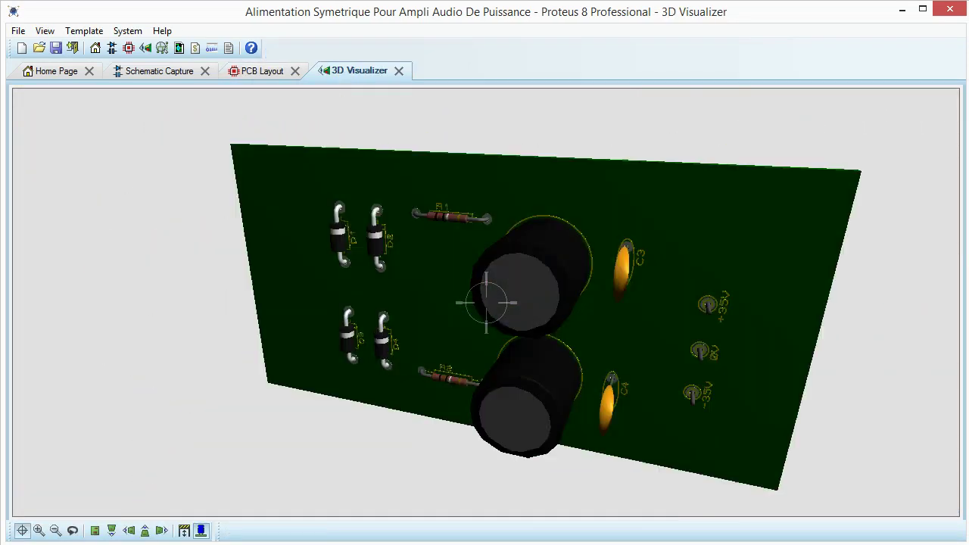
Orbit the 3D board to view its components at a low angle, and return to the PCB layout.
drag(486, 302, 486, 303)
key(Escape)
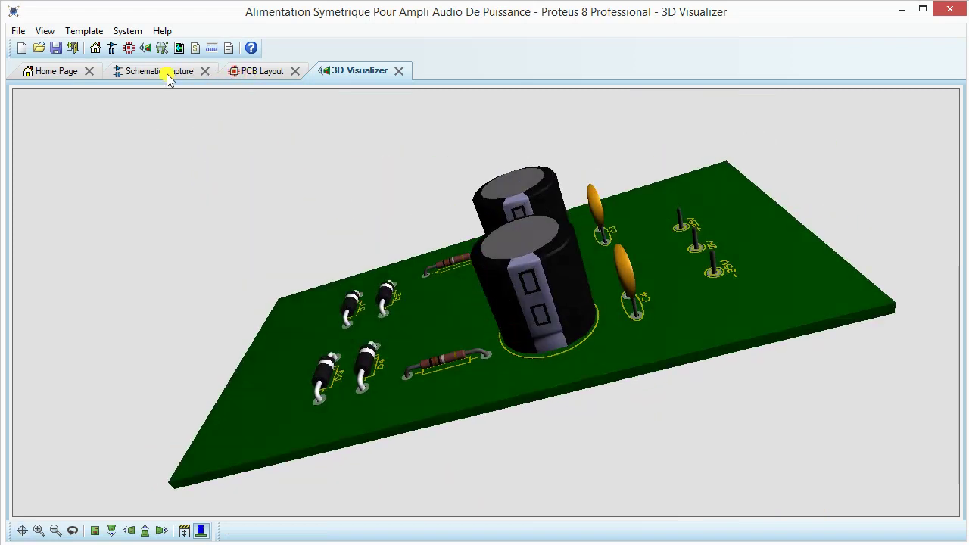
click(256, 71)
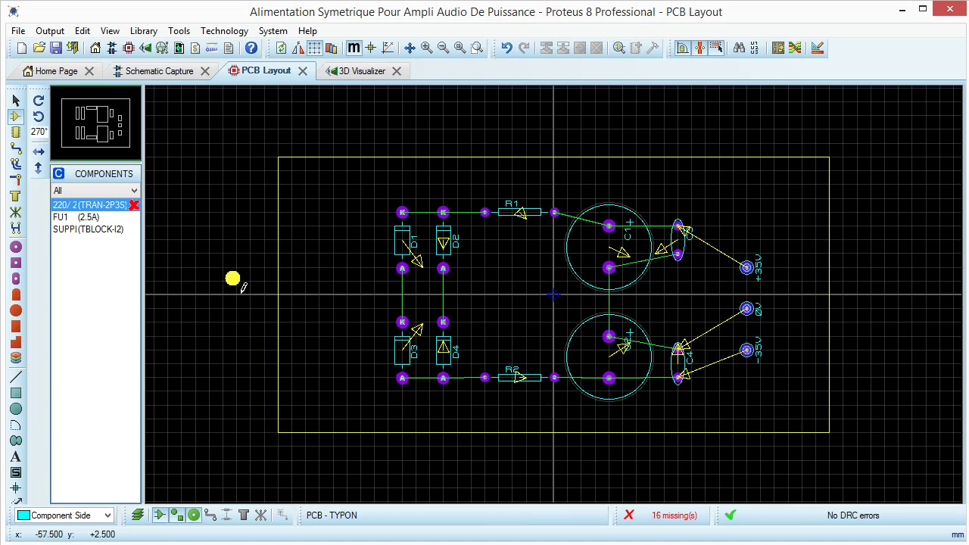
Place a PIN rotated 90° on the schematic, connected to the ground node between C1 and C2.
click(162, 71)
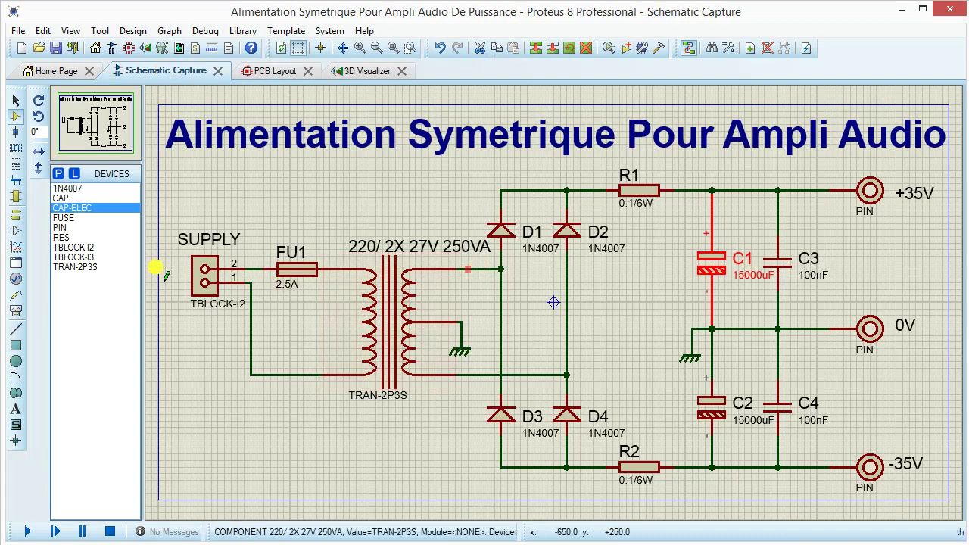
click(60, 228)
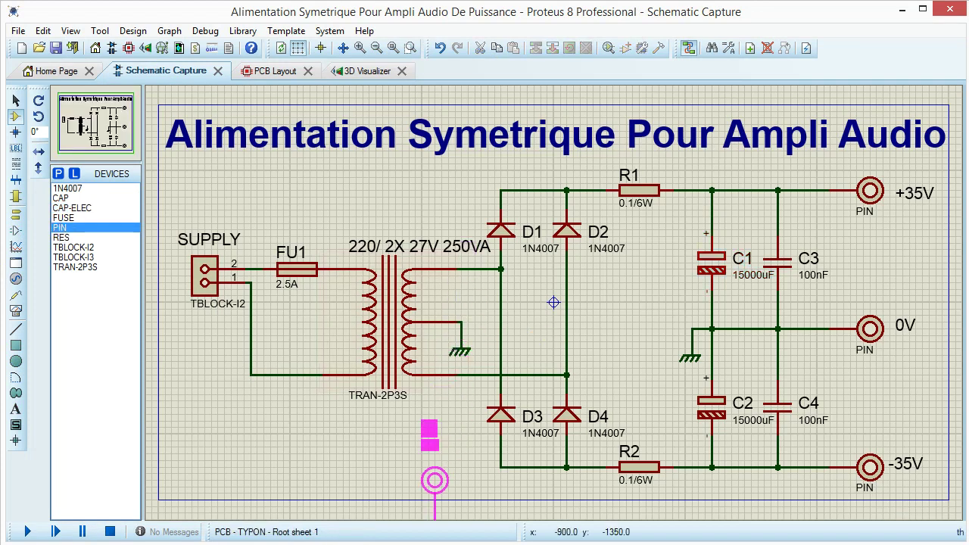
key(KP_Add)
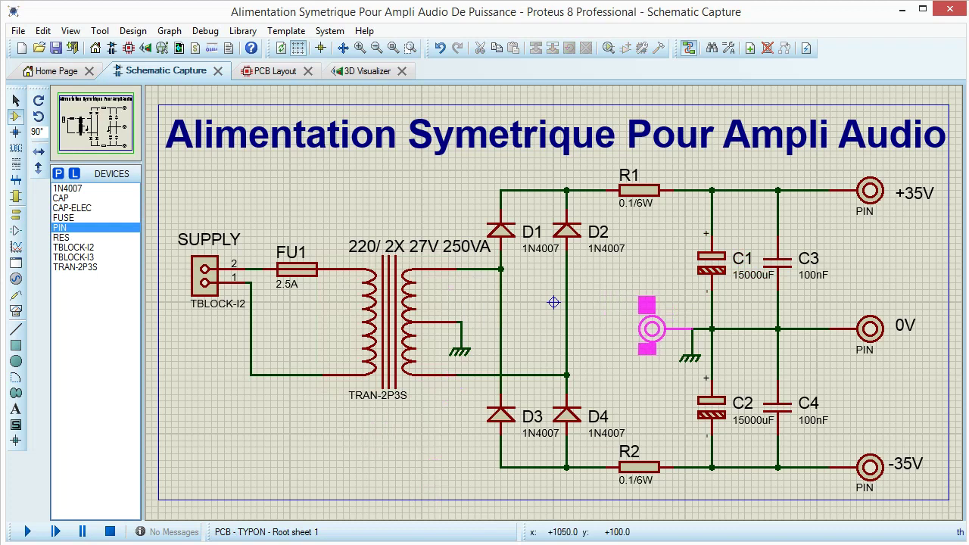
click(686, 289)
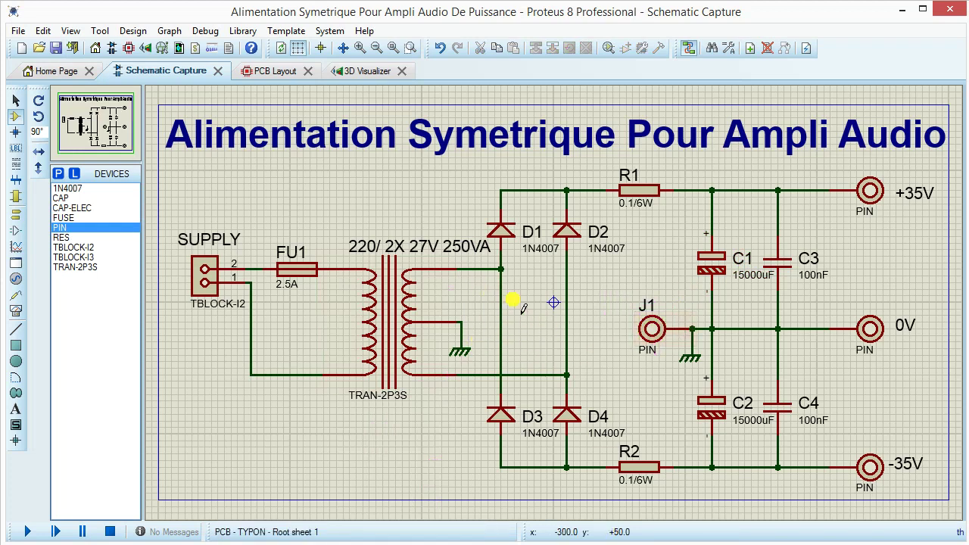
Add two more PINs to the schematic, one rotated 180° wired to the D1-D3 junction and one at 0° wired to the D2-D4 junction.
key(KP_Add)
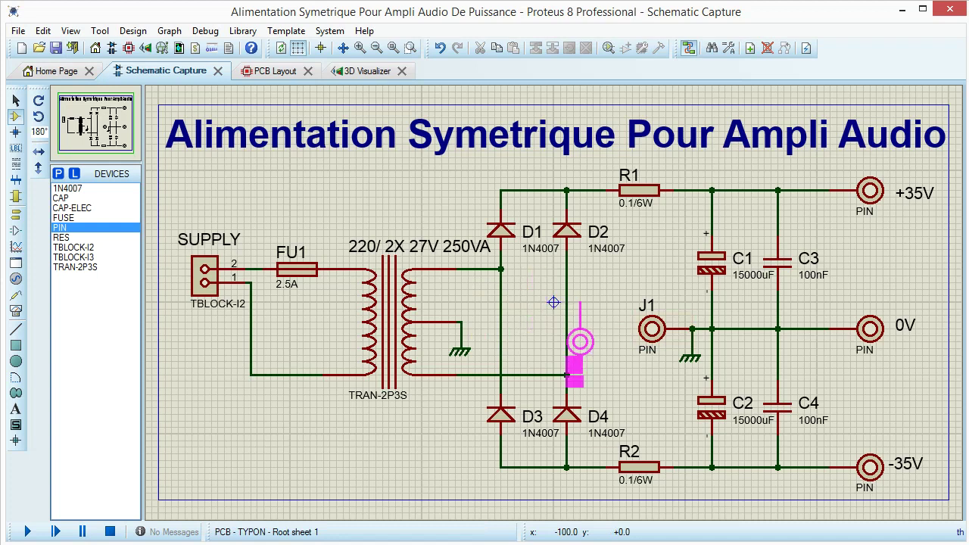
click(554, 302)
click(530, 286)
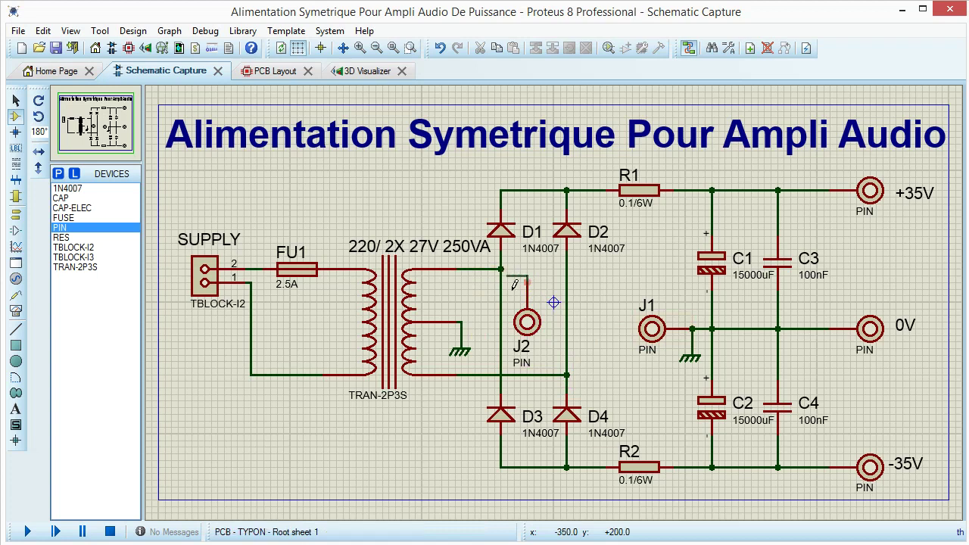
click(504, 268)
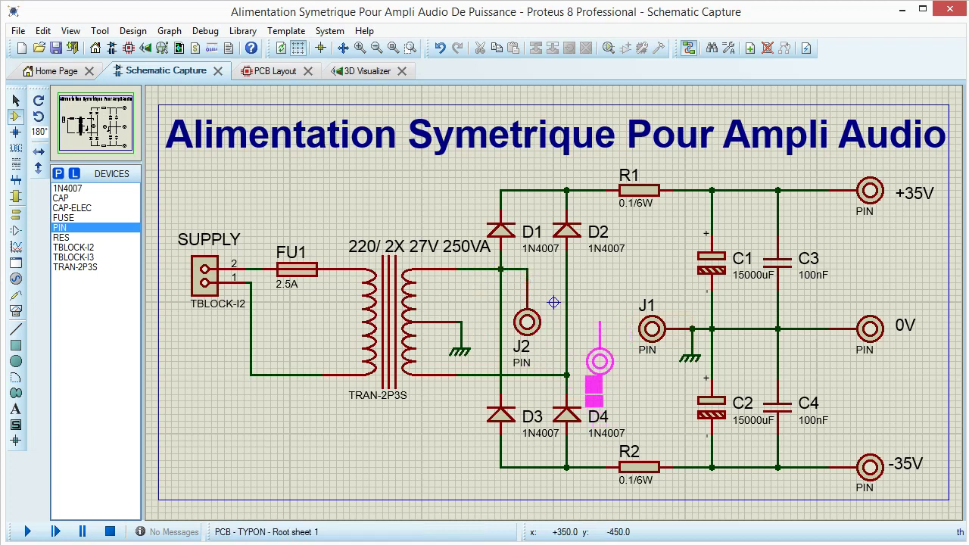
key(KP_Add)
key(KP_Add)
click(600, 322)
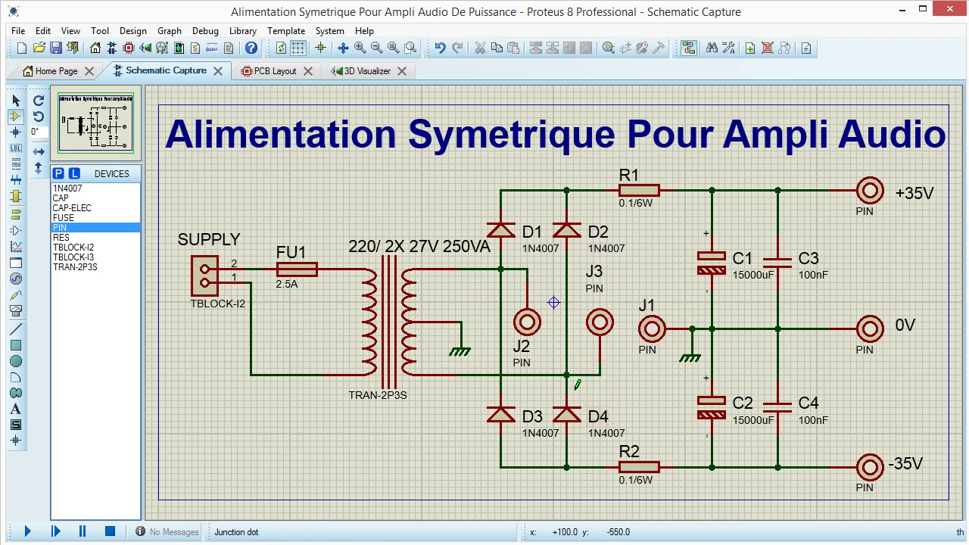
Rename the new pins AC 1 at the D1-D3 junction, AC 2 at the D2-D4 junction, and COM at the ground node.
click(535, 326)
click(537, 327)
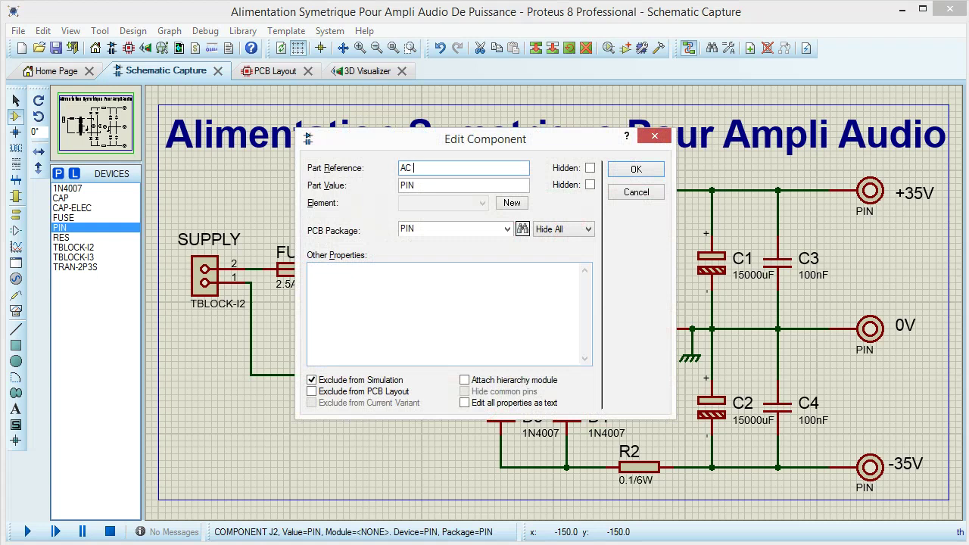
click(630, 171)
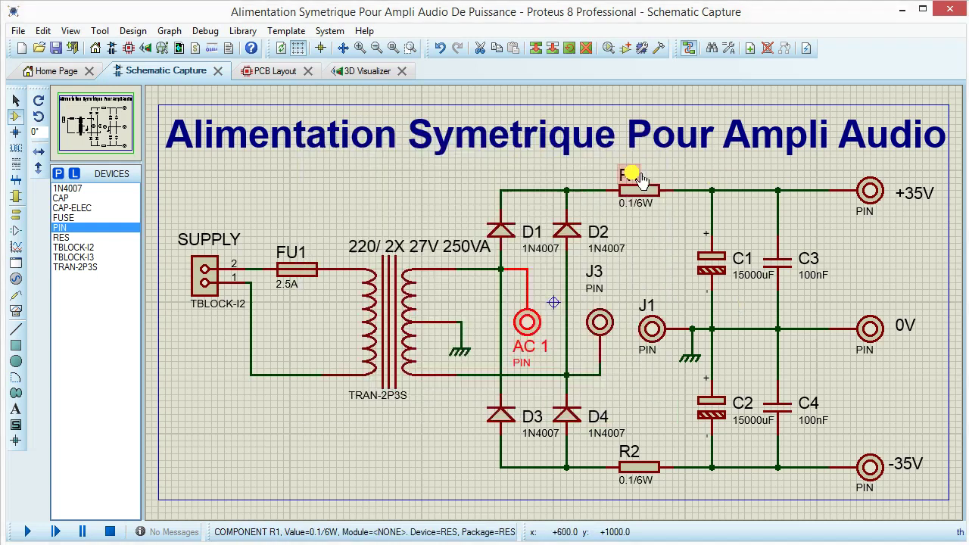
double_click(608, 336)
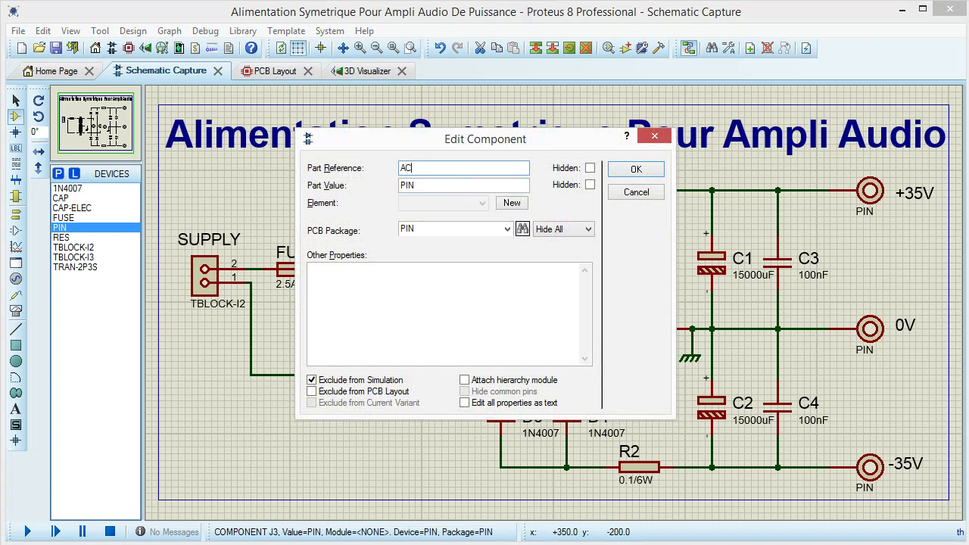
click(636, 172)
click(599, 323)
click(566, 374)
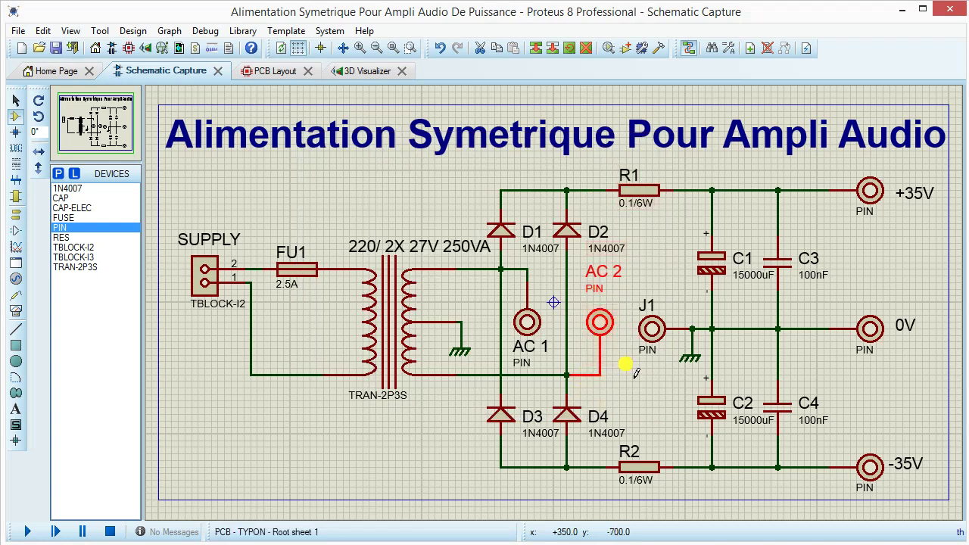
click(652, 339)
click(654, 343)
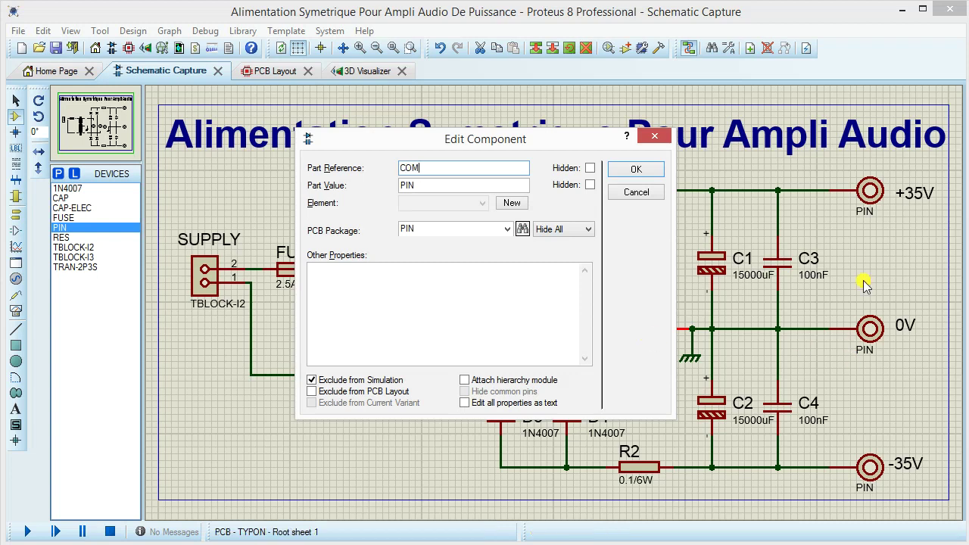
click(630, 172)
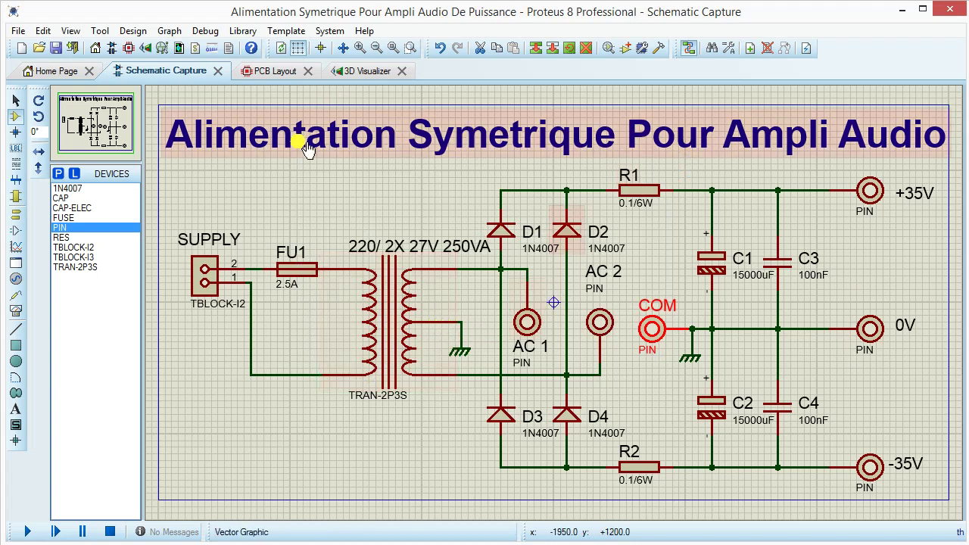
Place the AC 1, COM and AC 2 pins on the PCB left of the diodes at X -37.5 mm, with Y at +5, 0 and -5 mm.
click(255, 70)
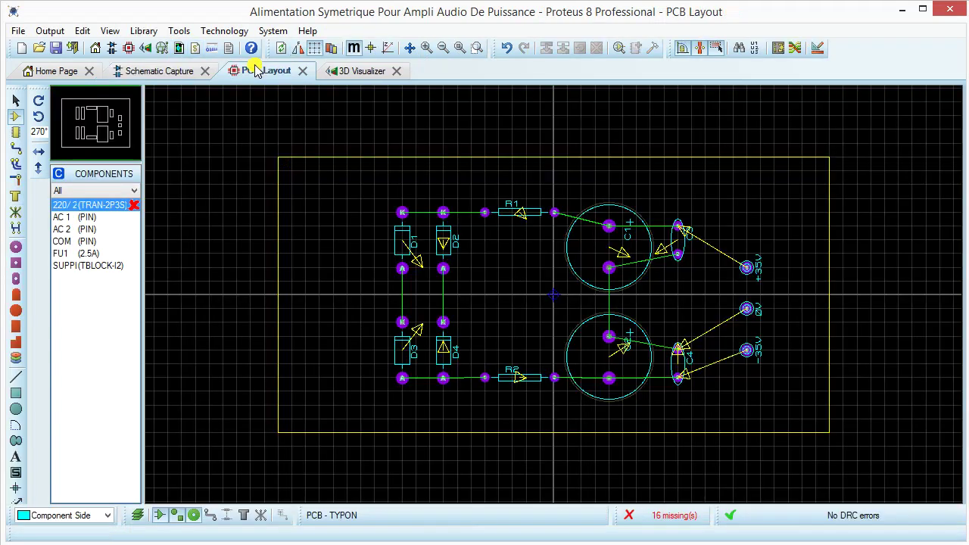
click(67, 217)
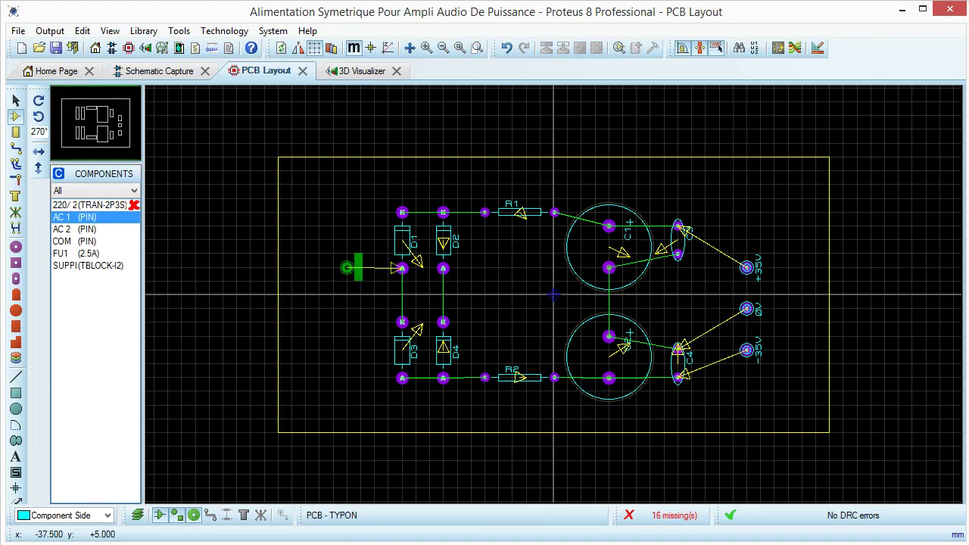
key(F6)
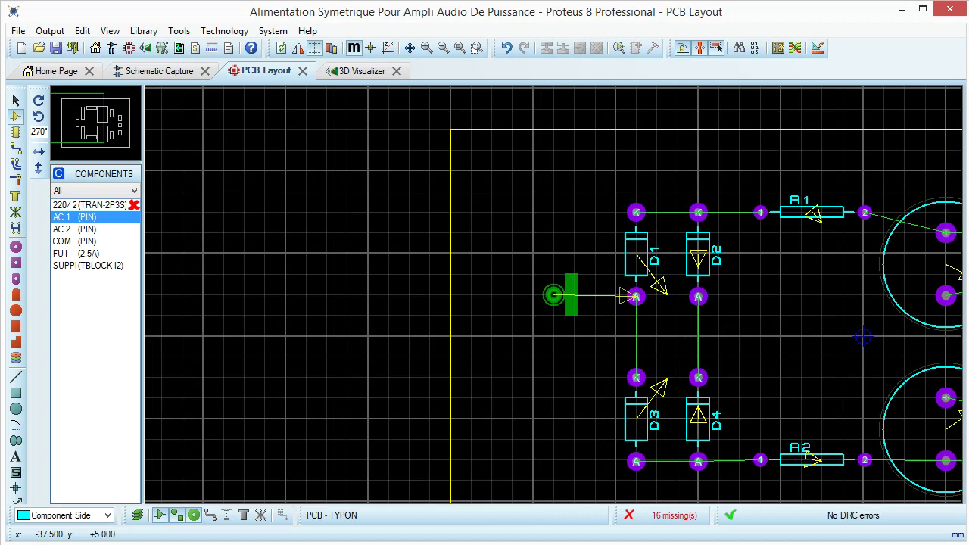
click(554, 295)
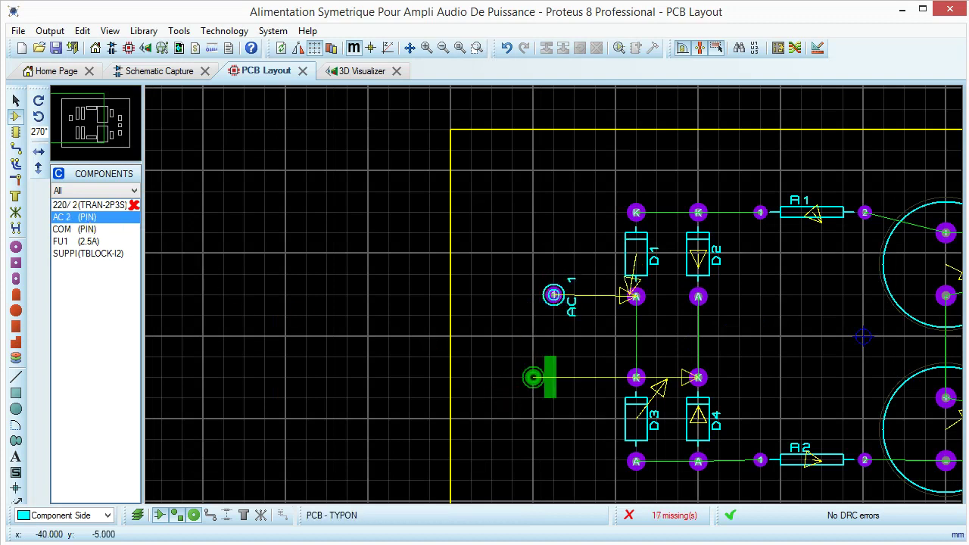
click(571, 379)
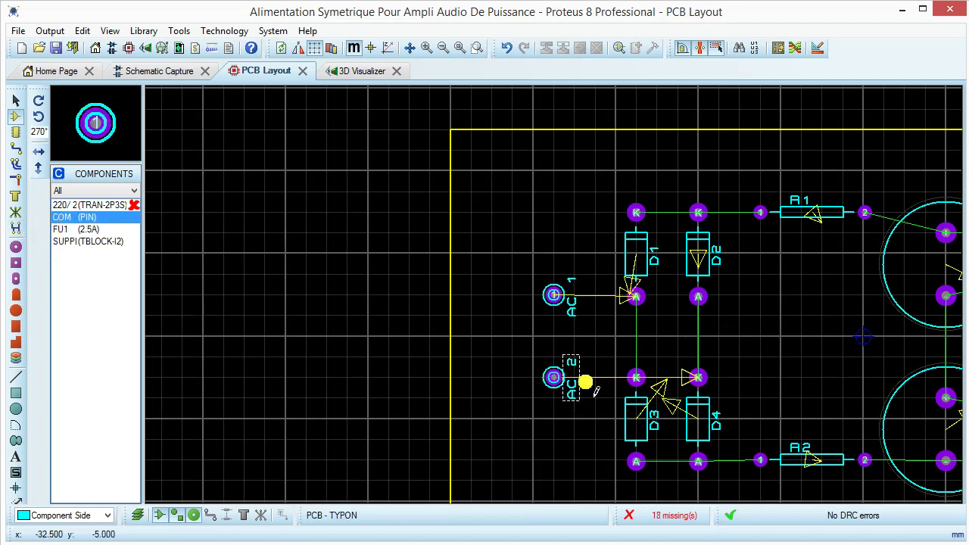
scroll(564, 409, down, 2)
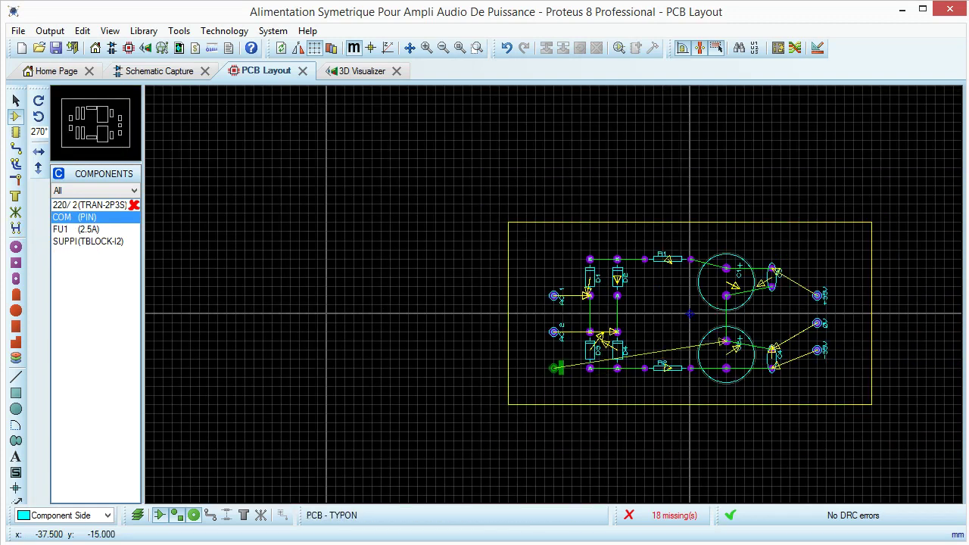
scroll(572, 323, up, 1)
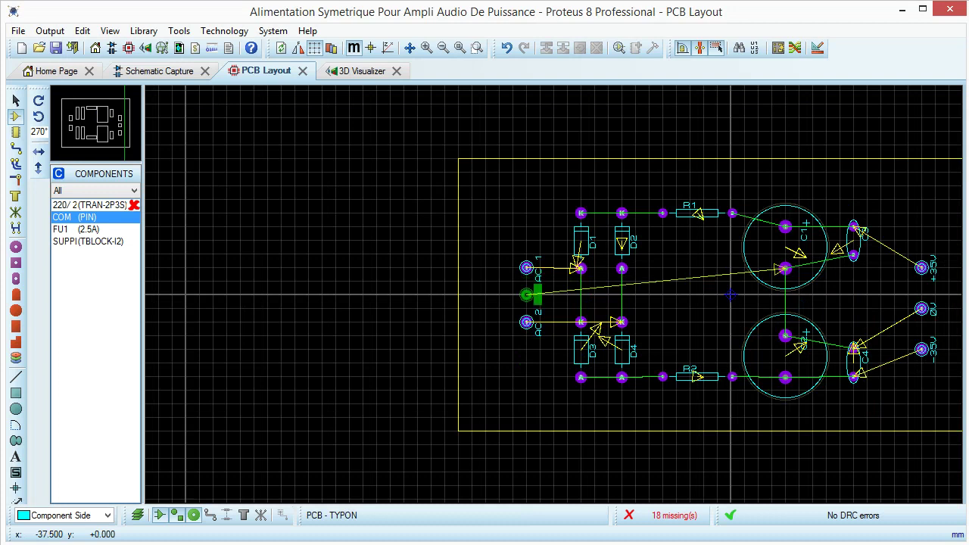
click(527, 294)
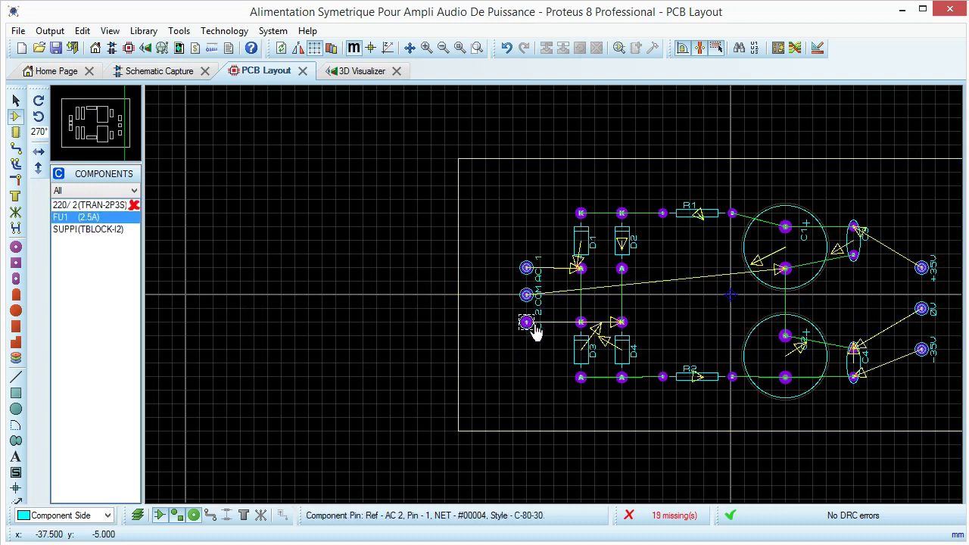
Spread the input pins on the PCB by moving AC 2 down 2.5 mm and AC 1 up 2.5 mm.
click(533, 331)
drag(534, 331, 534, 344)
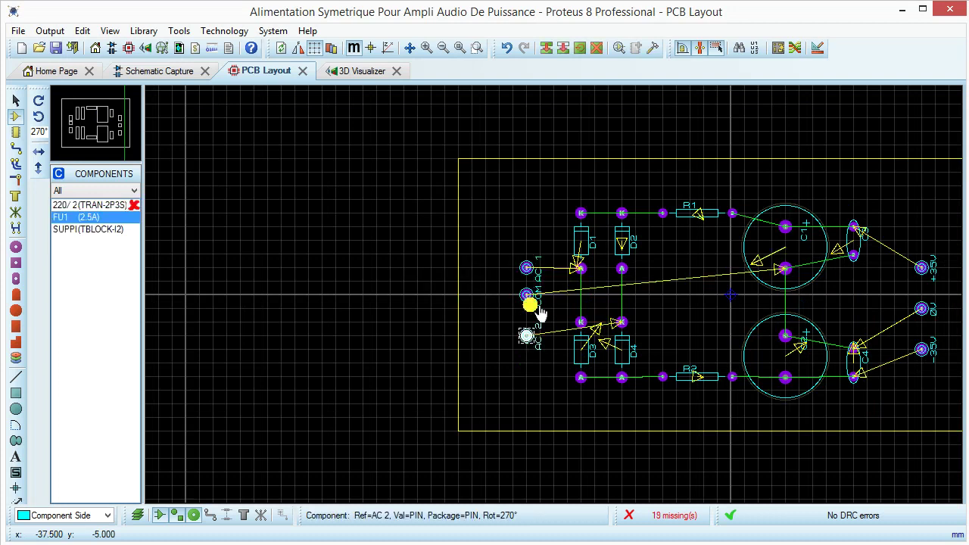
click(535, 274)
drag(536, 274, 536, 260)
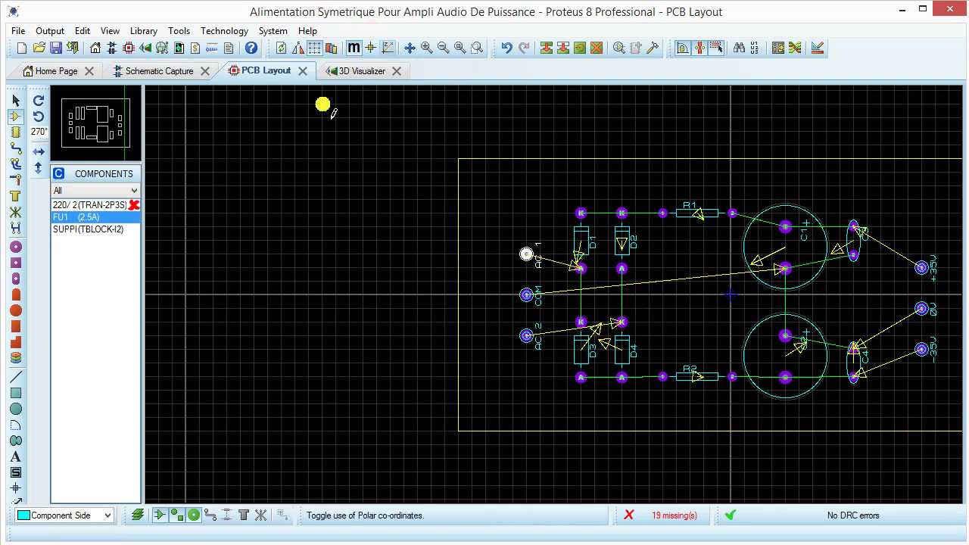
Move the AC 1, COM and AC 2 pins together 2.5 mm left, towards the board edge.
click(460, 49)
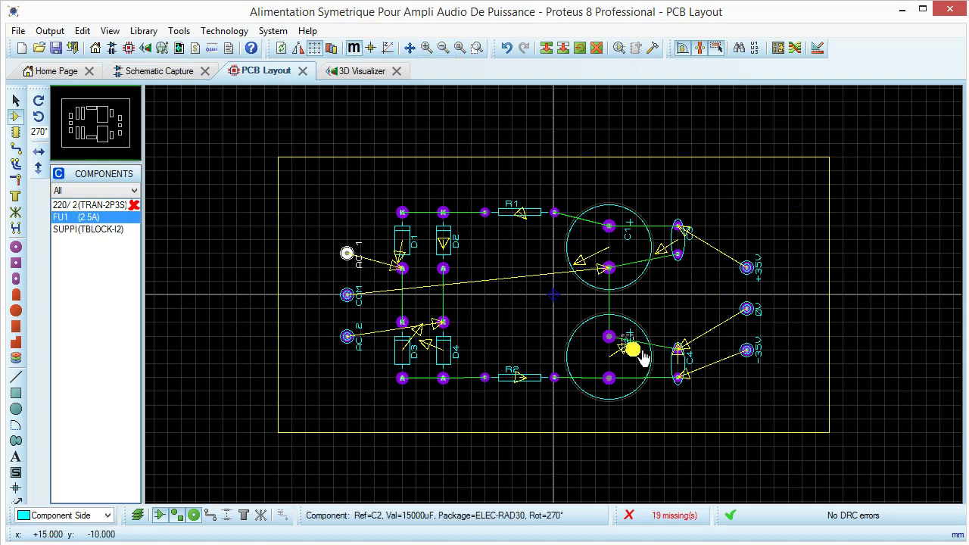
drag(335, 244, 382, 370)
drag(364, 322, 341, 308)
click(822, 280)
Move the +35V, 0V and -35V output pins together 2.5 mm right and 2.5 mm up.
drag(712, 221, 780, 400)
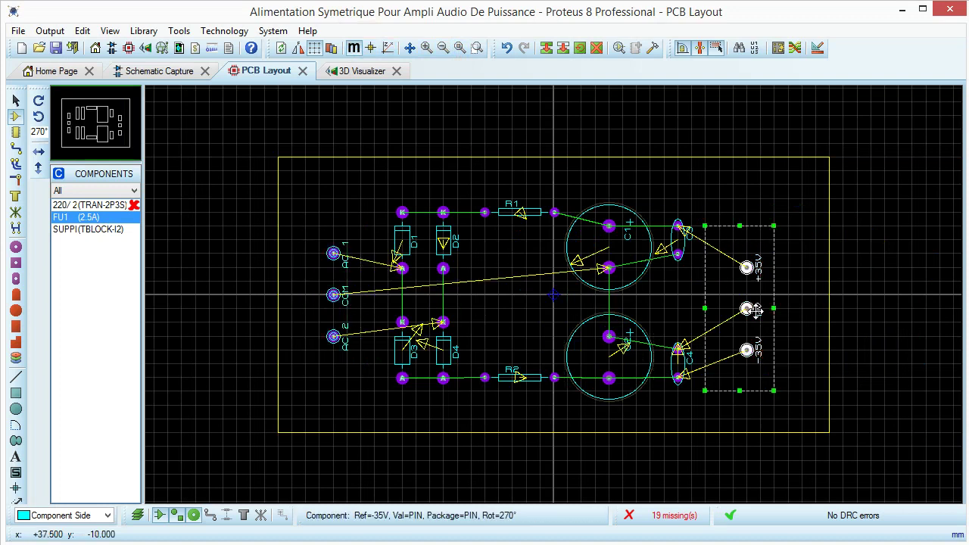
drag(747, 302, 763, 285)
click(822, 303)
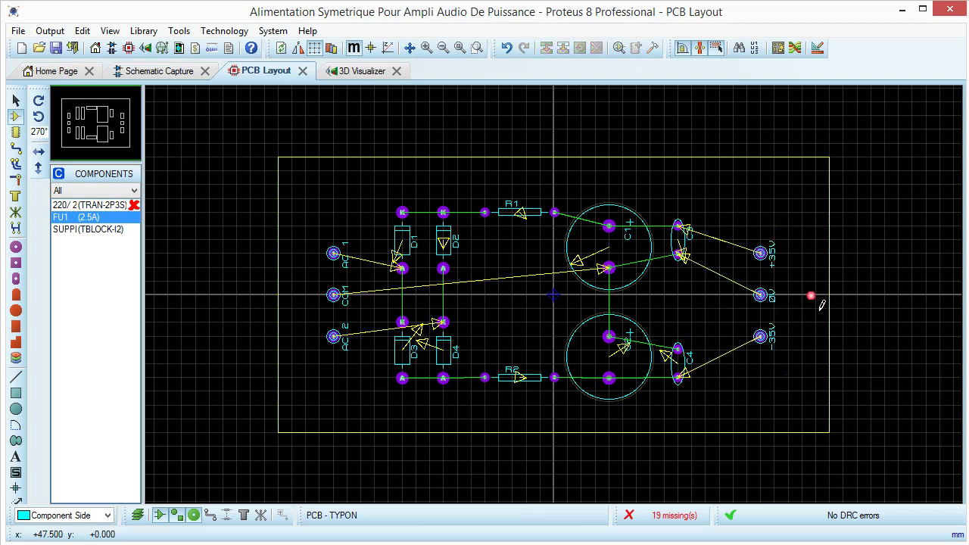
Shift the three output pins together 2.5 mm down, keeping their X position.
drag(734, 225, 805, 372)
drag(780, 298, 795, 312)
click(790, 219)
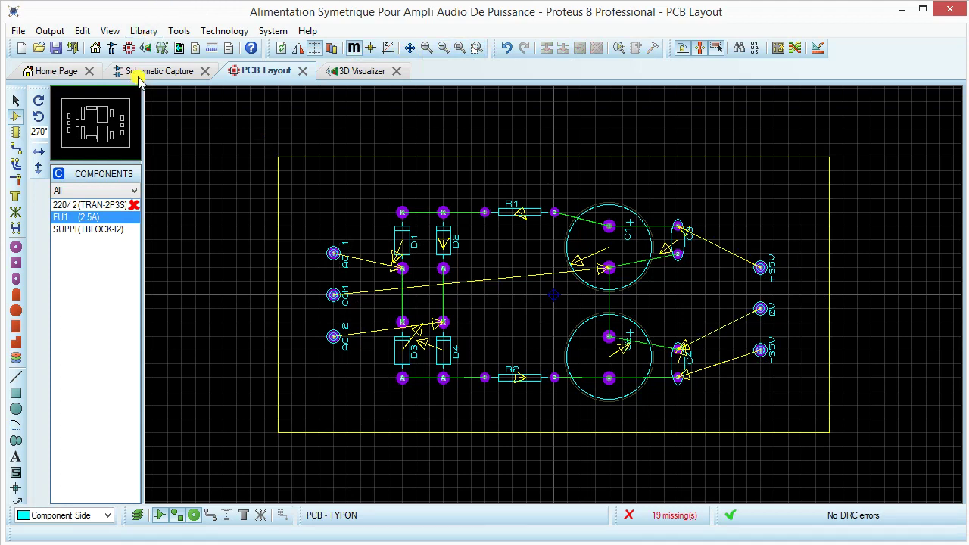
Examine the board with its new AC and COM pins in 3D, and return to the PCB layout.
click(353, 72)
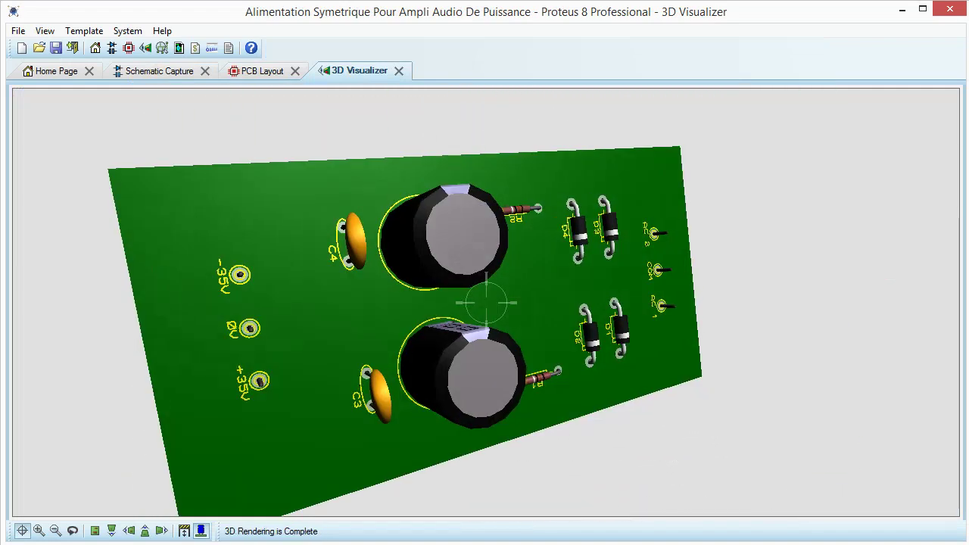
click(249, 74)
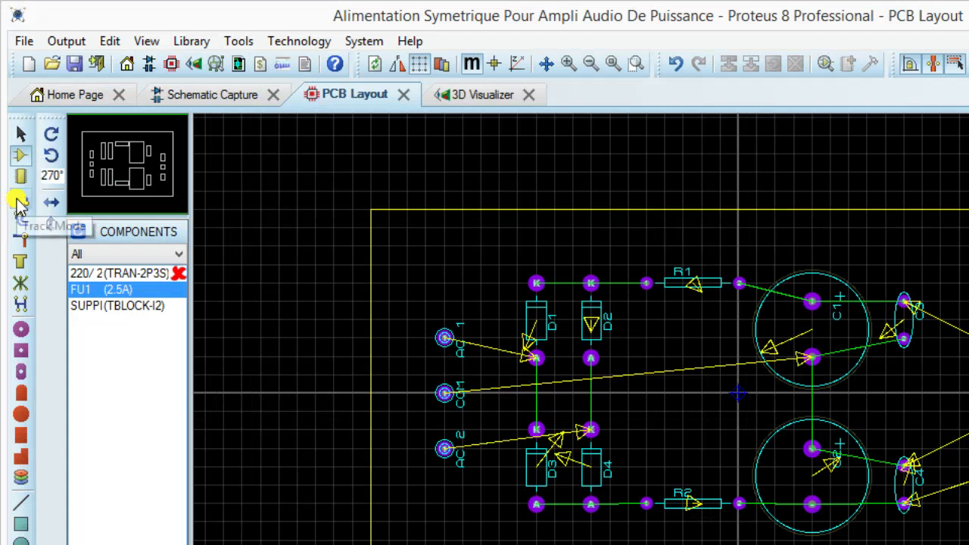
Set the DEFAULT trace style width to 75th, updating the defaults.
click(20, 204)
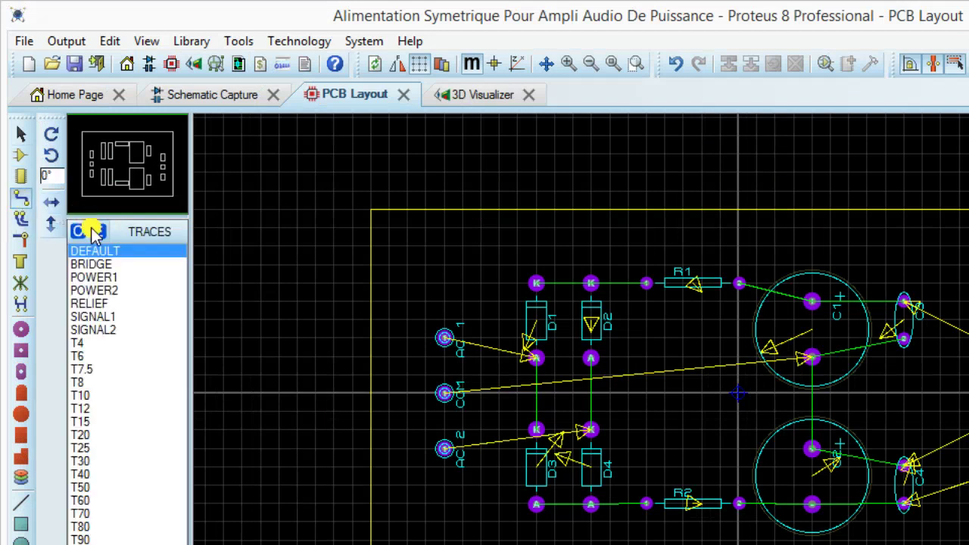
click(99, 232)
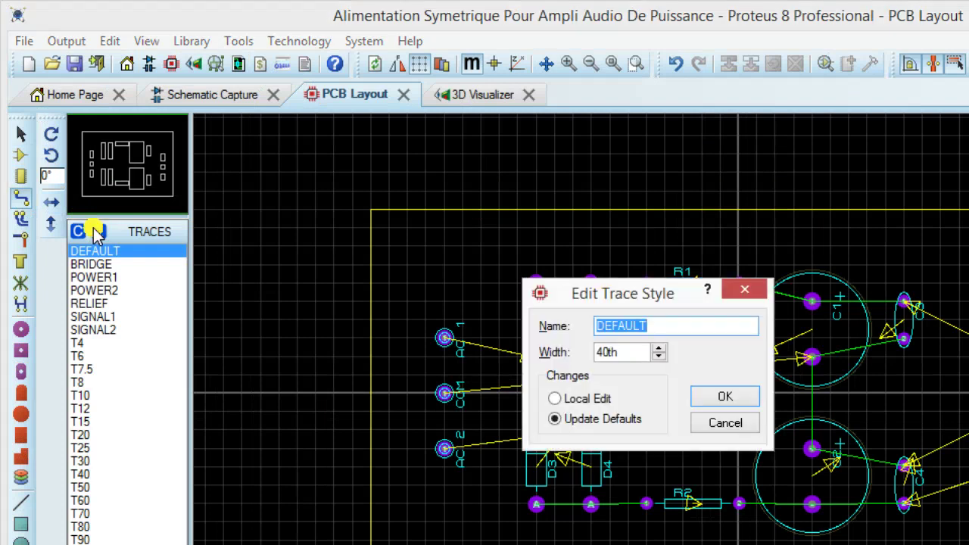
click(660, 349)
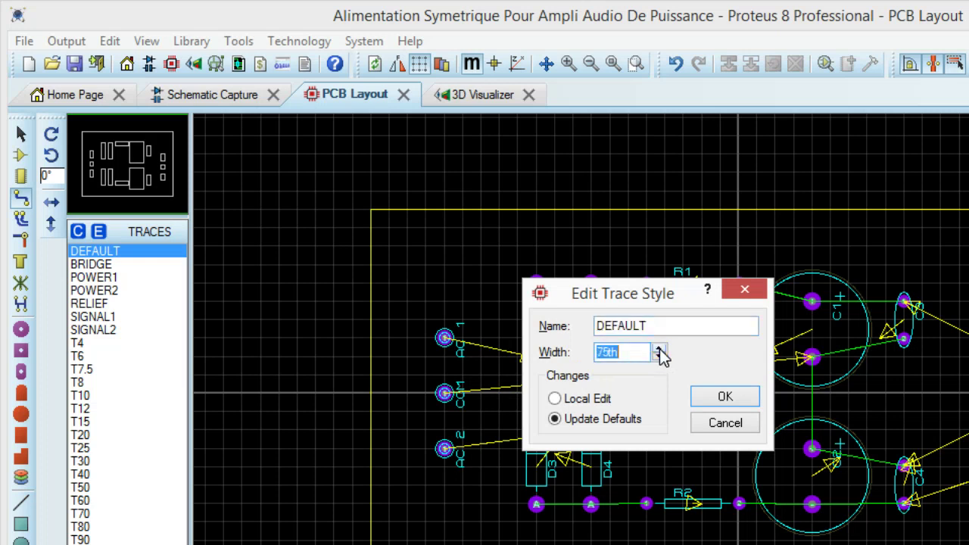
click(725, 398)
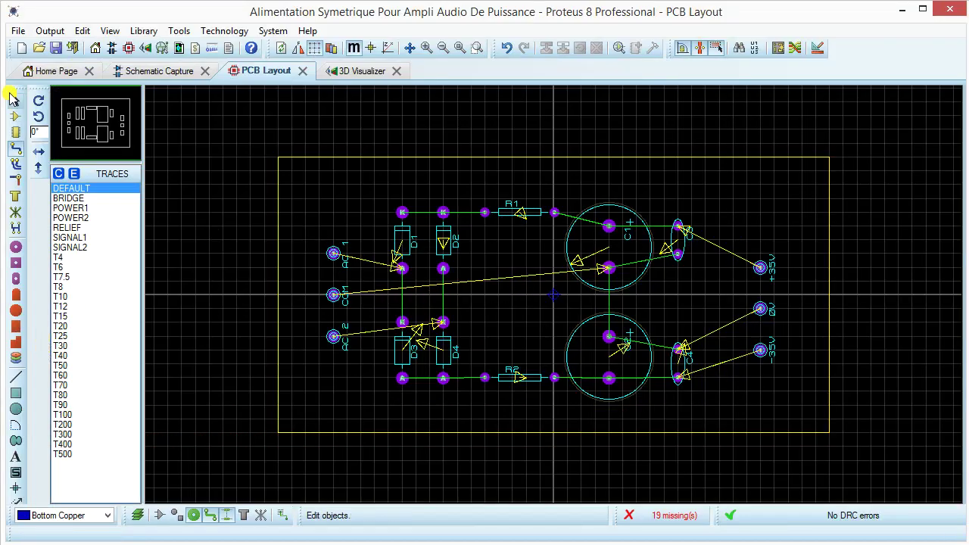
Auto-route the whole board with the basic schedule run automatically.
click(225, 31)
mouse_move(269, 36)
click(179, 31)
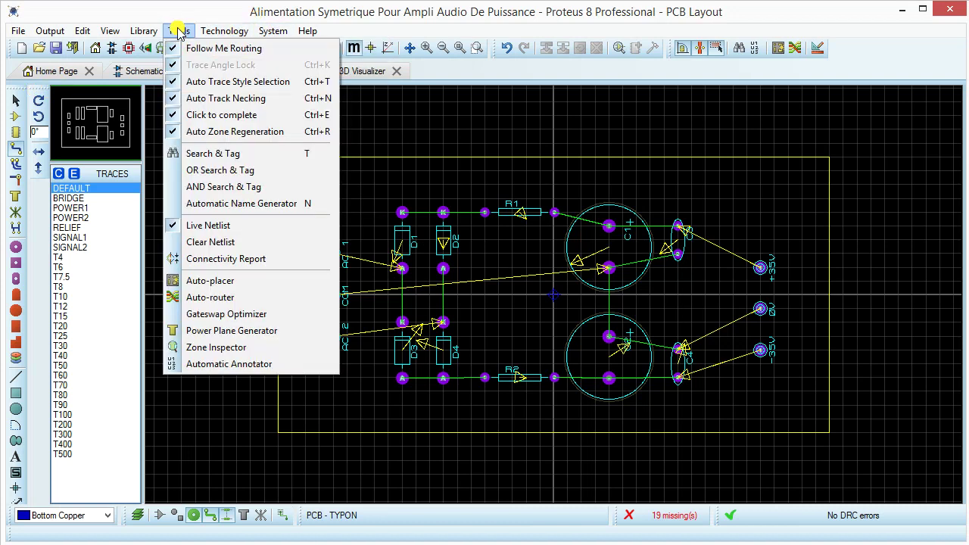
click(206, 299)
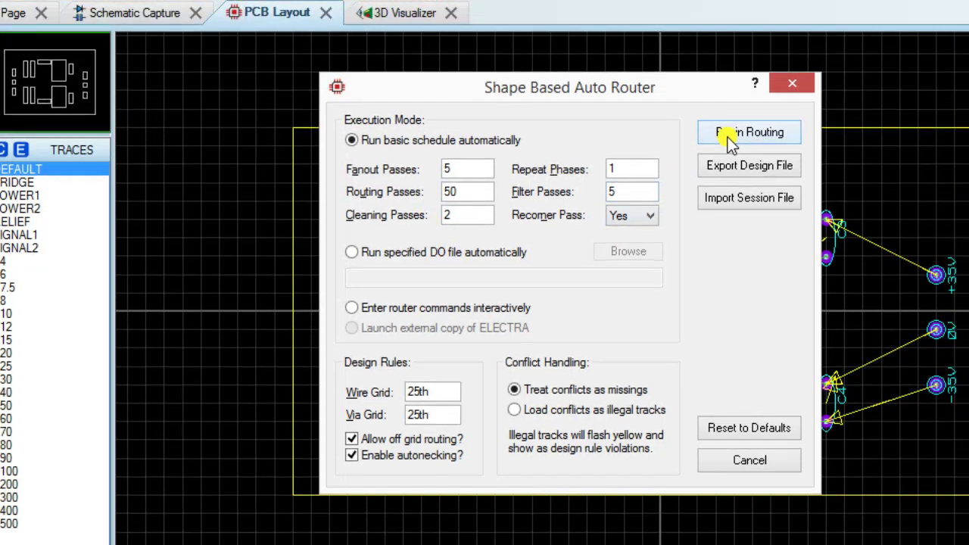
click(727, 137)
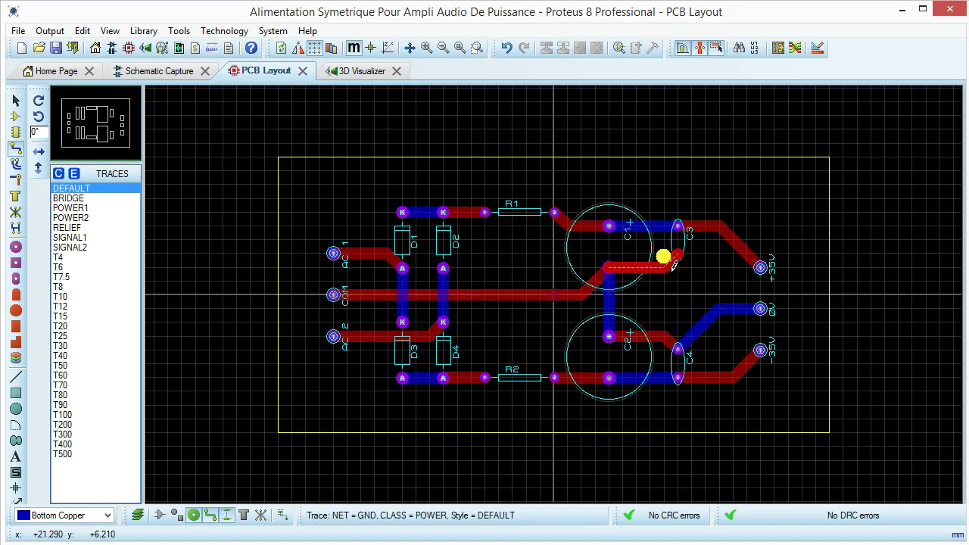
Delete the top-copper tracks from COM to C1, on both sides of R1, and from C3 to the +35V pin.
right_click(510, 305)
click(545, 295)
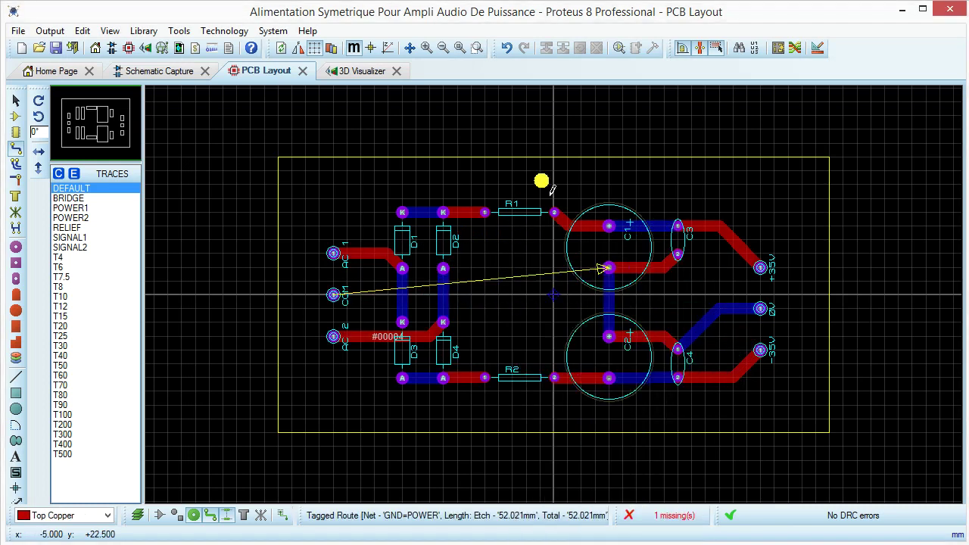
right_click(568, 221)
click(627, 256)
right_click(469, 220)
click(524, 246)
right_click(734, 237)
click(790, 253)
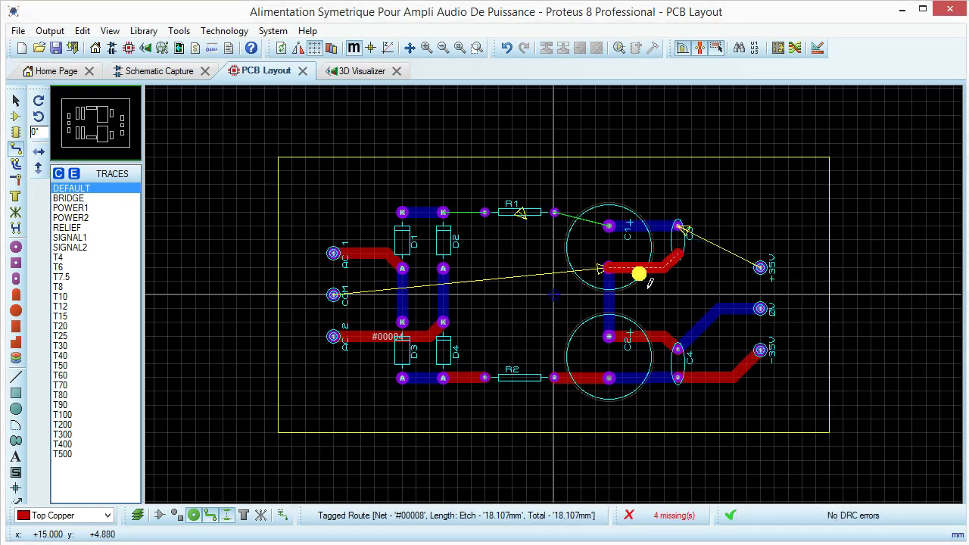
Delete the top-copper tracks between C1 and C3, between C2 and C4, and from C4 to the -35V pin.
right_click(656, 261)
click(708, 285)
right_click(666, 335)
click(708, 287)
click(746, 383)
right_click(745, 385)
click(787, 287)
Delete the top-copper tracks from R2 to C2 and from the AC 2 and AC 1 pins to the diodes.
click(592, 393)
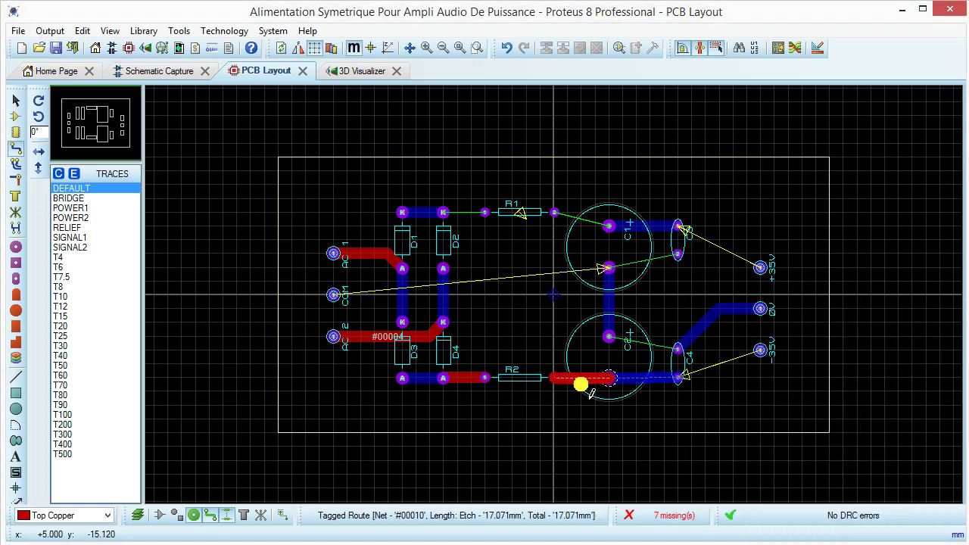
right_click(579, 380)
click(598, 291)
right_click(388, 340)
click(446, 291)
right_click(382, 262)
click(443, 301)
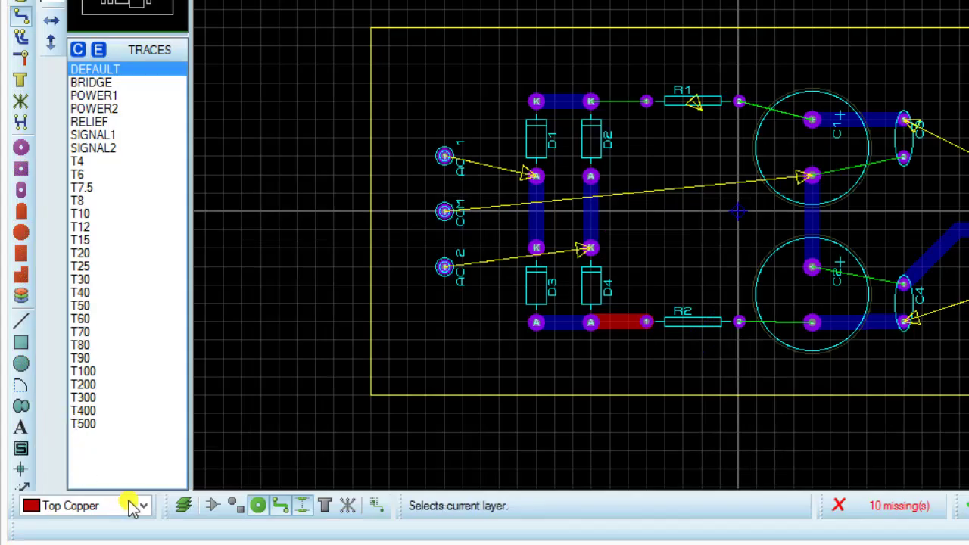
Route a track on Bottom Copper from the AC 1 pin to the anode of D1.
click(101, 514)
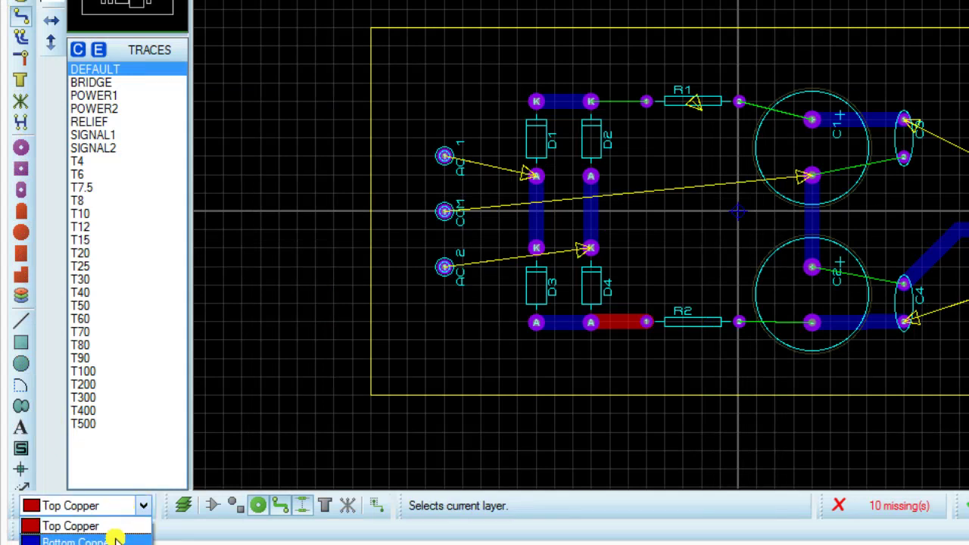
click(115, 539)
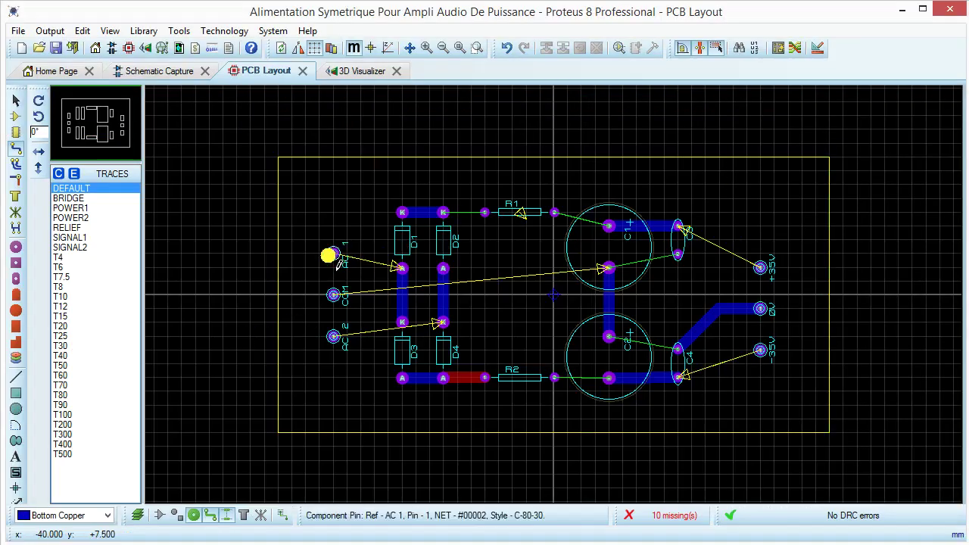
drag(333, 254, 403, 269)
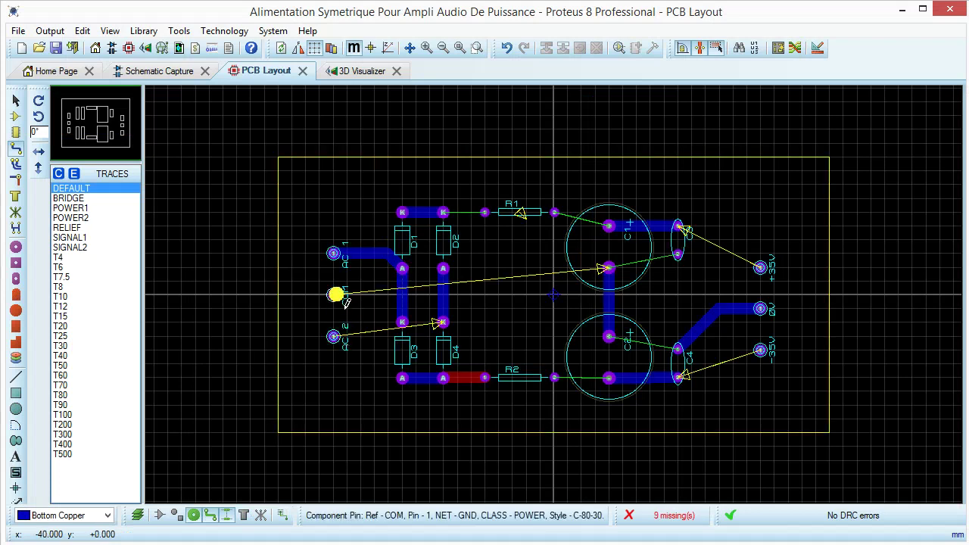
Route bottom-copper tracks from COM across D3 and D4 to C1's negative pad, and from D2's cathode to pin 1 of R1.
click(336, 296)
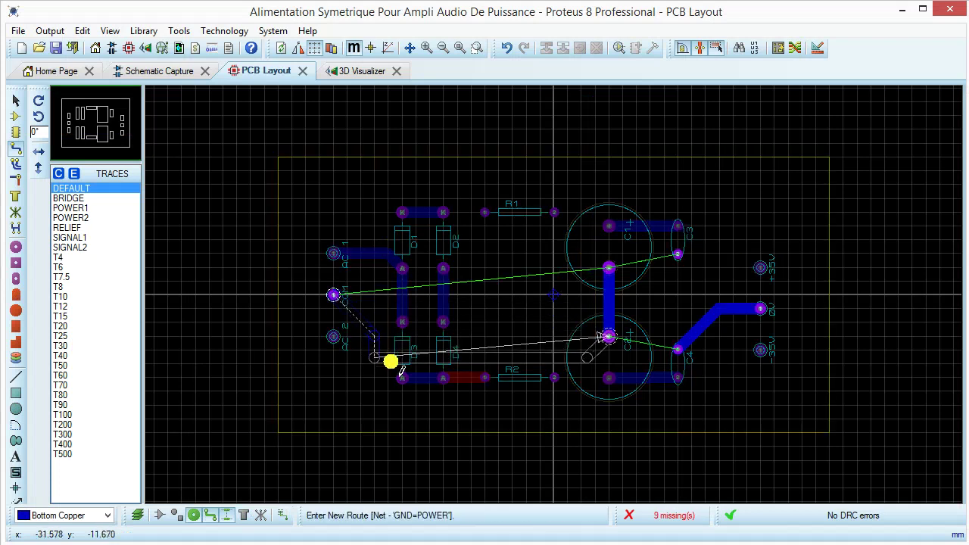
click(505, 348)
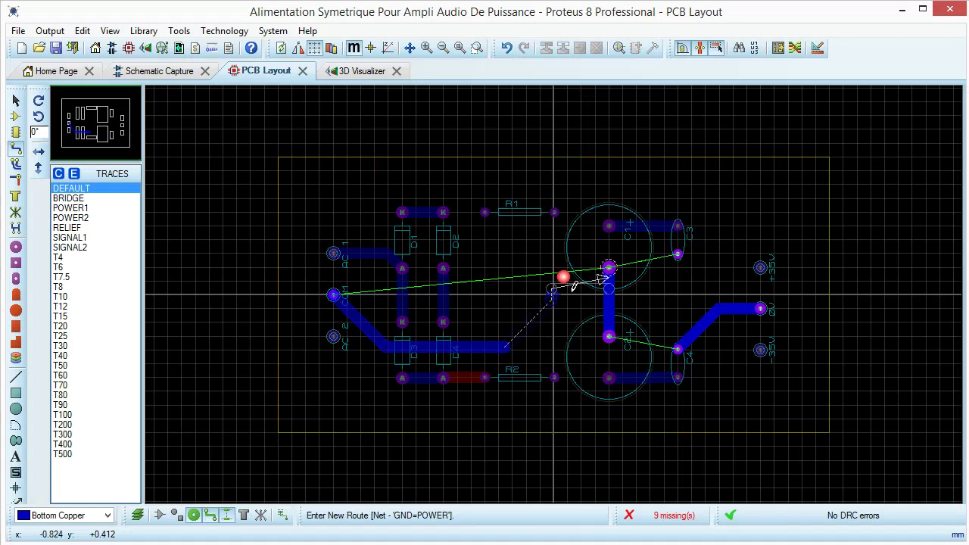
click(609, 268)
click(554, 278)
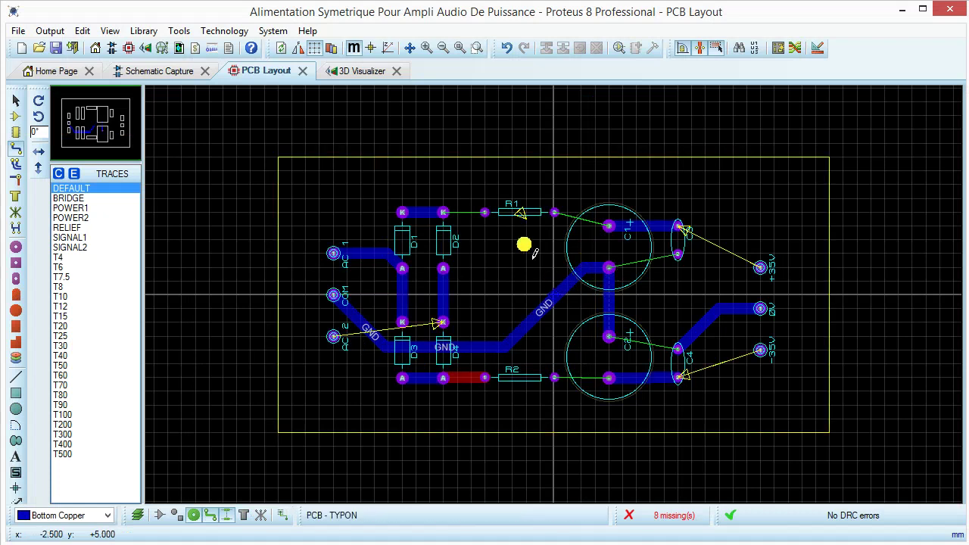
click(443, 212)
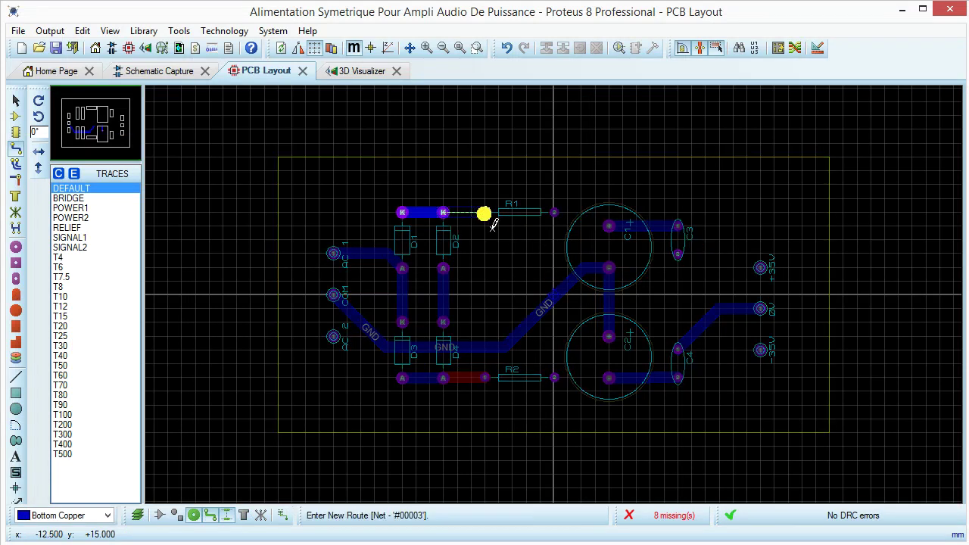
click(485, 213)
Replace the top-copper track between D4's anode and pin 1 of R2 with one on Bottom Copper.
click(469, 379)
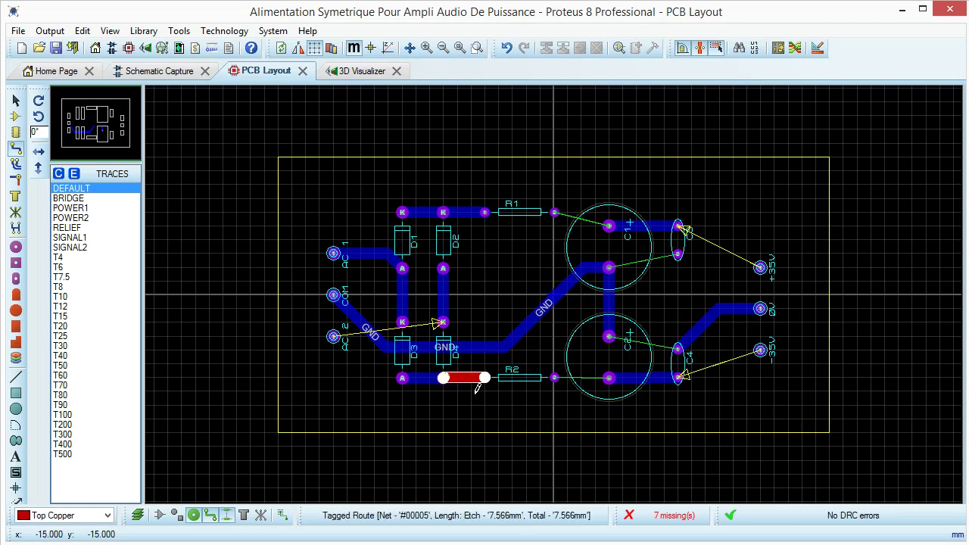
right_click(476, 386)
right_click(477, 386)
click(450, 383)
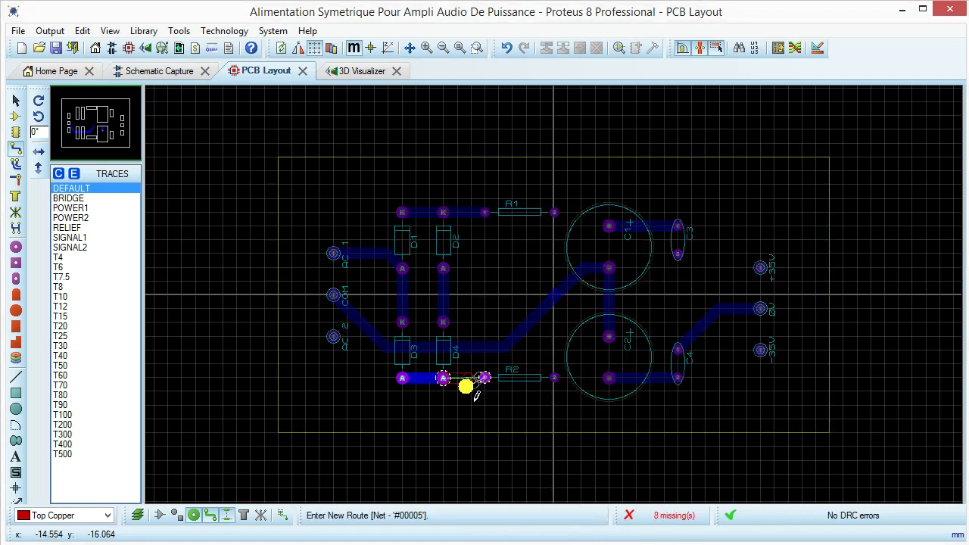
right_click(476, 393)
click(98, 516)
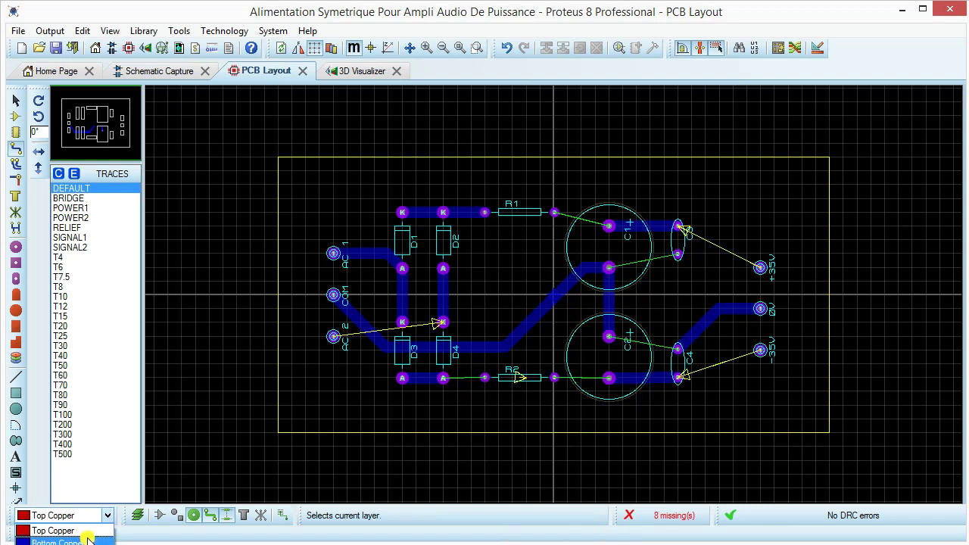
click(87, 542)
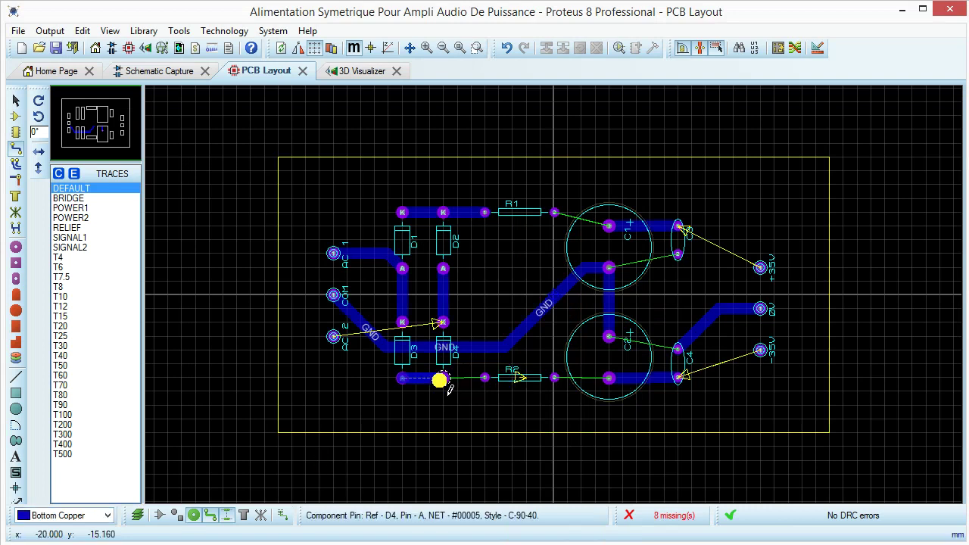
click(442, 384)
click(485, 377)
right_click(539, 396)
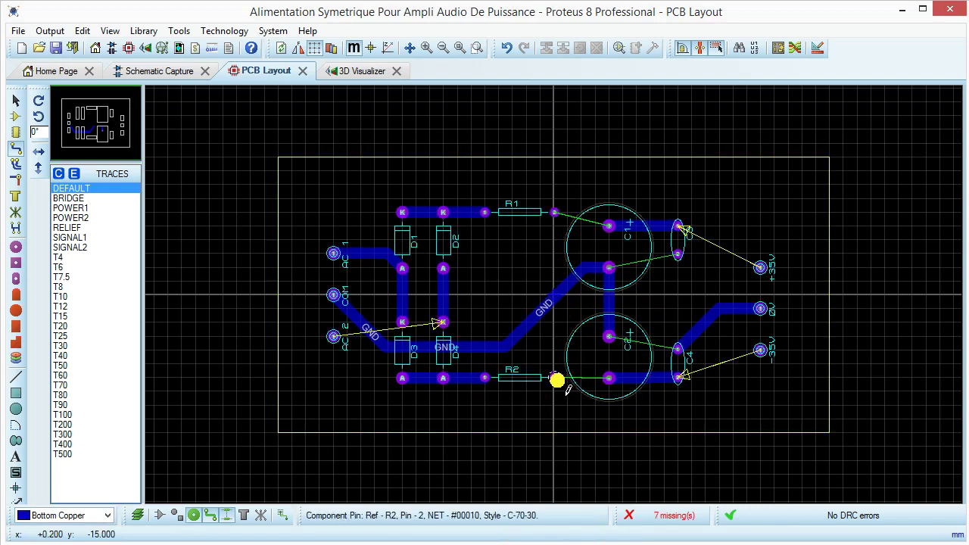
Route bottom-copper tracks from pin 2 of R2 to C2's negative pad and from C4 to the -35V pin.
click(556, 378)
click(609, 379)
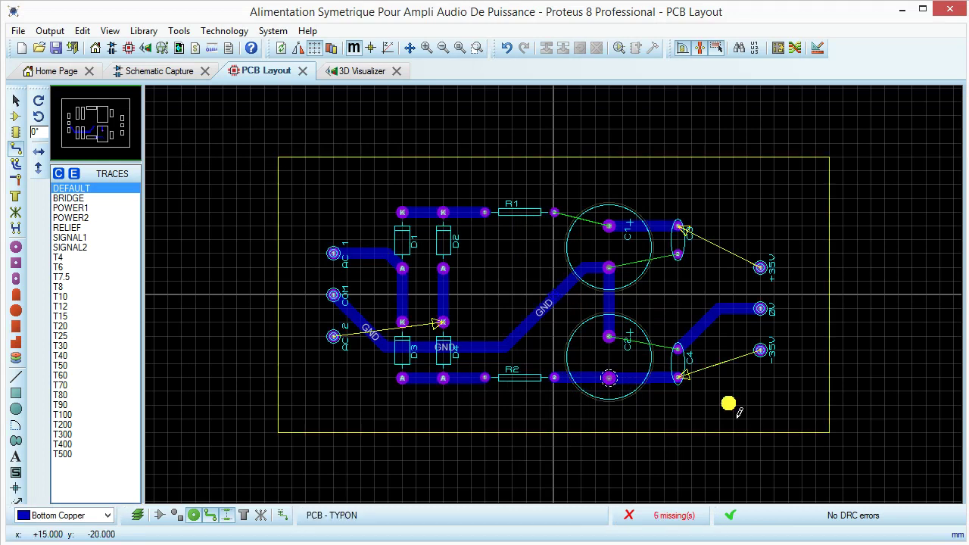
click(679, 377)
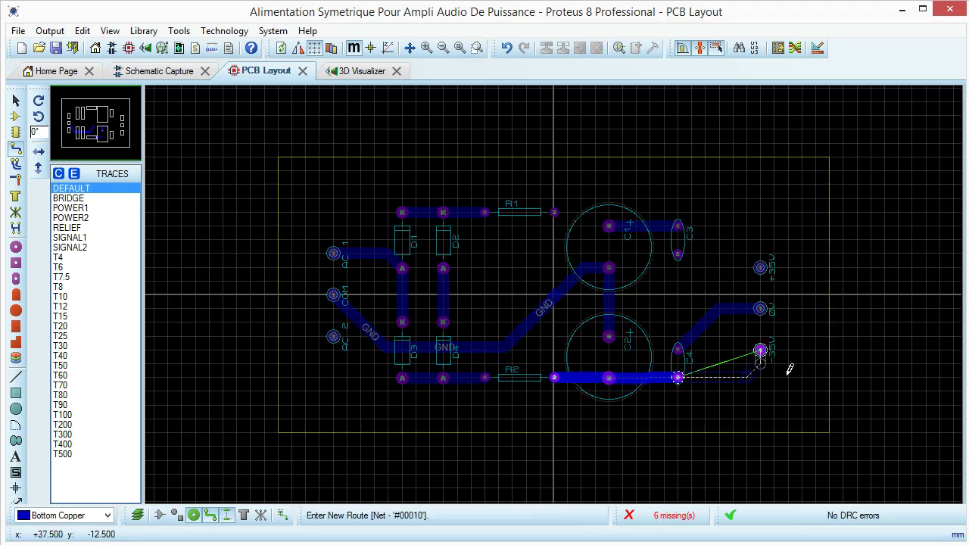
click(761, 350)
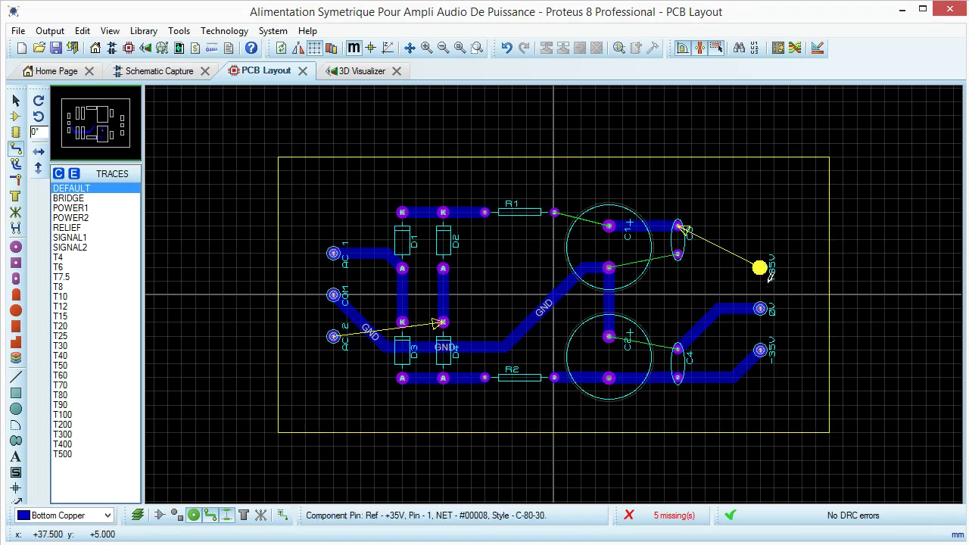
Route bottom-copper tracks from the +35V pin to C3 and from C1's negative pad to C3's ground pad.
click(760, 268)
click(676, 226)
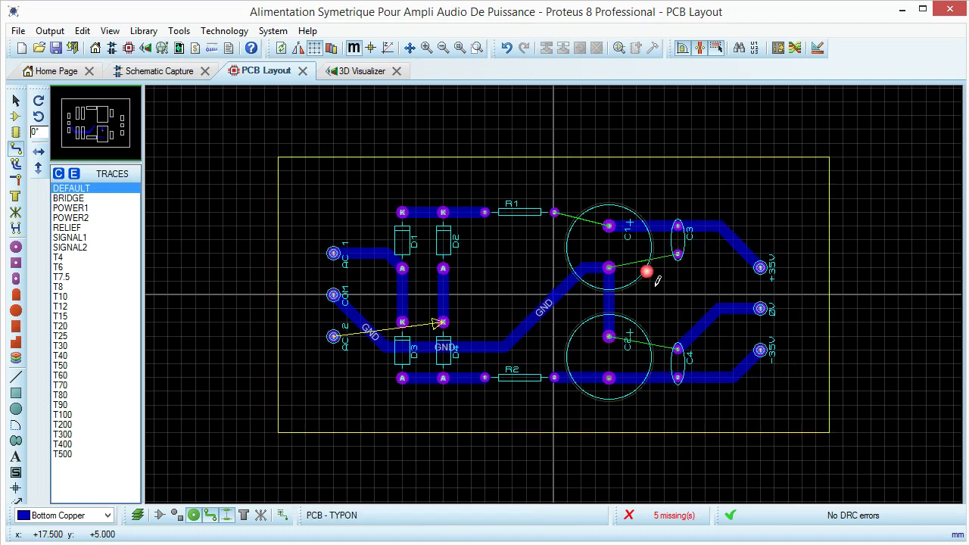
click(610, 269)
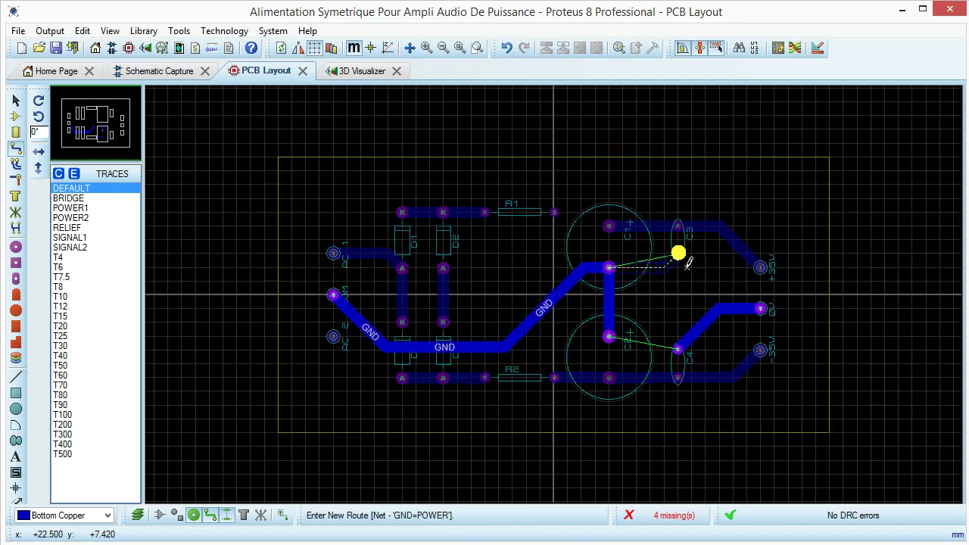
click(678, 254)
Route bottom-copper tracks from C2's positive pad to C4 and from pin 2 of R1 to C1's positive pad.
click(610, 336)
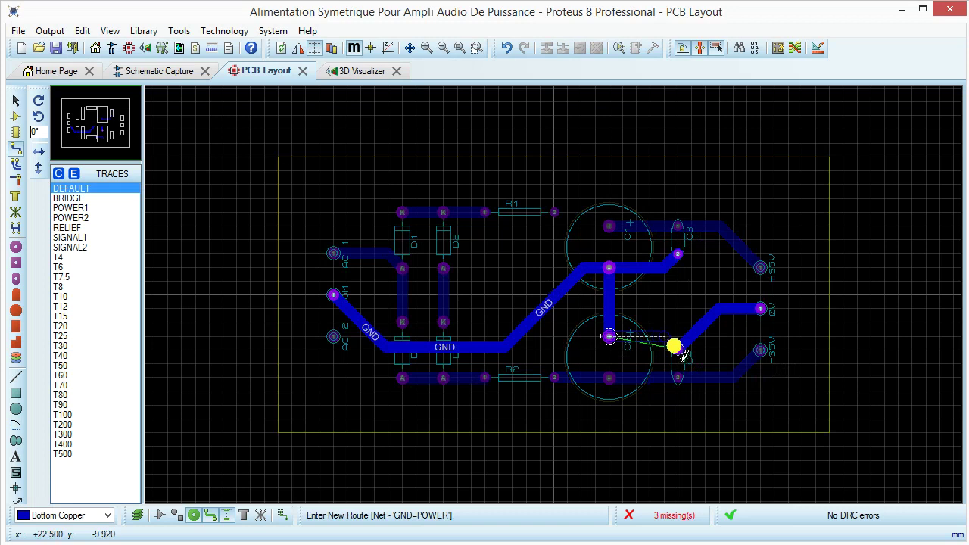
click(680, 351)
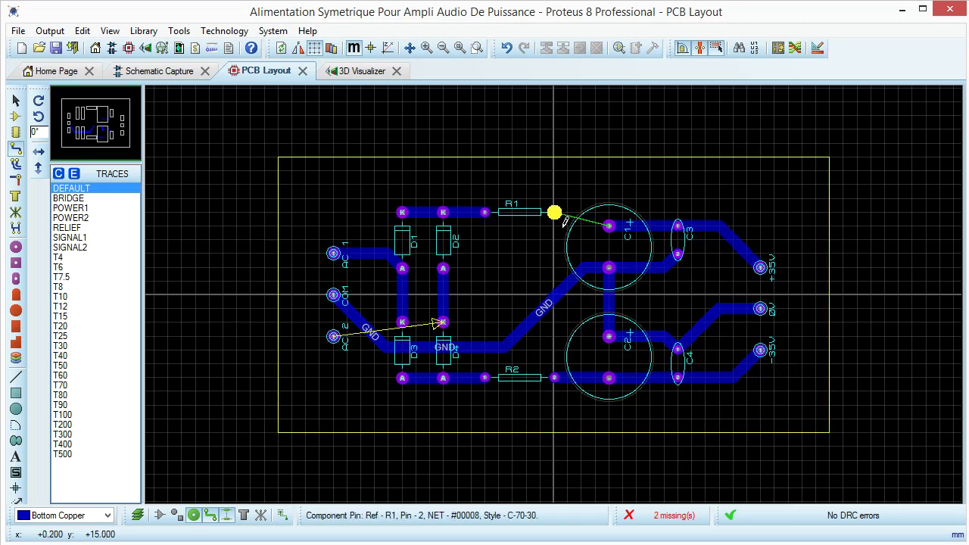
click(554, 212)
click(609, 226)
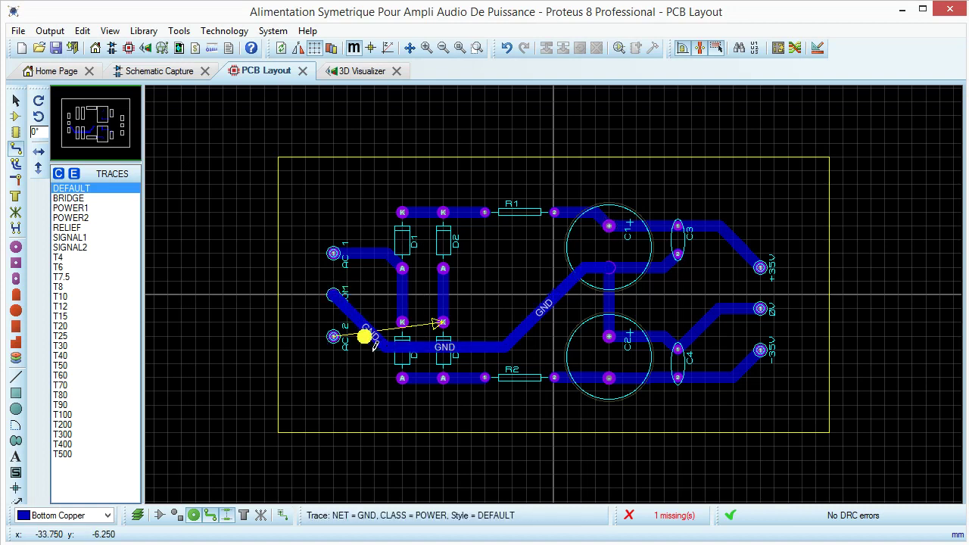
Swap the order of COM and AC 2 by moving COM down about 12.5 mm and AC 2 up about 5 mm.
scroll(381, 356, up, 1)
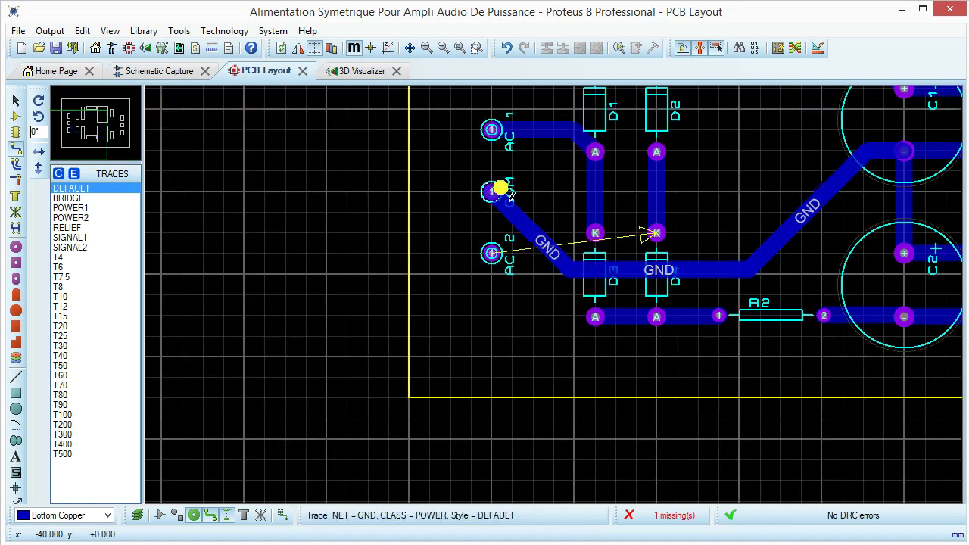
click(16, 100)
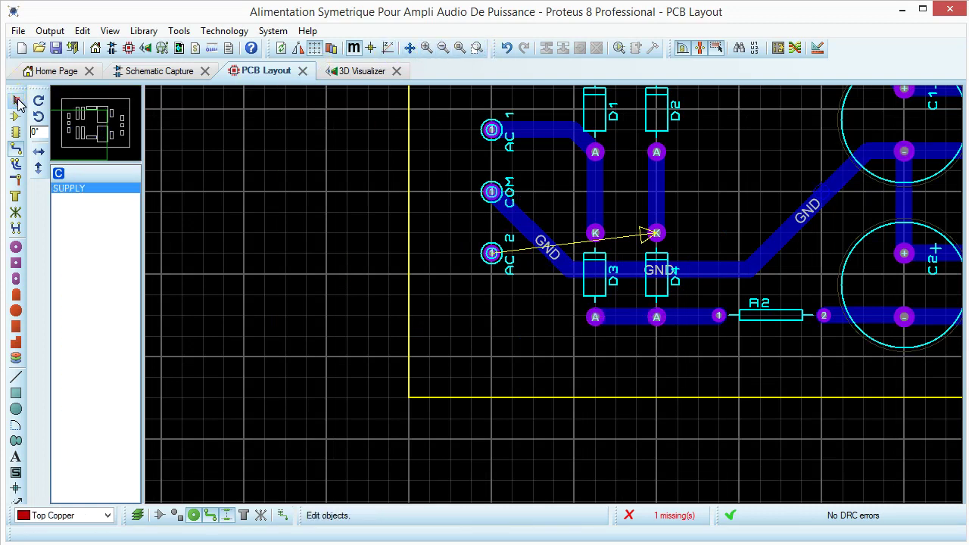
click(496, 193)
drag(492, 192, 491, 295)
click(492, 255)
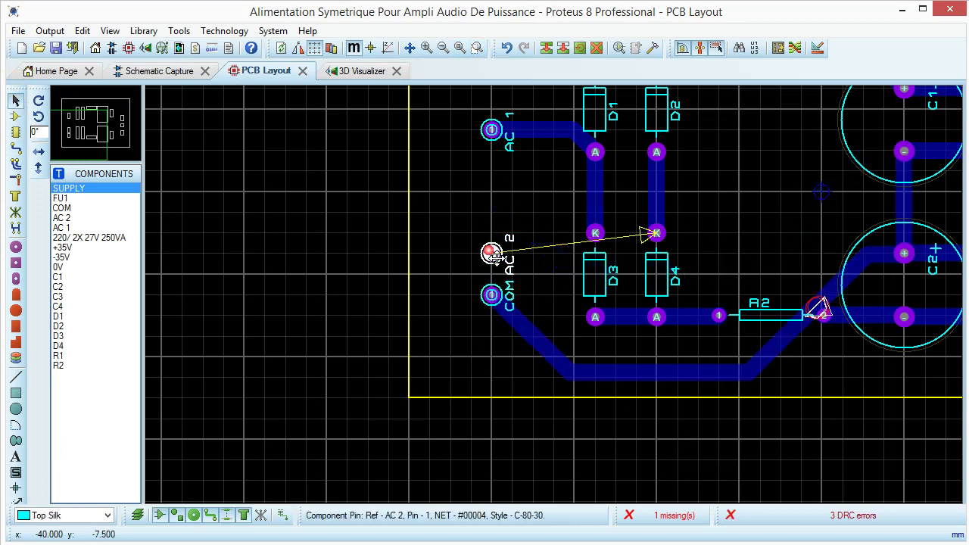
drag(492, 255, 491, 213)
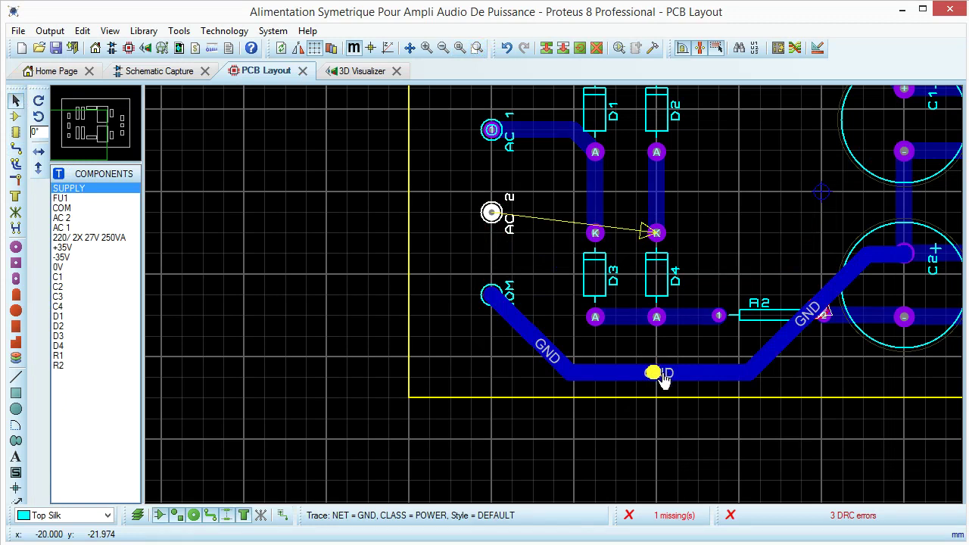
Undo the COM and AC 2 moves, and delete the GND track between COM and C1's negative pad.
click(508, 48)
click(508, 47)
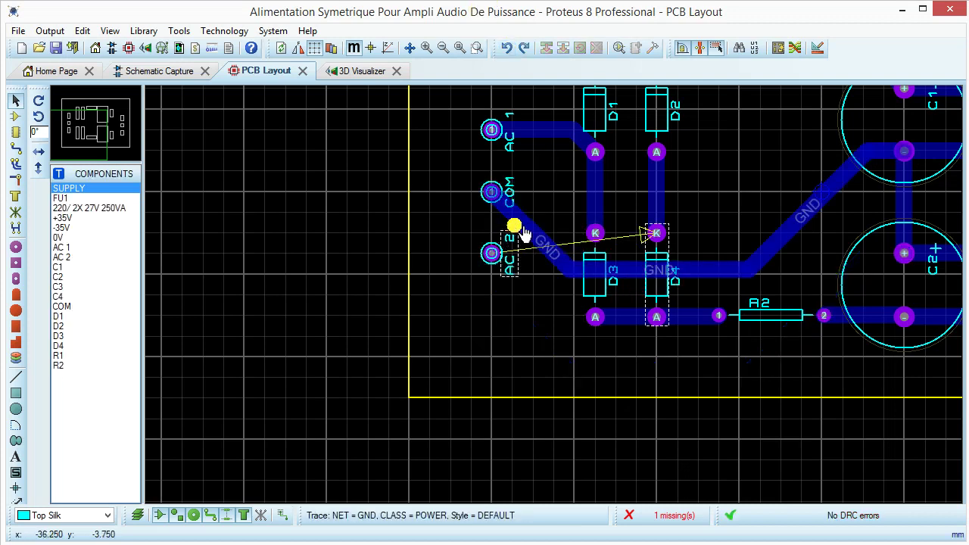
click(533, 235)
right_click(536, 241)
click(590, 331)
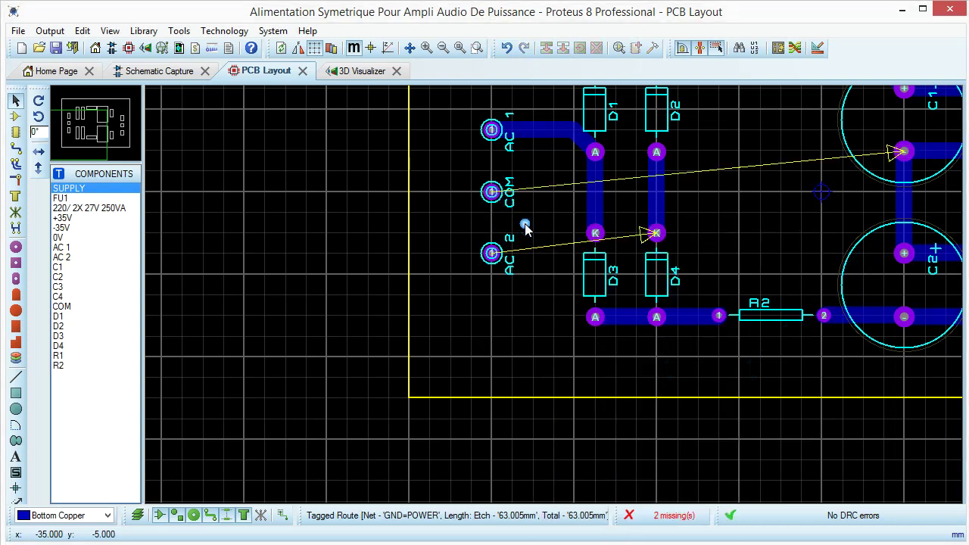
Route a bottom-copper track from AC 2 beneath D3's body to D4's cathode pad.
click(15, 149)
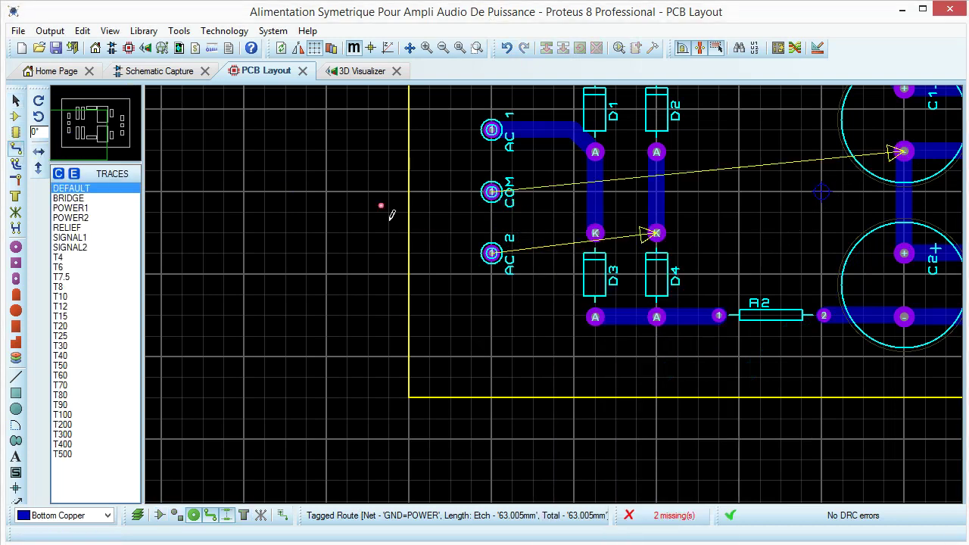
click(490, 253)
mouse_move(575, 241)
mouse_down()
mouse_move(603, 229)
mouse_move(571, 273)
mouse_move(622, 283)
mouse_move(491, 318)
mouse_move(543, 283)
mouse_move(644, 270)
mouse_move(657, 240)
mouse_up()
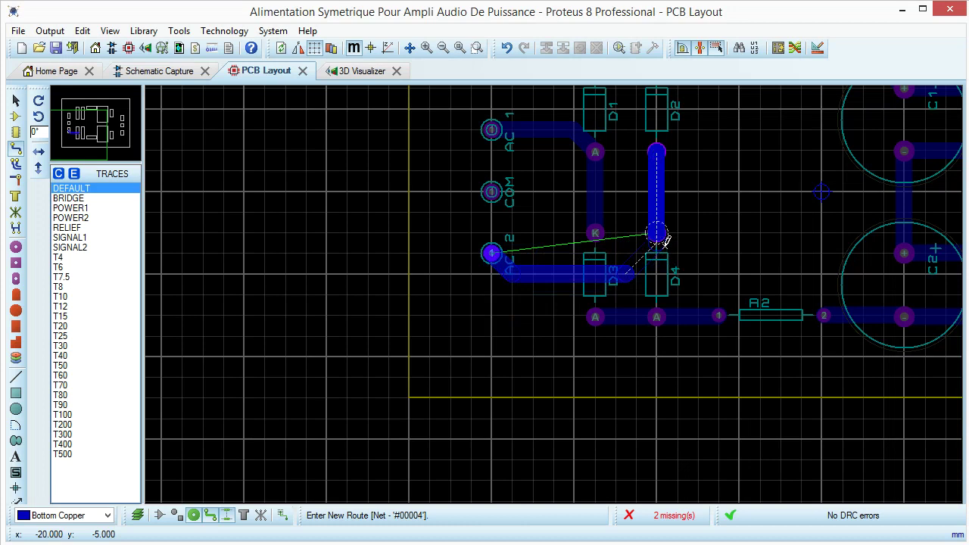
click(657, 233)
scroll(631, 260, down, 1)
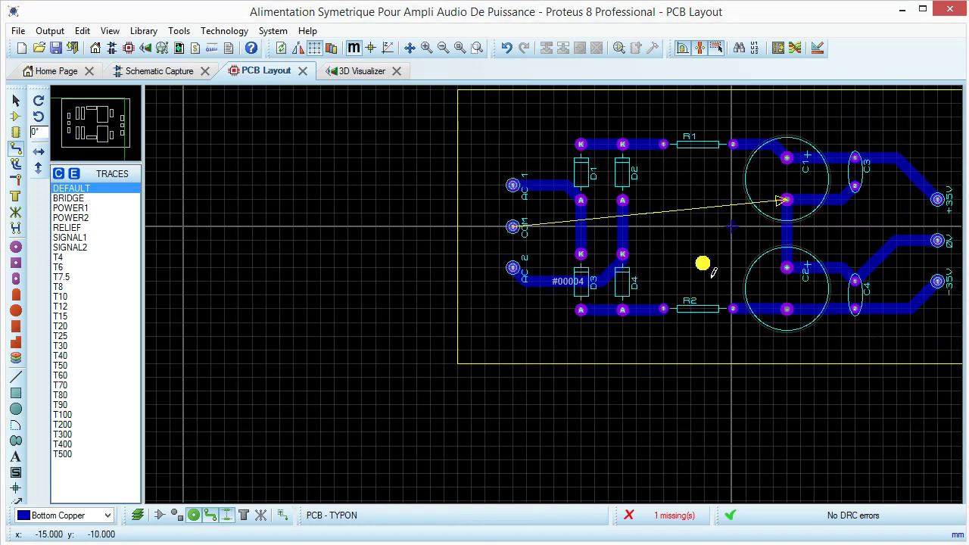
Route a bottom-copper GND track from C1's negative pad between R1's pins, above D1 and D2, and around AC 1 to COM.
click(787, 200)
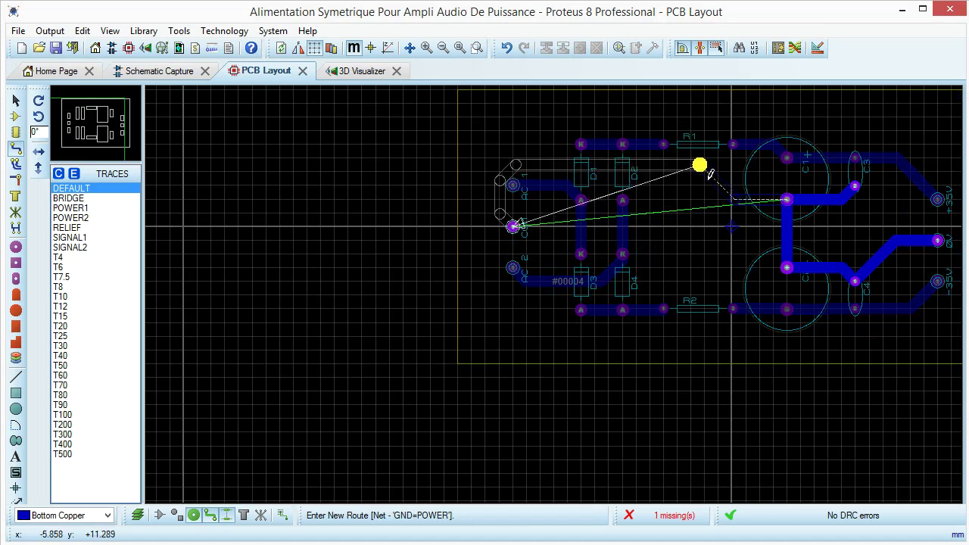
click(704, 171)
click(684, 109)
click(478, 157)
click(479, 228)
click(514, 229)
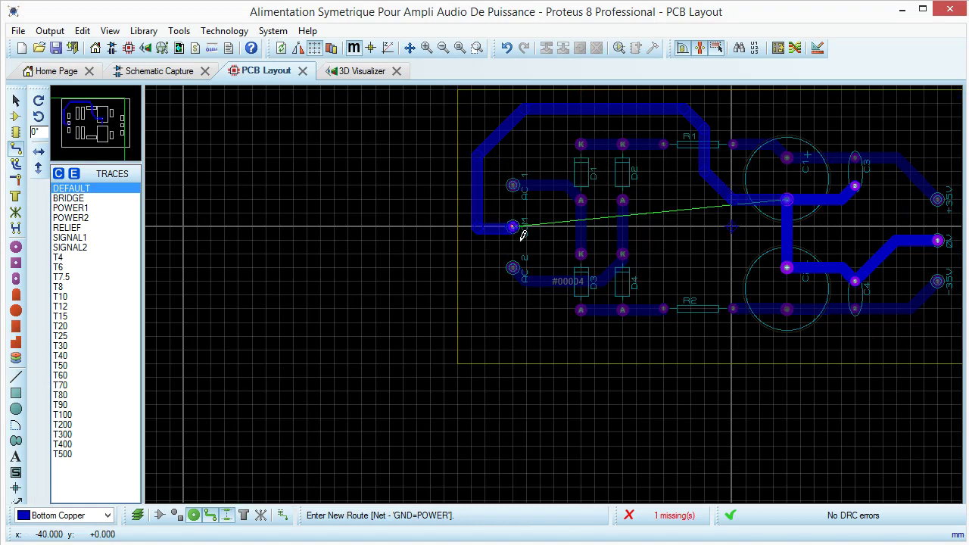
click(460, 48)
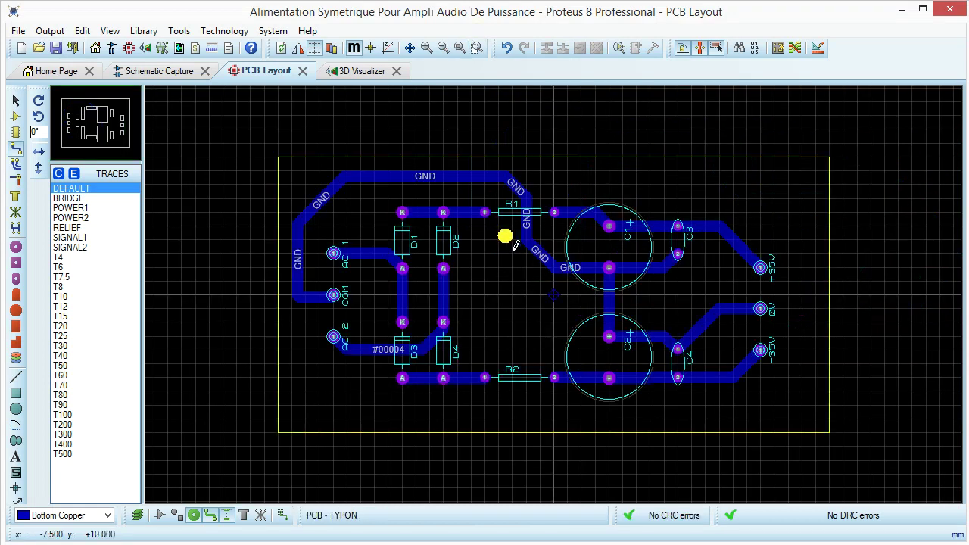
Inspect the board's bottom tracks and its component side from above in the 3D view, and return to the PCB layout.
click(363, 72)
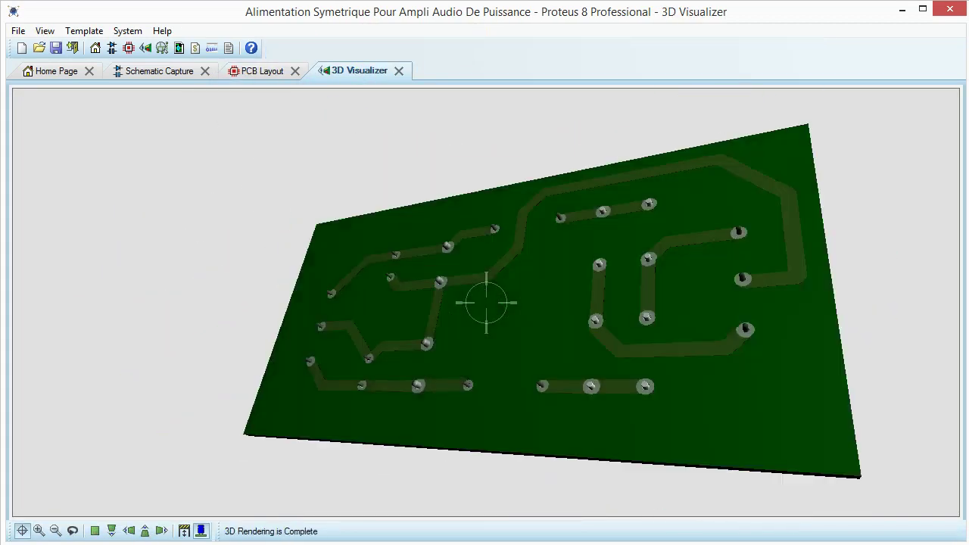
click(485, 303)
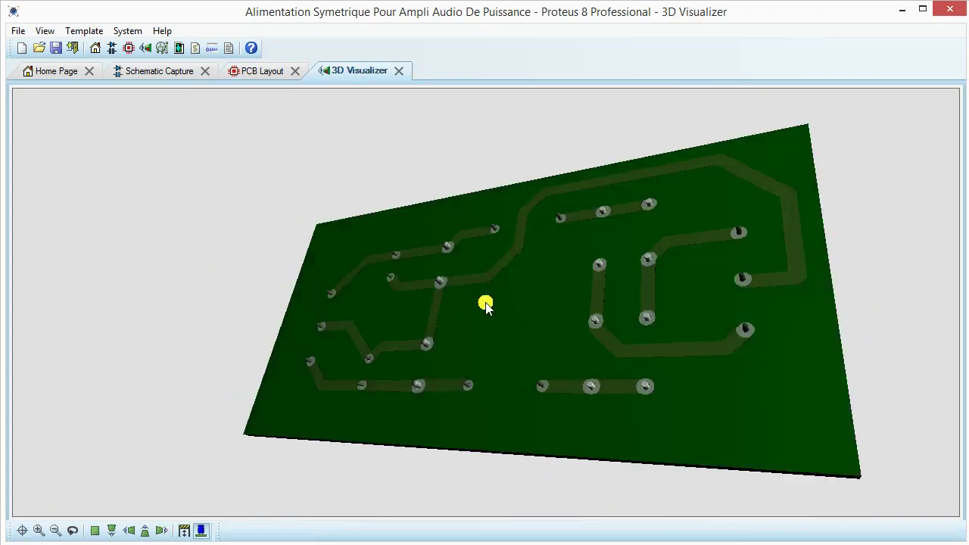
click(94, 530)
click(220, 214)
click(485, 303)
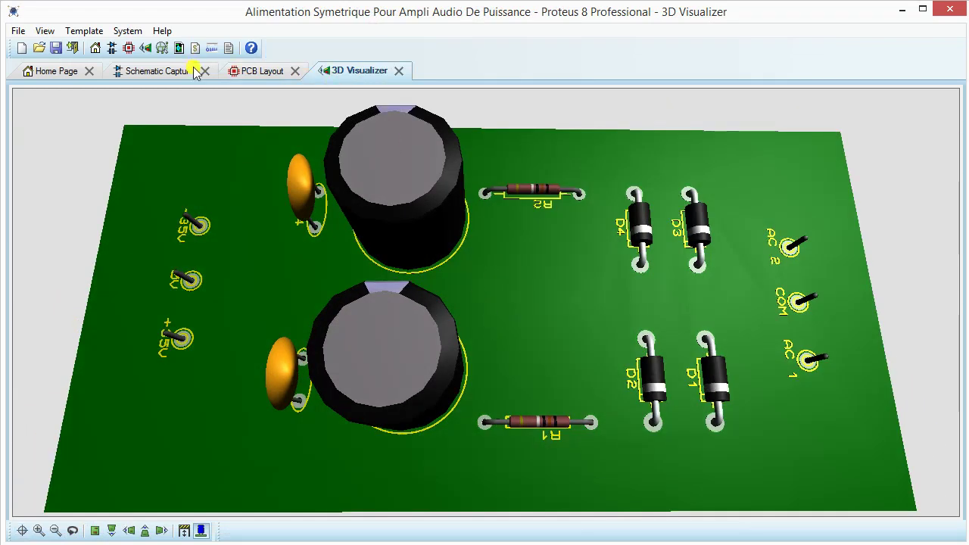
click(242, 72)
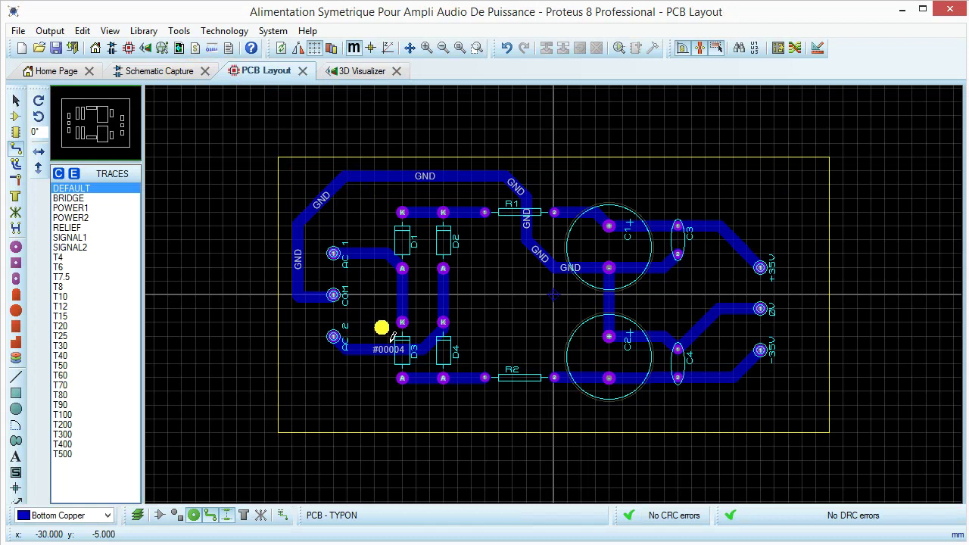
Generate a power plane for the GND=POWER net on Bottom Copper with the DEFAULT boundary.
click(275, 34)
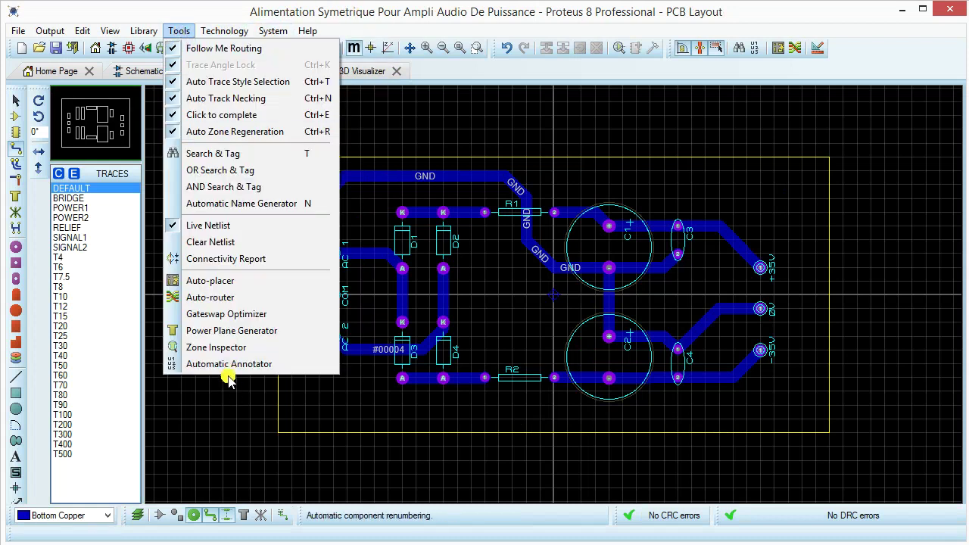
click(223, 333)
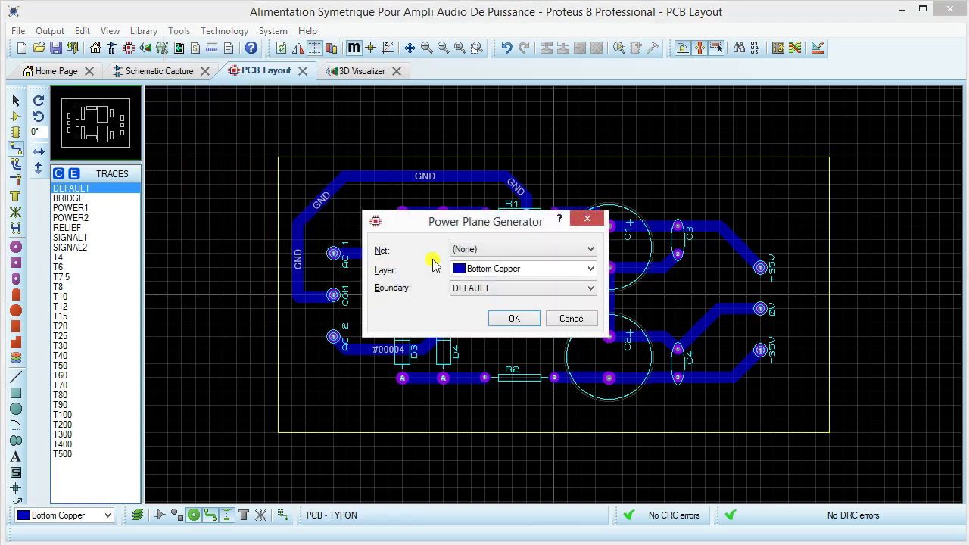
click(490, 250)
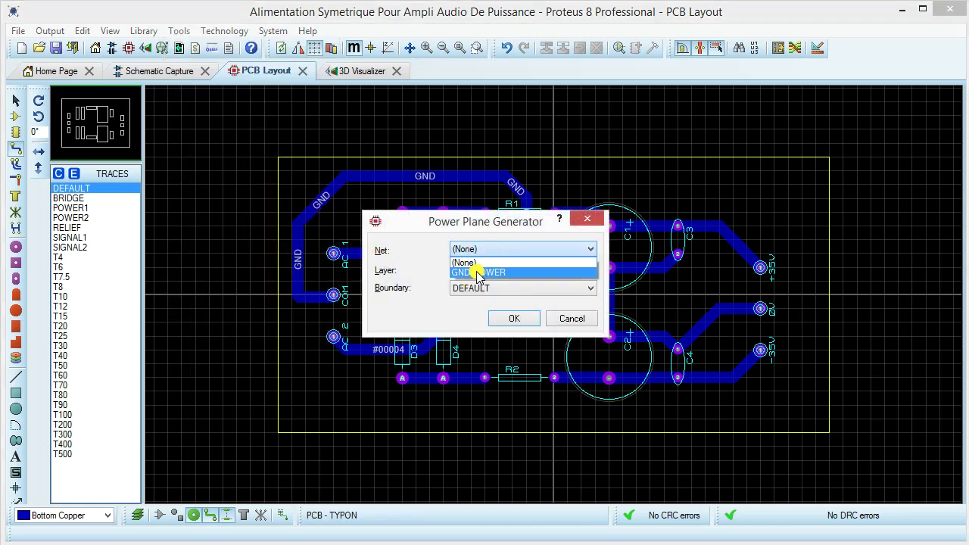
click(478, 272)
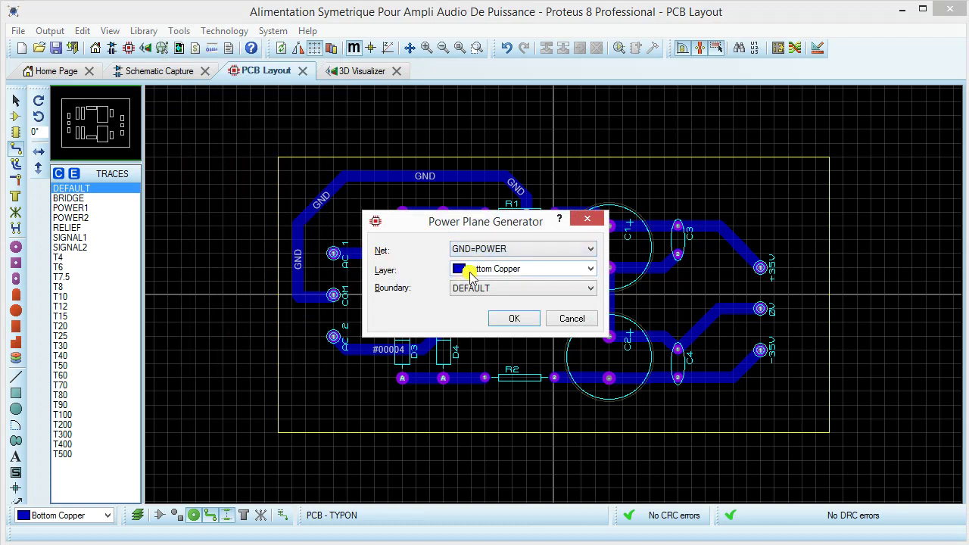
click(511, 321)
Set the ground zone's clearance to 40th and its colour mode to Normal.
click(15, 100)
click(805, 170)
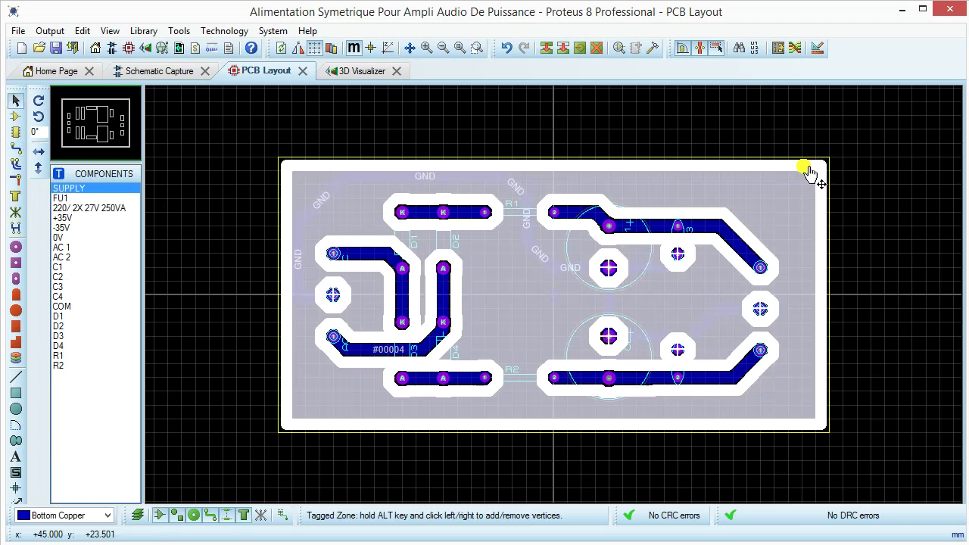
click(806, 171)
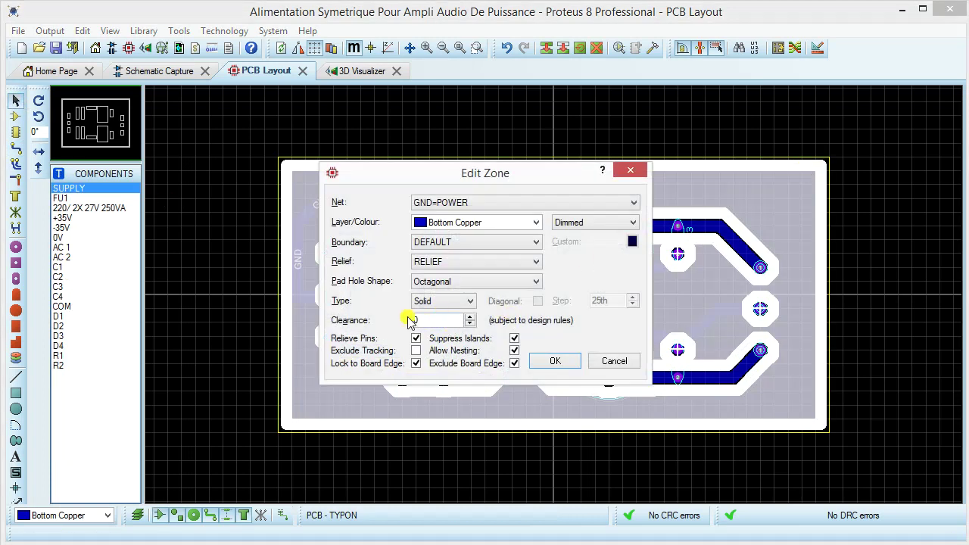
text(0th)
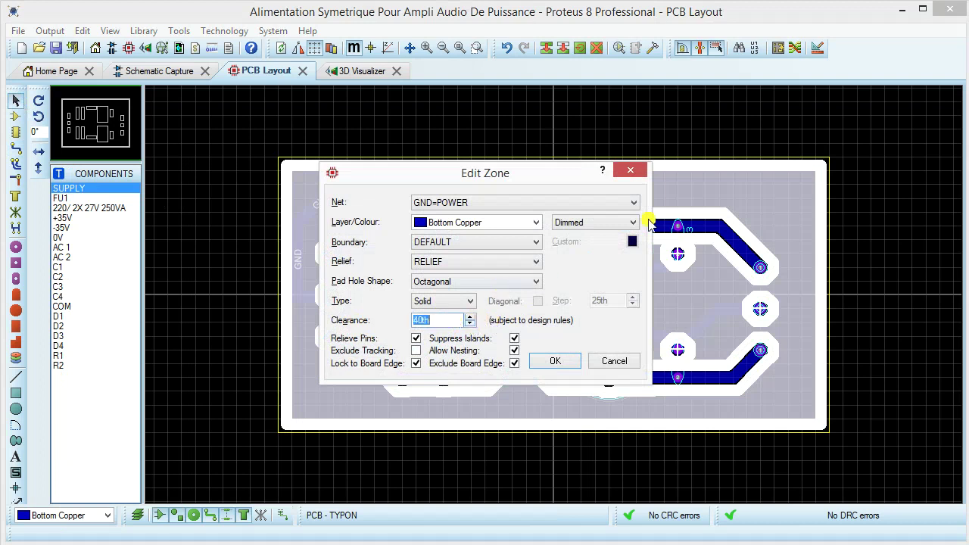
click(627, 224)
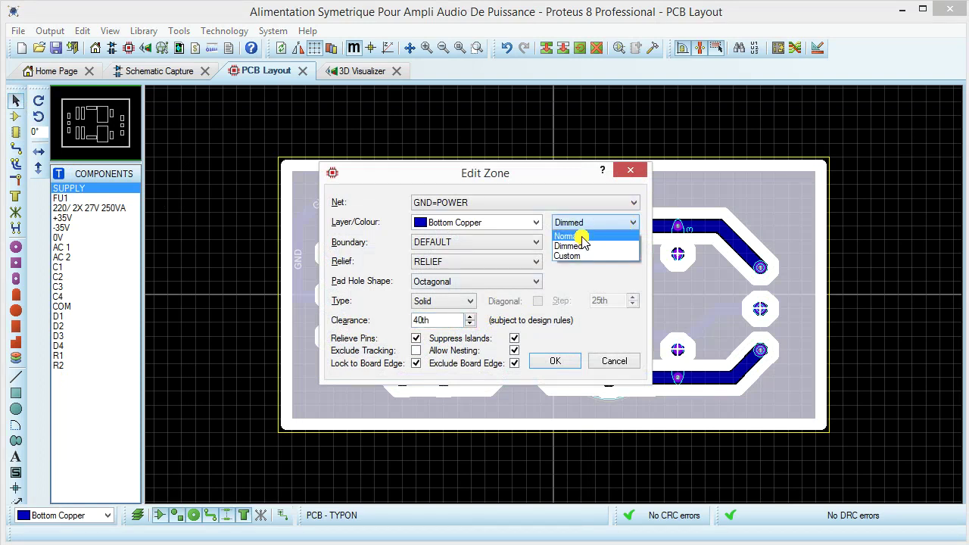
click(582, 239)
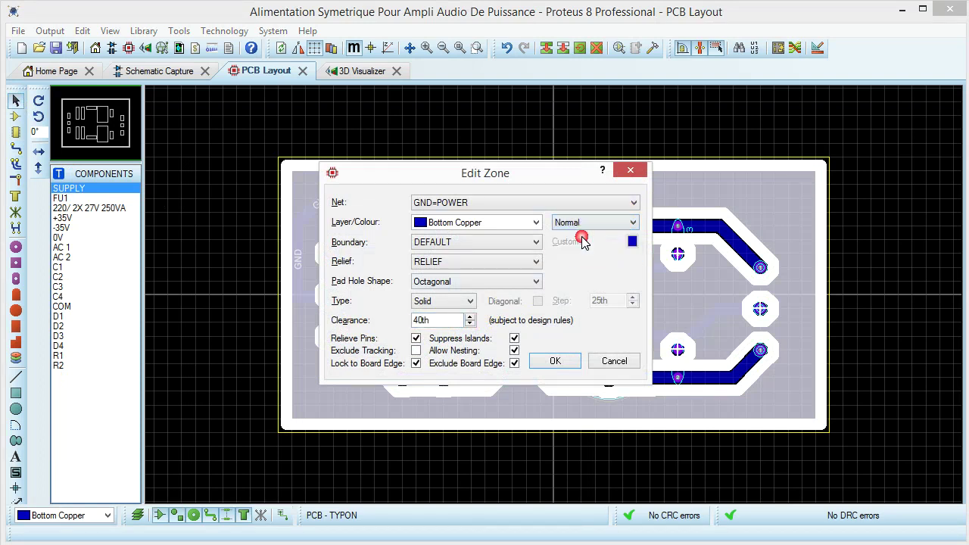
click(558, 362)
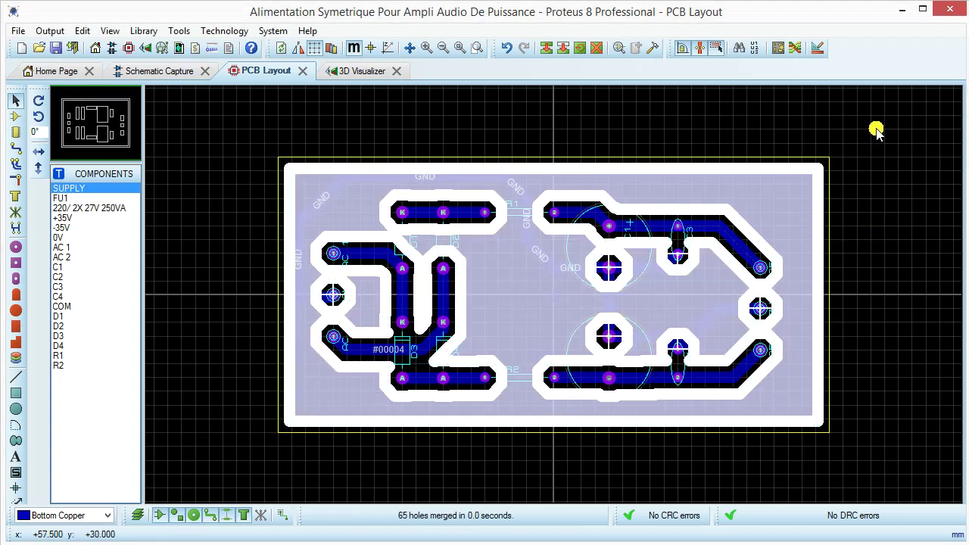
click(876, 125)
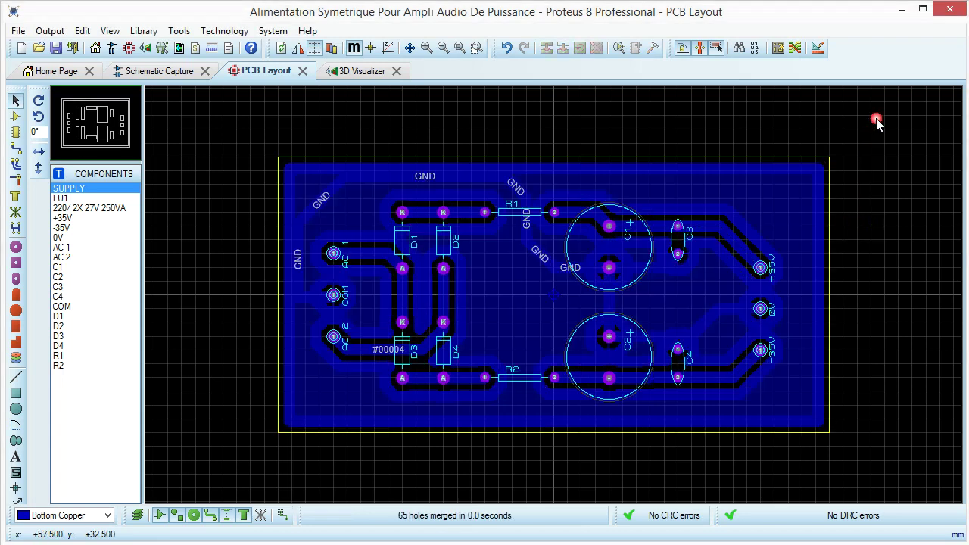
Set the ground zone's clearance to 60th and deselect the zone.
double_click(753, 176)
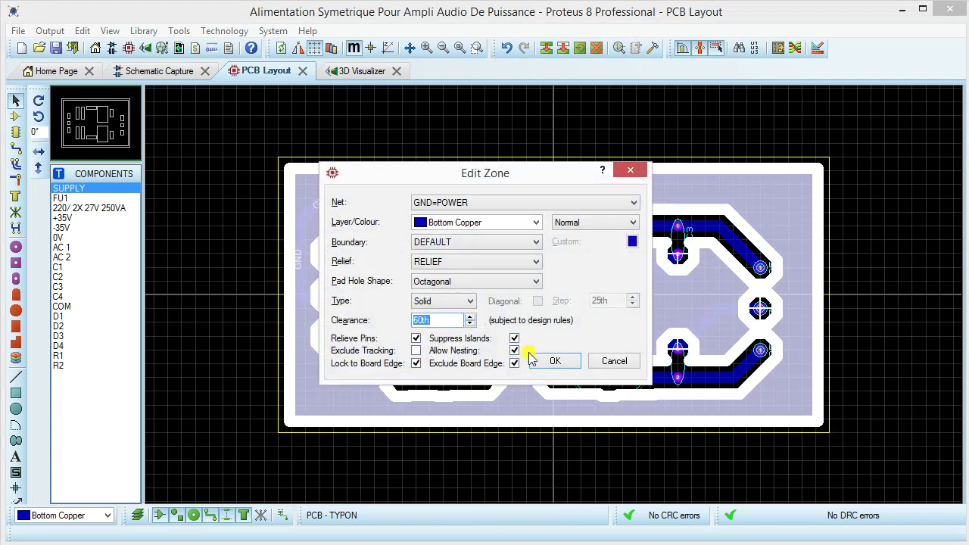
click(556, 362)
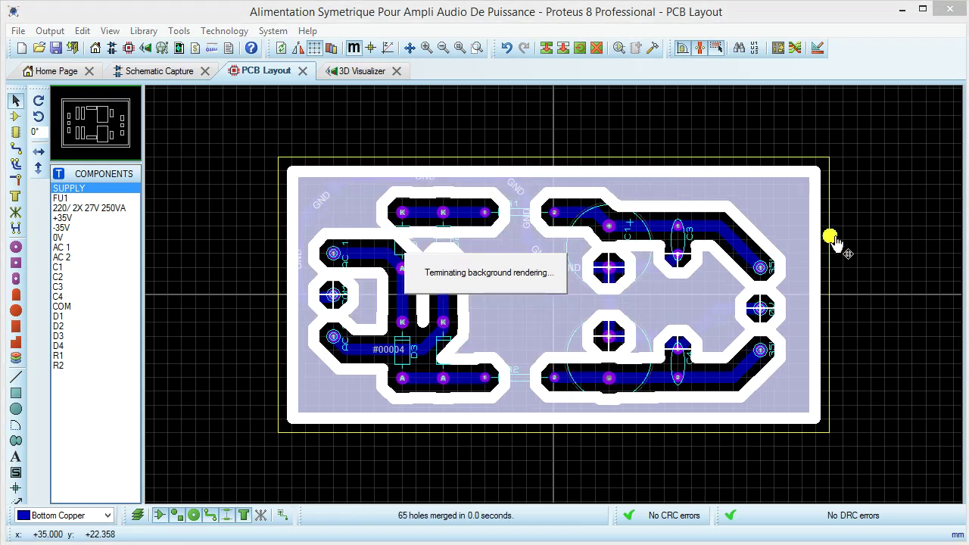
double_click(493, 296)
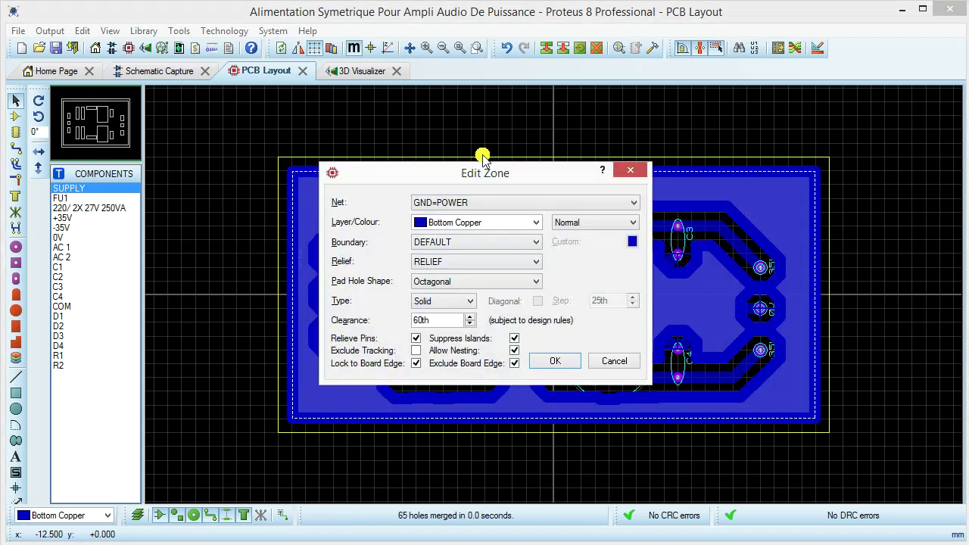
click(557, 362)
click(580, 140)
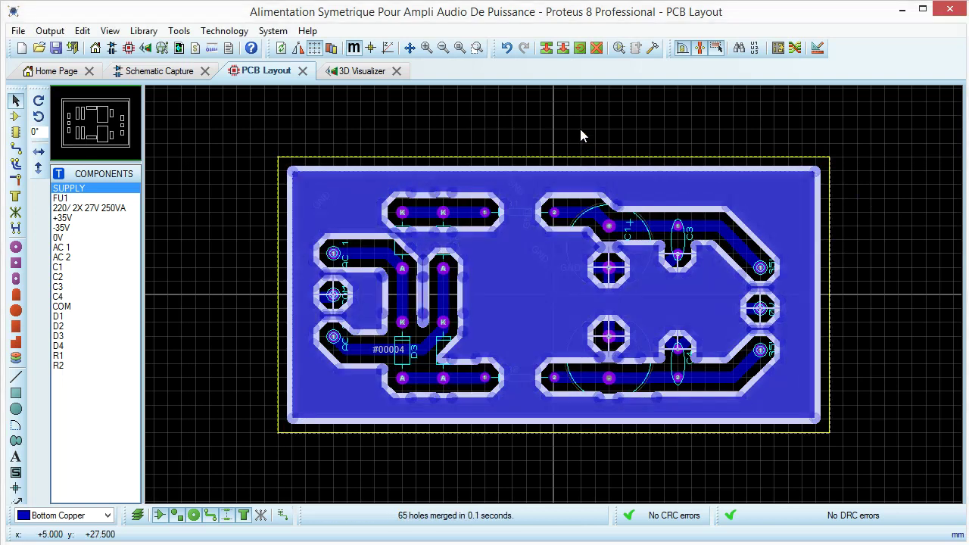
click(580, 130)
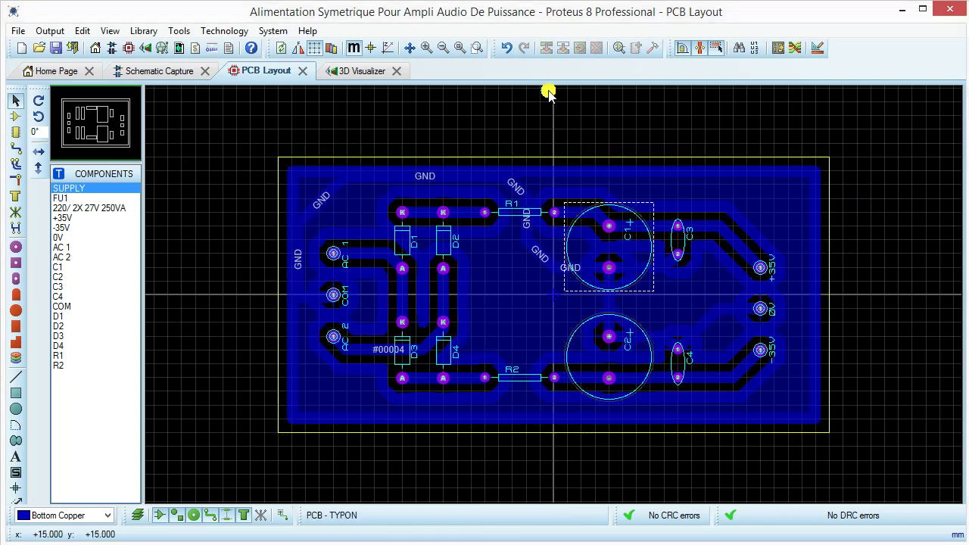
Inspect the ground plane from the copper side in the 3D view, and return to the PCB layout.
click(371, 72)
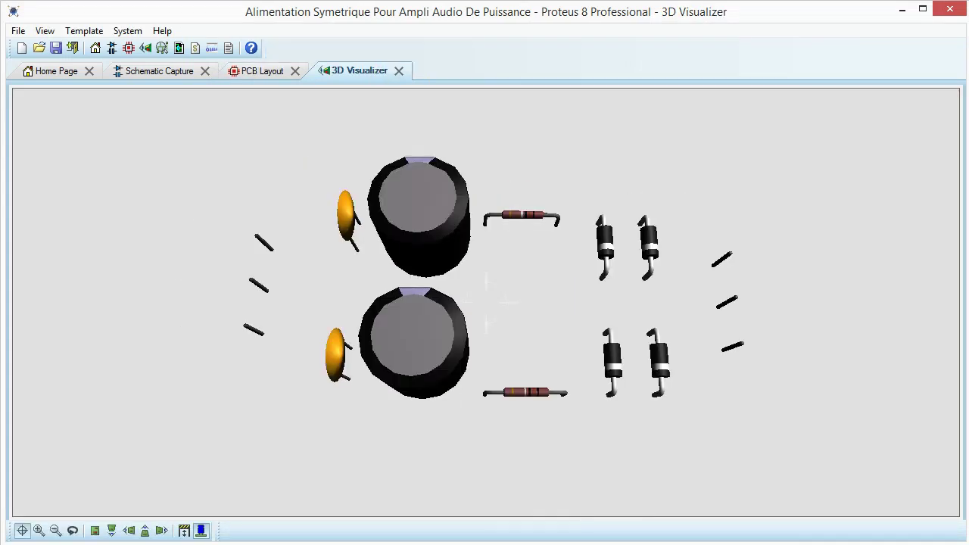
middle_click(579, 295)
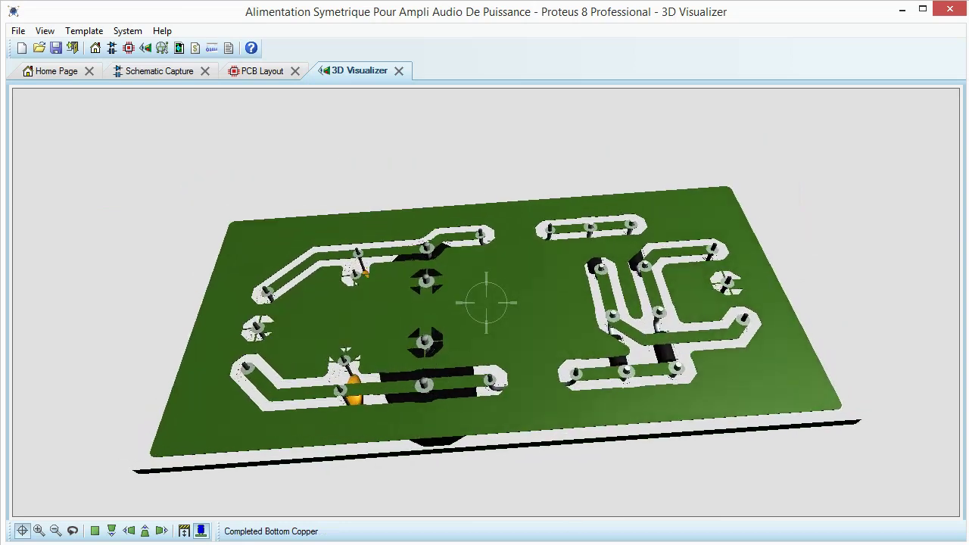
click(430, 216)
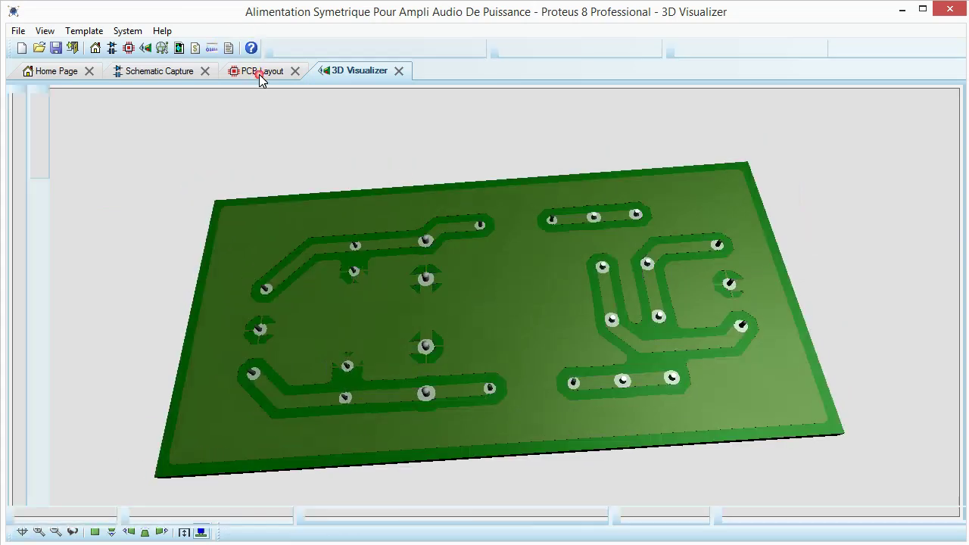
click(259, 74)
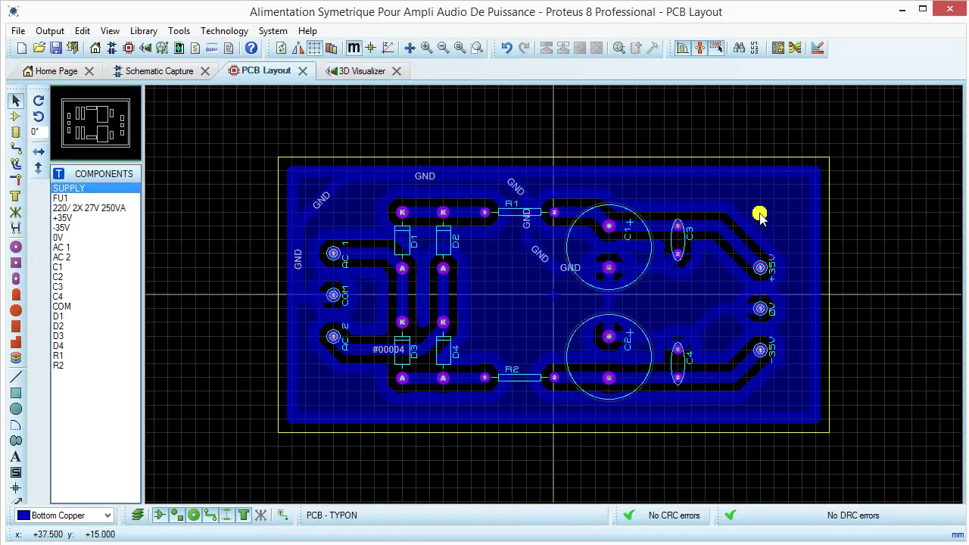
In the schematic, place a RES resistor rotated 90° to the right of C3, with its upper end on the +35V line.
click(139, 70)
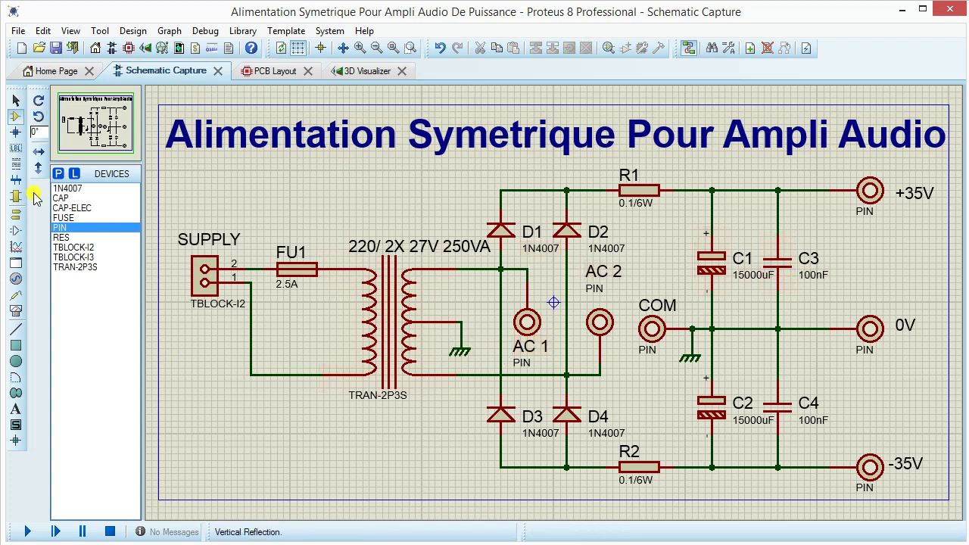
click(68, 238)
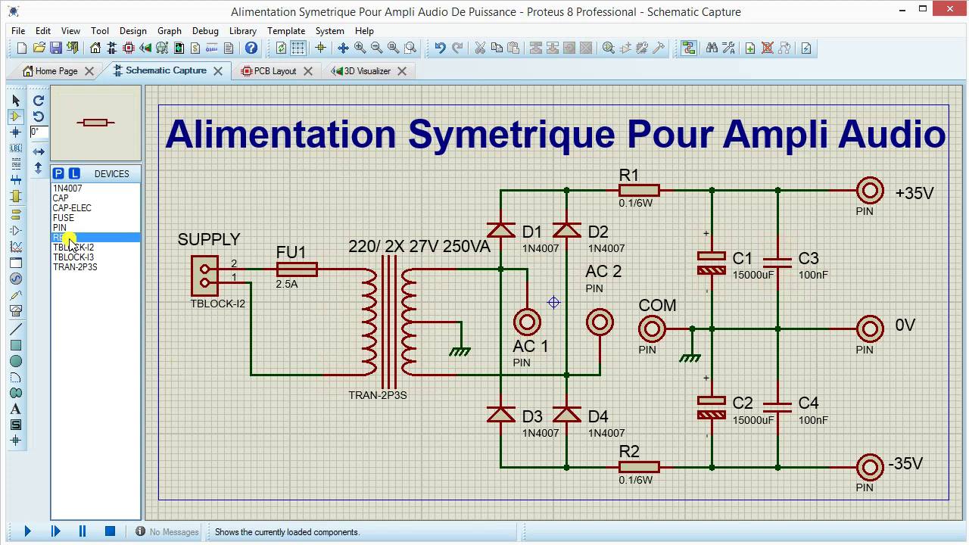
click(872, 272)
key(KP_Add)
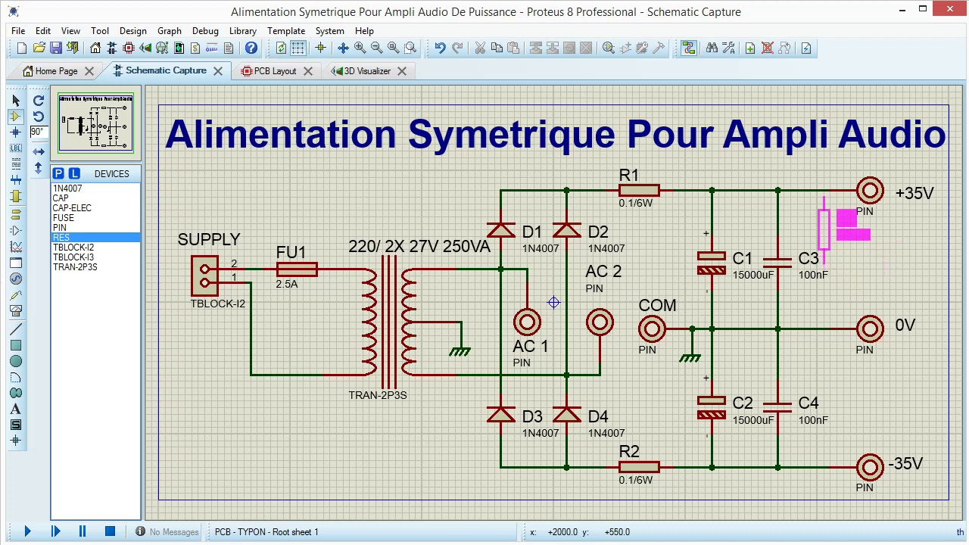
click(850, 256)
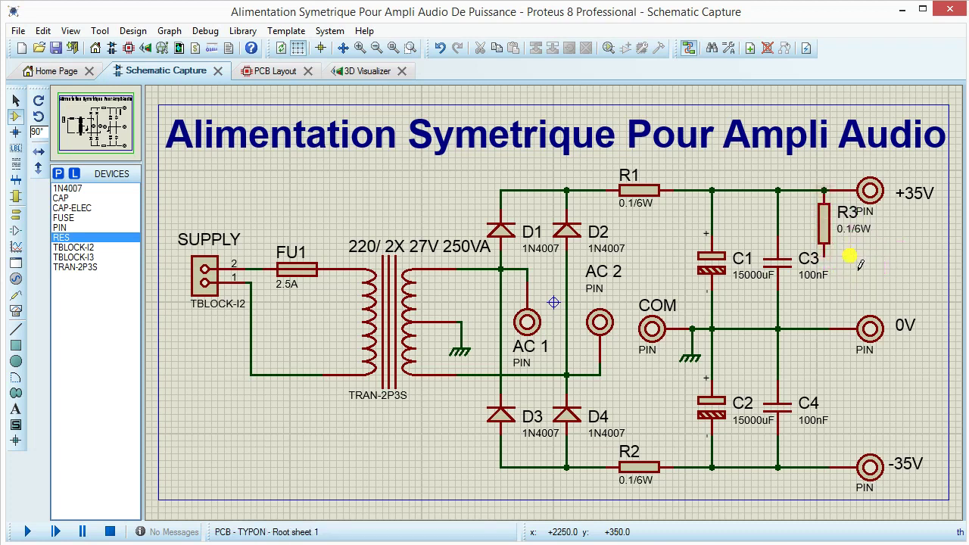
Open R3's properties and replace the leading part of its resistance value with 1.
double_click(827, 227)
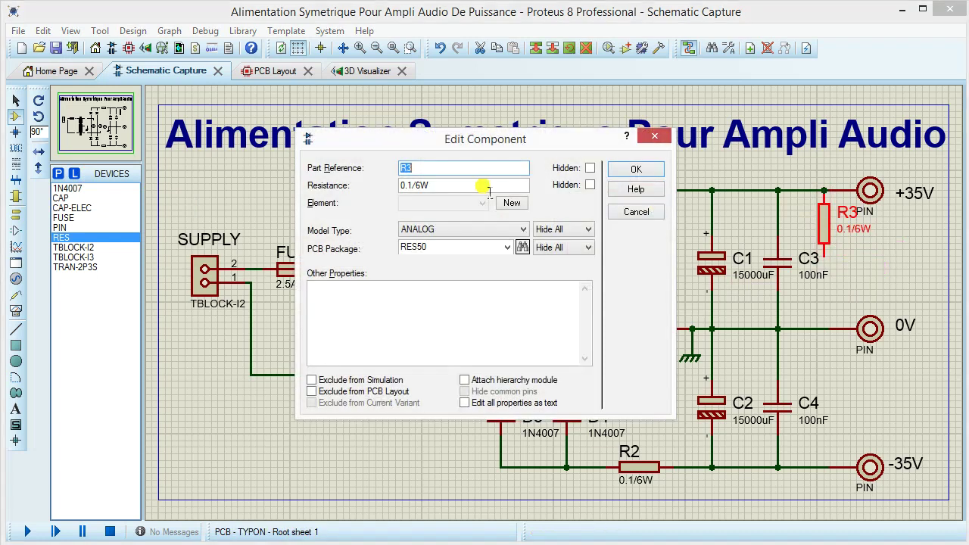
drag(415, 186, 402, 187)
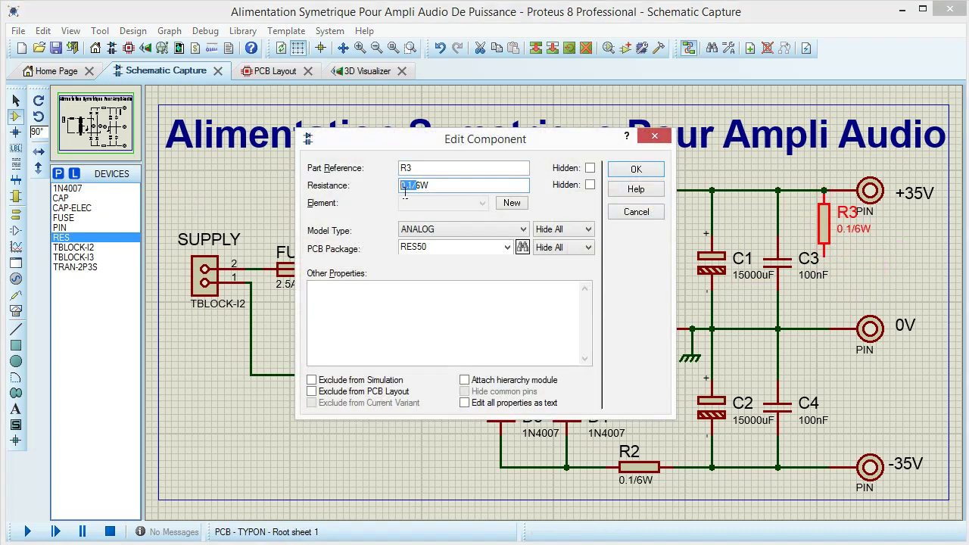
text(1)
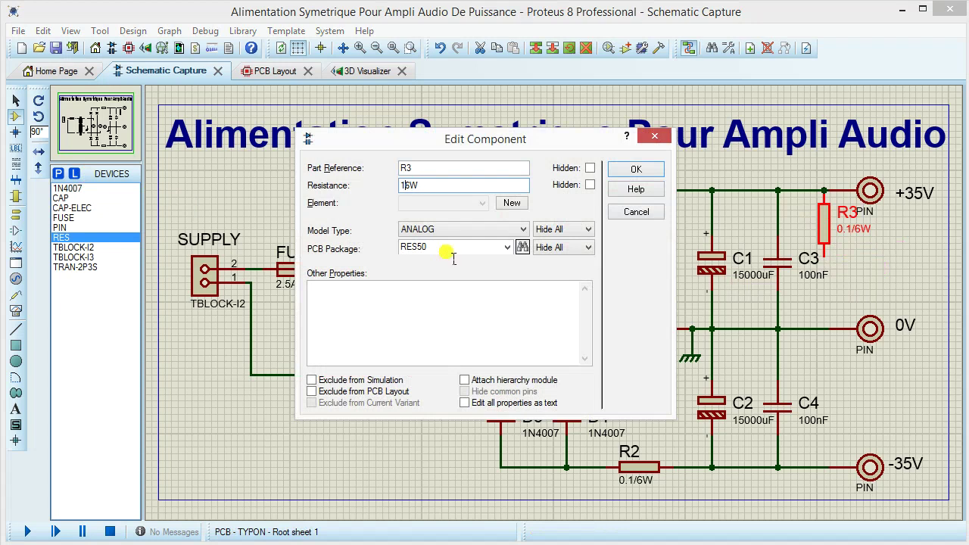